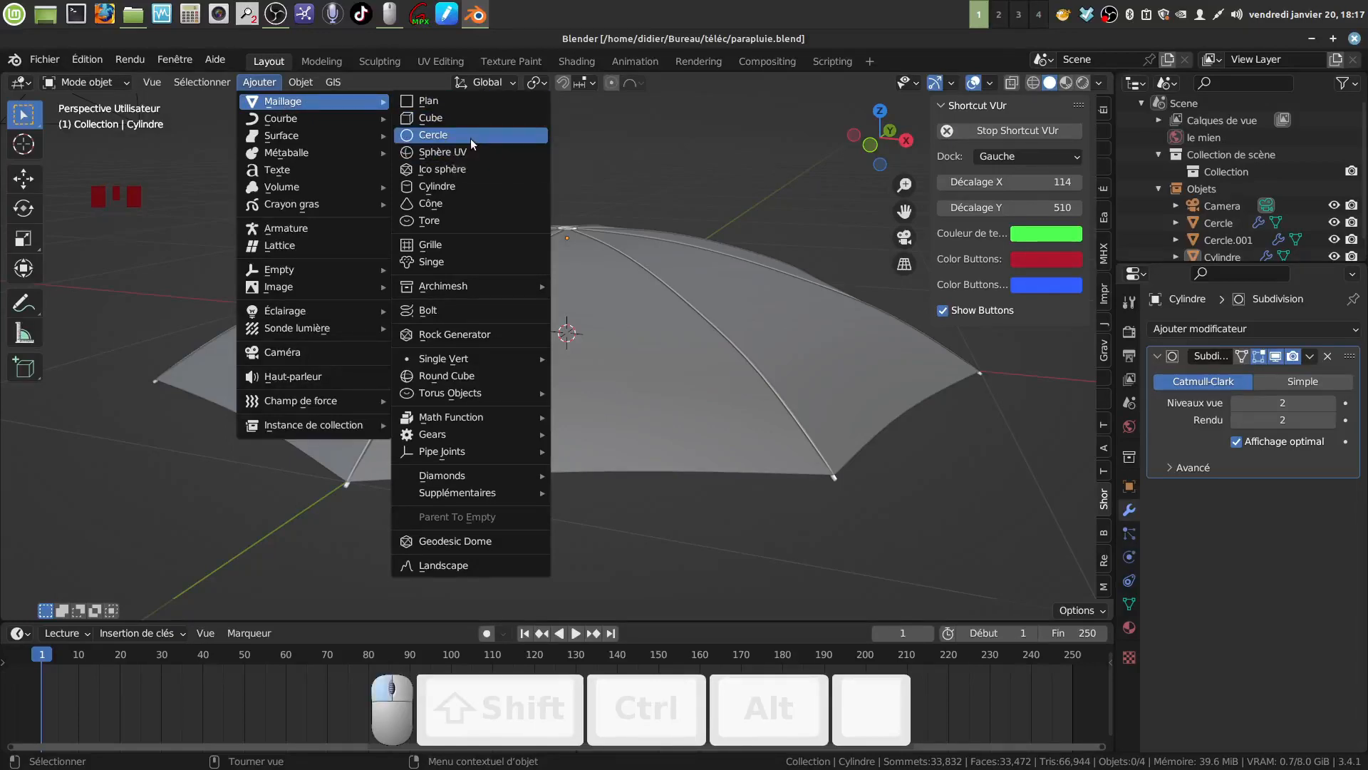
Add a mesh circle with 14 vertices at the centre of the umbrella
left_click(471, 138)
left_click(214, 399)
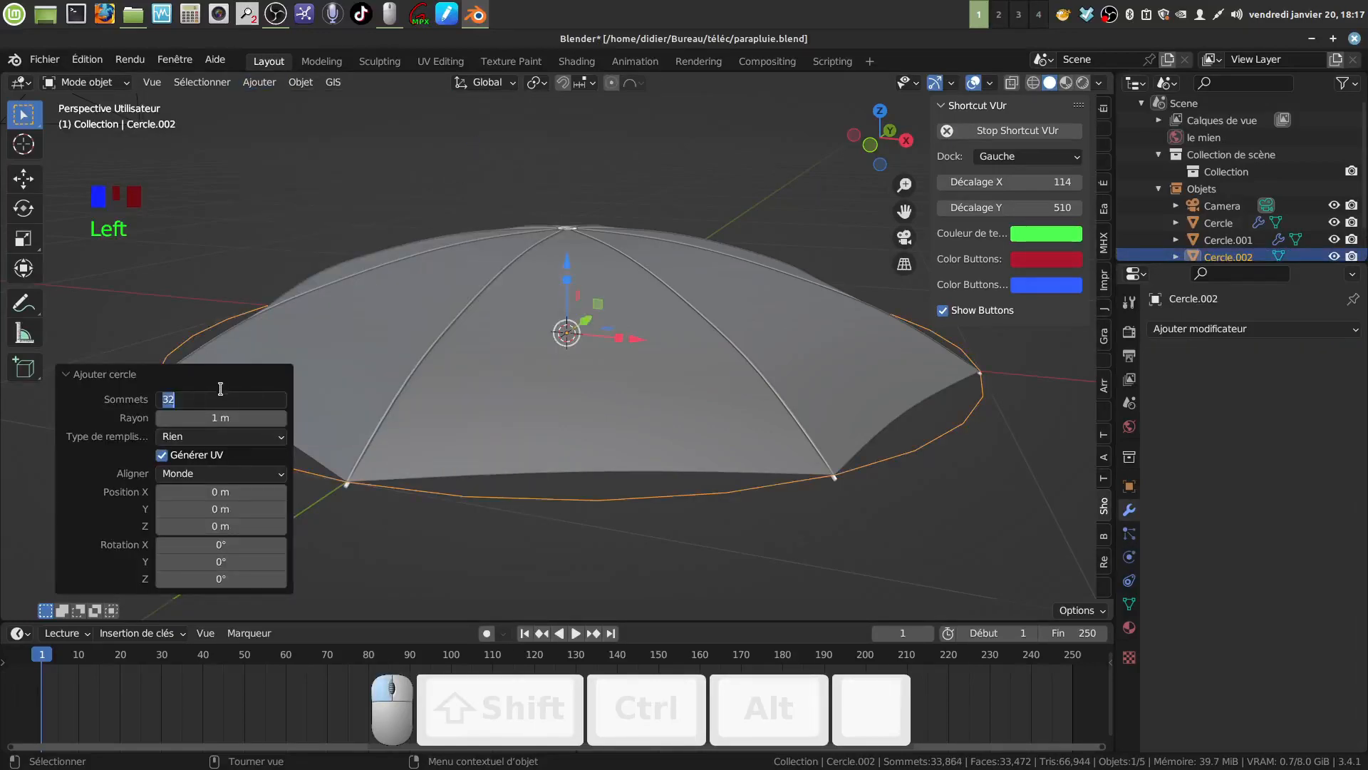
key("BackSpace")
type("14")
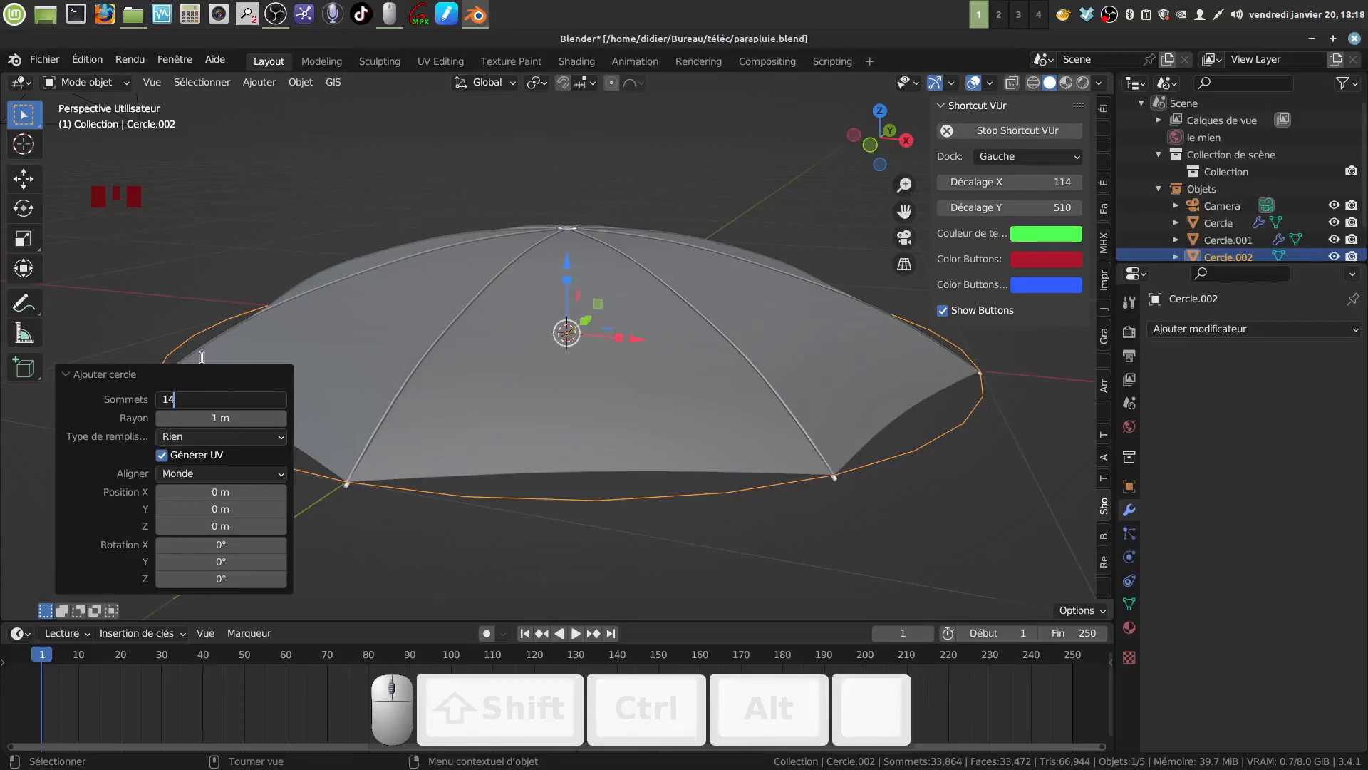
key("Return")
In Edit Mode, raise the new circle about 0.314 m along Z above the canopy and scale it to about 0.119
middle_click_drag(748, 337, 738, 329)
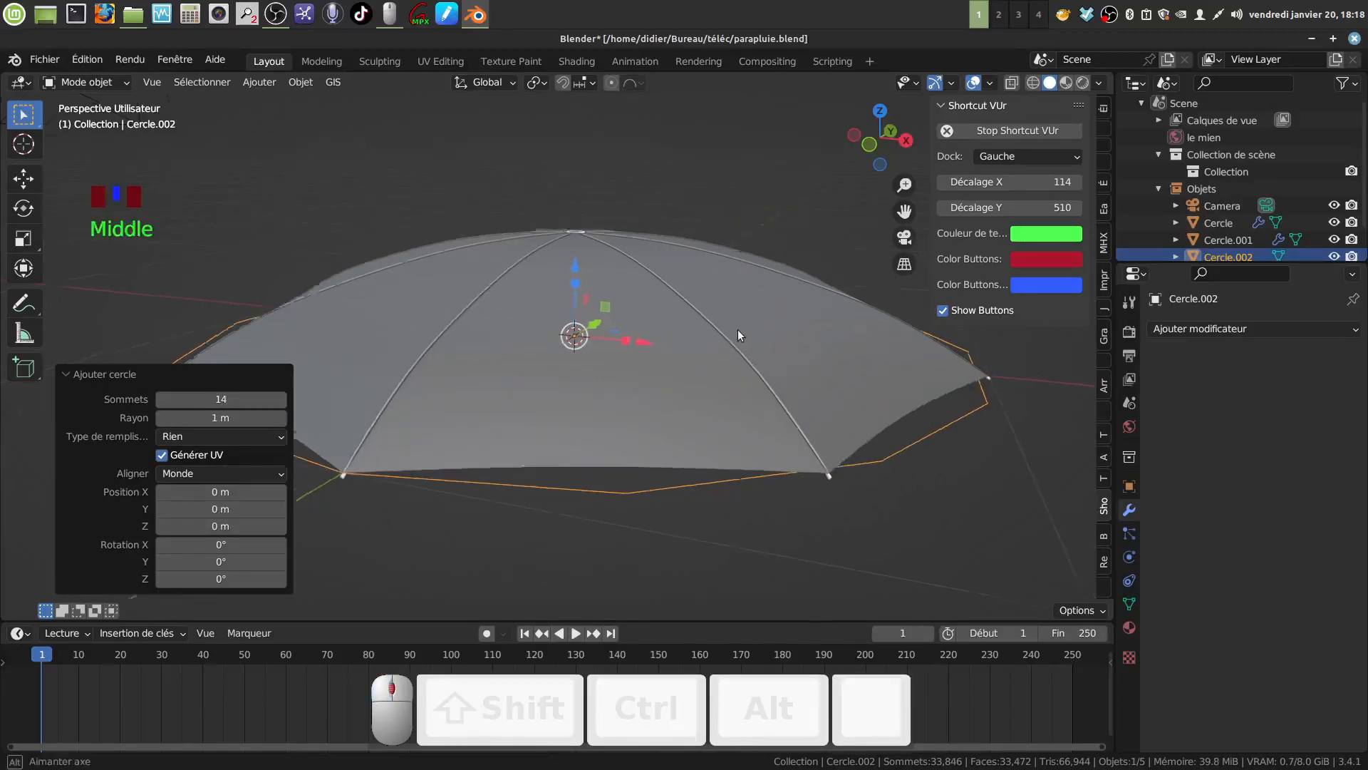
scroll(755, 375, "down", 3)
mouse_move(755, 375)
middle_mouse_down()
mouse_move(737, 407)
mouse_move(742, 339)
mouse_move(764, 336)
mouse_move(751, 420)
mouse_move(746, 399)
middle_mouse_up()
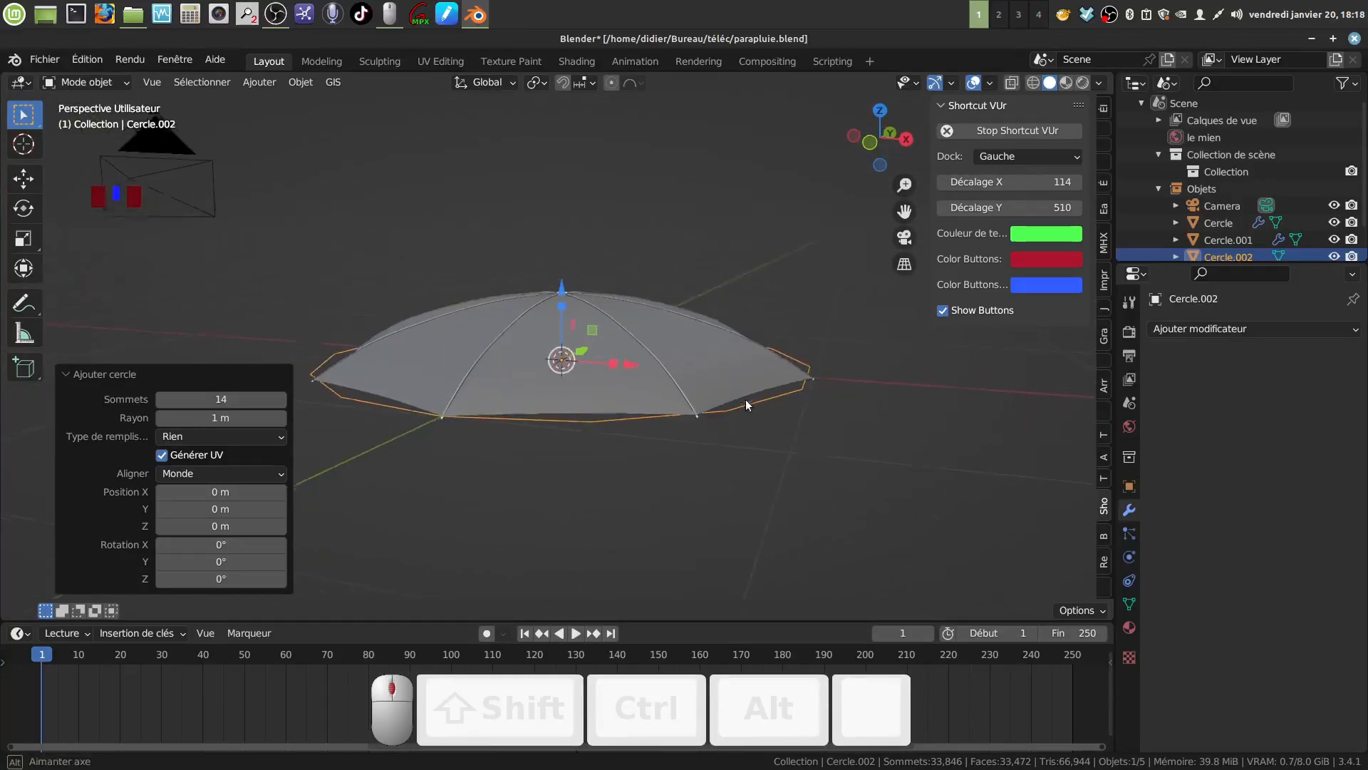
key("Tab")
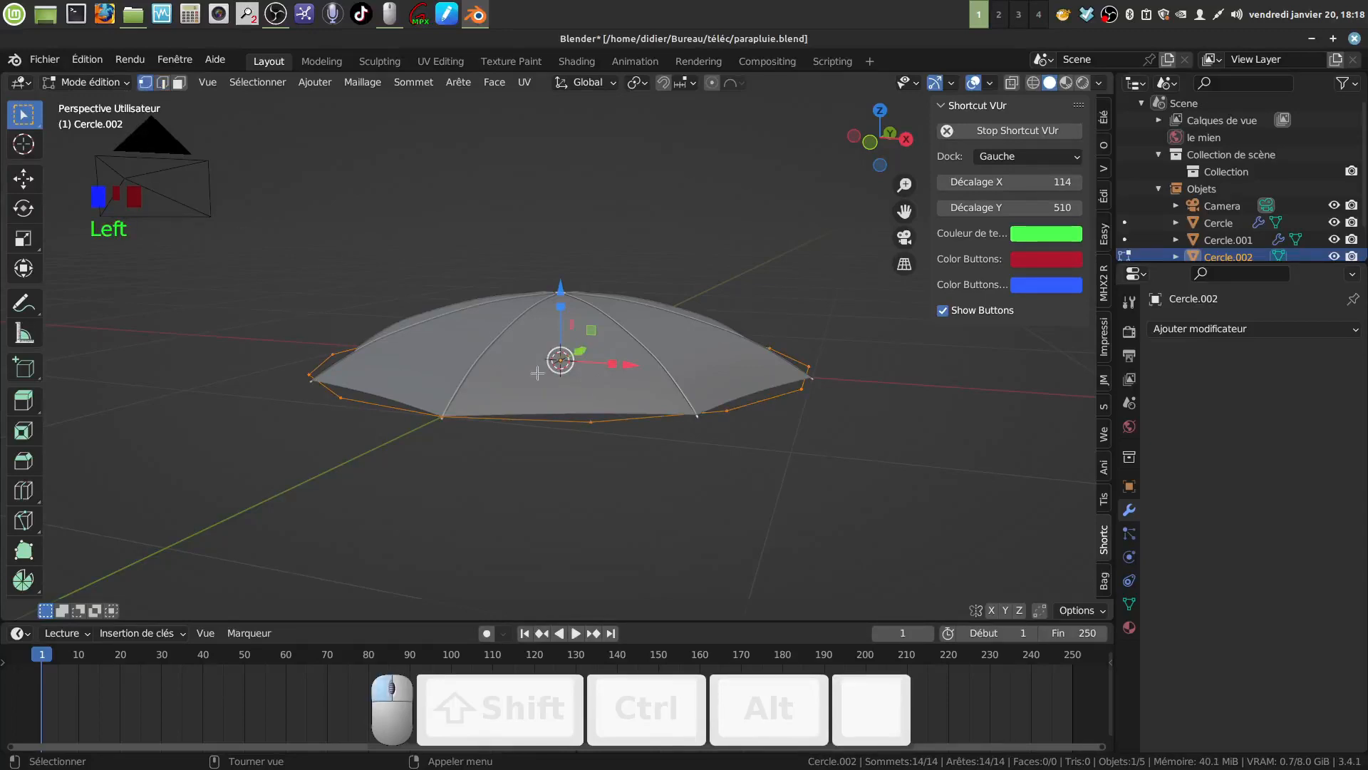
left_click_drag(563, 291, 562, 216)
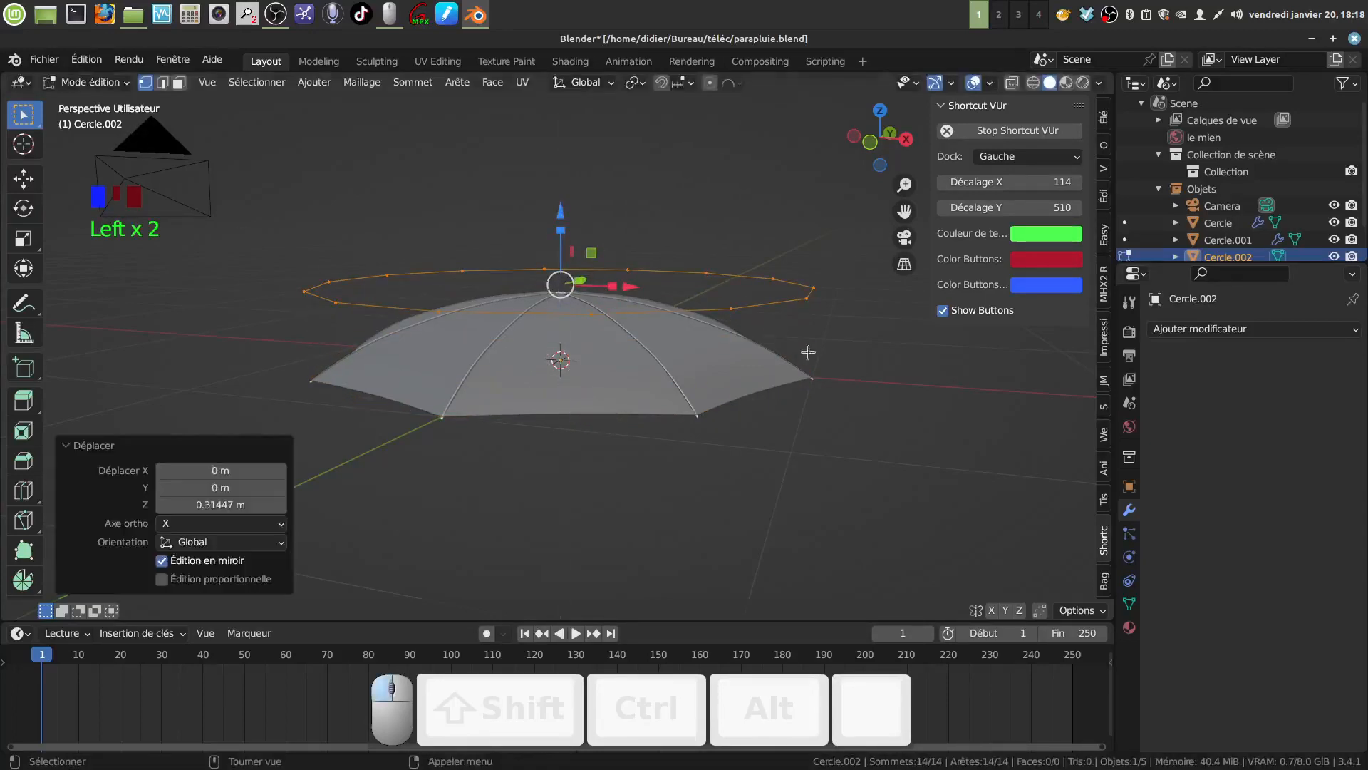
key("s")
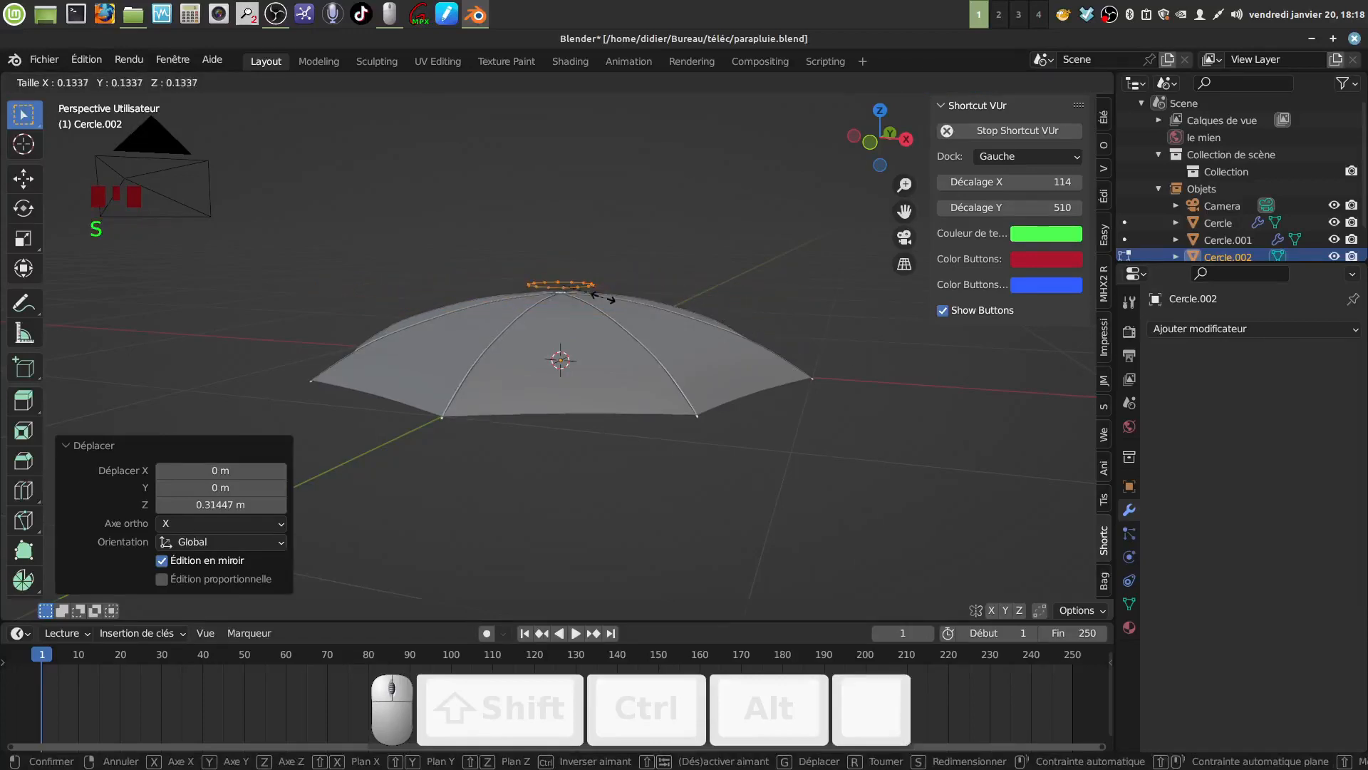
left_click(599, 290)
Shrink the circle further in two scalings of about 0.207 and 0.559 so it is narrower than the crown ring
scroll(630, 361, "up", 3)
middle_click_drag(632, 363, 666, 333)
scroll(600, 405, "up", 4)
key("s")
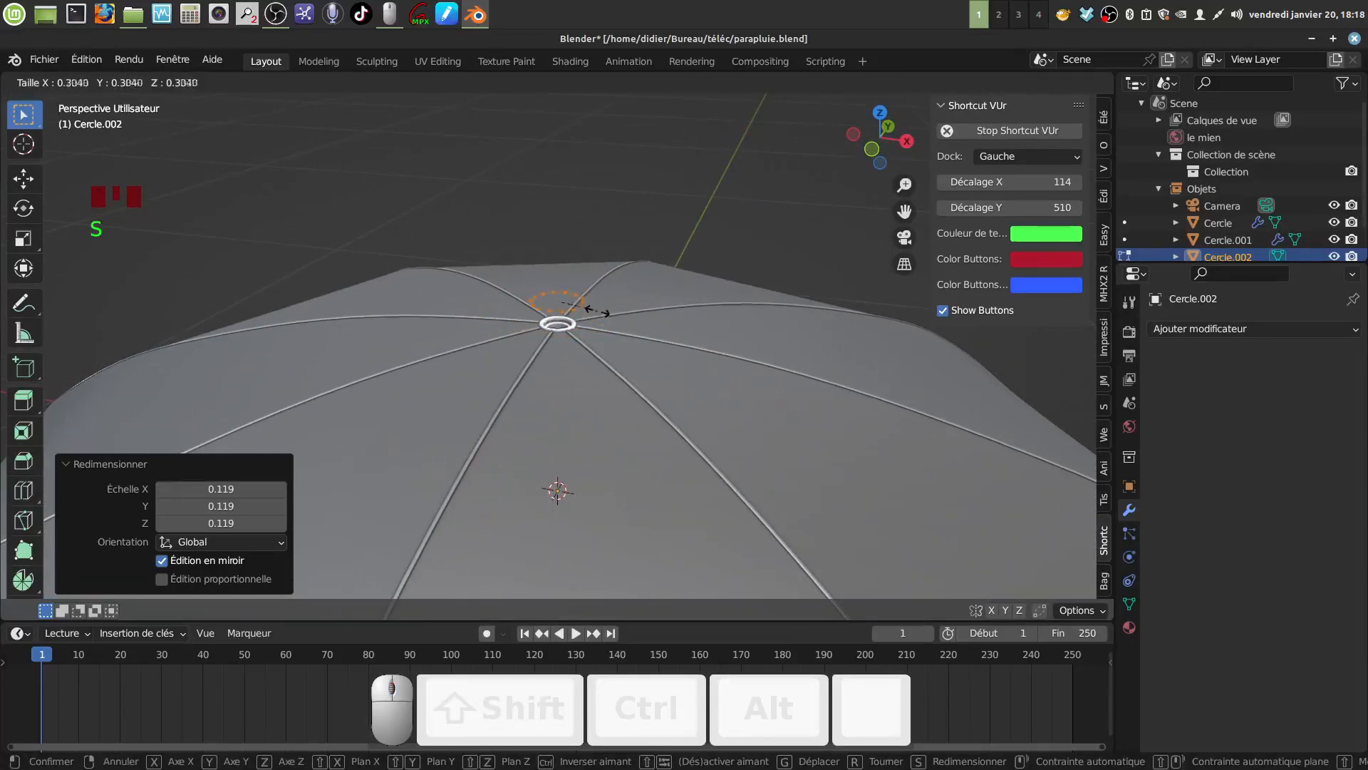
left_click(574, 305)
mouse_move(599, 306)
middle_mouse_down()
mouse_move(611, 351)
mouse_move(587, 323)
middle_mouse_up()
scroll(619, 344, "up", 1)
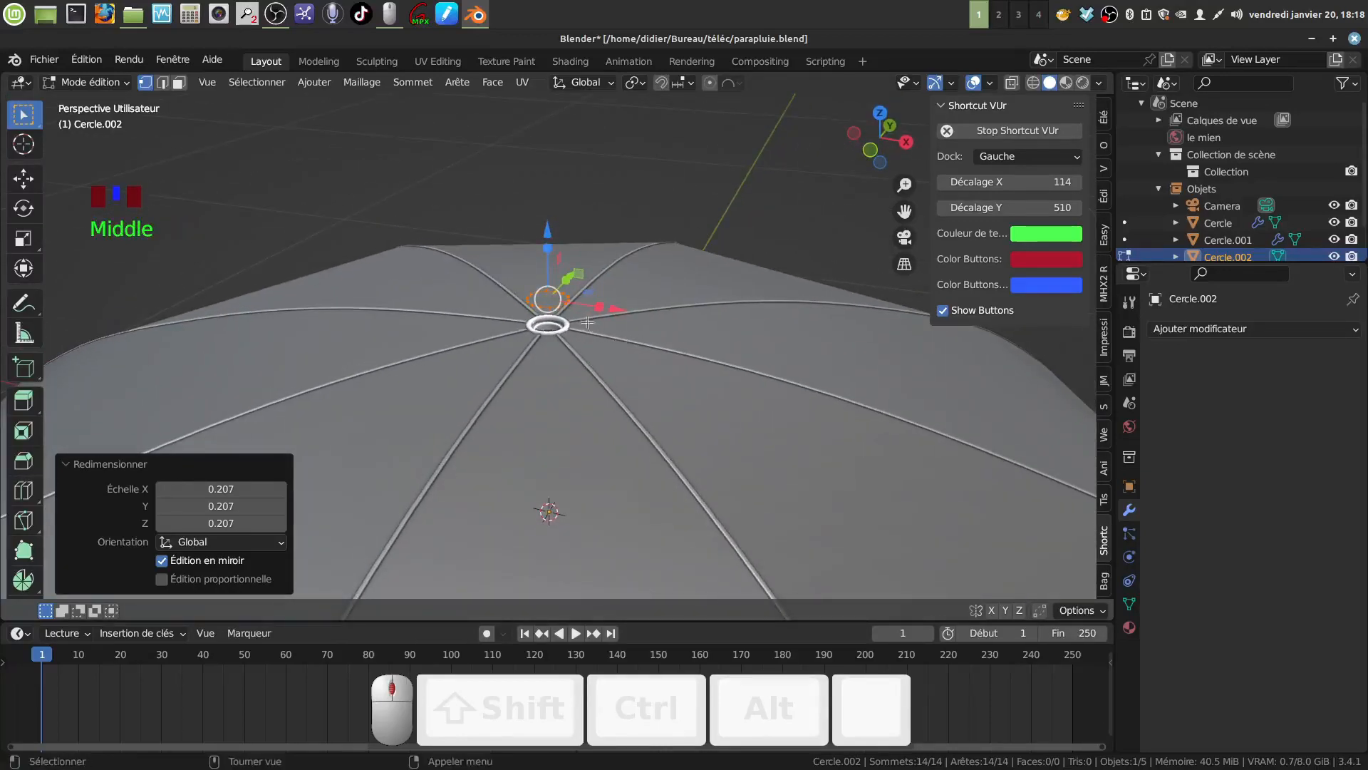
key("s")
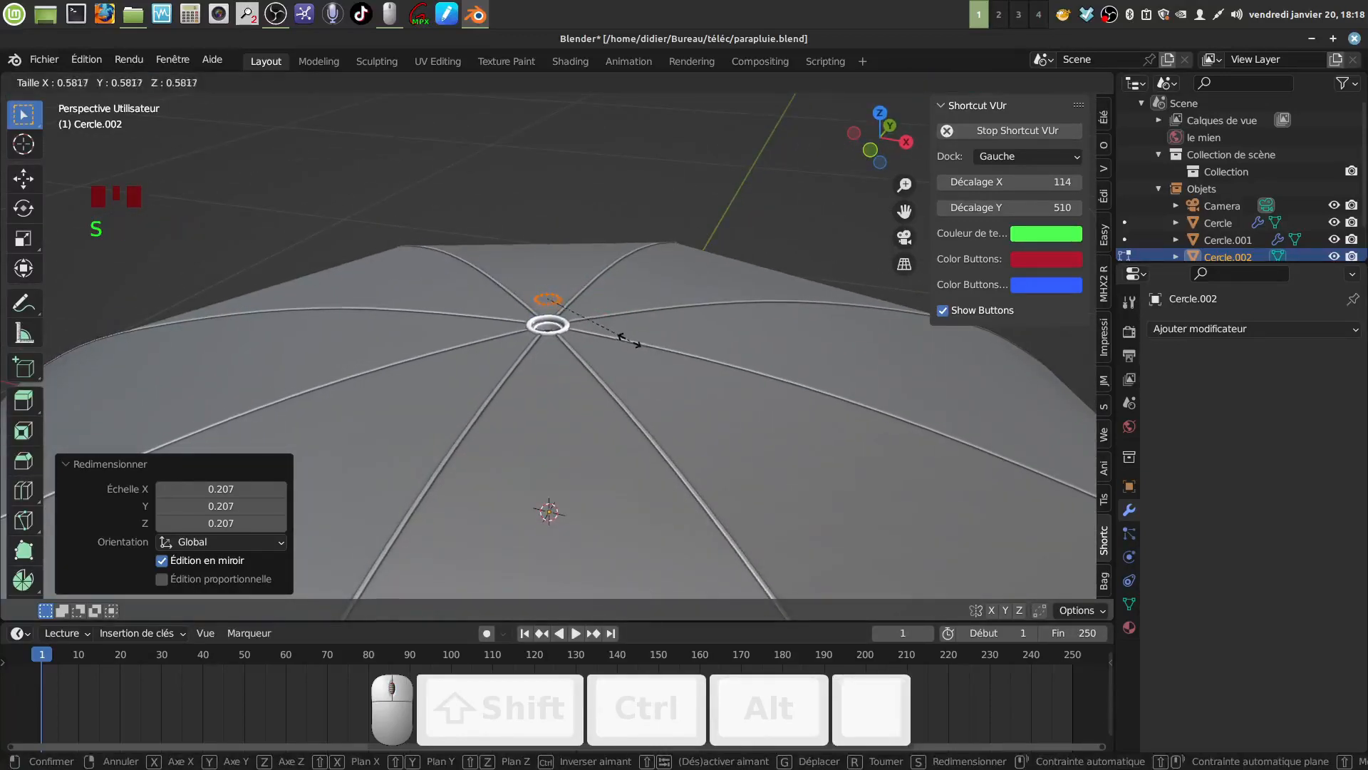
left_click(620, 282)
Extrude the small circle about 0.093 m straight up along Z to form a tube
middle_click_drag(620, 281, 593, 268)
scroll(598, 342, "down", 3)
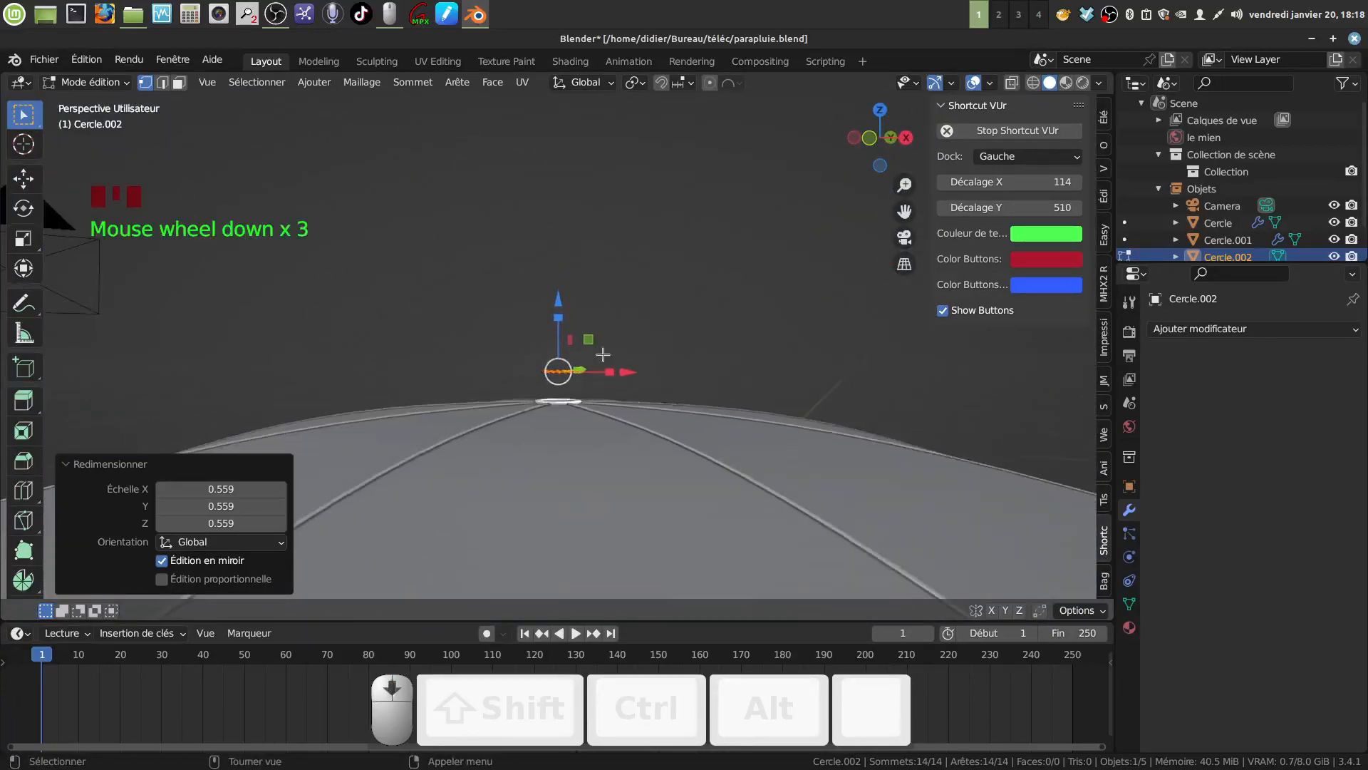
middle_click_drag(603, 357, 609, 341)
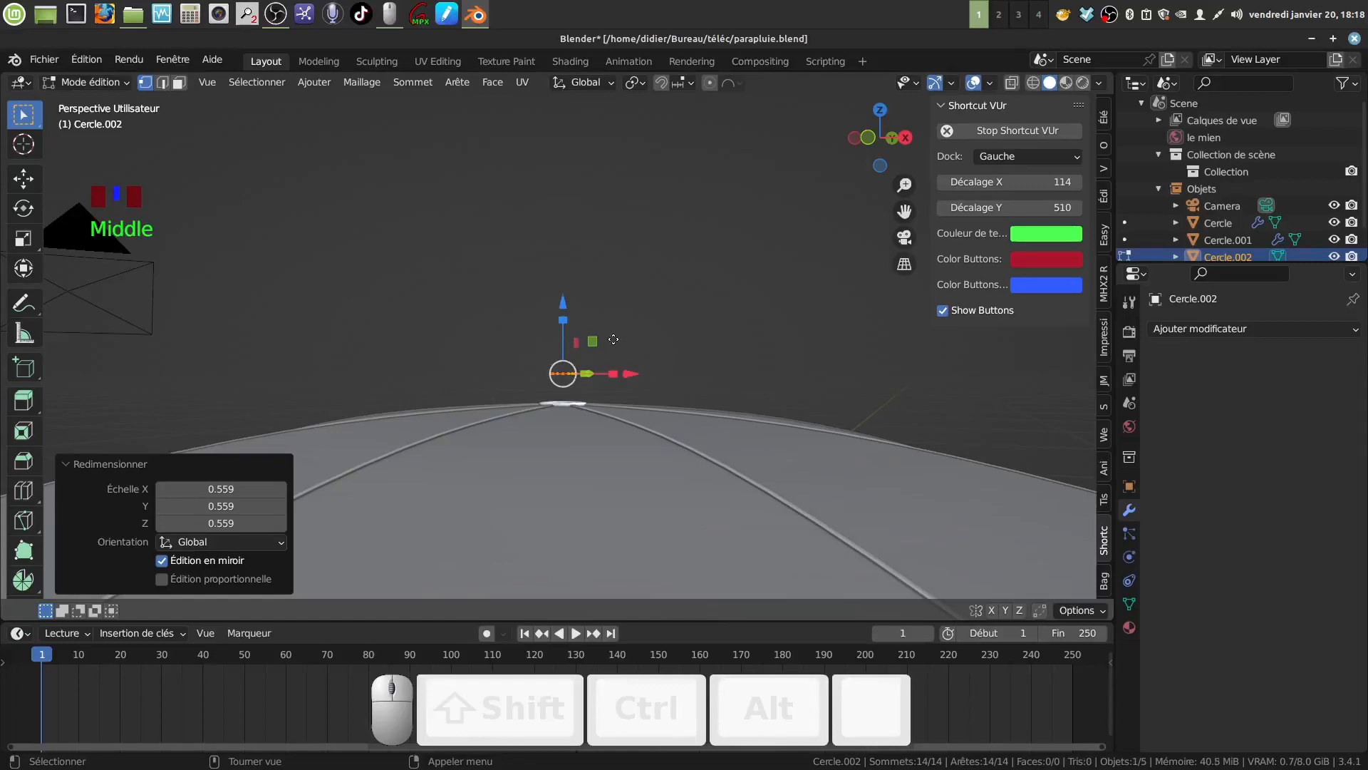
key("e")
left_click(563, 294)
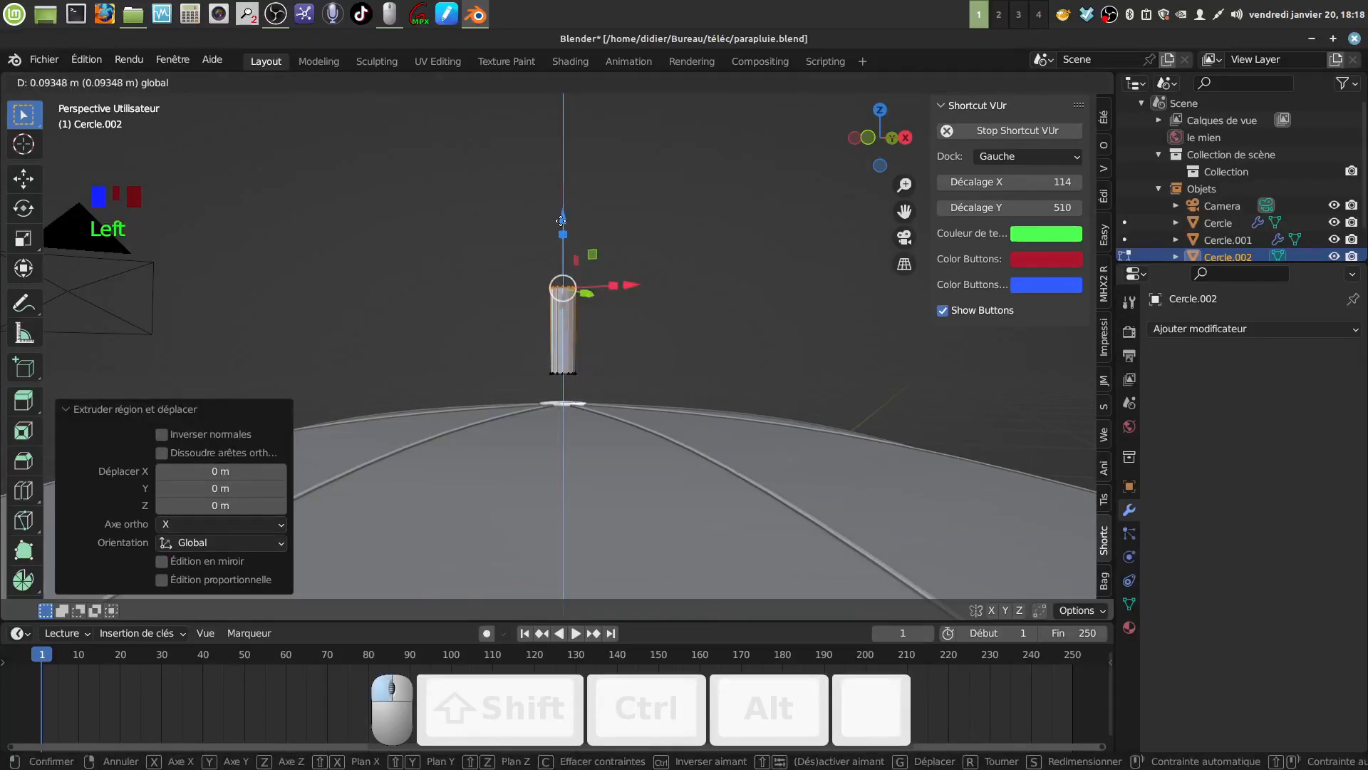
Scale the whole tube to about 0.452 and lower it about 0.037 m towards the crown ring
scroll(675, 415, "down", 8)
scroll(620, 476, "up", 14)
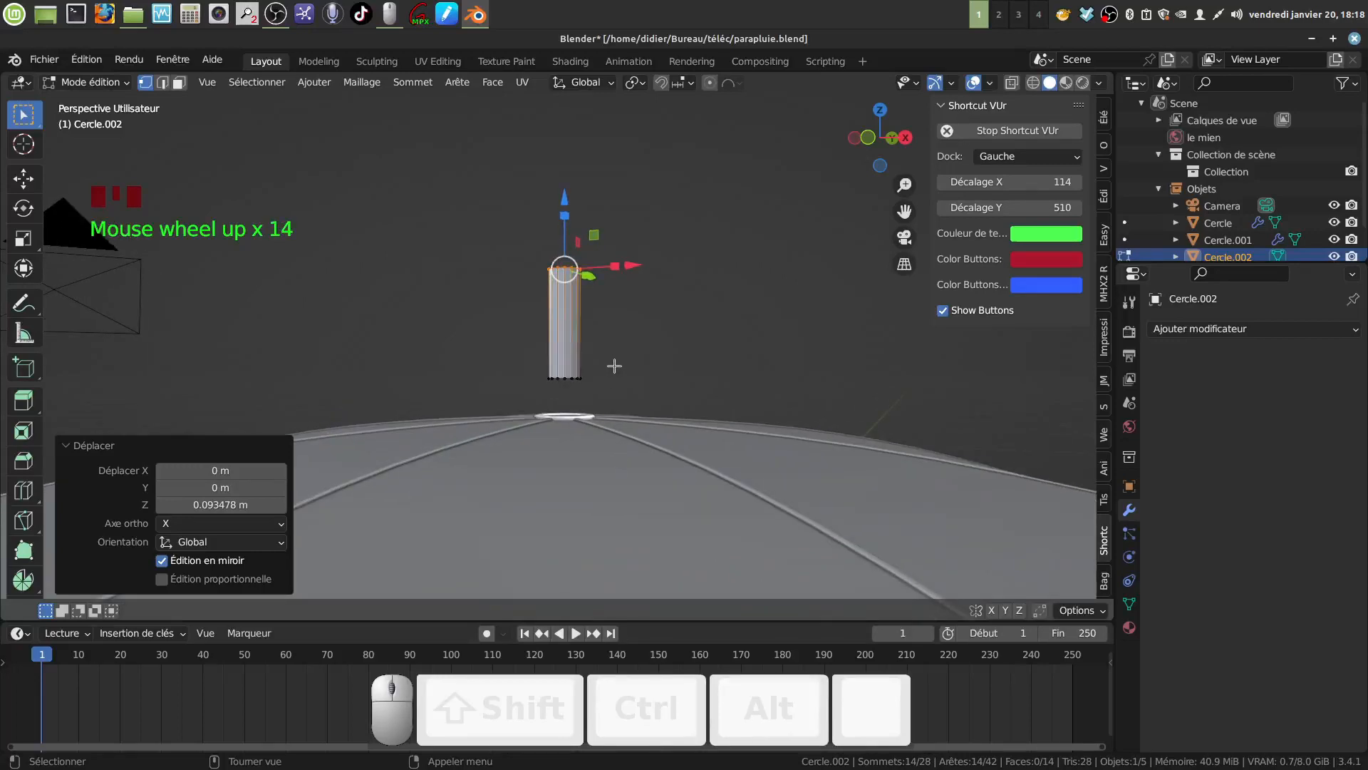
key("a")
key("a")
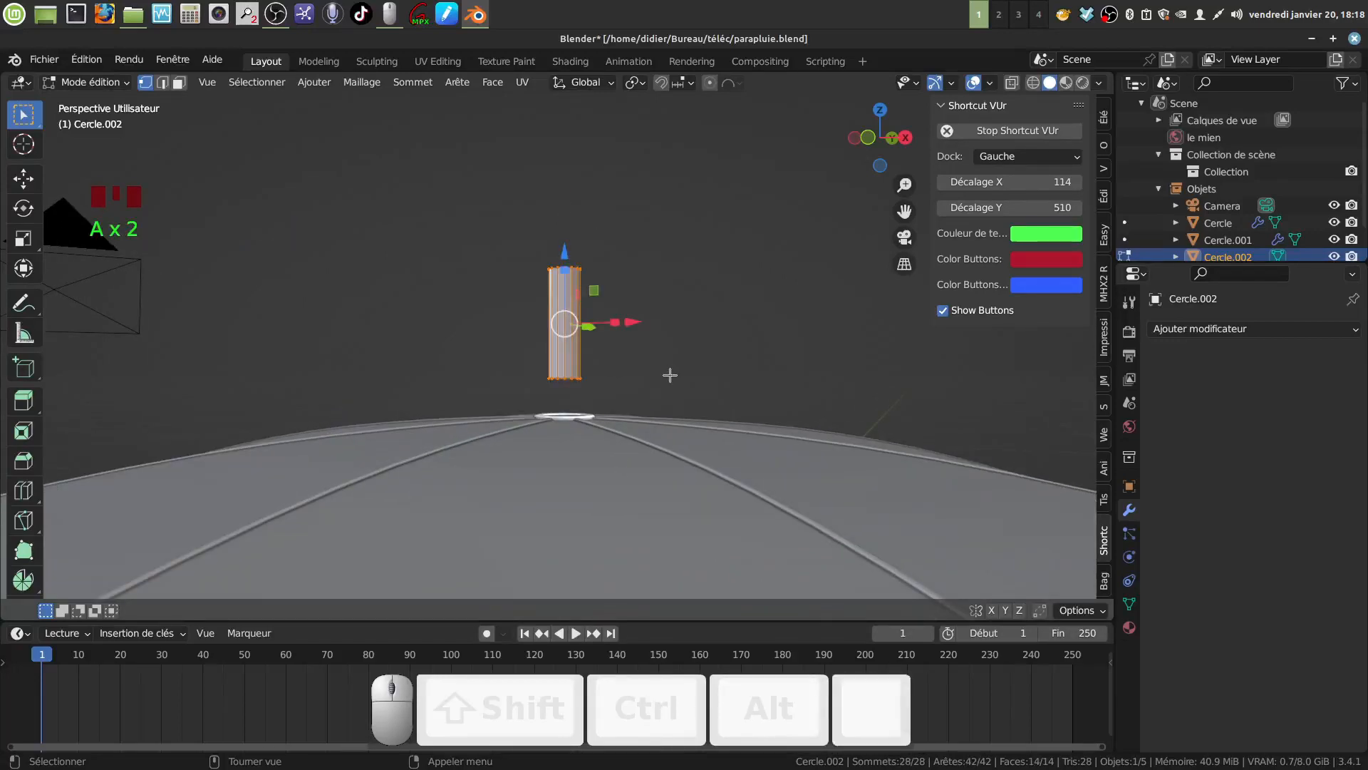
key("s")
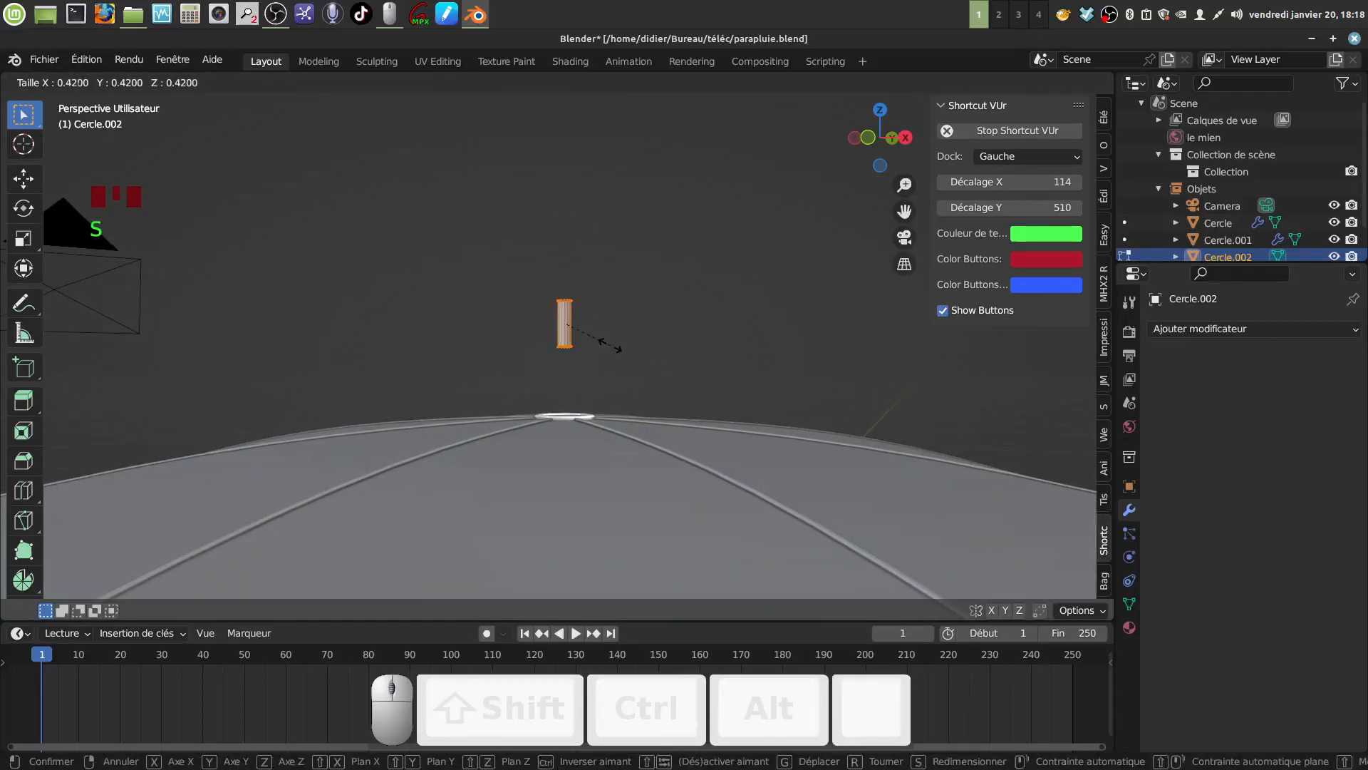
left_click(615, 345)
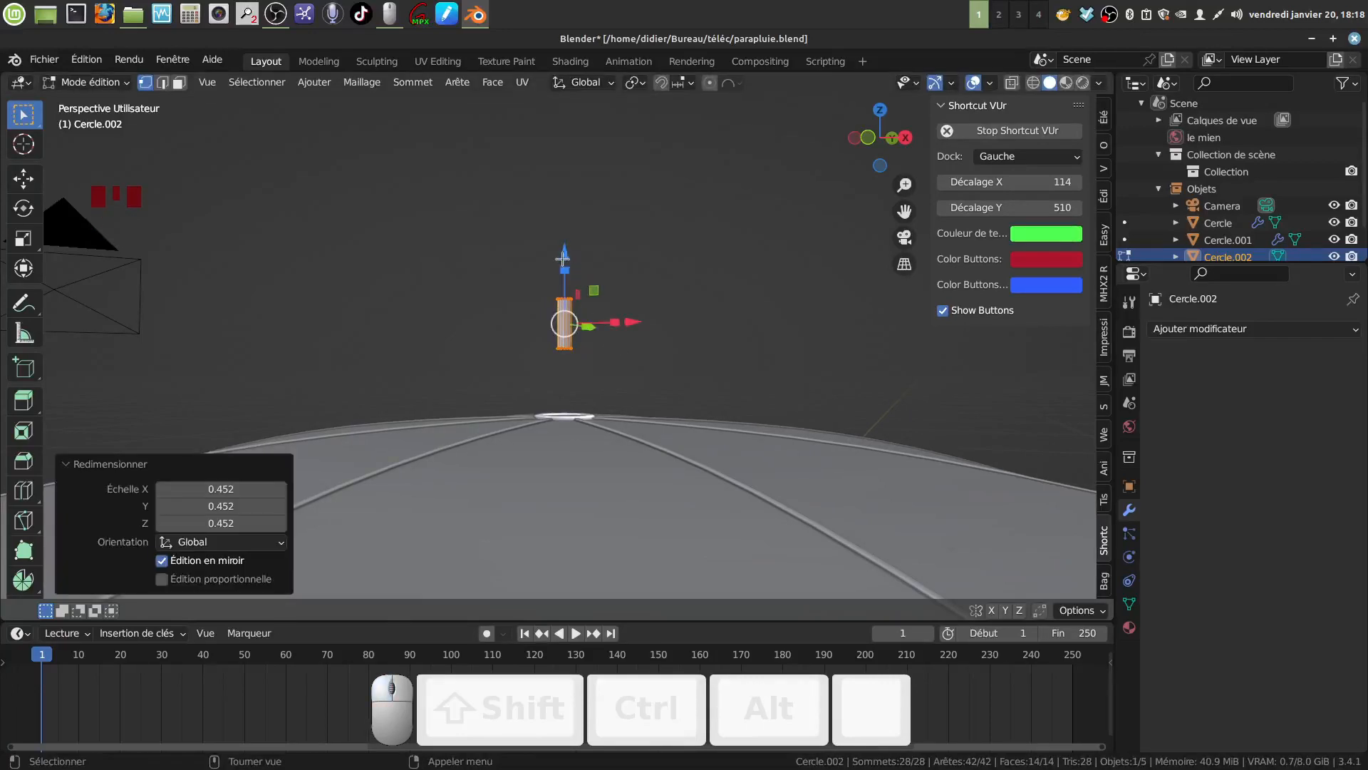
left_click_drag(562, 259, 555, 295)
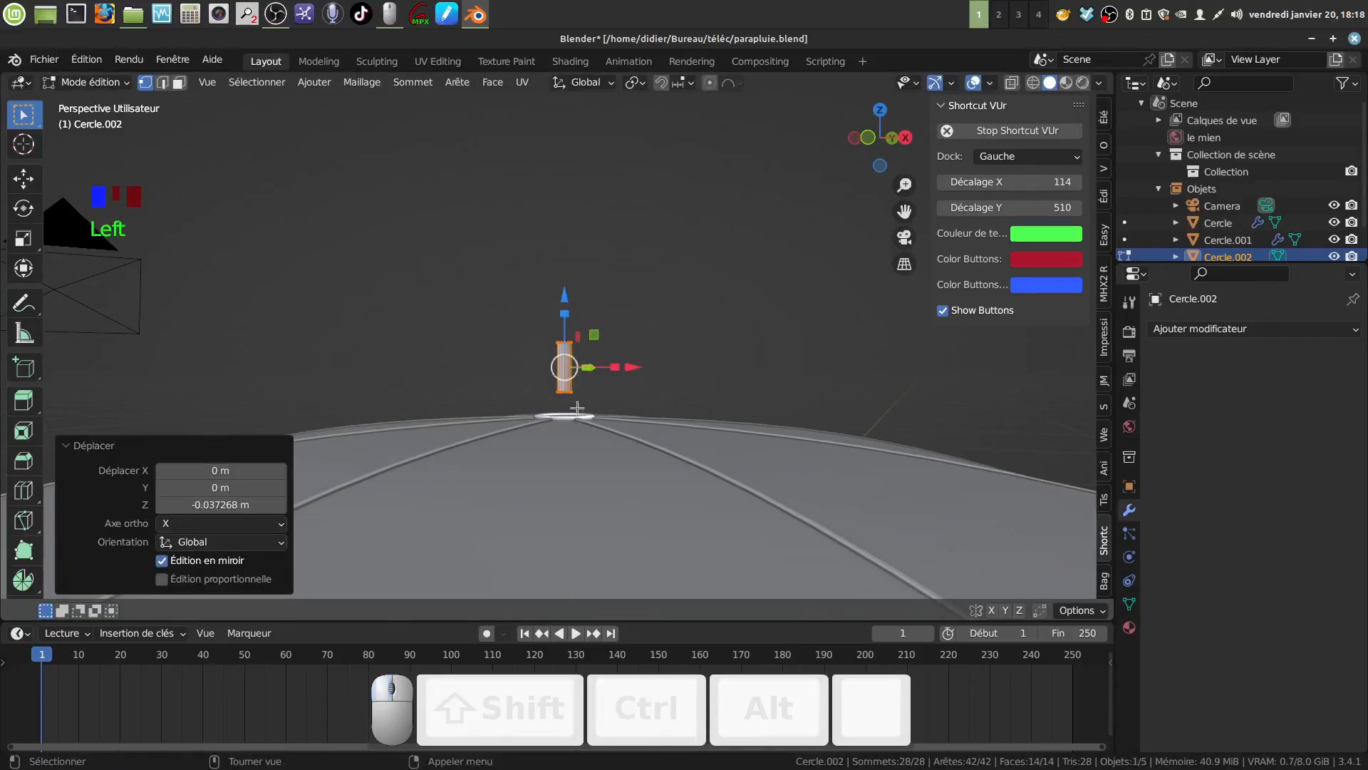
Extrude the tube's top edge loop inward and raise it about 0.012 m to form a tapered tip
scroll(556, 296, "up", 5)
middle_click_drag(556, 296, 602, 343)
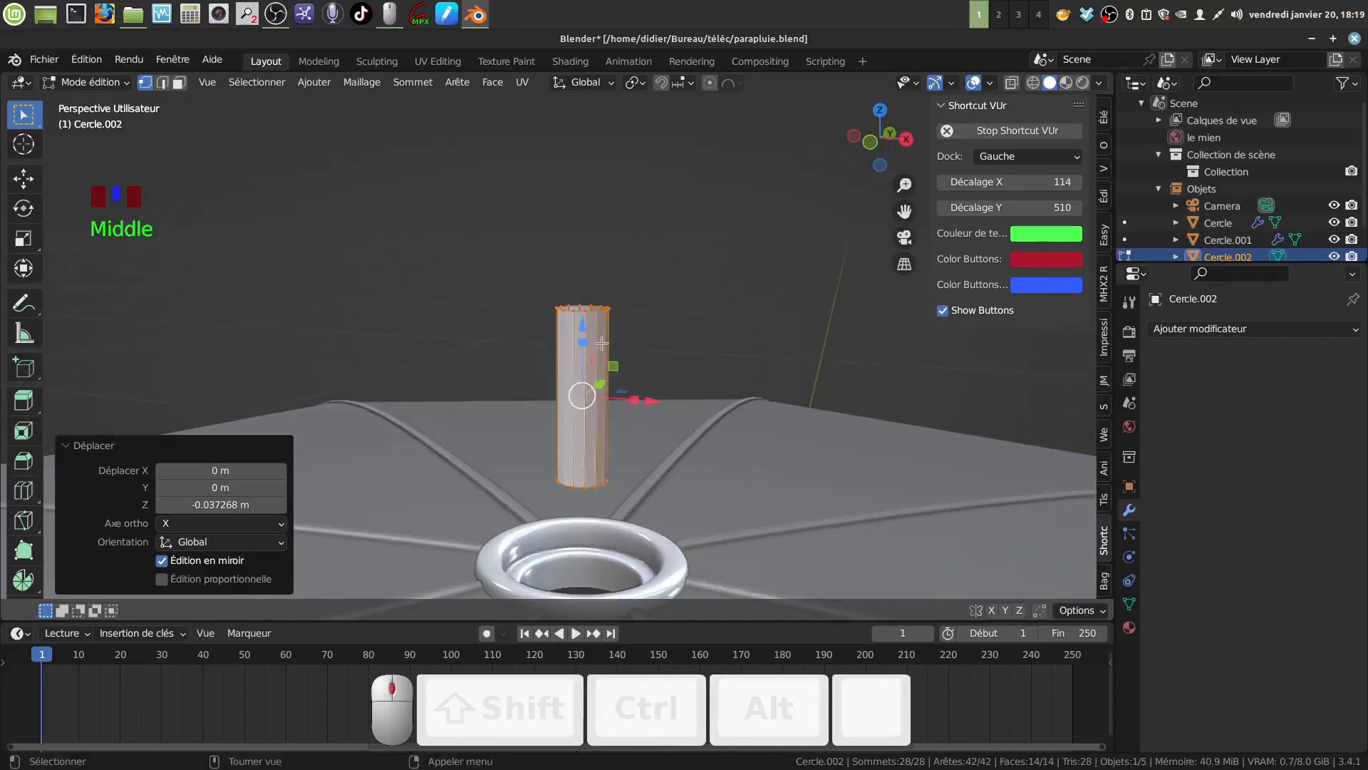
left_click(589, 309, "alt")
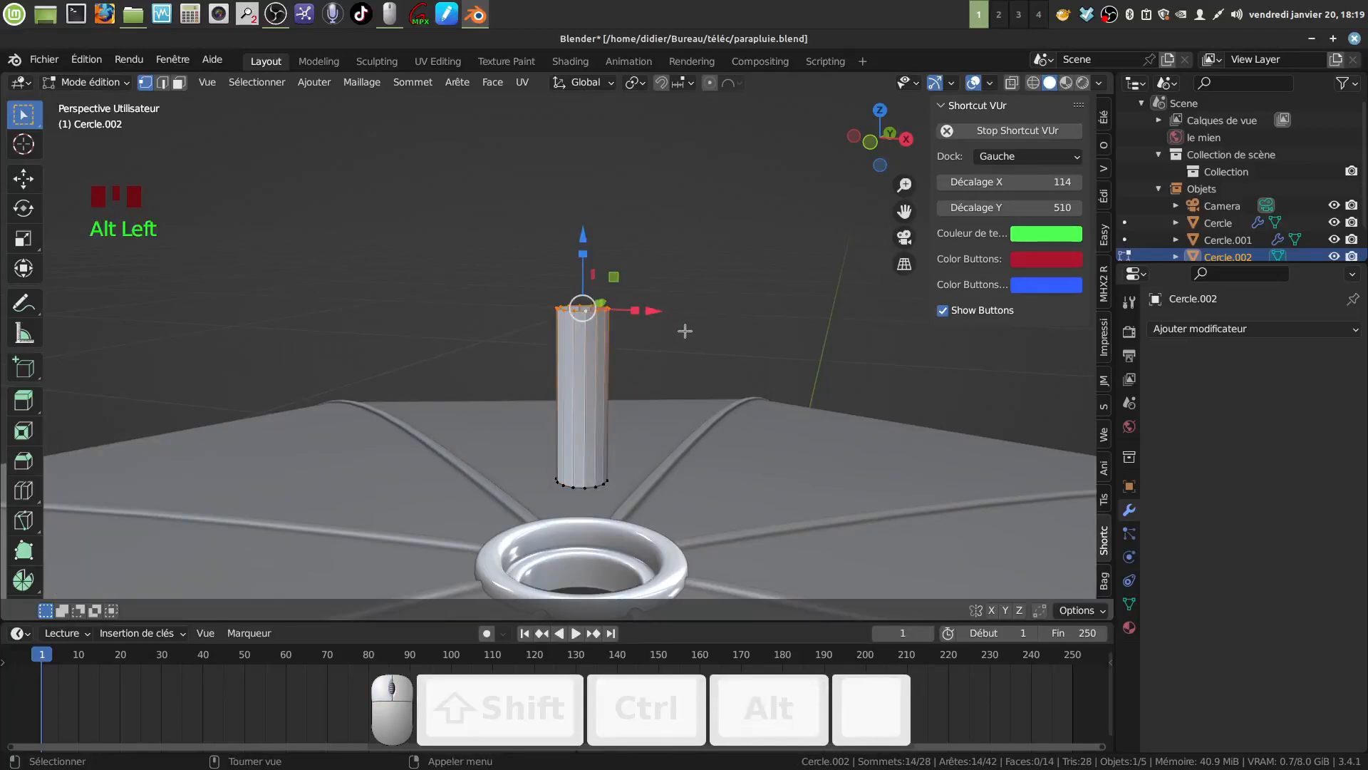
key("e")
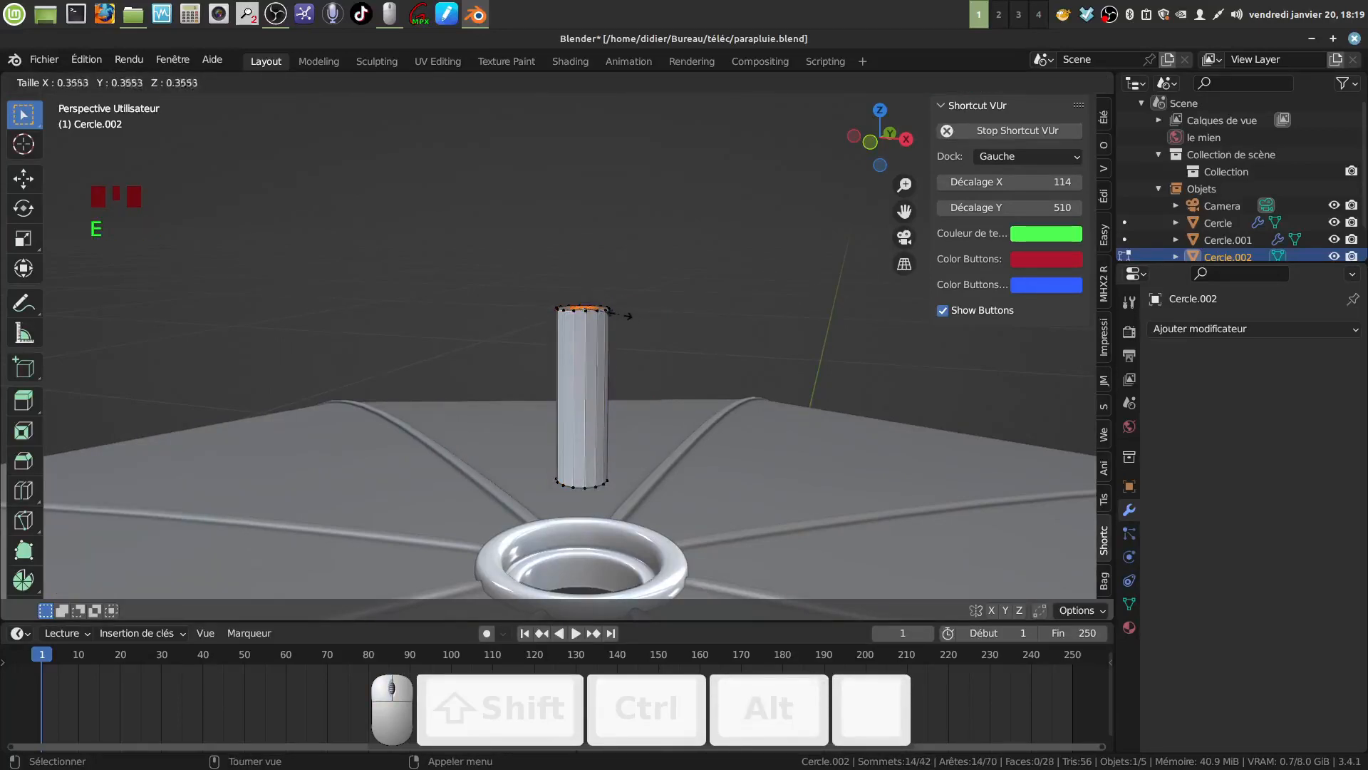
left_click(617, 313)
left_click_drag(578, 243, 590, 186)
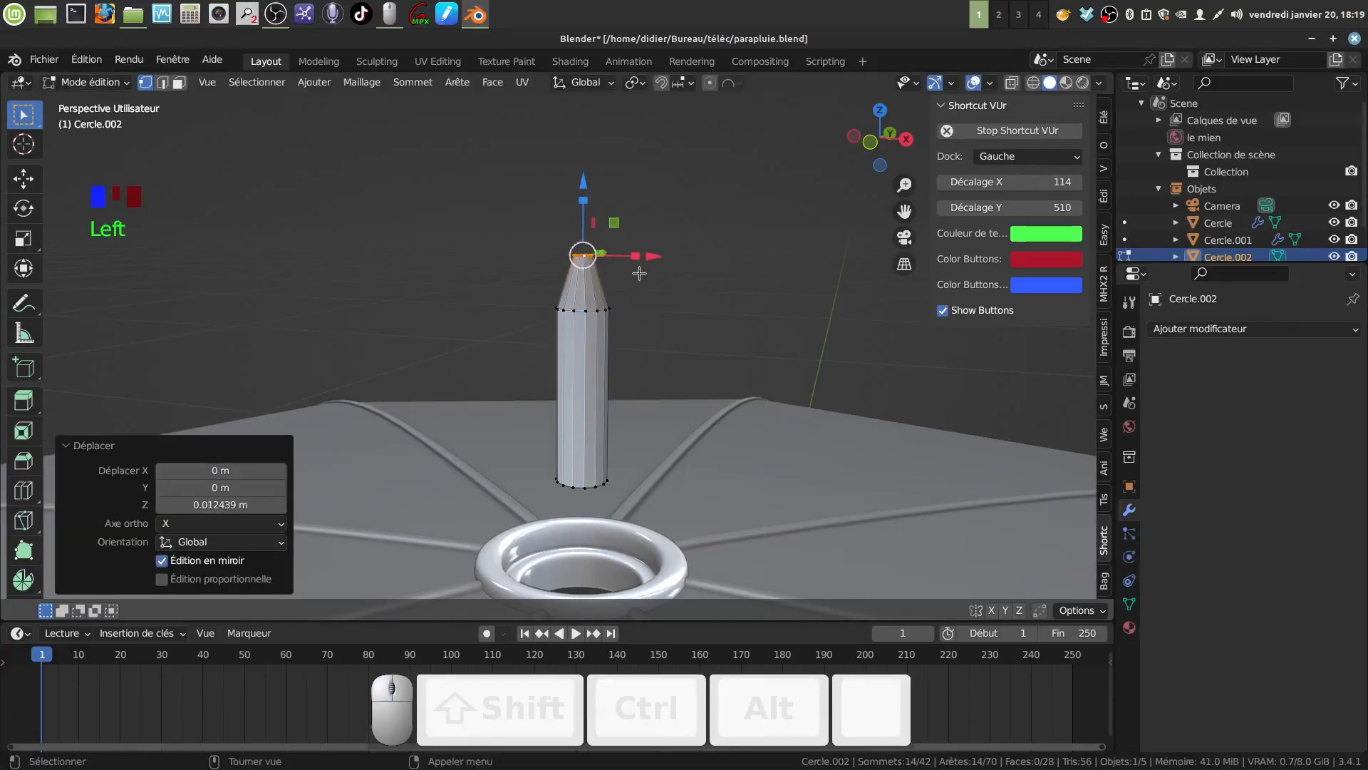
Scale the tip's end loop to about 0.329 and close it with an extrusion scaled to 0
key("s")
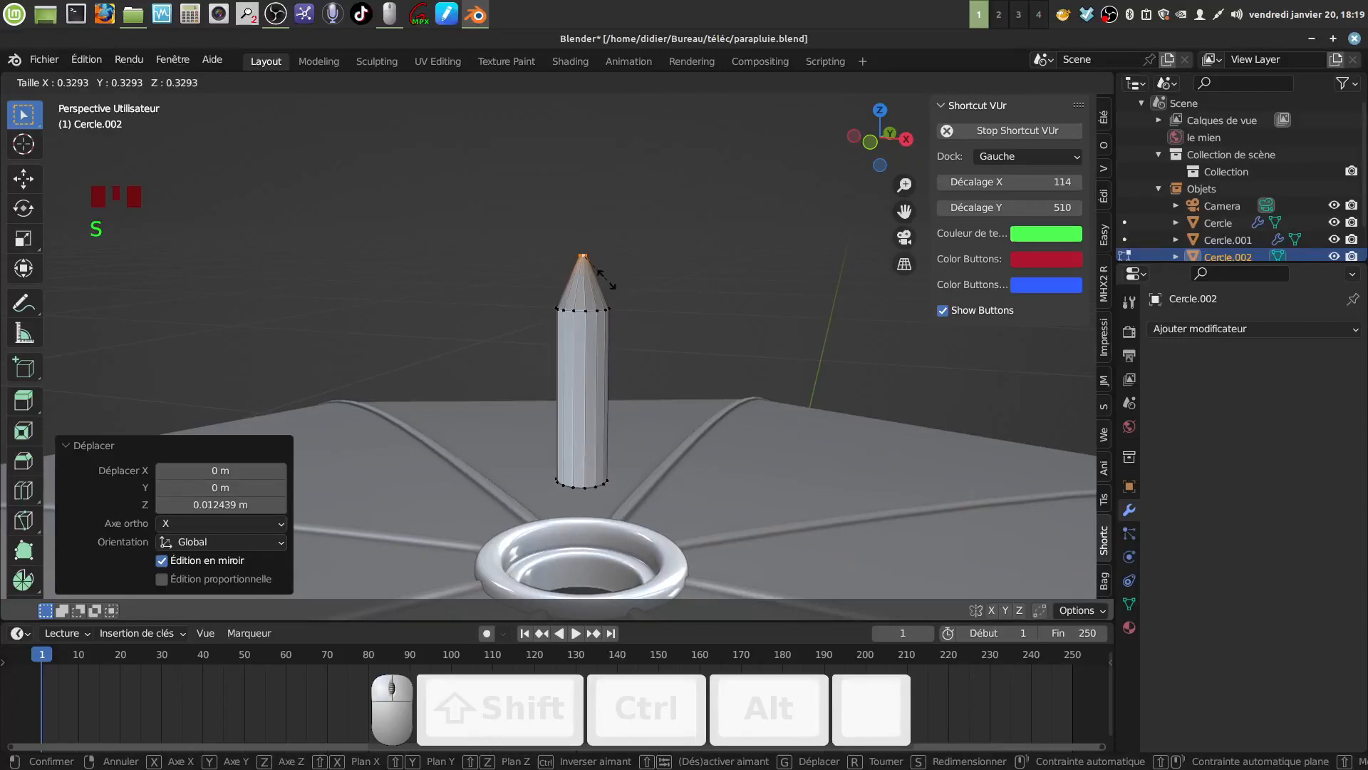
left_click(605, 279)
key("e")
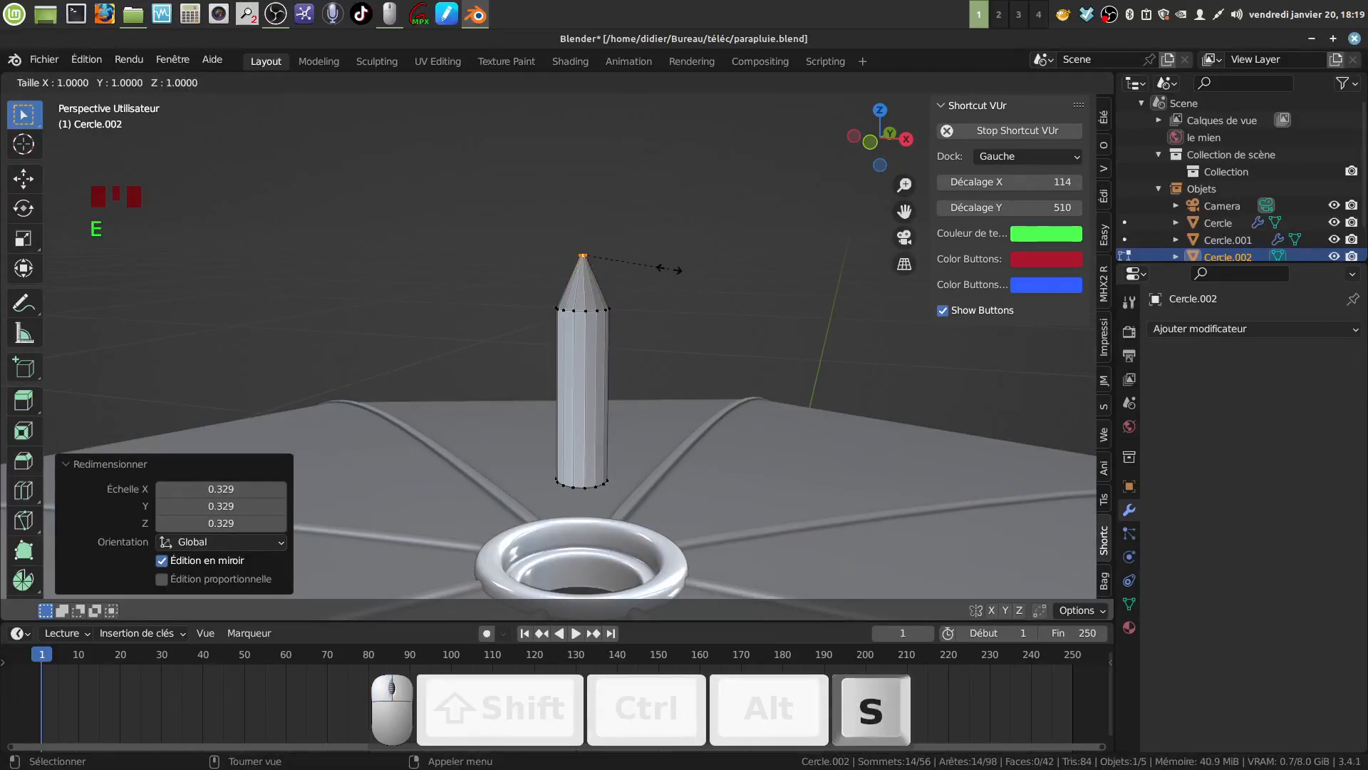
key("0")
left_click(669, 270)
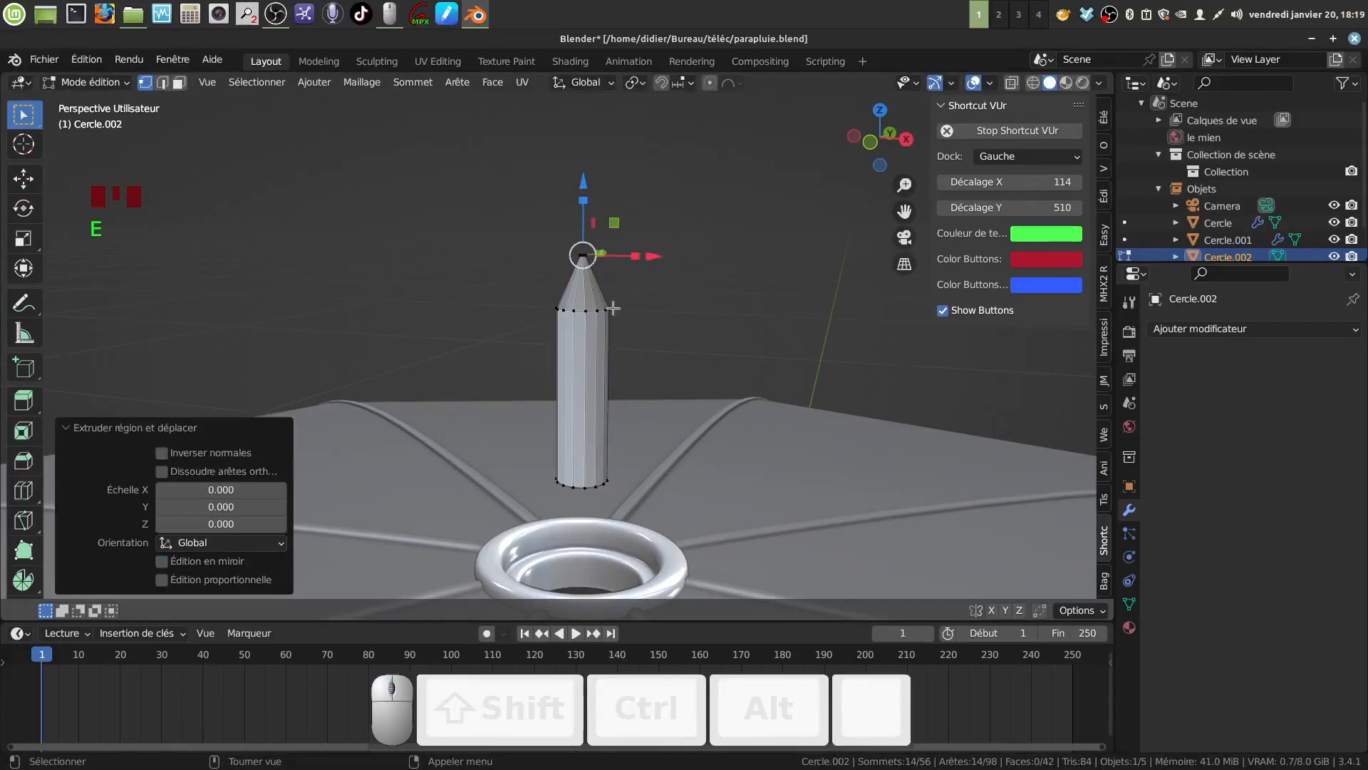
Bevel the edge loop between the tube and its tapered tip with 2 segments, about 0.001 m wide
middle_click_drag(613, 308, 576, 369, "shift")
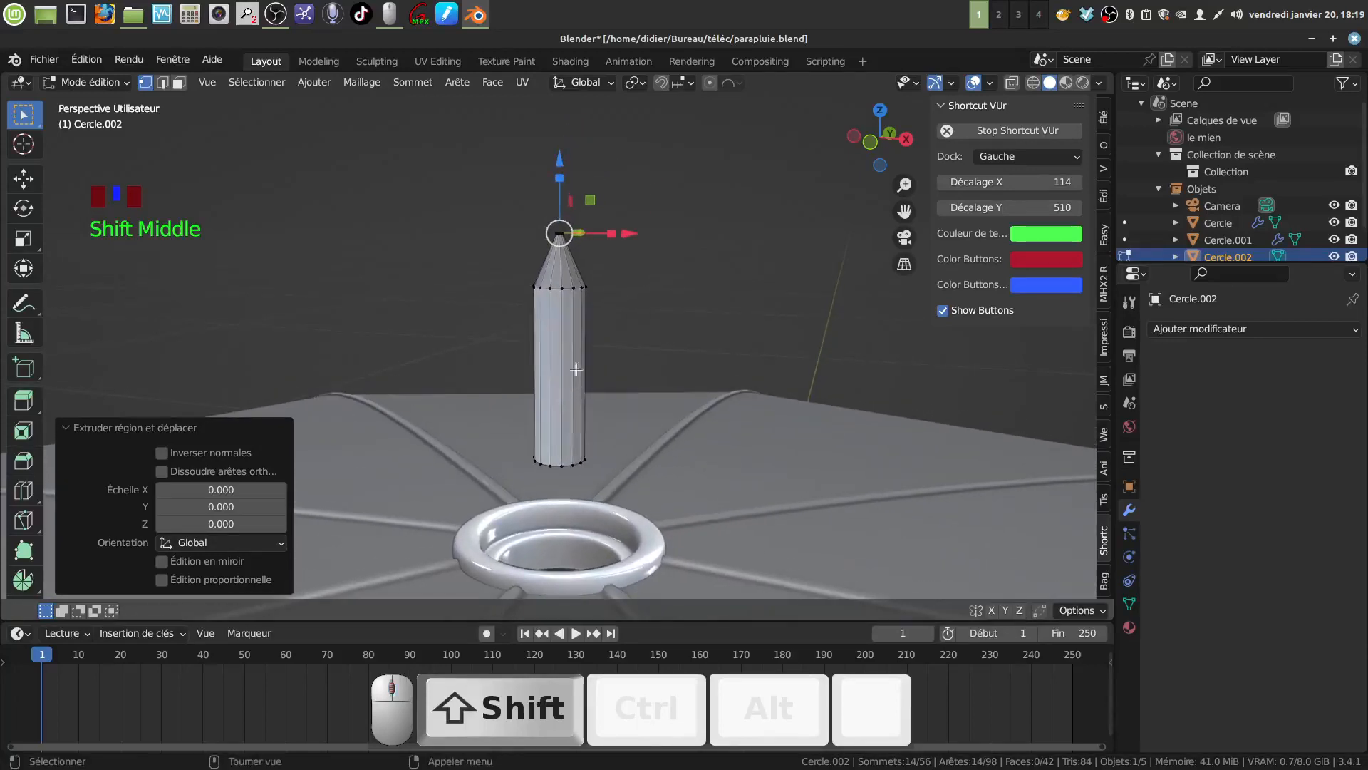
scroll(576, 370, "up", 3)
mouse_move(572, 292)
middle_mouse_down("shift")
mouse_move(562, 400)
mouse_move(570, 354)
mouse_move(570, 390)
middle_mouse_up("shift")
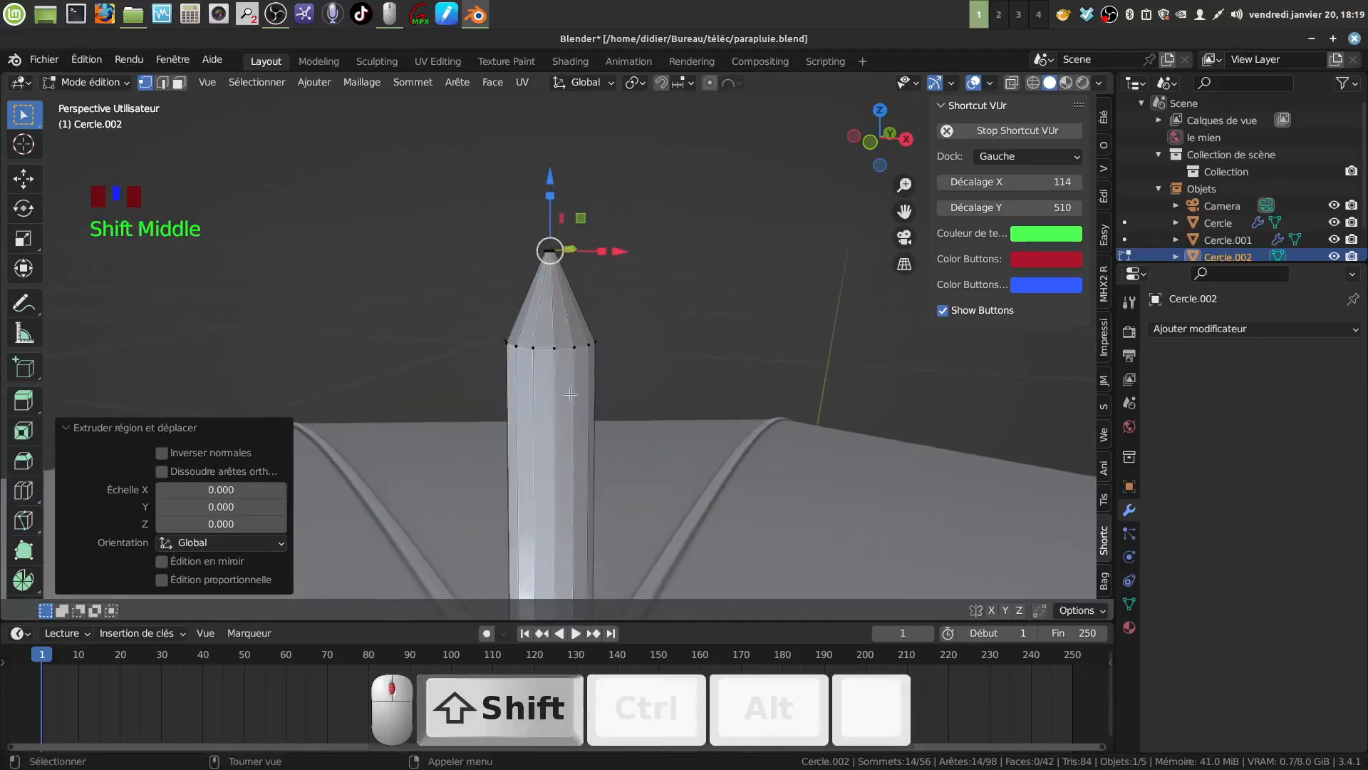
left_click(163, 82)
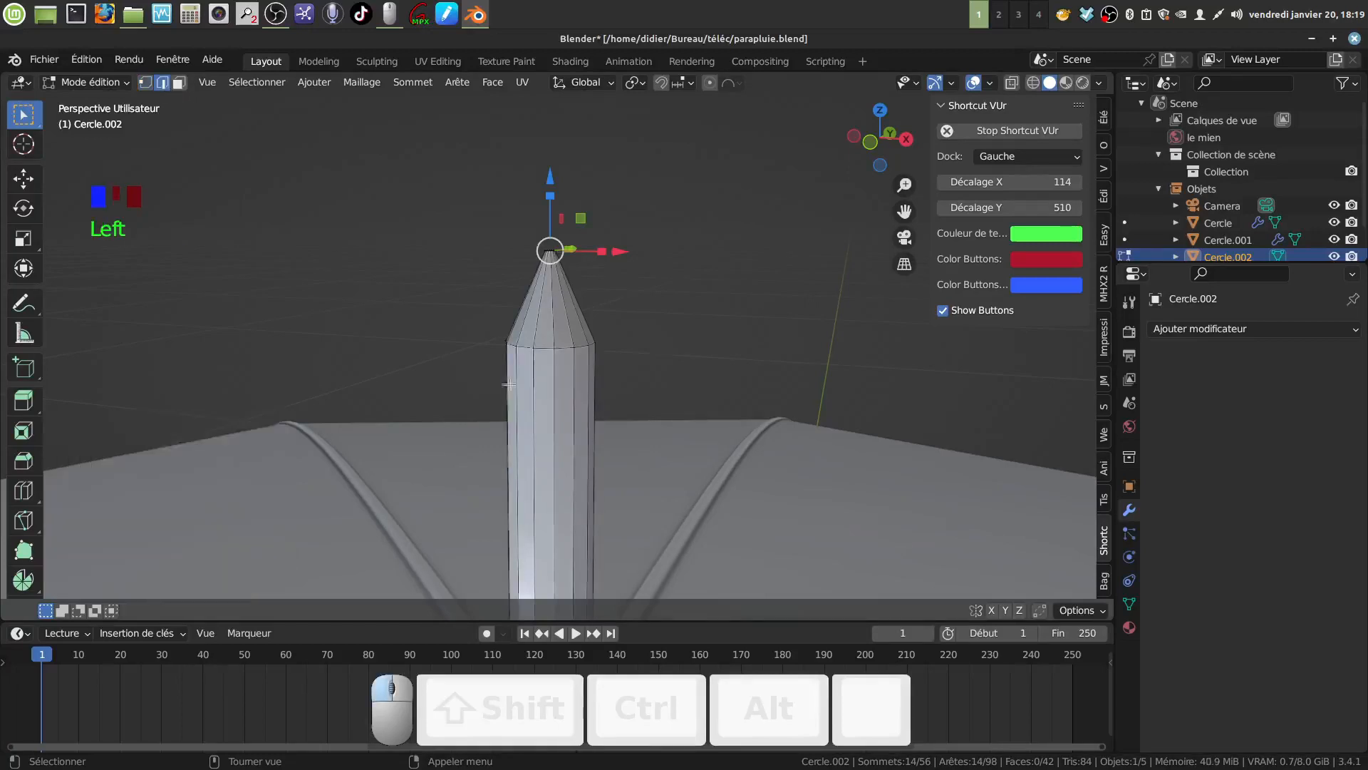
left_click(564, 348, "alt")
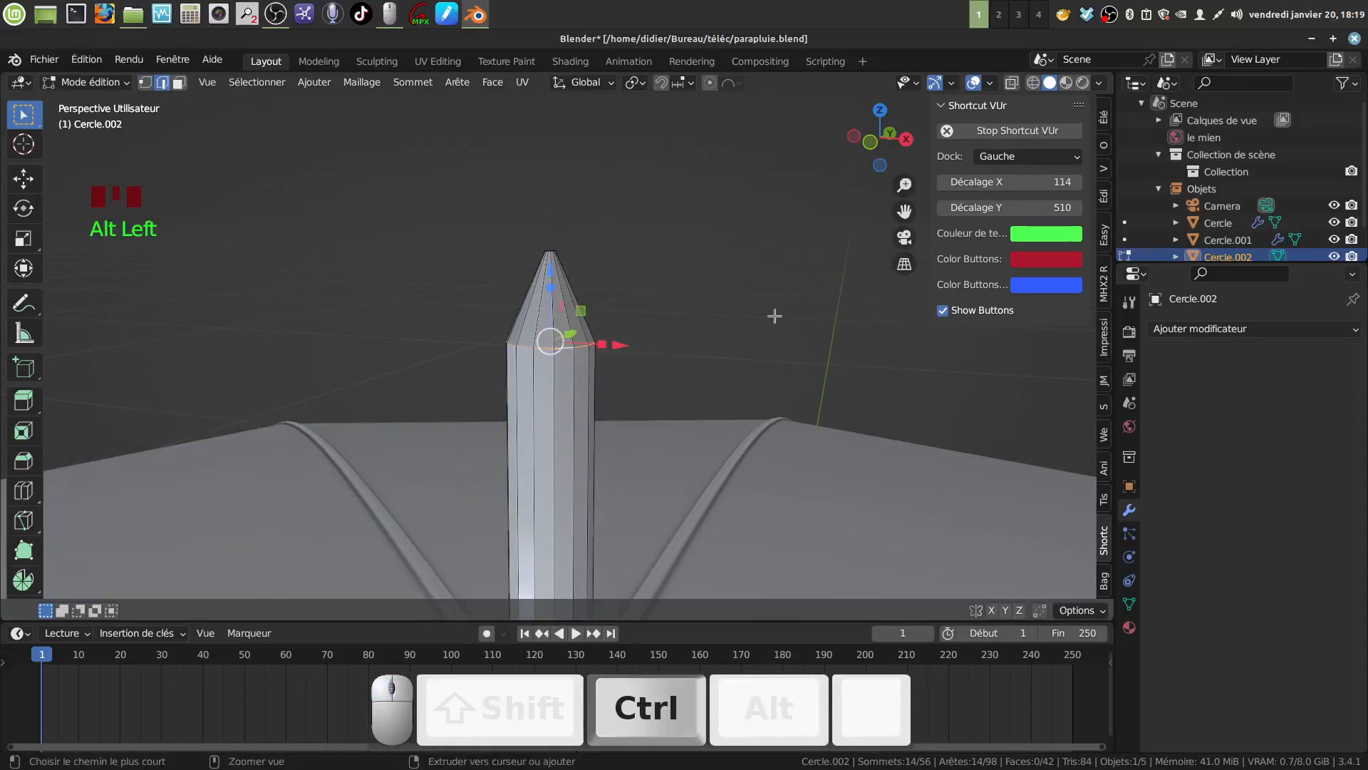
key("ctrl+b")
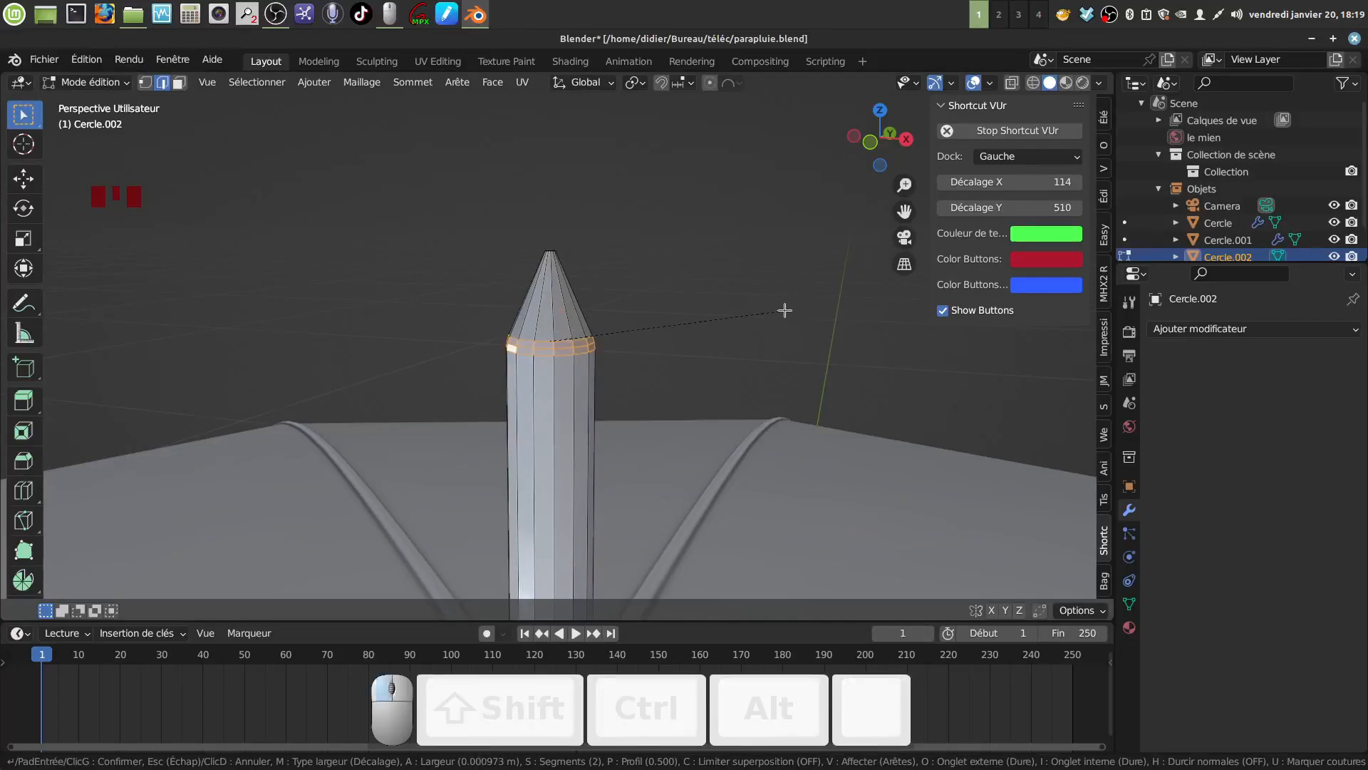
left_click(785, 310)
Bevel the small edge loop around the tip's end with 2 segments, about 0.00014 m wide
middle_click_drag(630, 285, 580, 228)
scroll(568, 223, "up", 4)
scroll(587, 265, "up", 2)
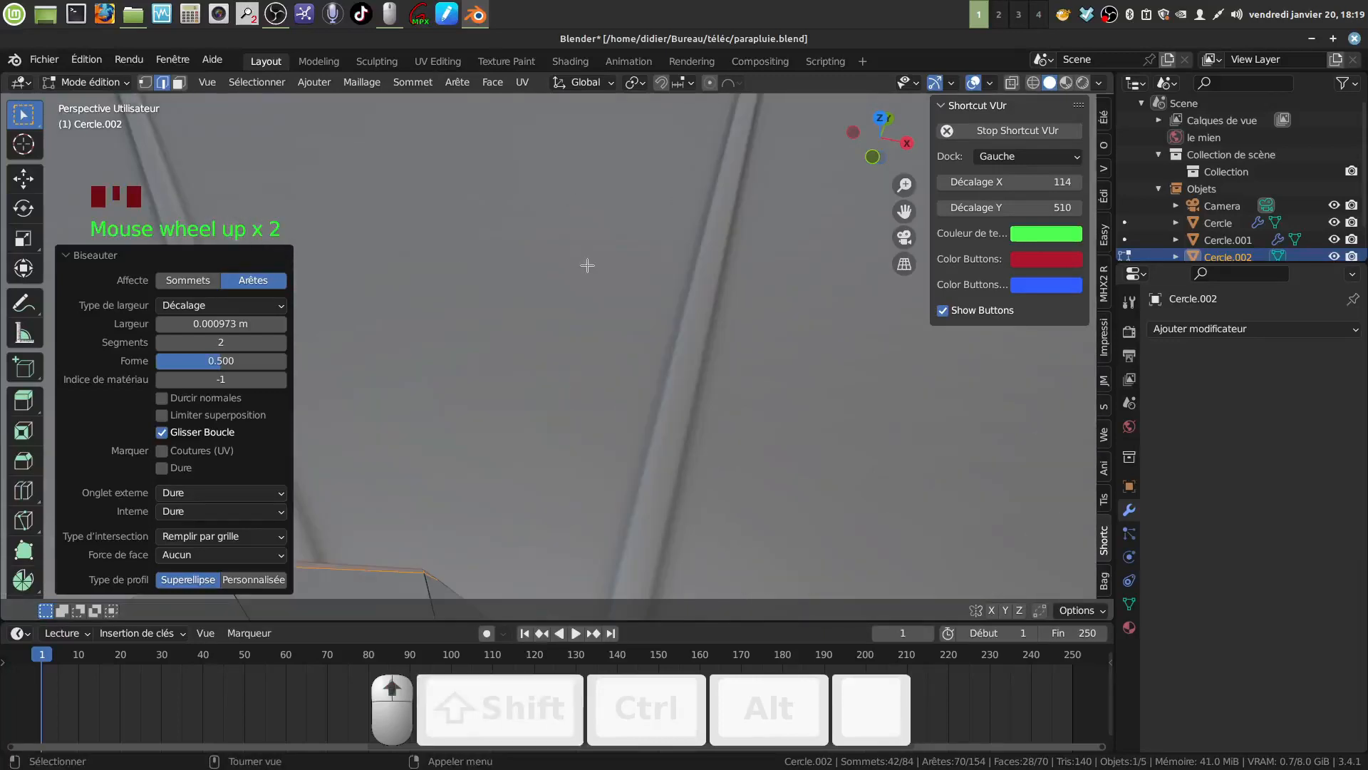
scroll(548, 280, "down", 2)
scroll(528, 328, "up", 2)
middle_click_drag(524, 324, 471, 293, "shift")
left_click(463, 289, "alt")
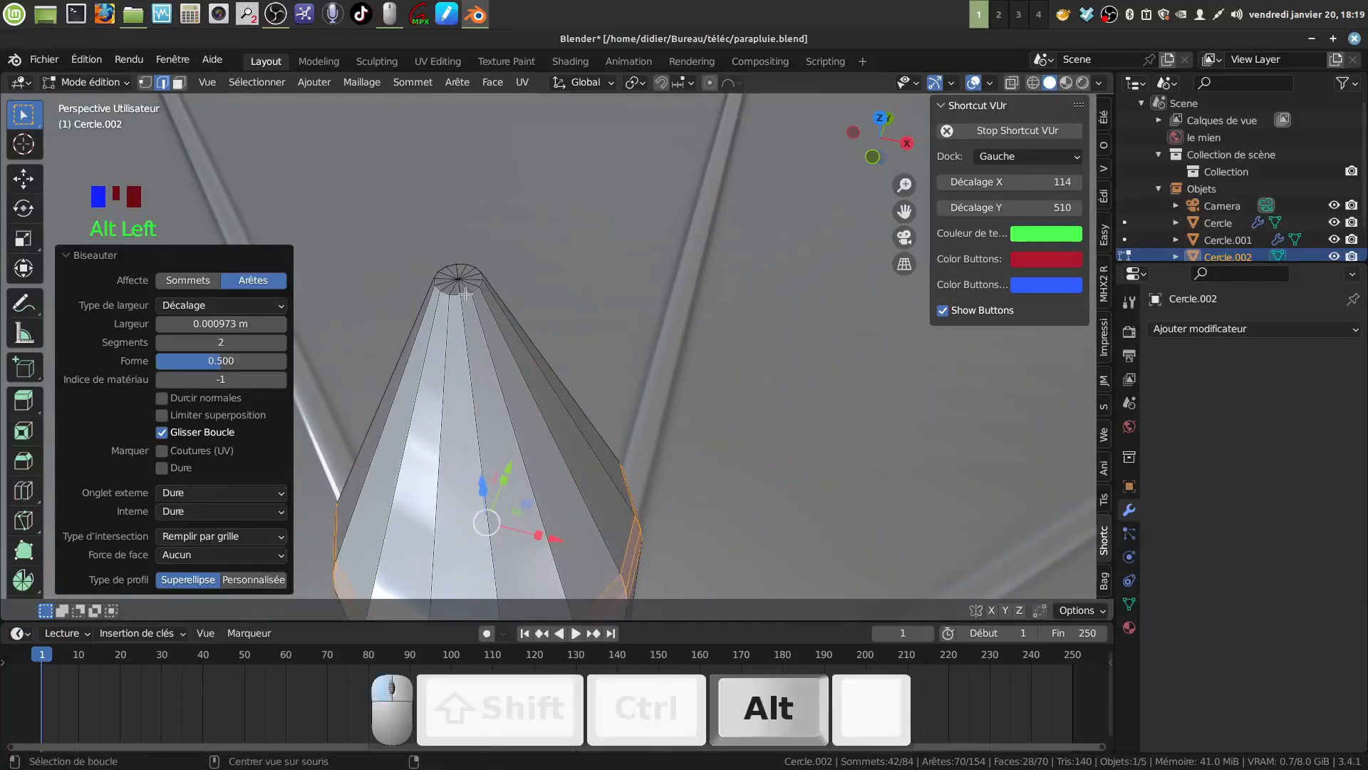
key("ctrl+b")
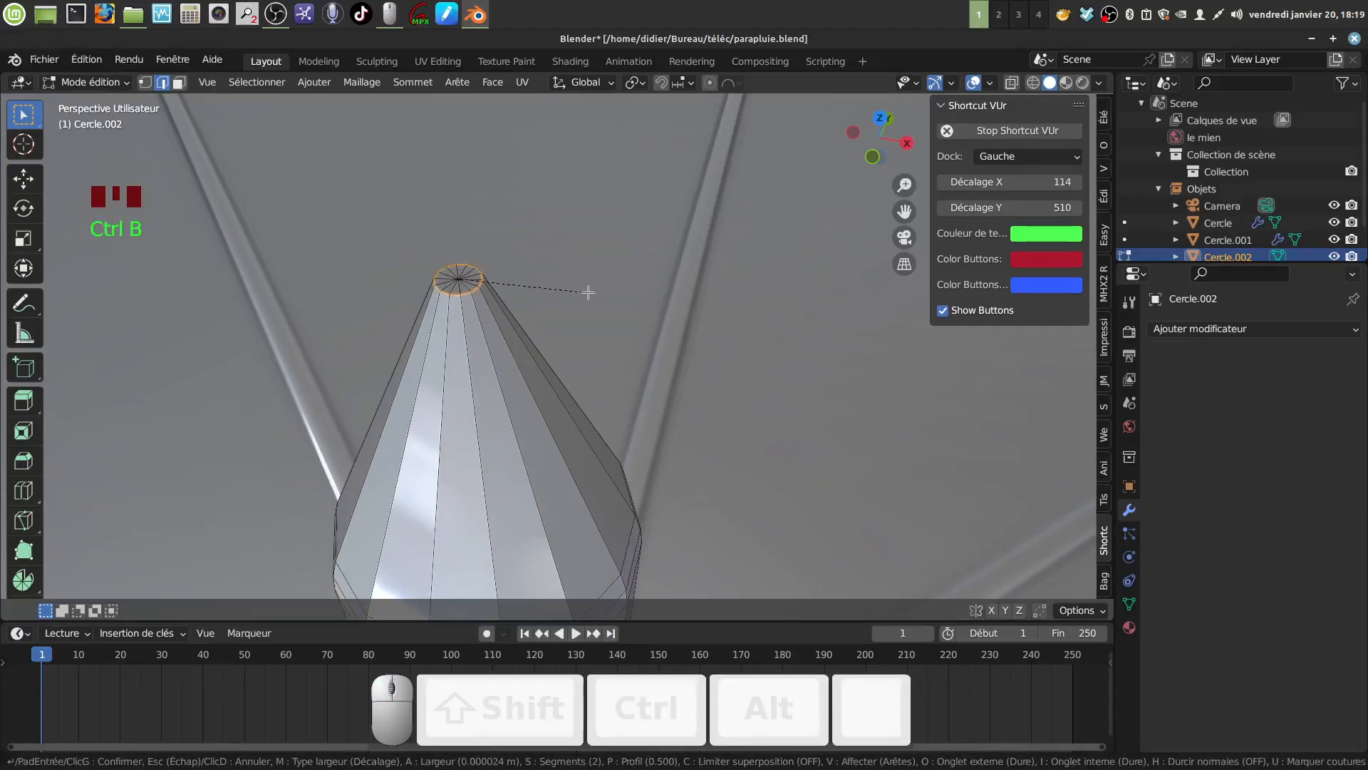
left_click(593, 292)
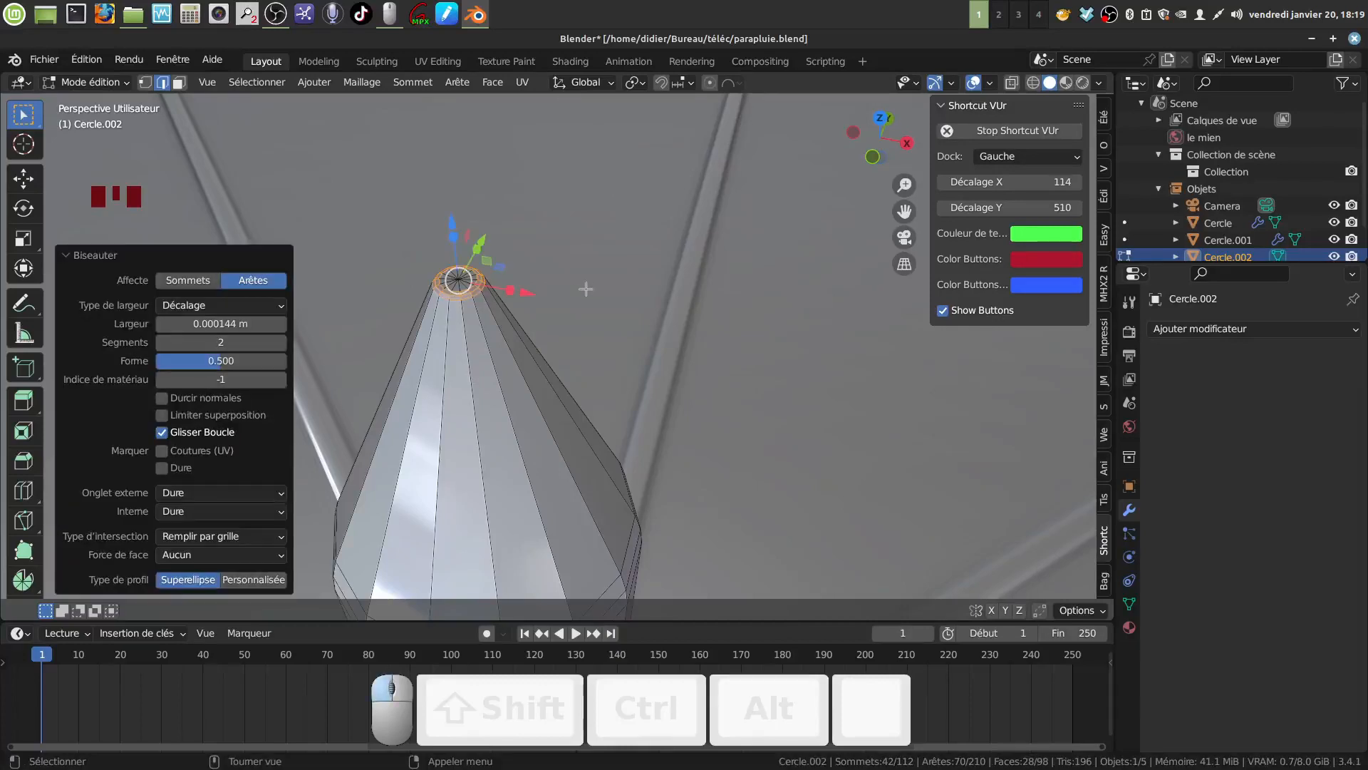
Deselect all geometry of the pointed tube
scroll(491, 479, "down", 3)
middle_click_drag(564, 433, 571, 428)
key("a")
key("a")
key("a")
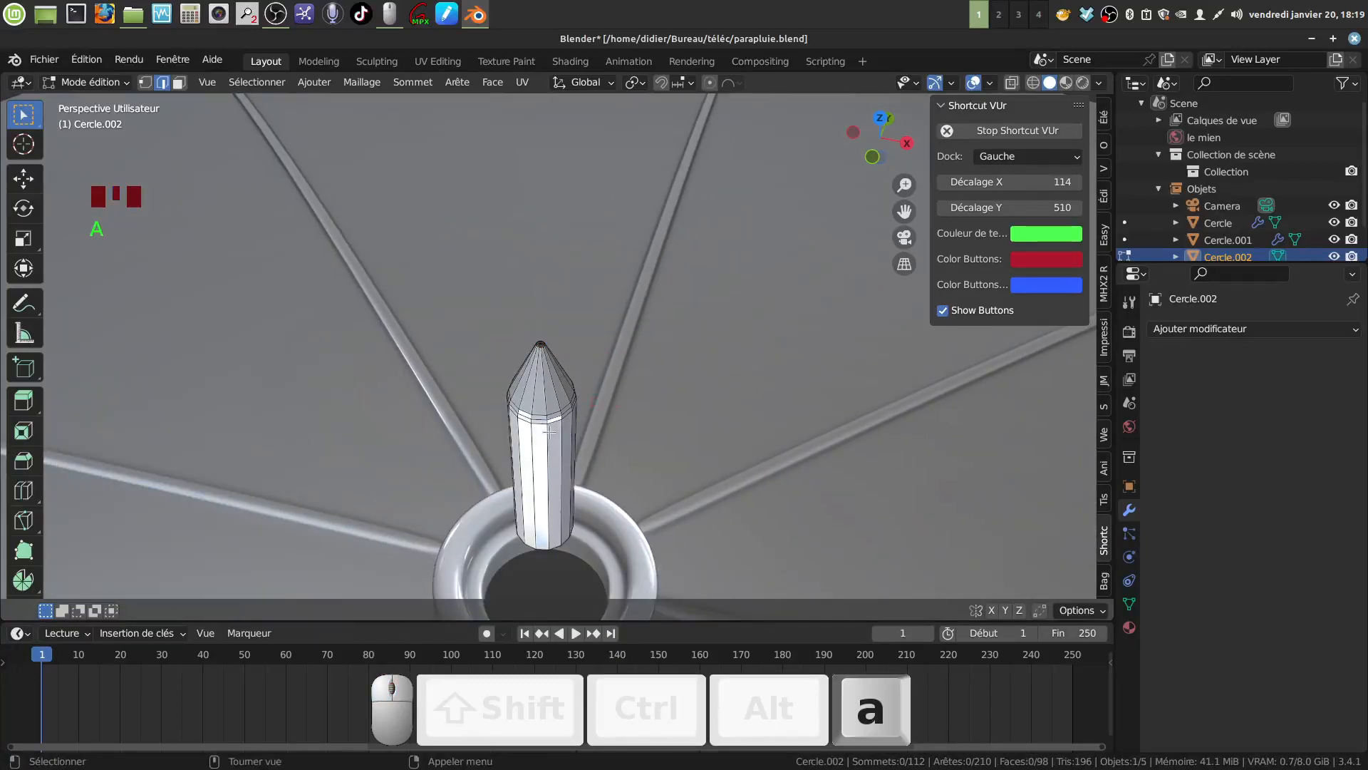
Merge the pointed tube's duplicate vertices by distance at 0.0001 m and deselect all geometry
left_click(366, 83)
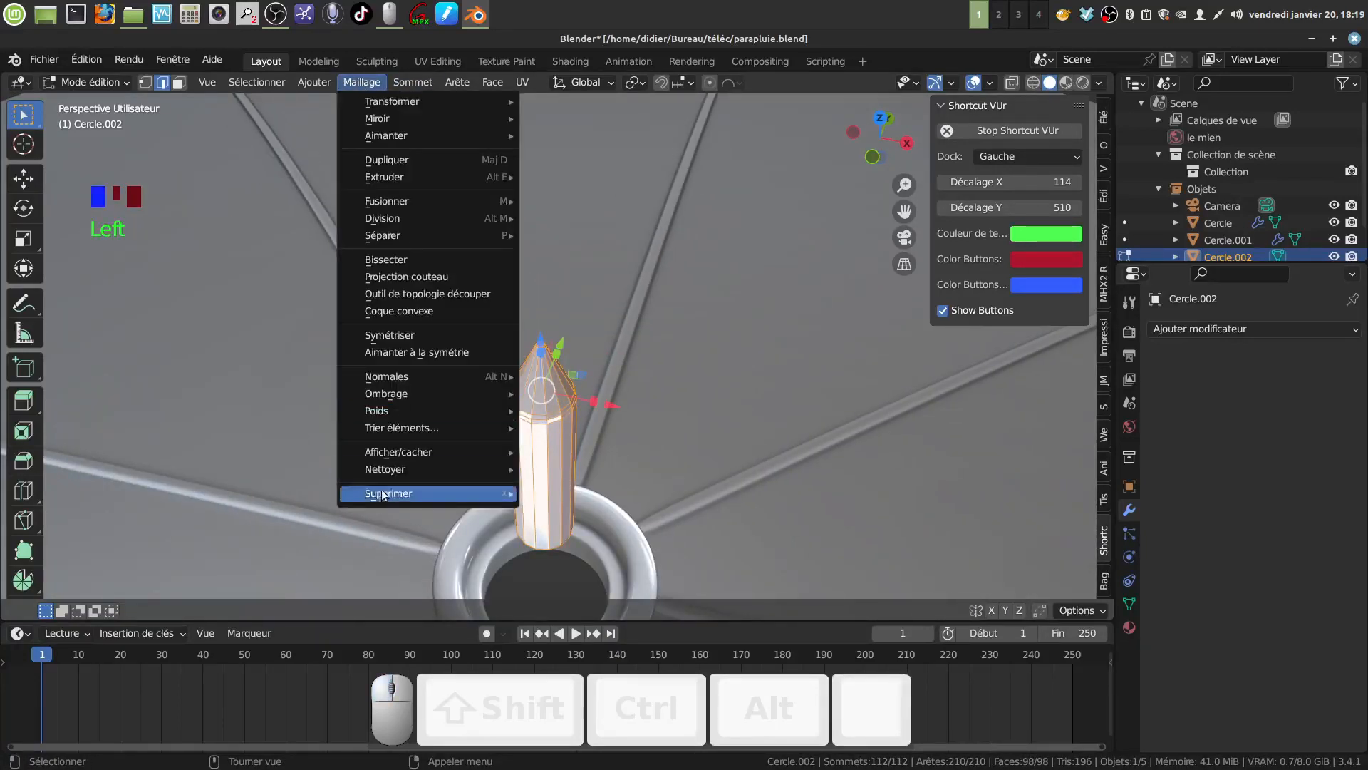
mouse_move(382, 470)
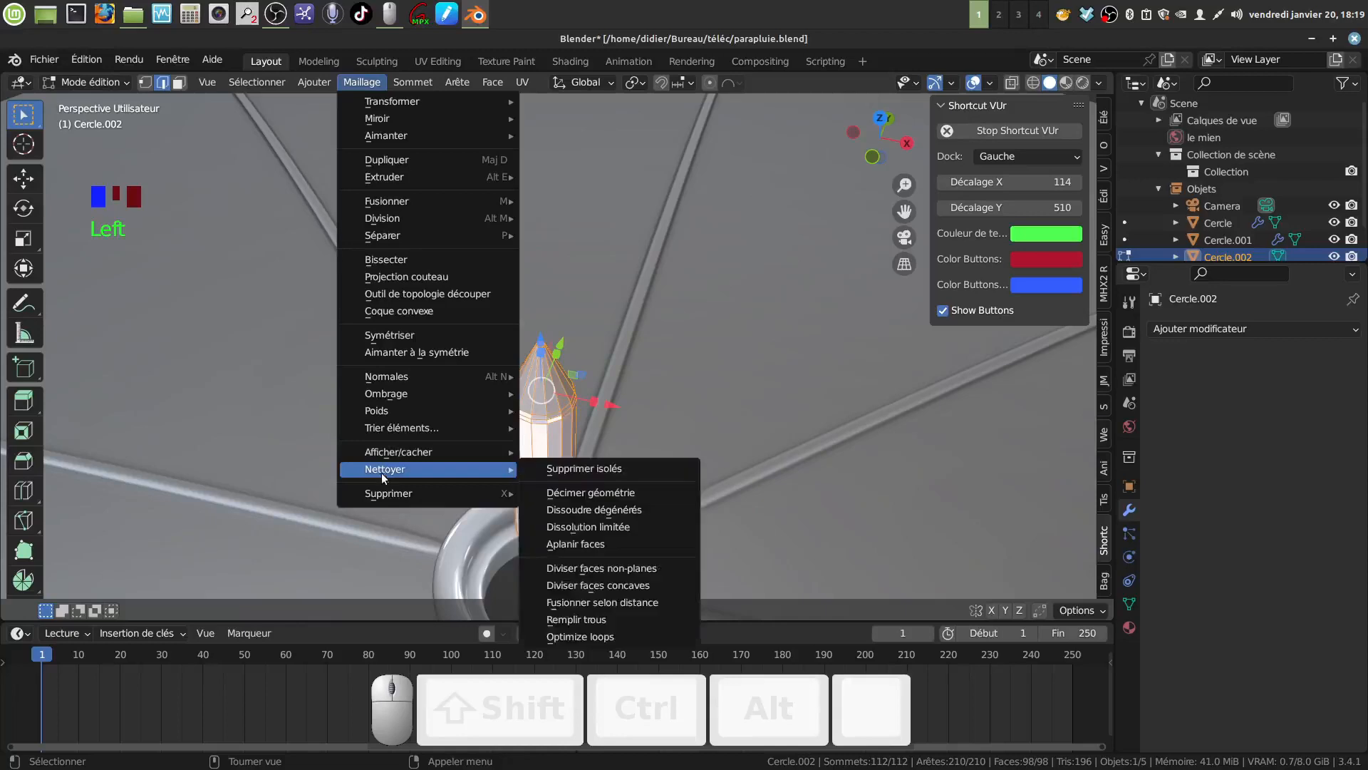
left_click(632, 604)
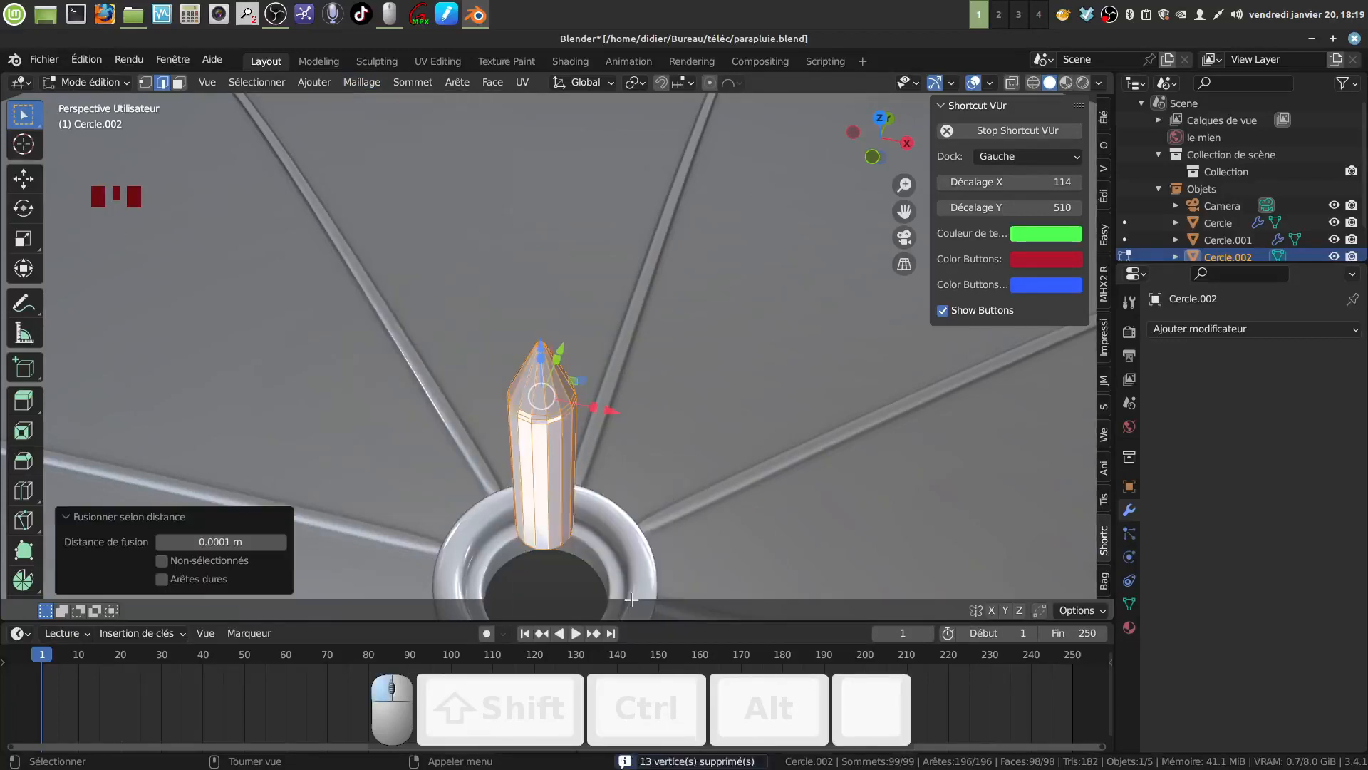
key("a")
key("a")
key("a")
Extrude the tube's bottom edge loop with an outward scale and lower the new loop about 0.006 m to form a flared collar
scroll(605, 436, "down", 3)
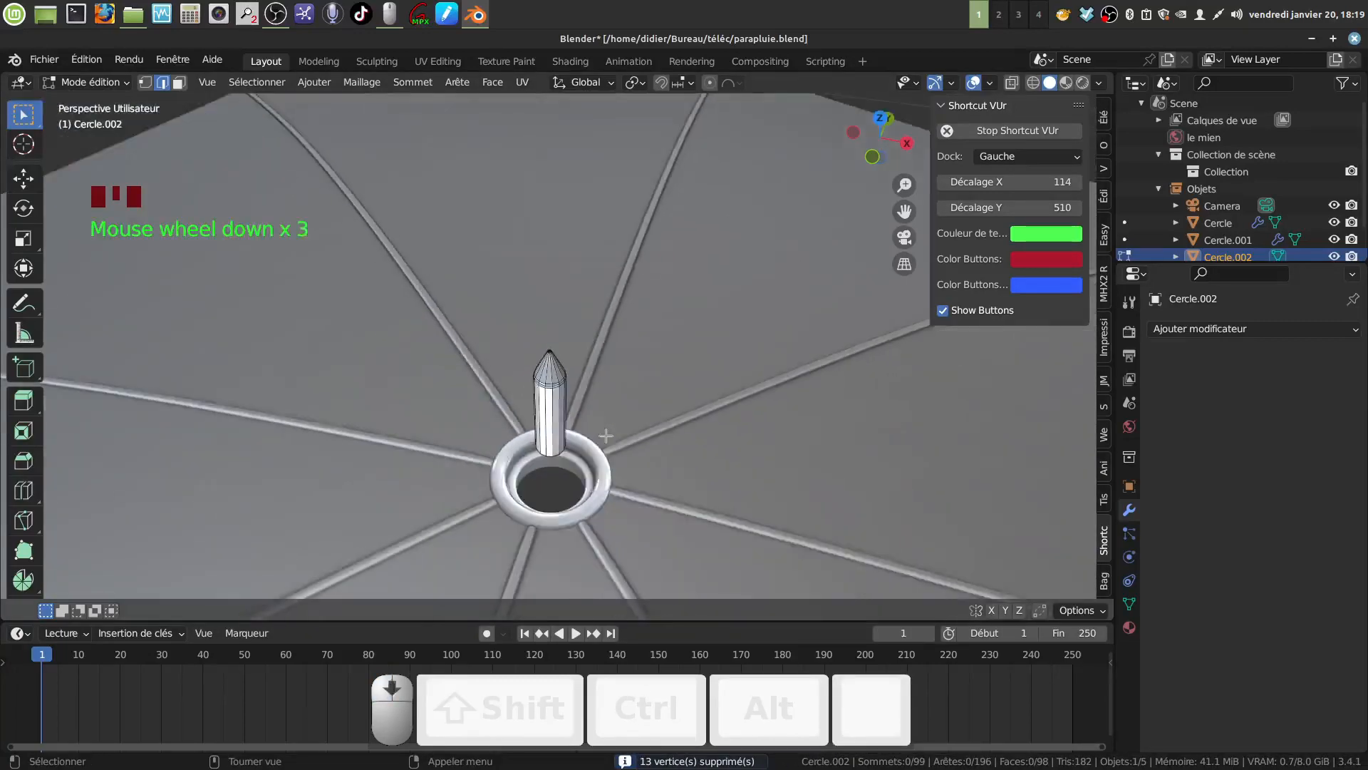
middle_click_drag(606, 436, 542, 407)
scroll(588, 348, "up", 2)
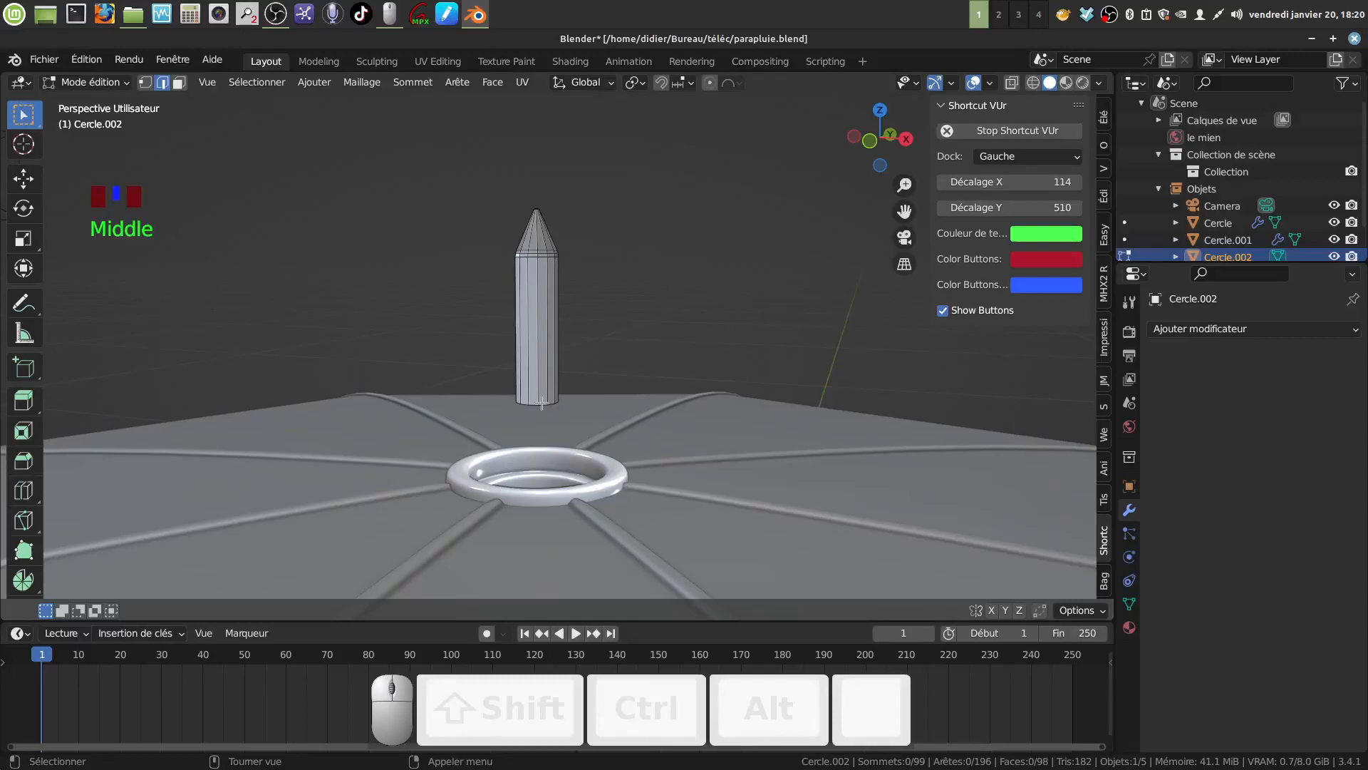
left_click(540, 403, "alt")
scroll(551, 342, "down", 3)
middle_click_drag(570, 335, 601, 329)
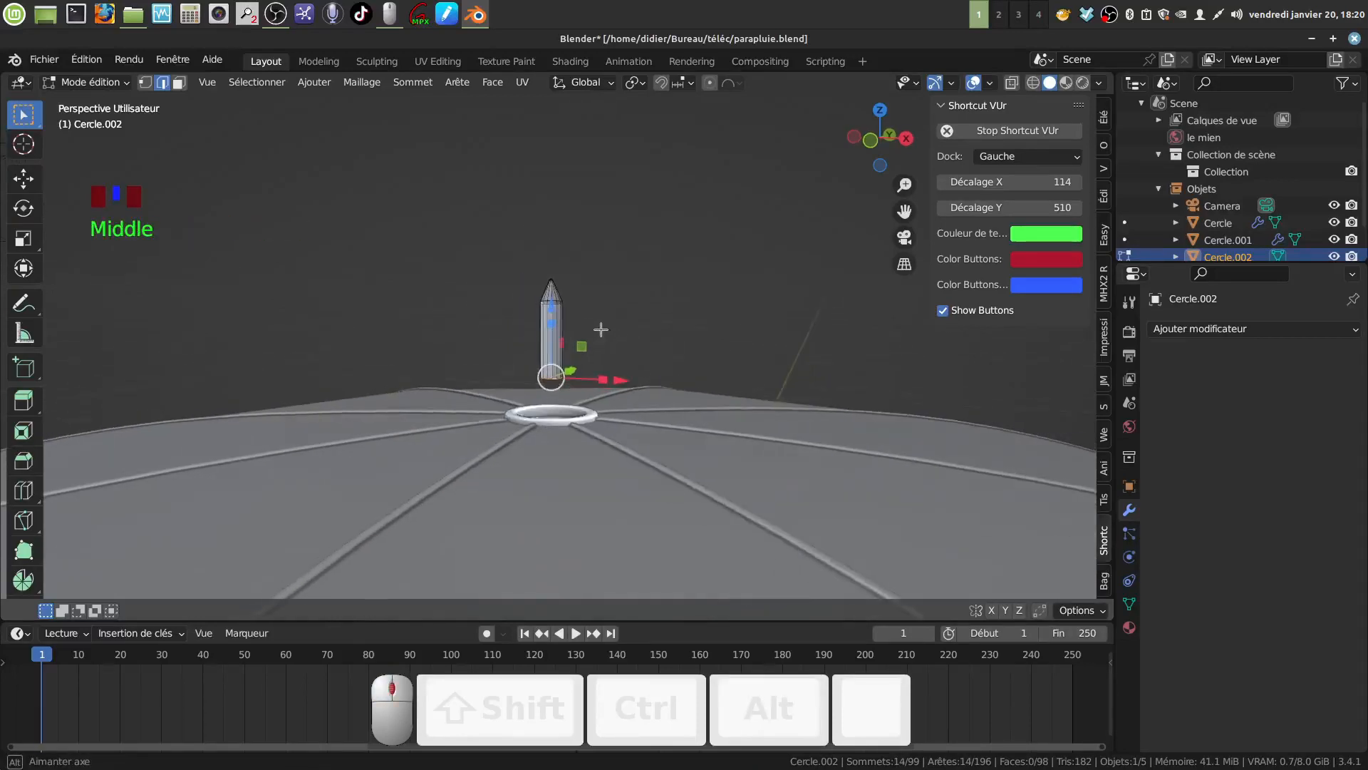
key("e")
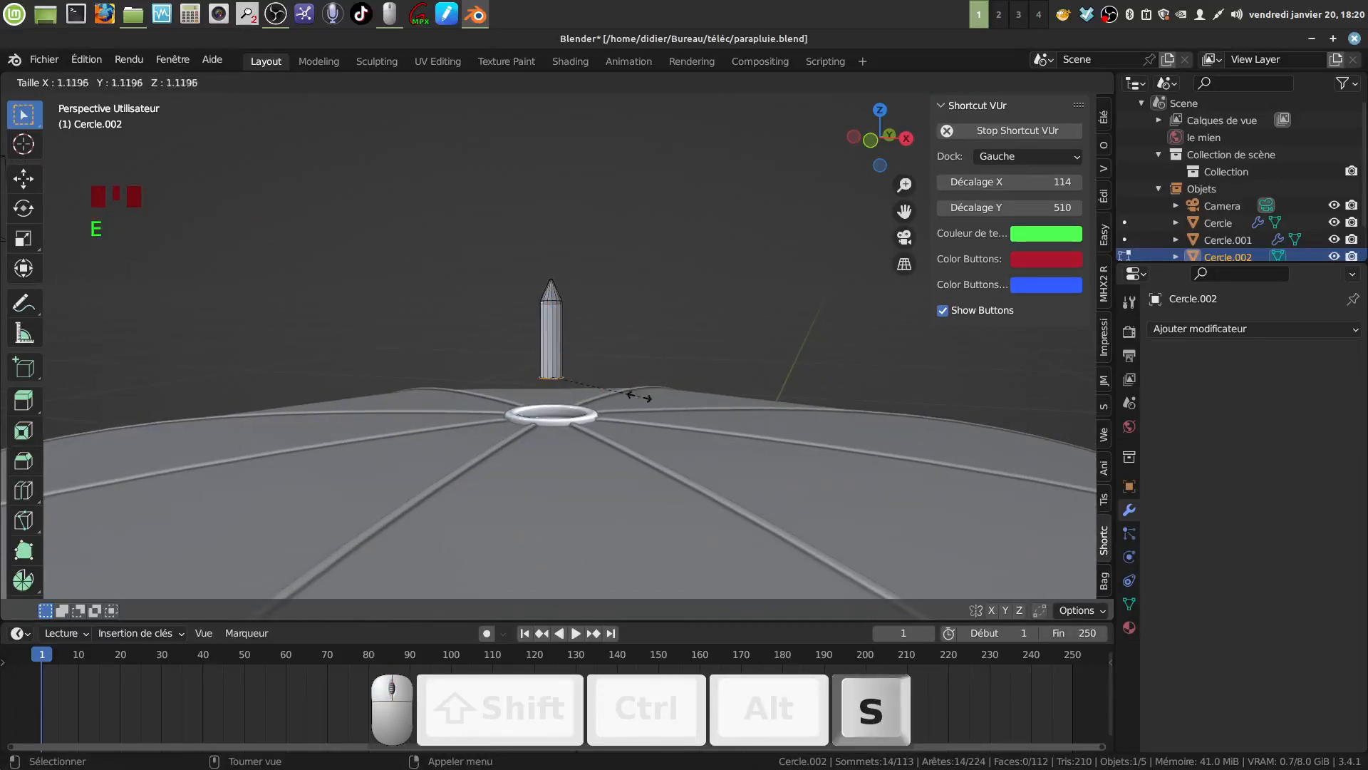
left_click(667, 406)
left_click_drag(547, 303, 551, 312)
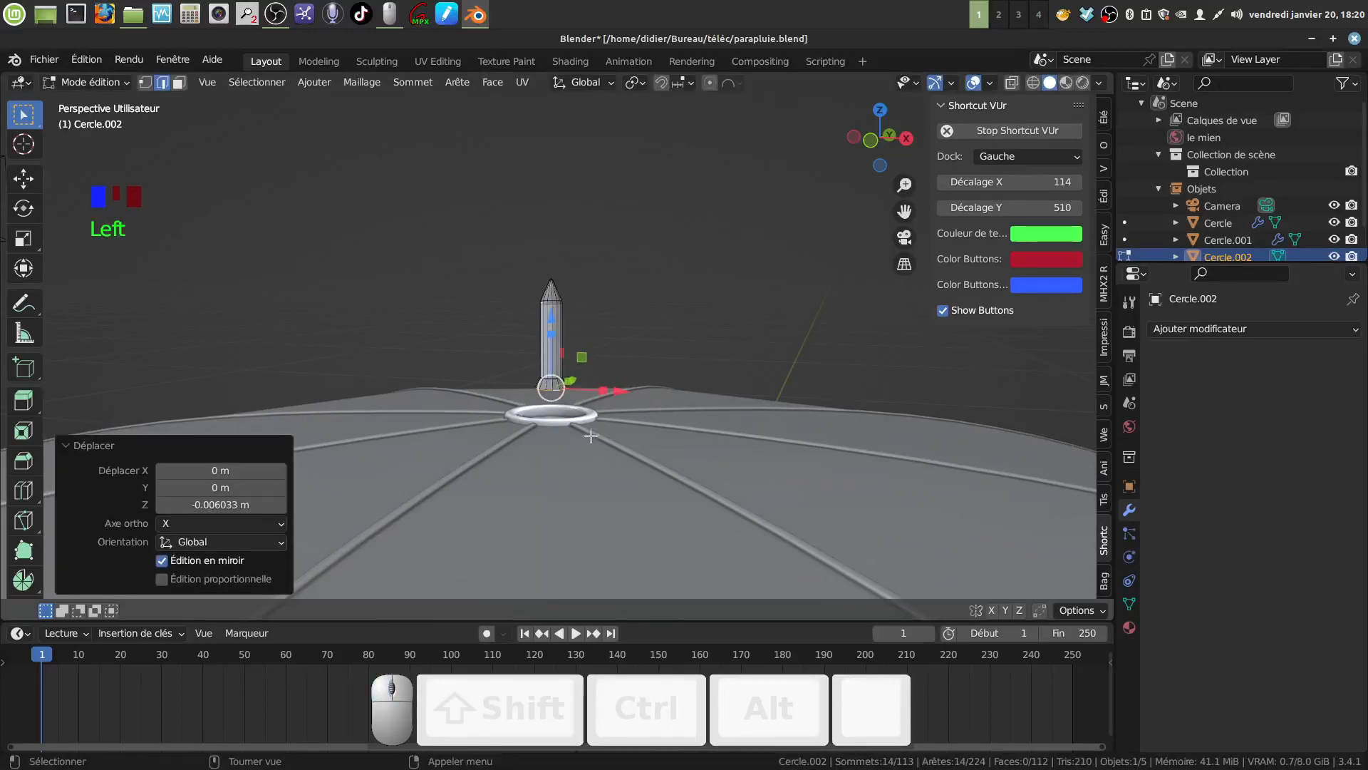
Extrude the collar's bottom loop straight down about 0.033 m through the crown ring
key("e")
right_click(563, 334)
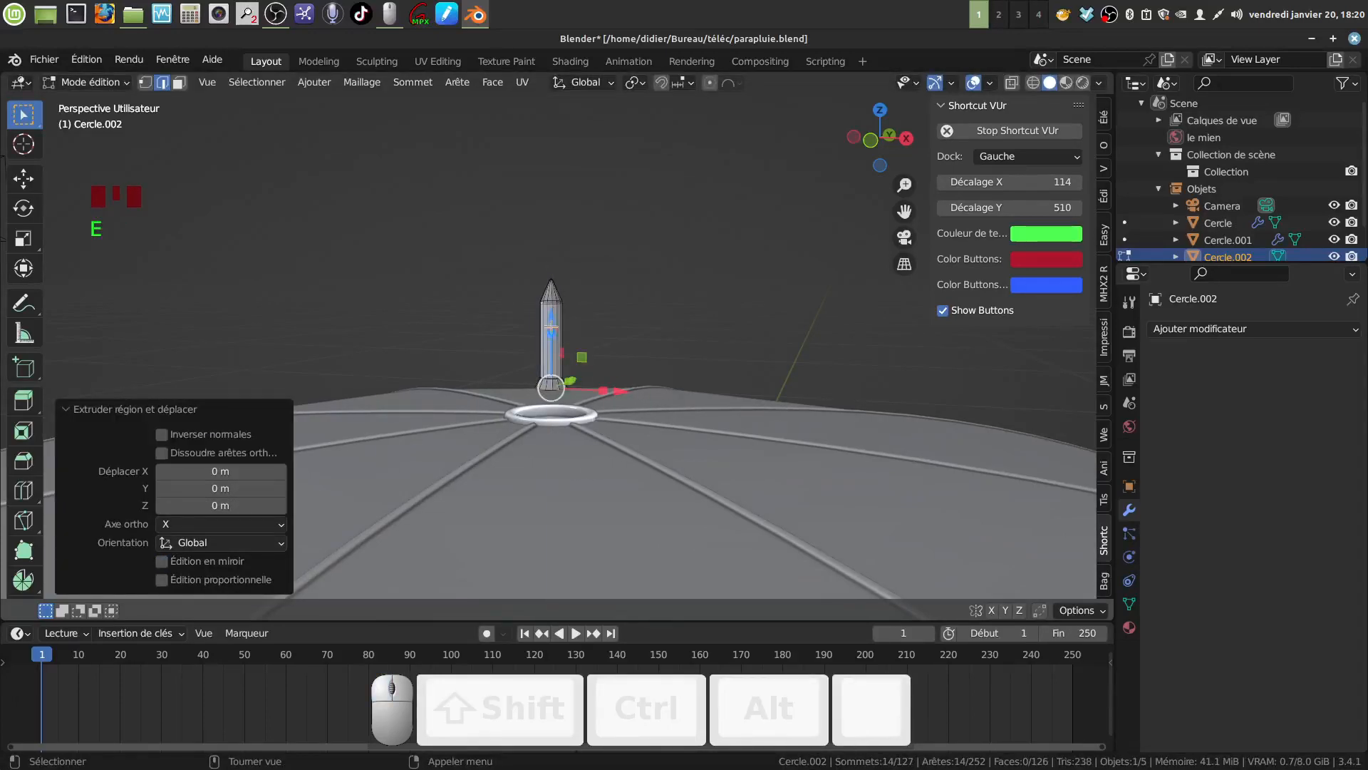
left_click_drag(551, 326, 545, 374)
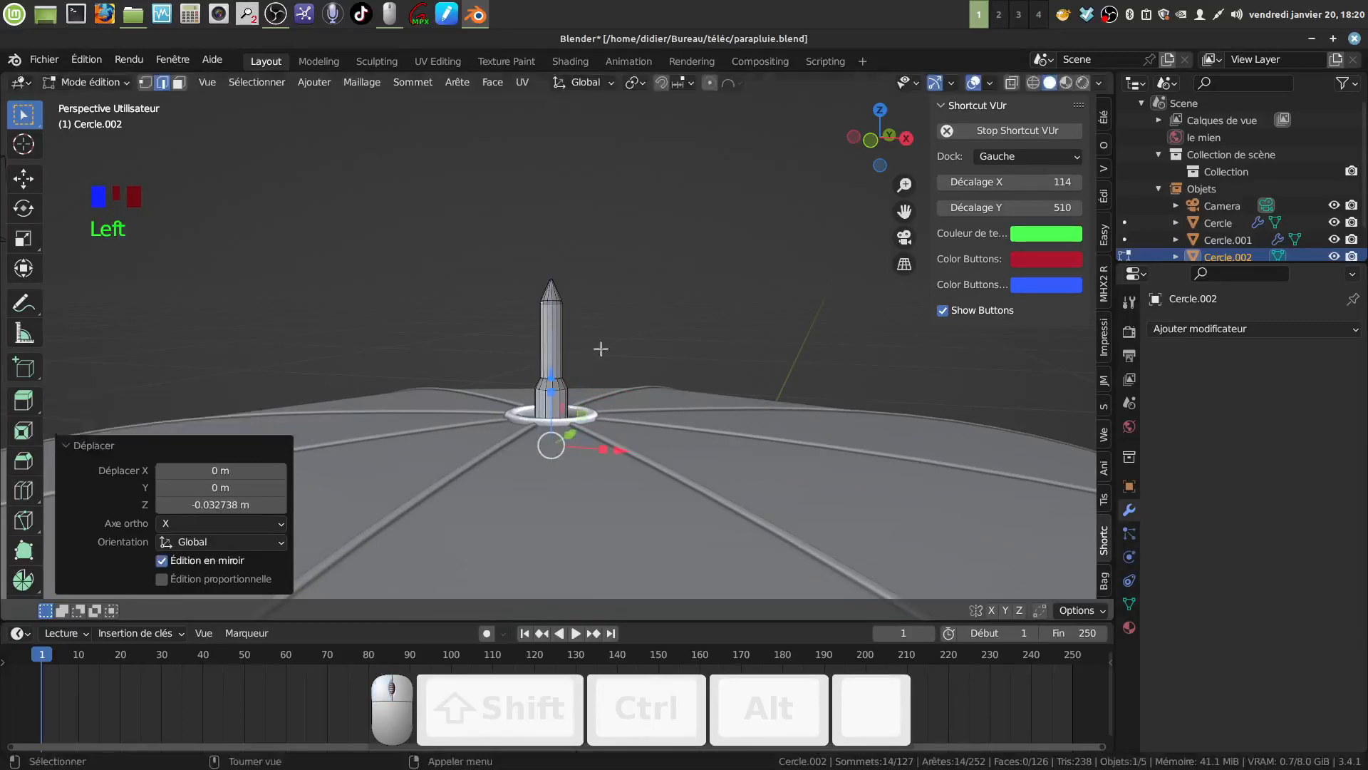
Leave mesh editing and set the spike's origin to its geometry
middle_click_drag(602, 349, 626, 279)
scroll(595, 373, "down", 4)
scroll(595, 246, "down", 4)
scroll(621, 266, "up", 2)
key("Tab")
scroll(626, 279, "down", 1)
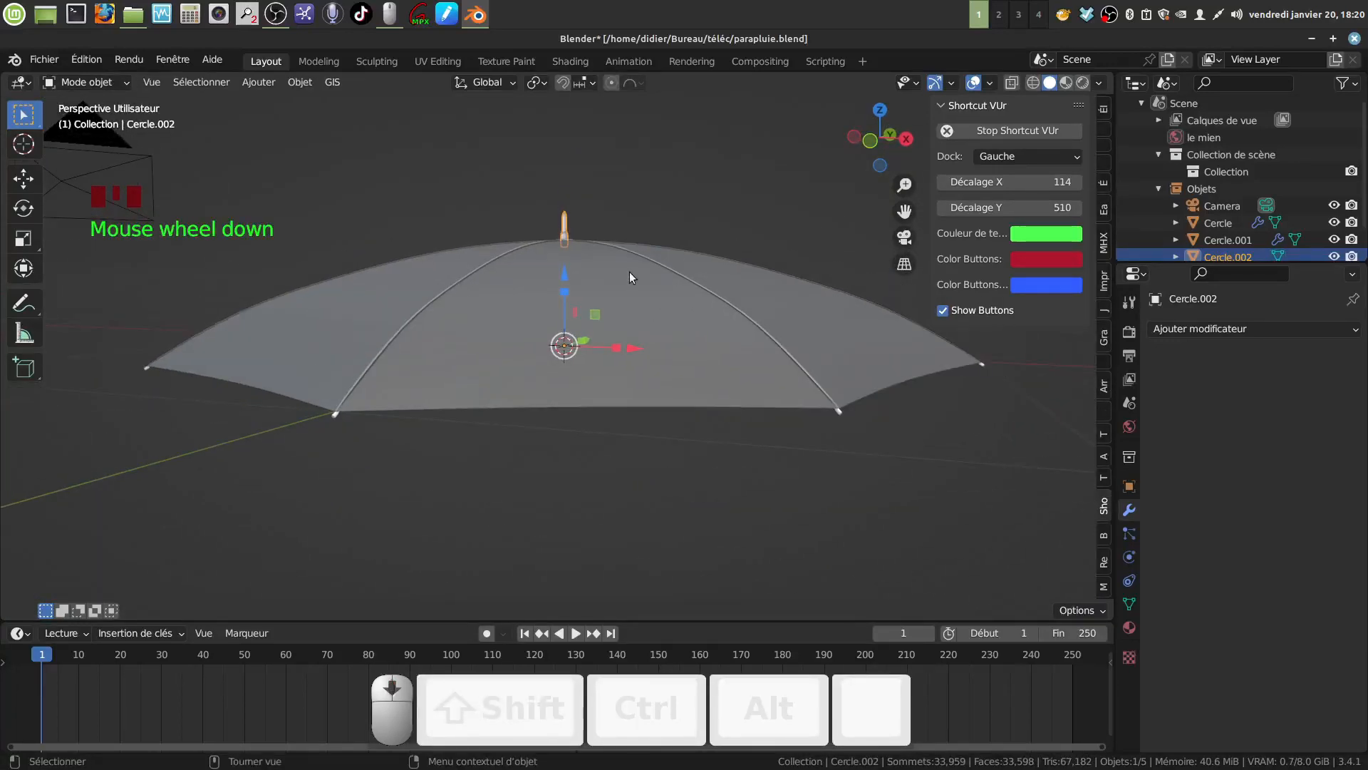
left_click(293, 84)
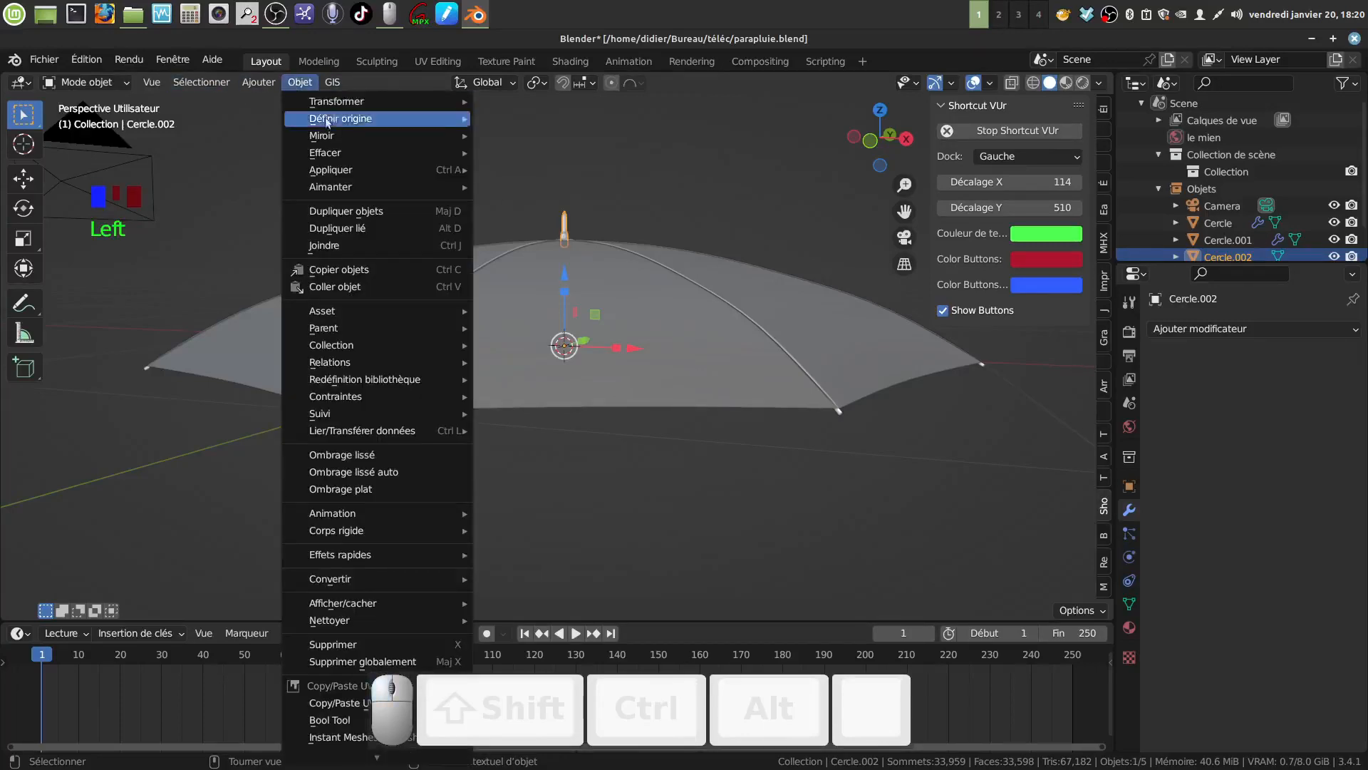
mouse_move(385, 119)
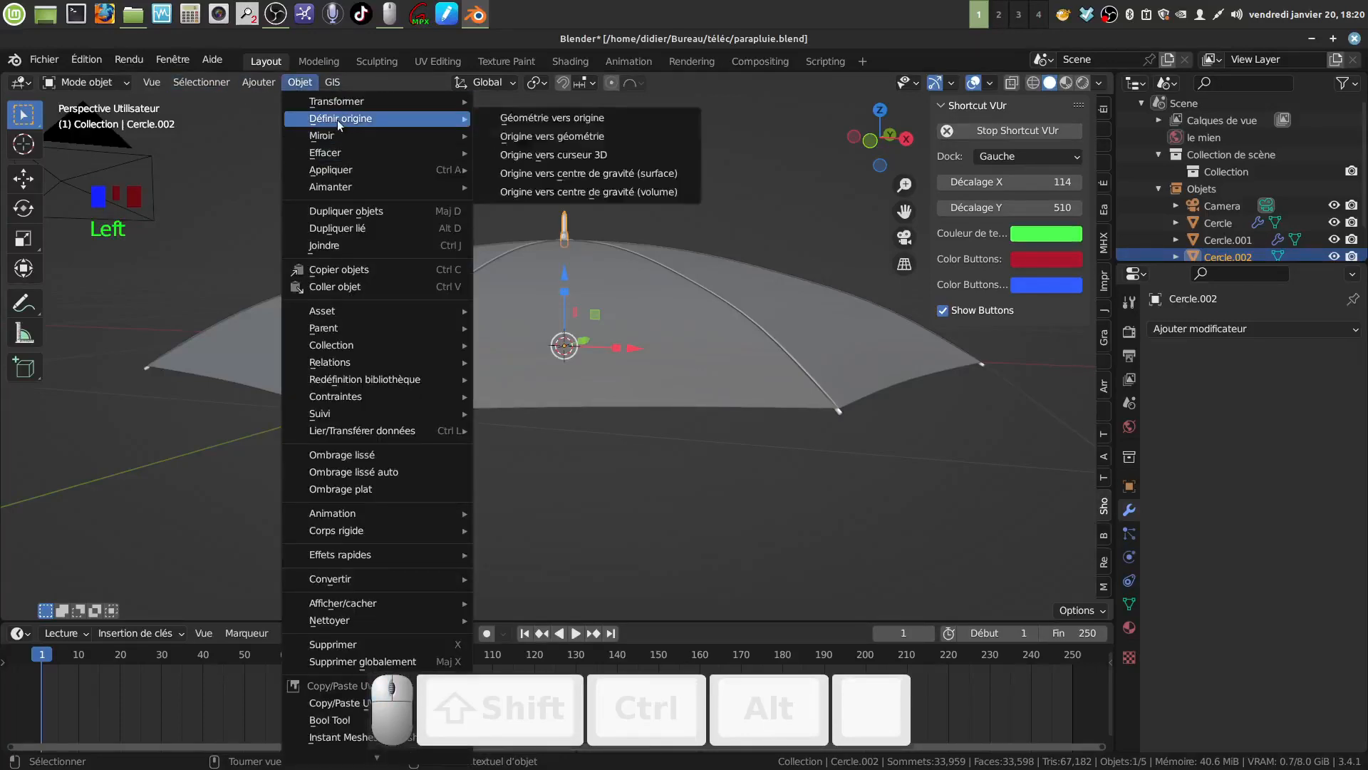
left_click(541, 137)
Resize the whole spike uniformly about its centred origin and clear the selection
scroll(638, 298, "up", 3)
middle_click_drag(636, 211, 582, 339, "shift")
scroll(600, 438, "up", 5)
key("s")
left_click(648, 373)
scroll(566, 348, "down", 8)
left_click(630, 362)
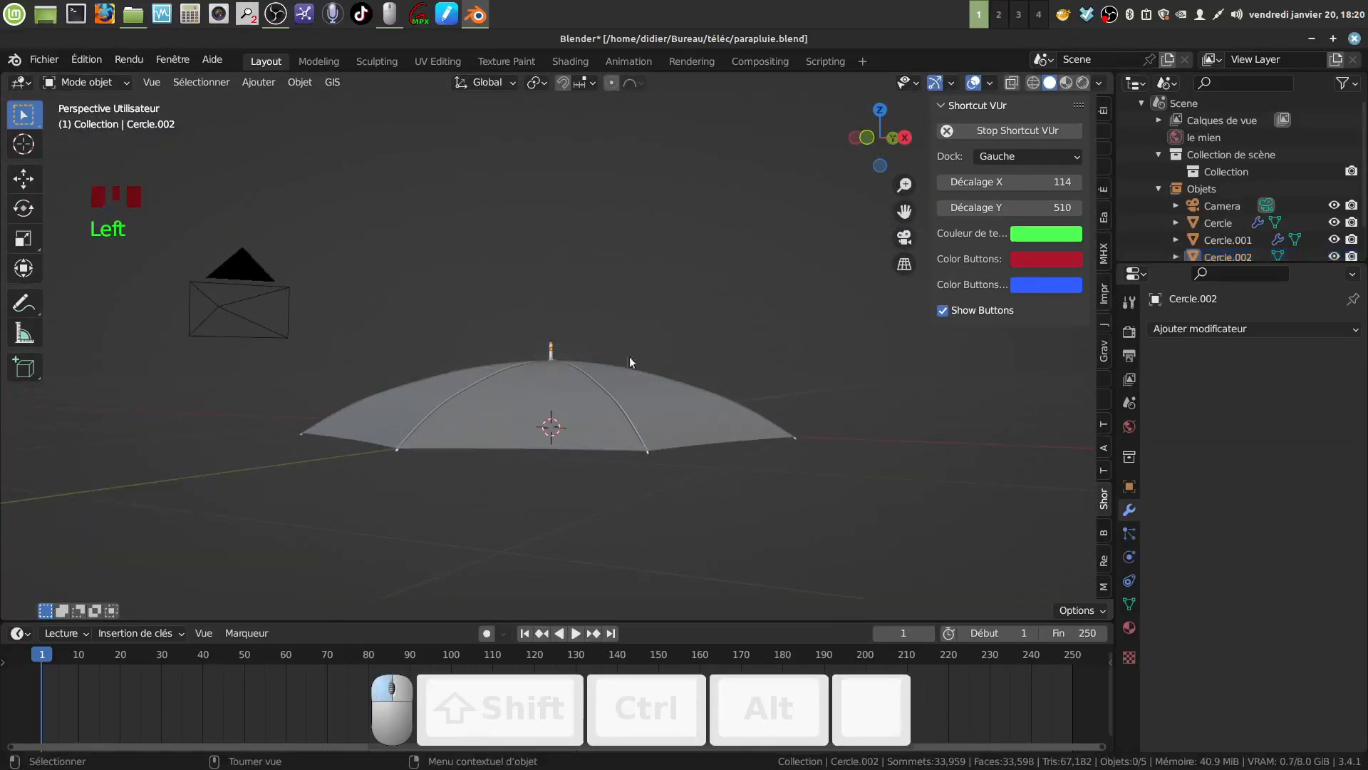
Scale the spike uniformly by about 1.212 and raise it about 0.018 m along Z
middle_click_drag(547, 430, 557, 374)
middle_click_drag(557, 374, 537, 339, "shift")
scroll(566, 395, "up", 3)
scroll(541, 332, "up", 4)
left_click(456, 296)
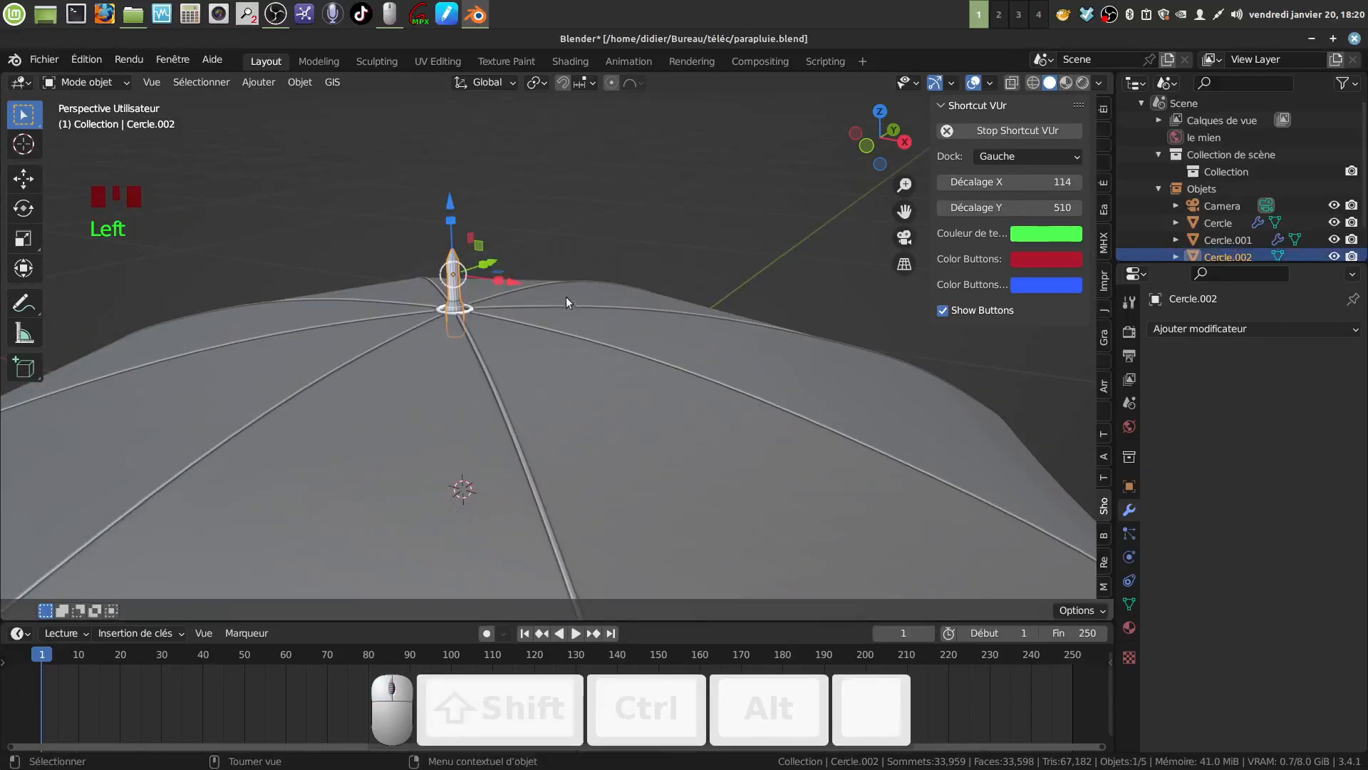
key("s")
left_click(612, 308)
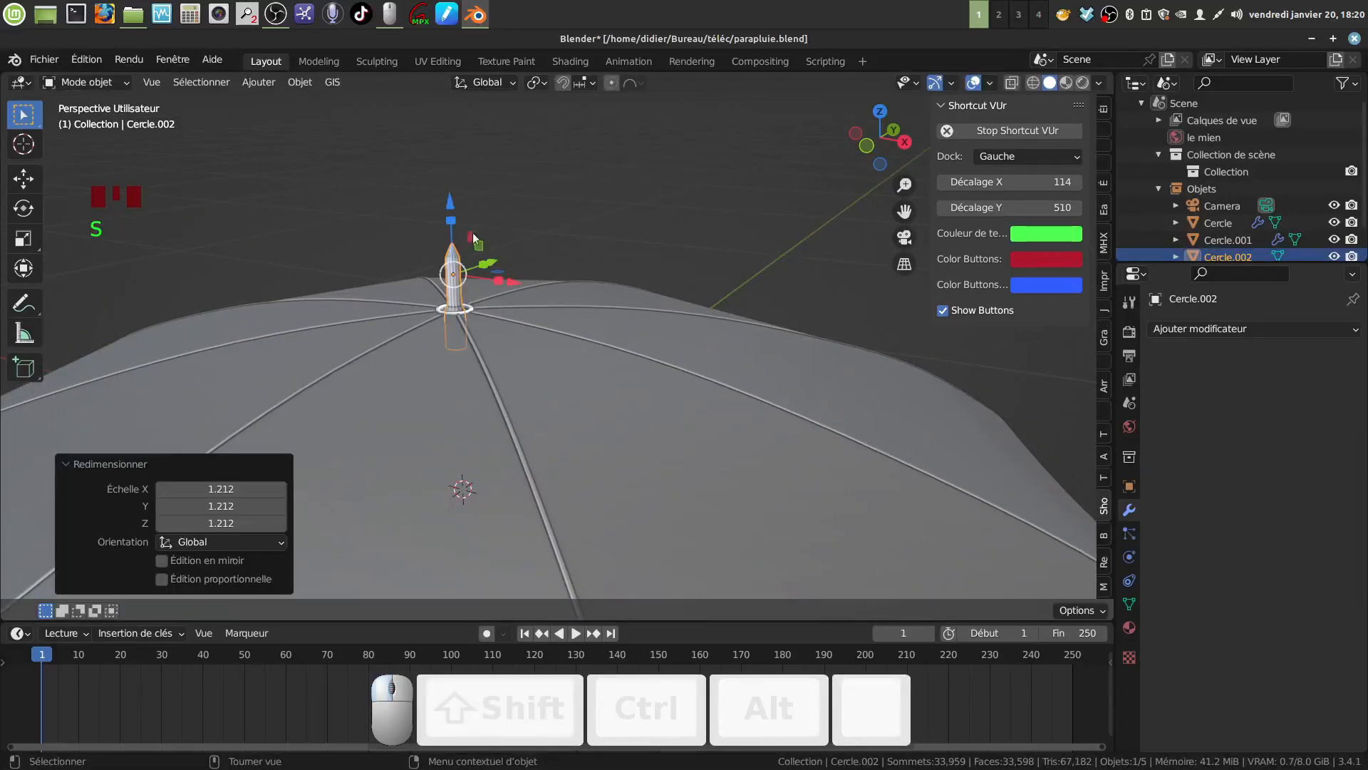
left_click_drag(449, 203, 450, 199)
Raise the spike's bottom edge loop about 0.020 m along Z, to just beneath the underside of the crown ring
middle_click_drag(451, 200, 428, 225)
scroll(524, 243, "down", 2)
scroll(506, 228, "up", 3)
middle_click_drag(443, 271, 525, 537, "shift")
scroll(445, 192, "up", 3)
middle_click_drag(445, 192, 435, 255, "shift")
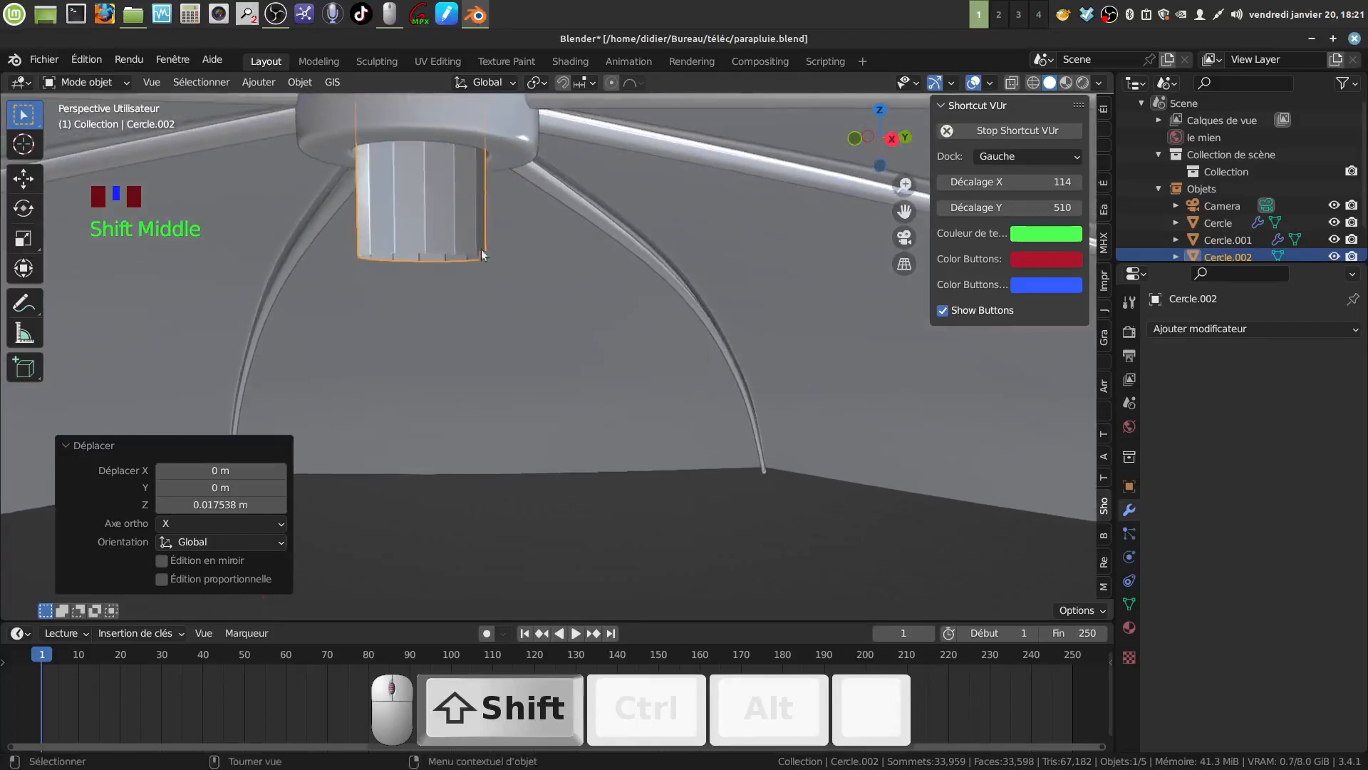
key("Tab")
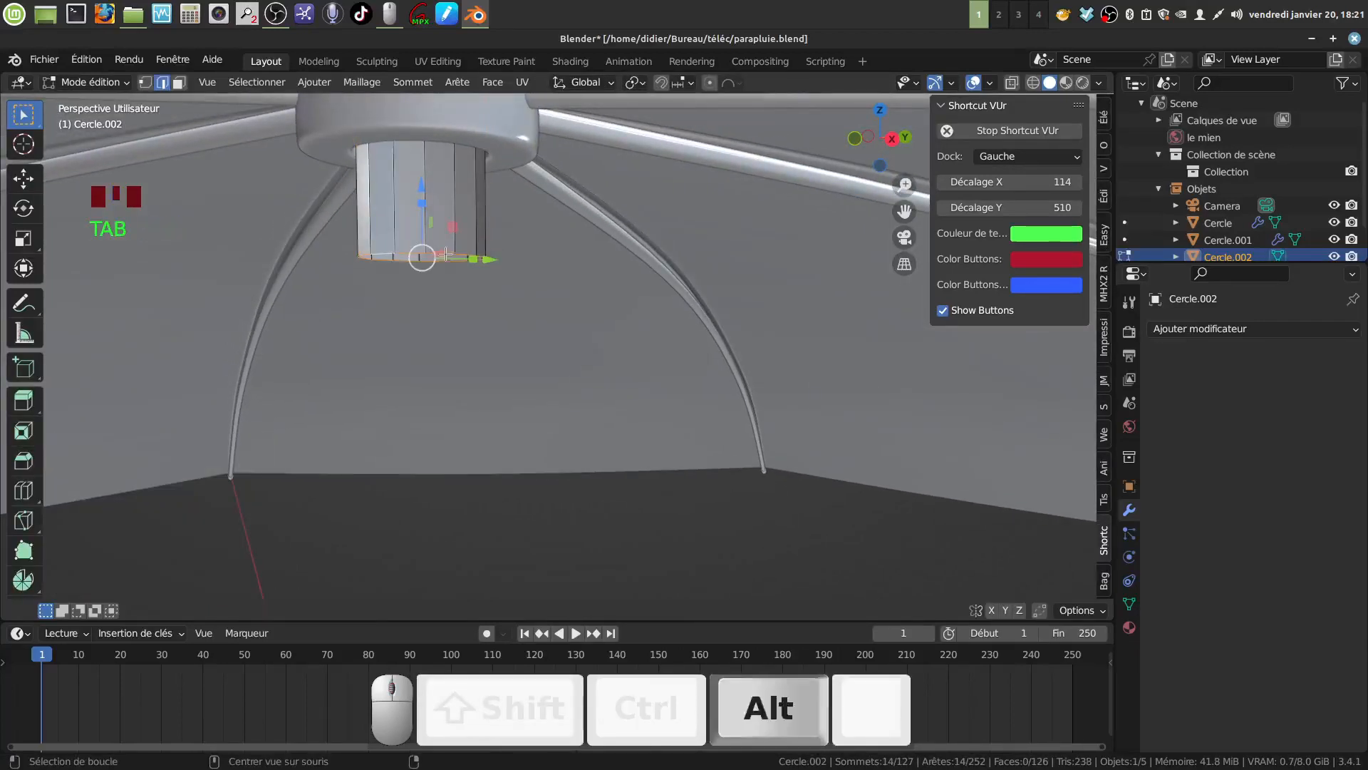
left_click_drag(410, 165, 414, 611)
Extrude the bottom edge loop inward with a uniform scale of about 0.987
mouse_move(501, 444)
middle_mouse_down("shift")
mouse_move(537, 544)
mouse_move(495, 437)
mouse_move(500, 451)
middle_mouse_up("shift")
middle_click_drag(462, 315, 473, 314, "shift")
scroll(473, 306, "up", 3)
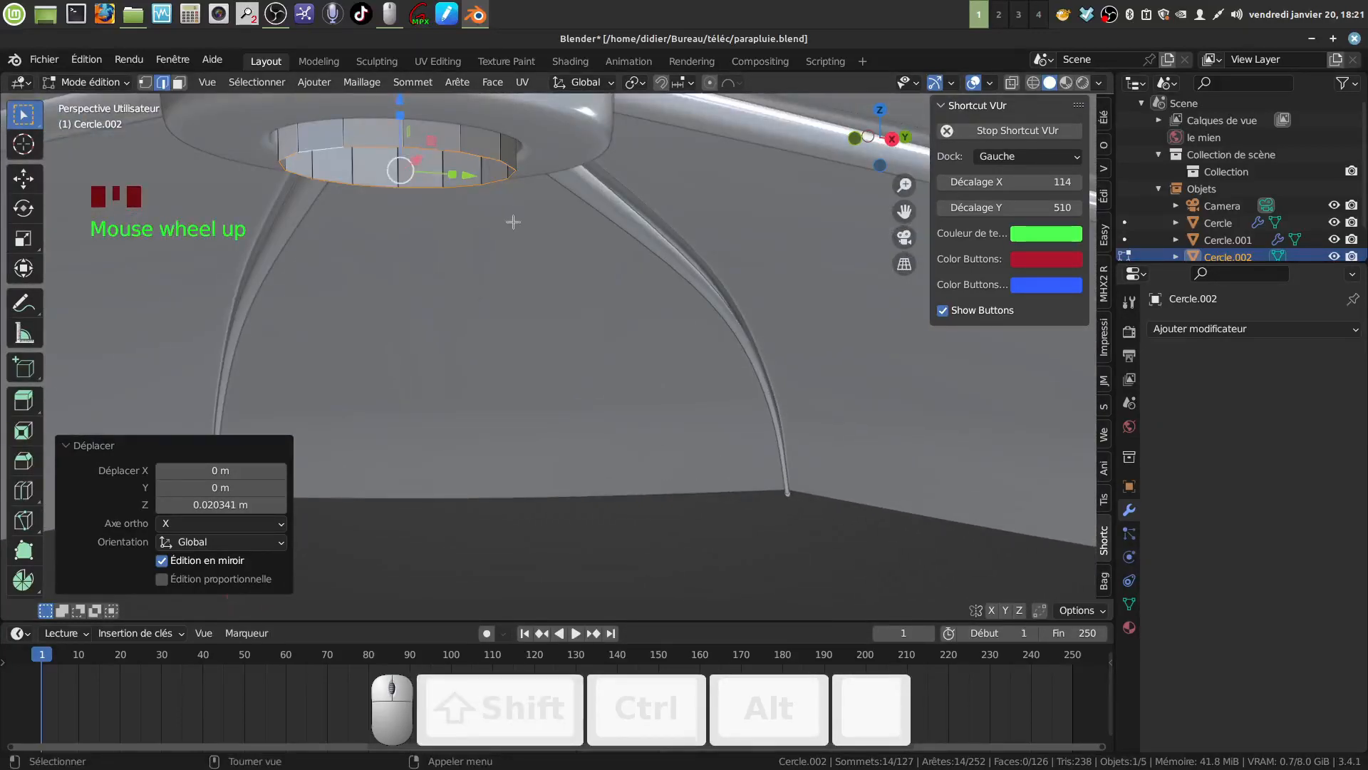
key("e")
key("s")
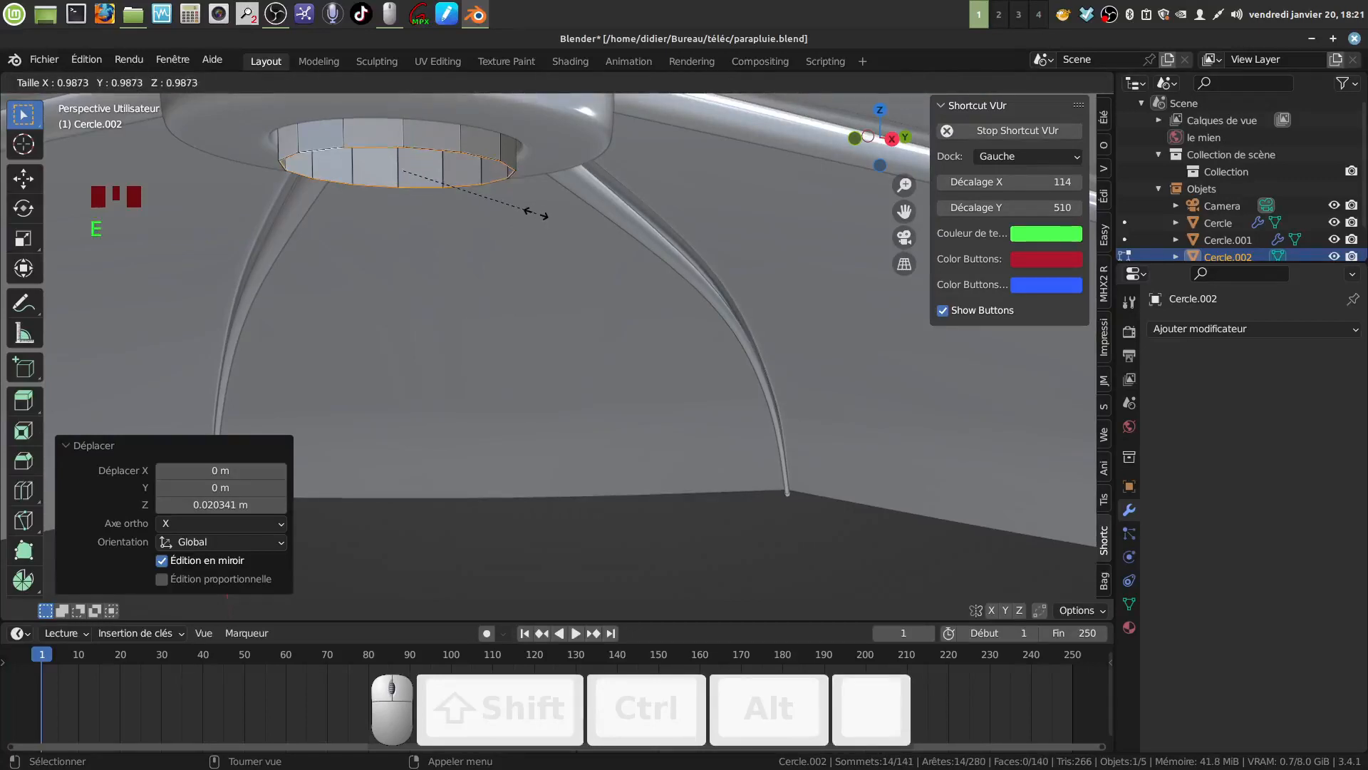
left_click(536, 211)
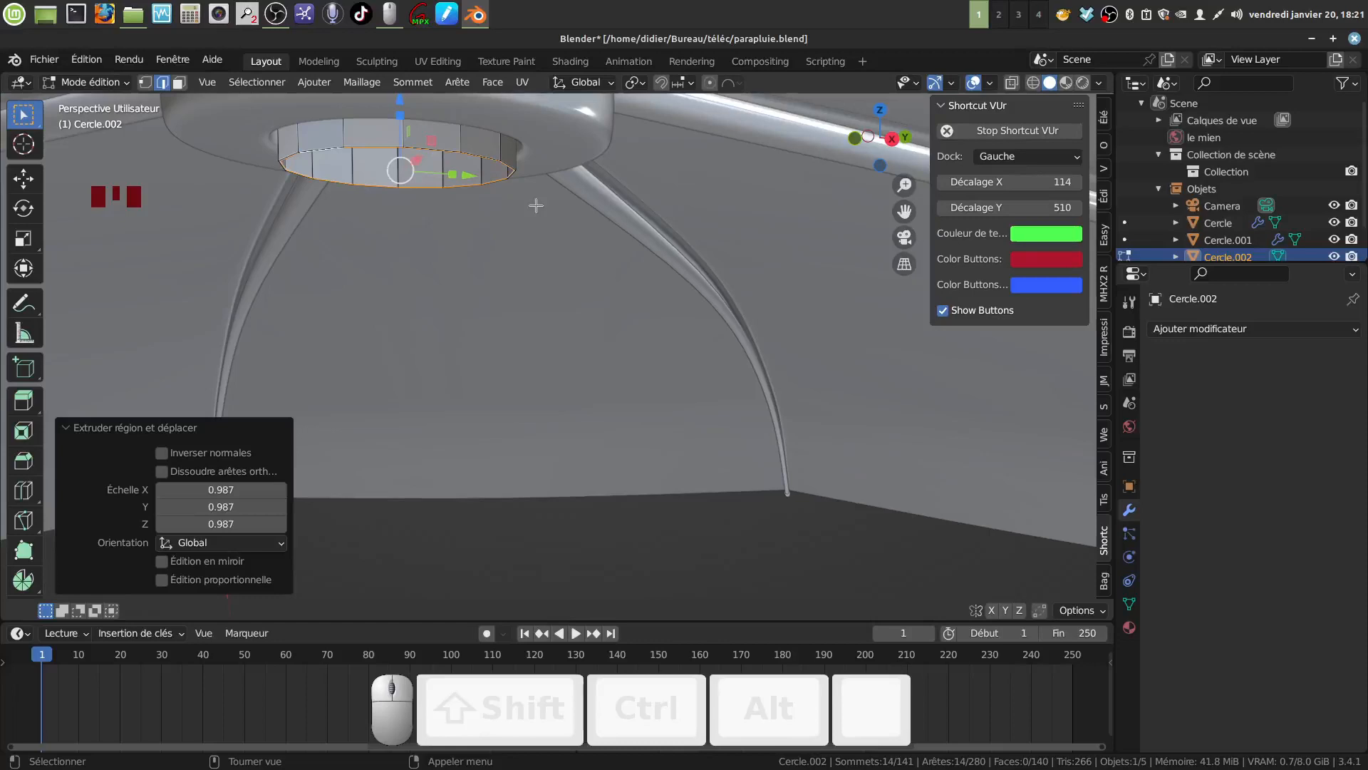
Extrude the inset bottom loop straight down about 0.014 m along Z
key("e")
left_click(535, 206)
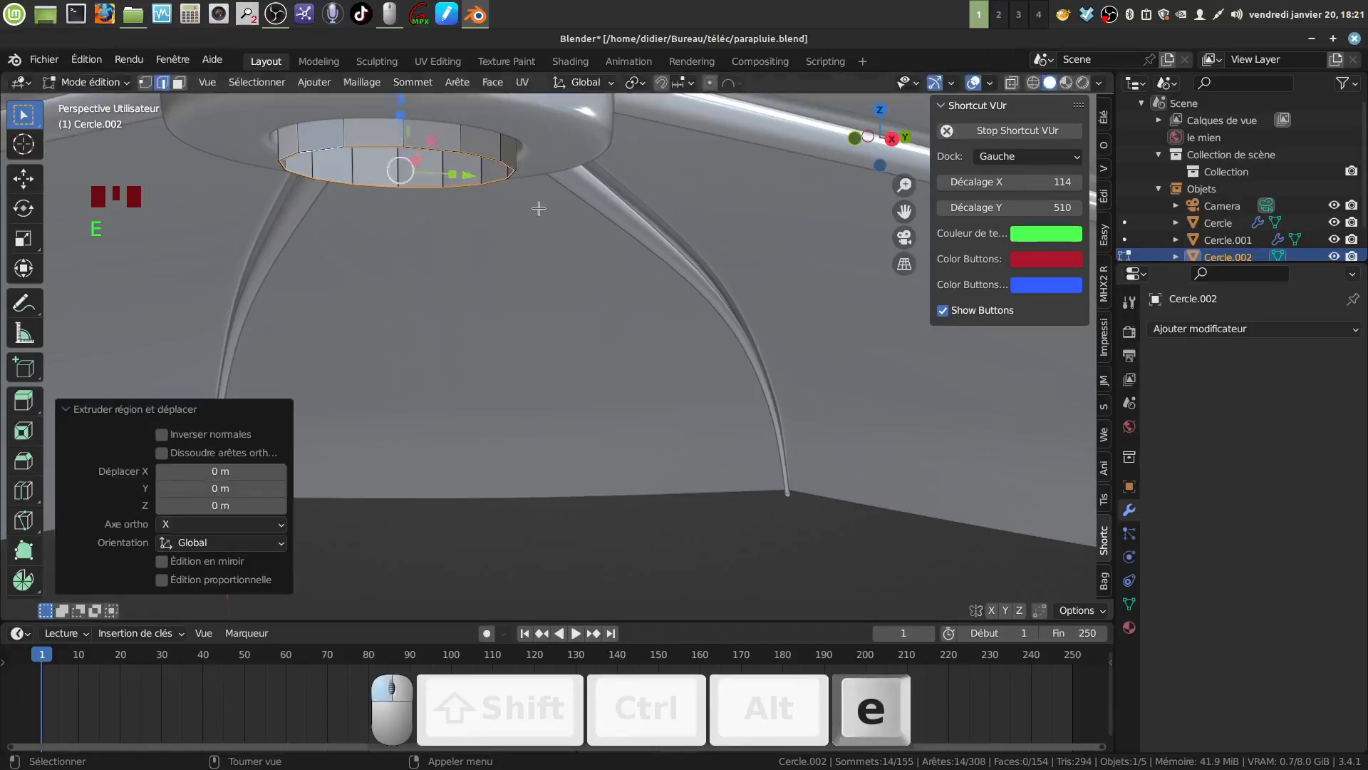
left_click_drag(401, 107, 409, 212)
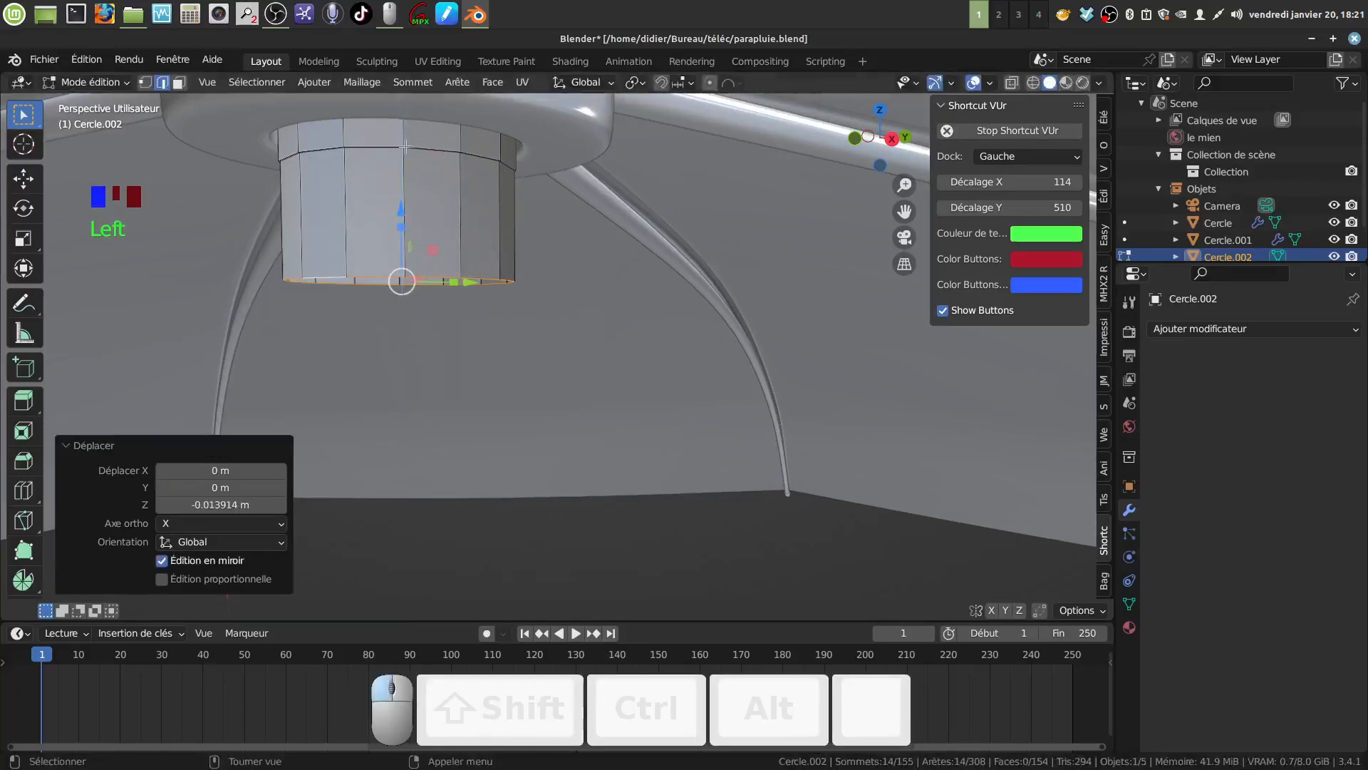
Bevel the two close edge loops at the small step beneath the crown ring with 2 segments, about 0.000017 m wide
key("ctrl")
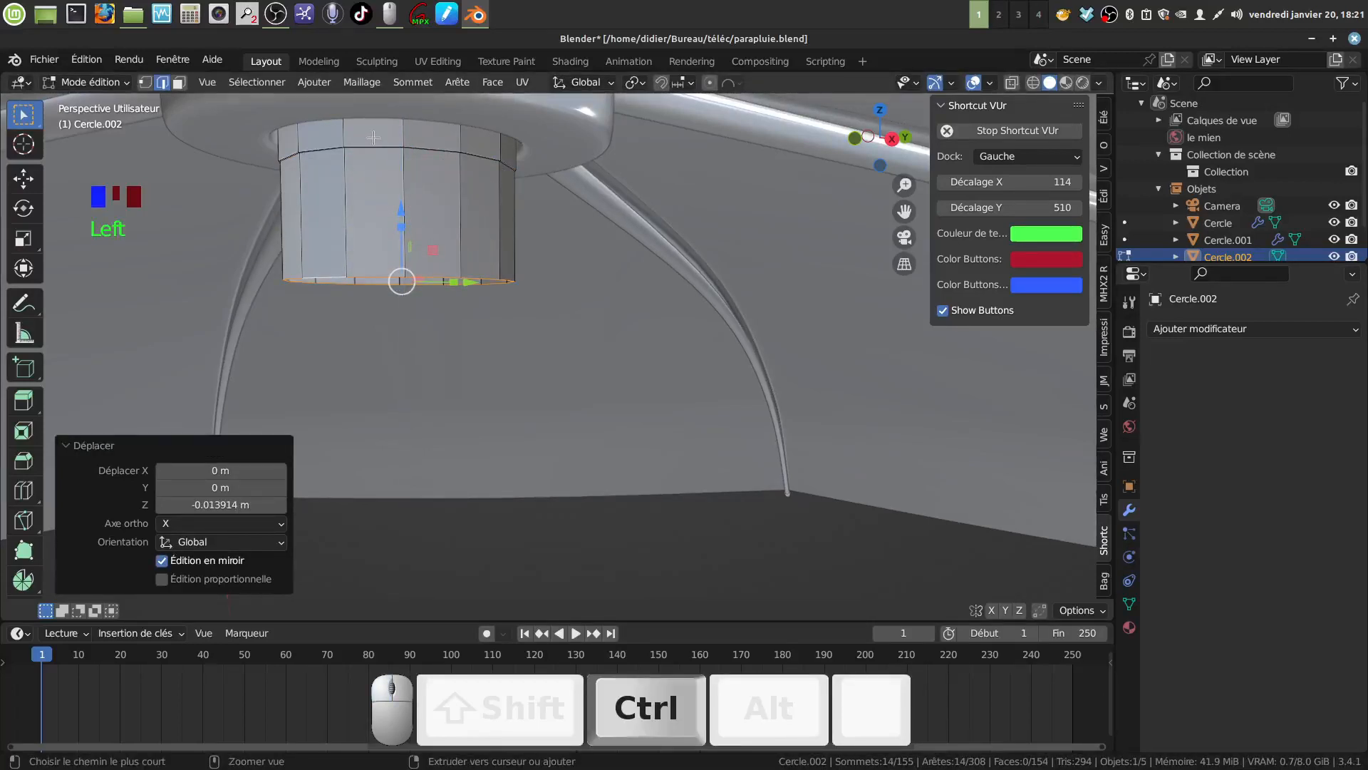
scroll(373, 137, "up", 3)
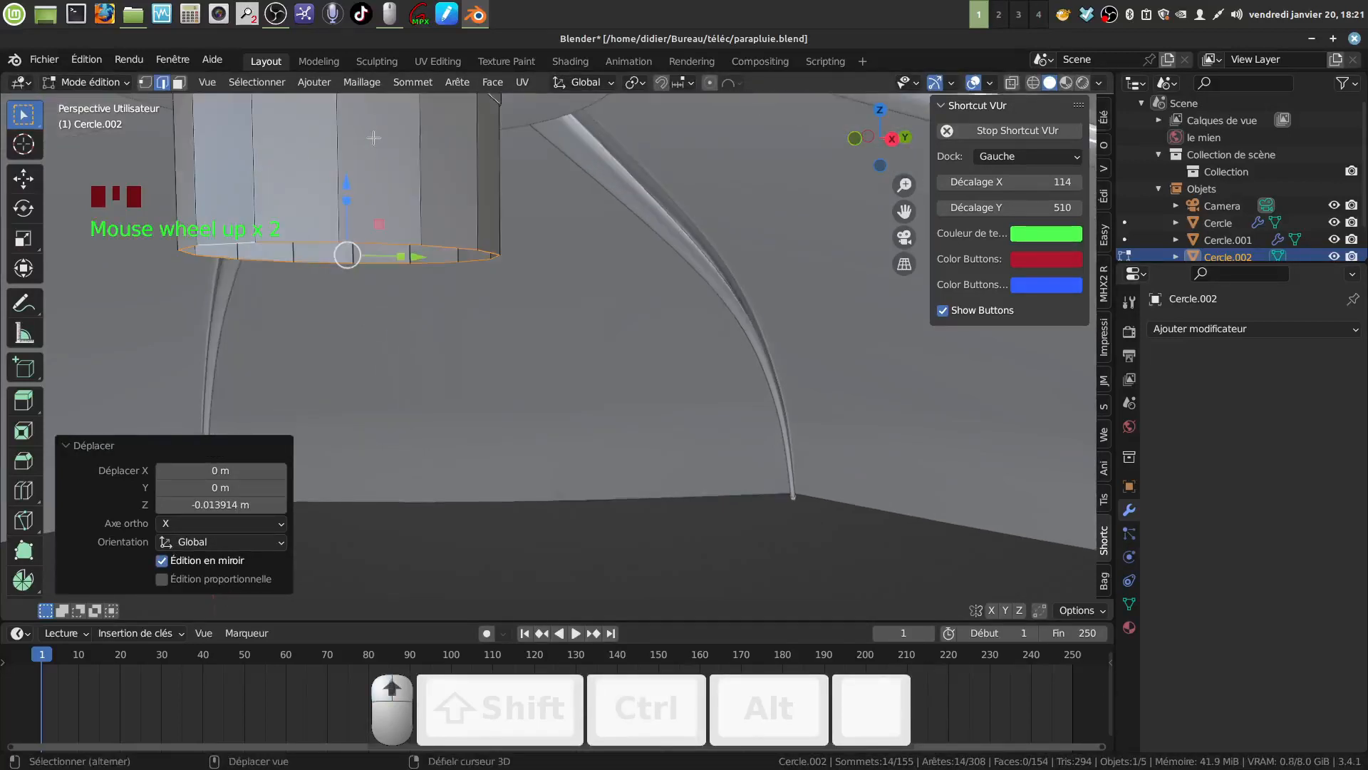
middle_click_drag(374, 137, 471, 265, "shift")
scroll(481, 285, "up", 2)
scroll(463, 260, "up", 2)
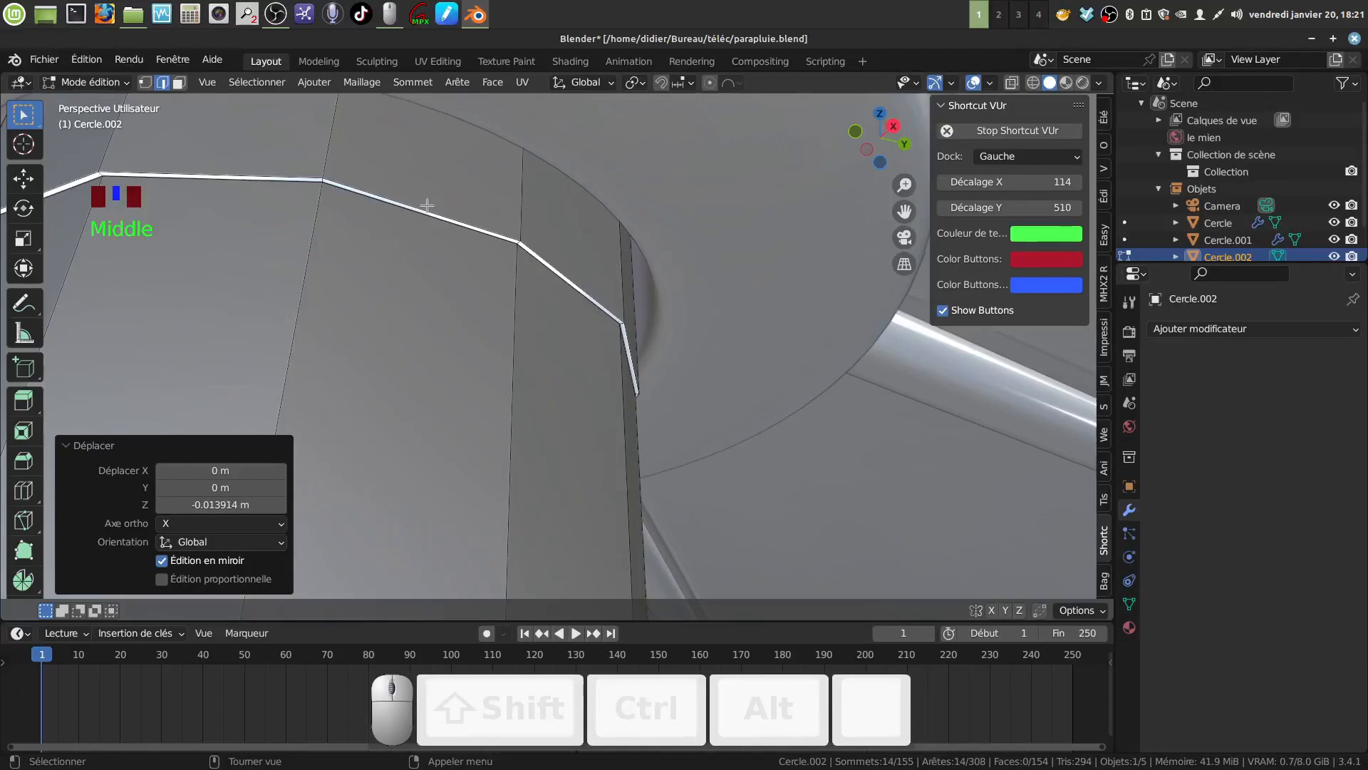
left_click(427, 205, "alt")
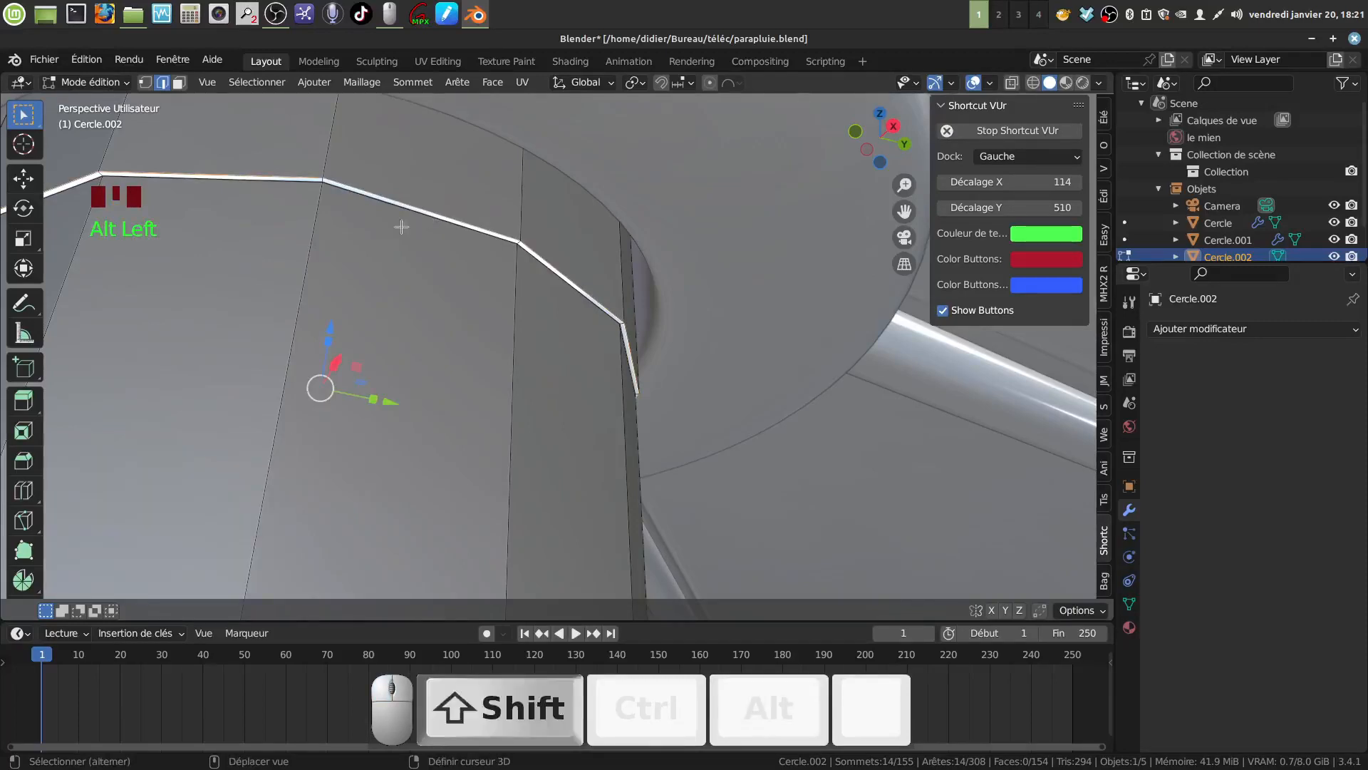
left_click(407, 210, "alt+shift")
middle_click_drag(407, 210, 524, 335, "shift")
scroll(555, 349, "up", 3)
scroll(555, 349, "down", 2)
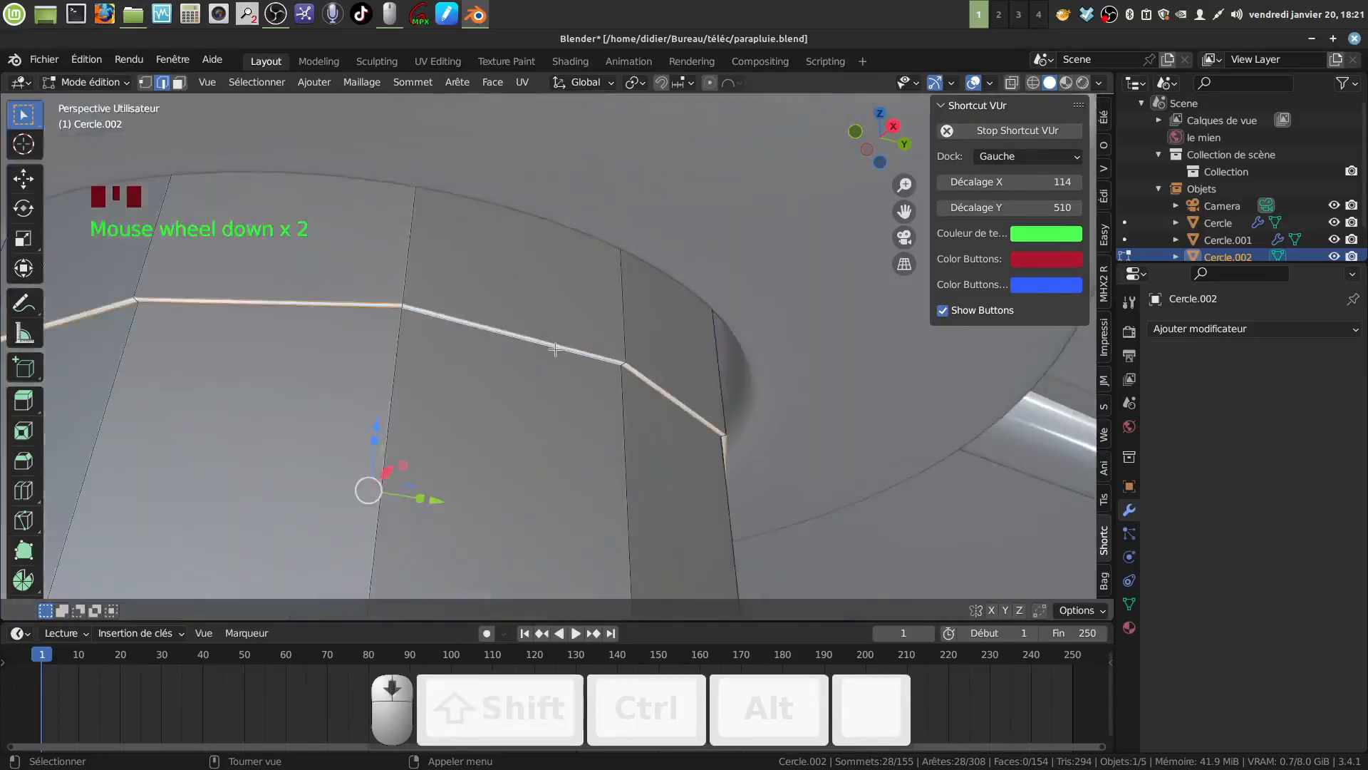
key("ctrl+b")
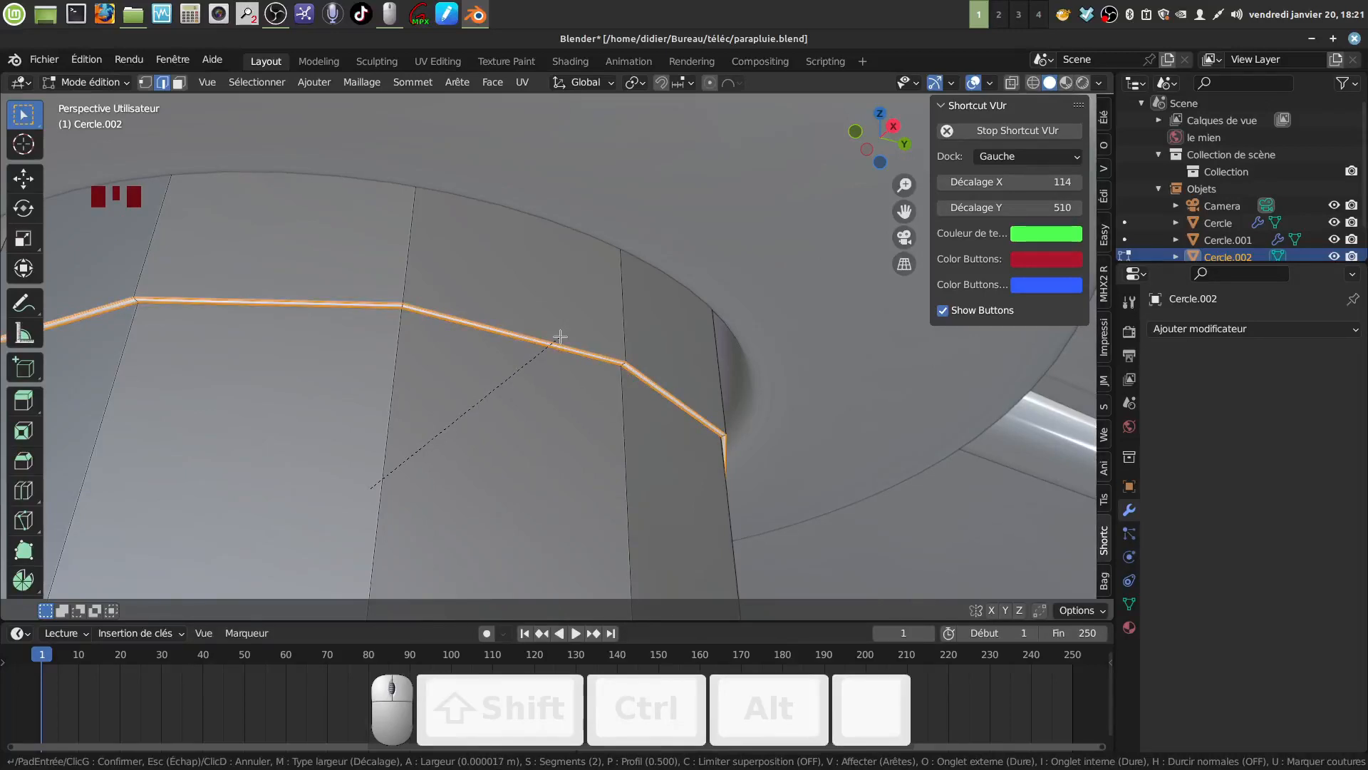
left_click(560, 337)
Lower the tube's bottom edge loop about 0.988 m along Z to form the umbrella's shaft
scroll(565, 329, "down", 3)
middle_click_drag(565, 329, 585, 411)
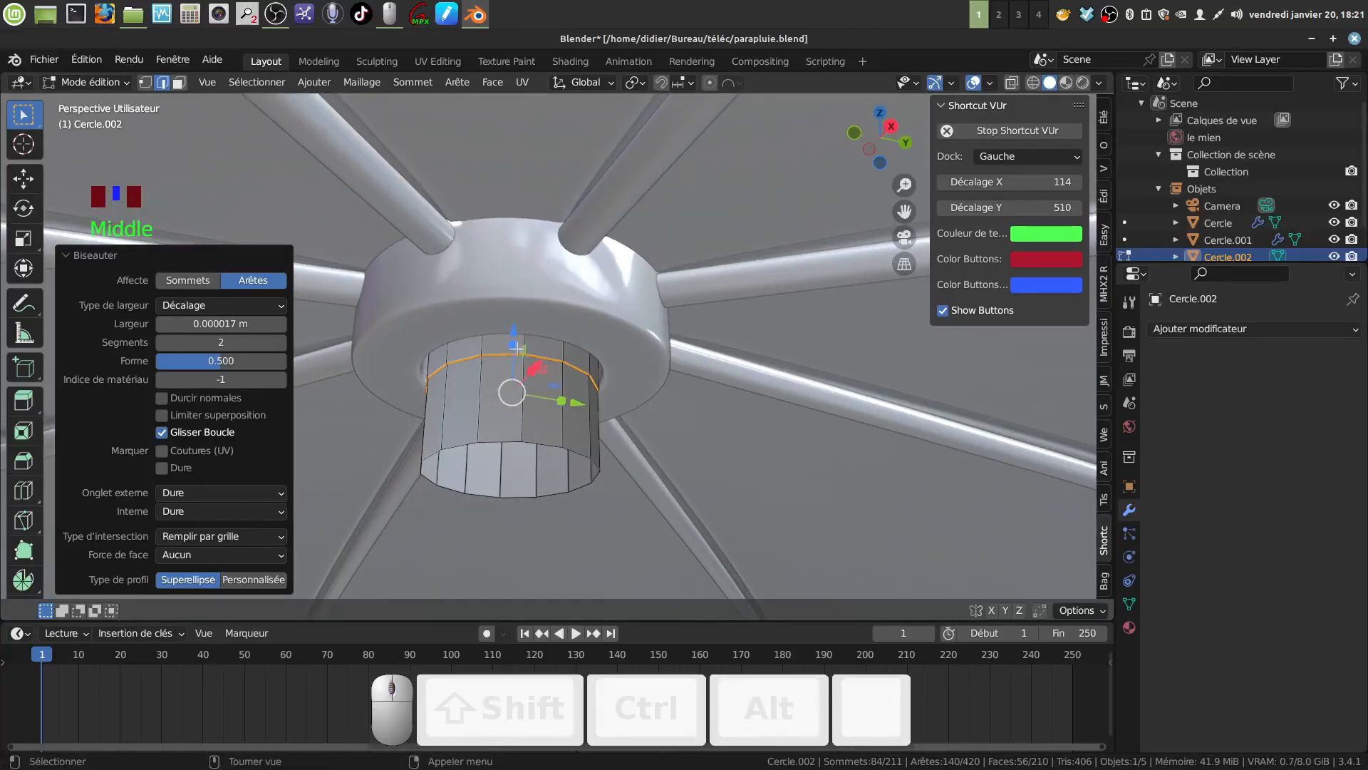
left_click(535, 436, "alt")
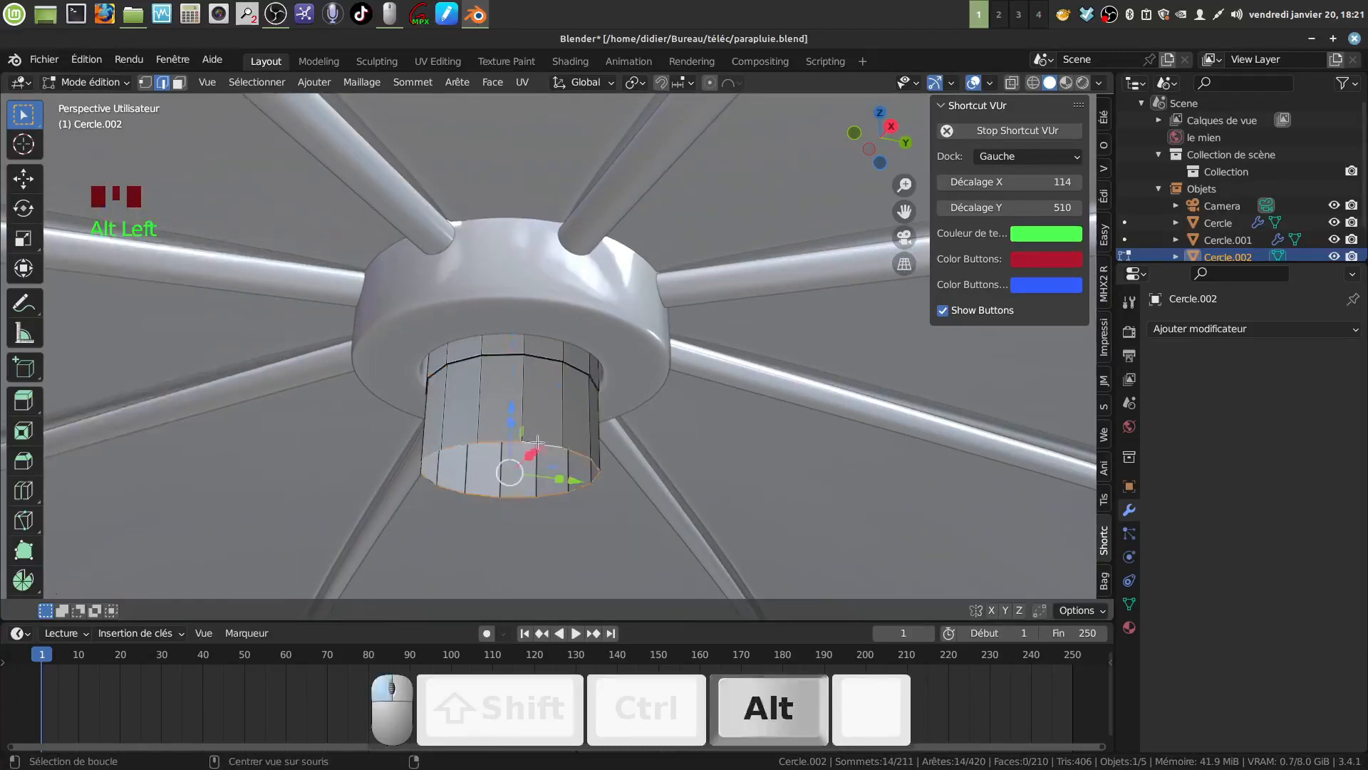
scroll(538, 431, "down", 6)
scroll(553, 383, "down", 12)
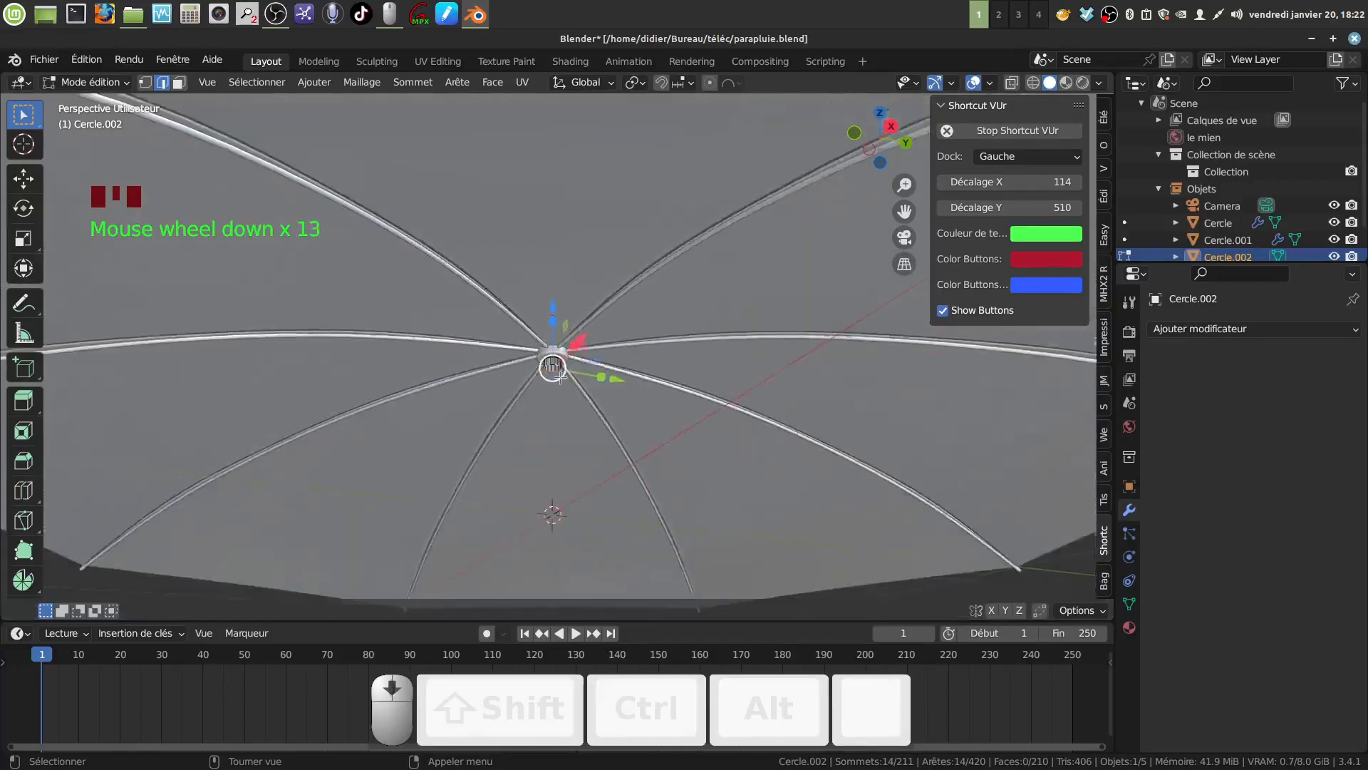
middle_click_drag(554, 414, 559, 171)
left_click_drag(531, 197, 531, 436)
middle_click_drag(531, 436, 632, 441)
middle_click_drag(632, 440, 665, 427, "shift")
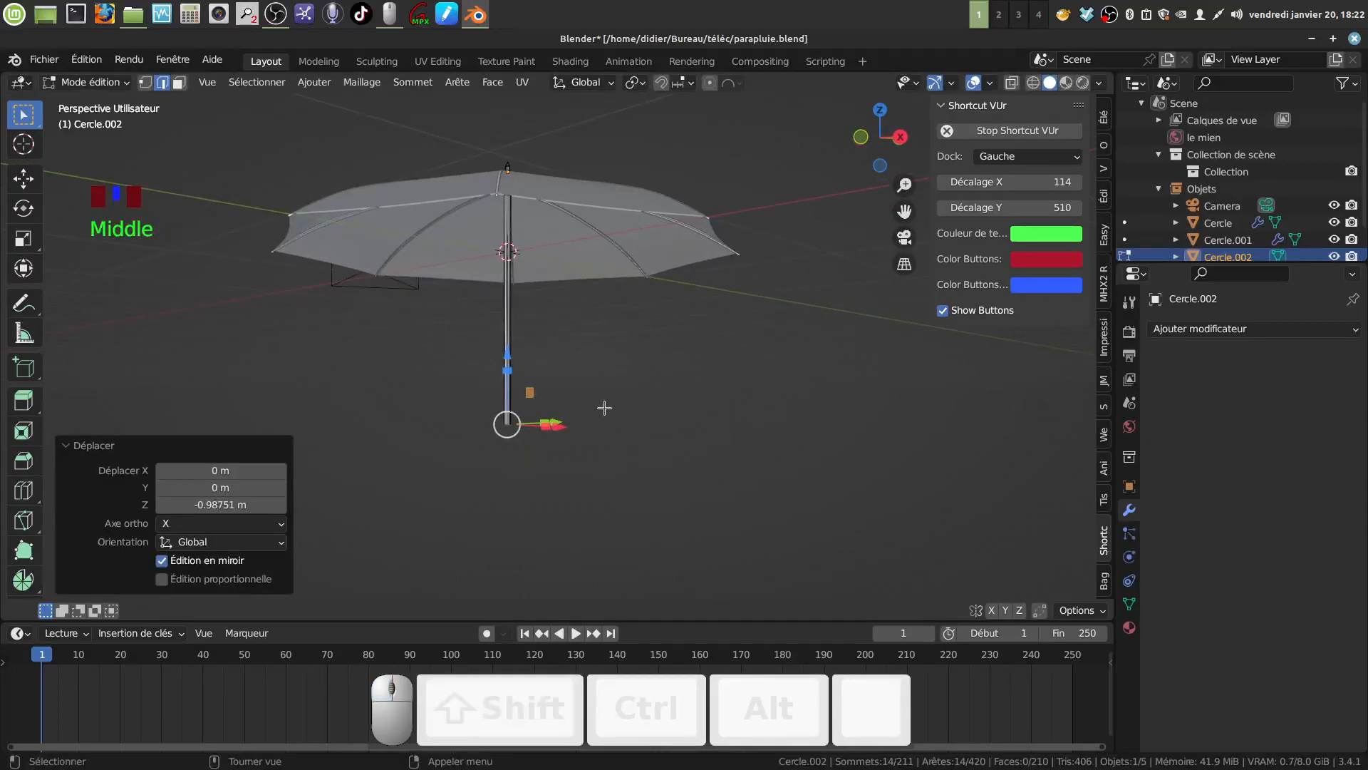
Lengthen the shaft by lowering its bottom edge loop about 0.405 m more along Z
key("Delete")
key("Tab")
middle_click_drag(522, 360, 568, 415)
key("Tab")
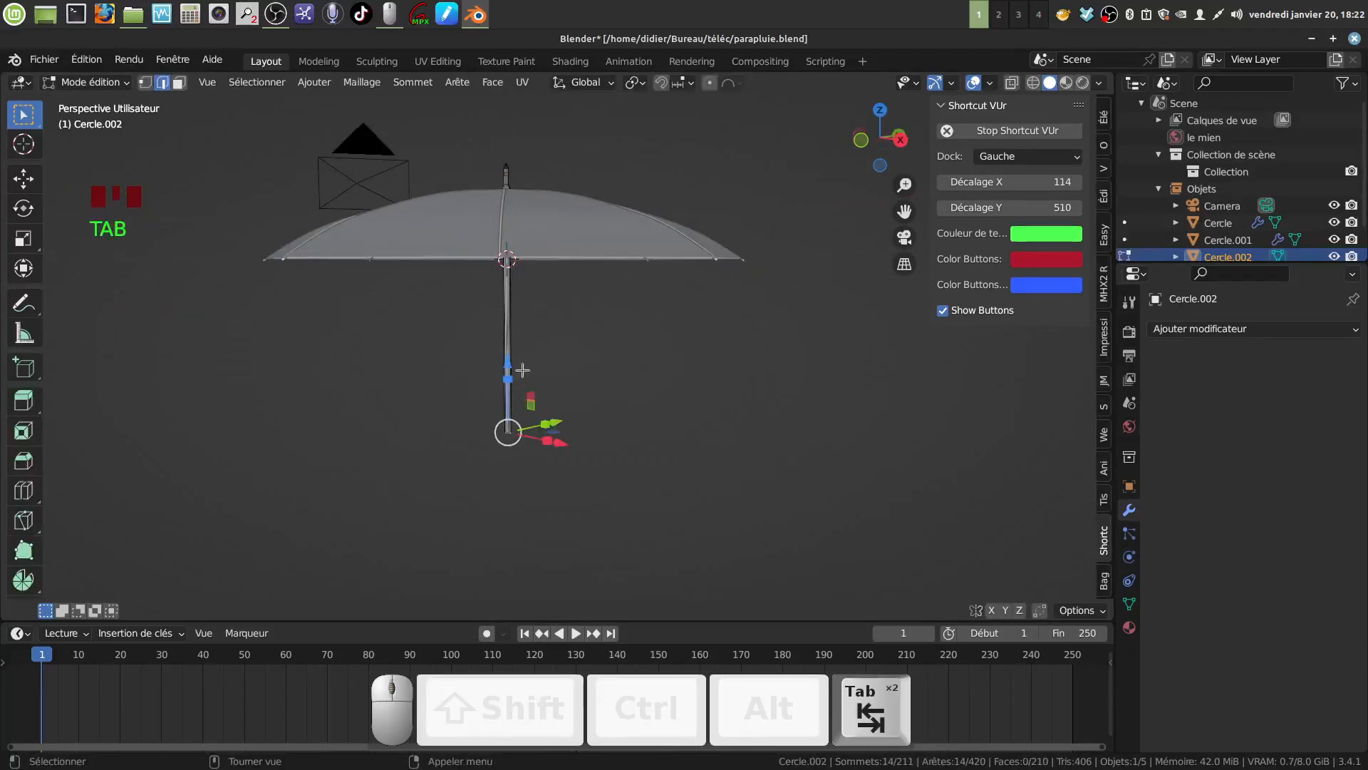
left_click_drag(508, 361, 512, 458)
scroll(567, 378, "down", 4)
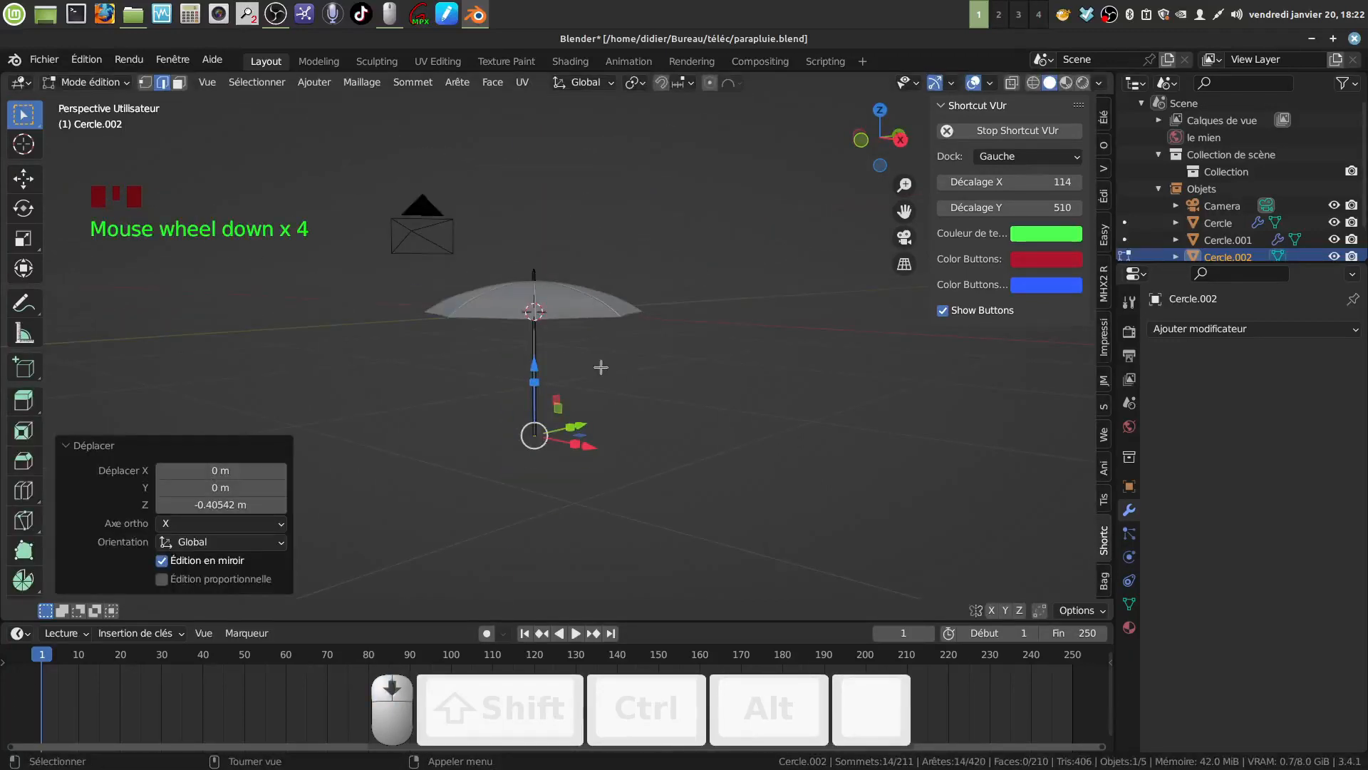
Lower the shaft's bottom edge loop about 0.182 m more along Z and place the 3D cursor just beside its end in front view
left_click_drag(531, 363, 534, 384)
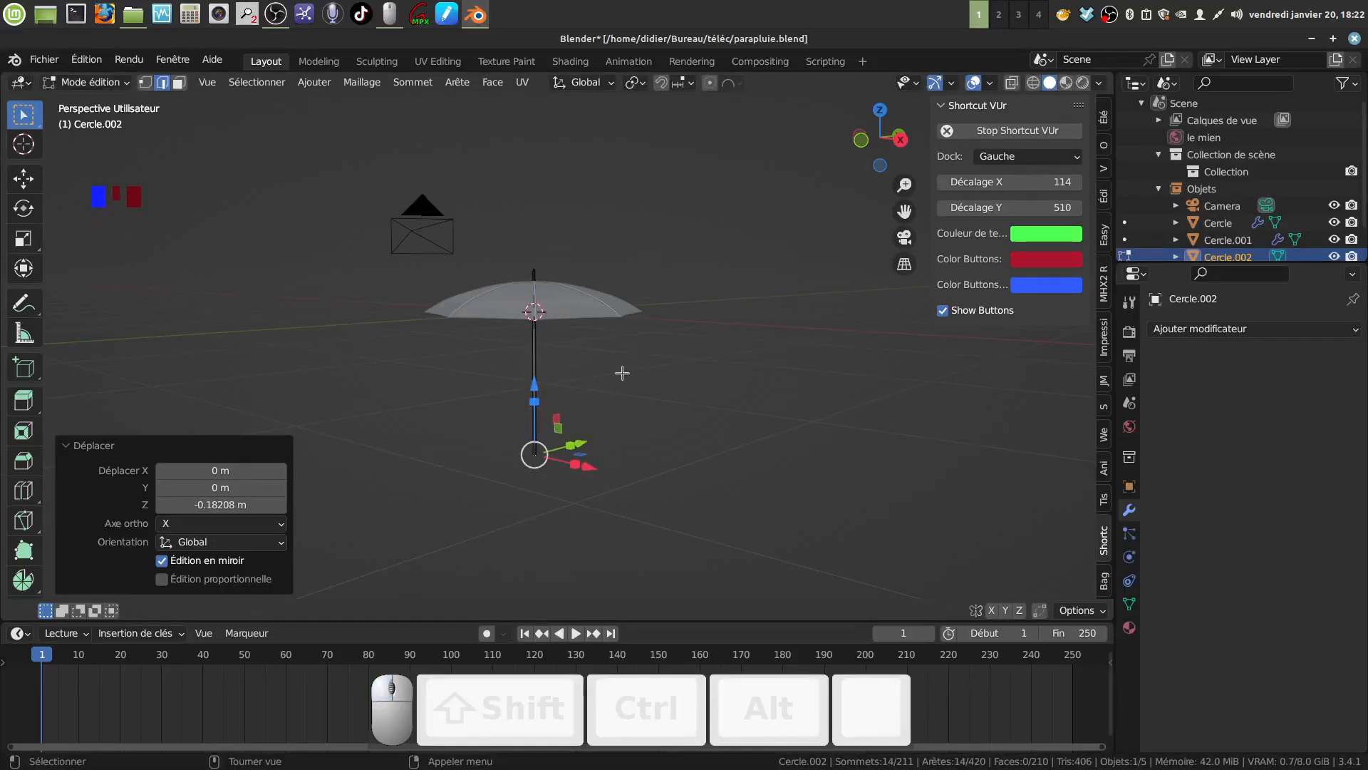
key("KP_1")
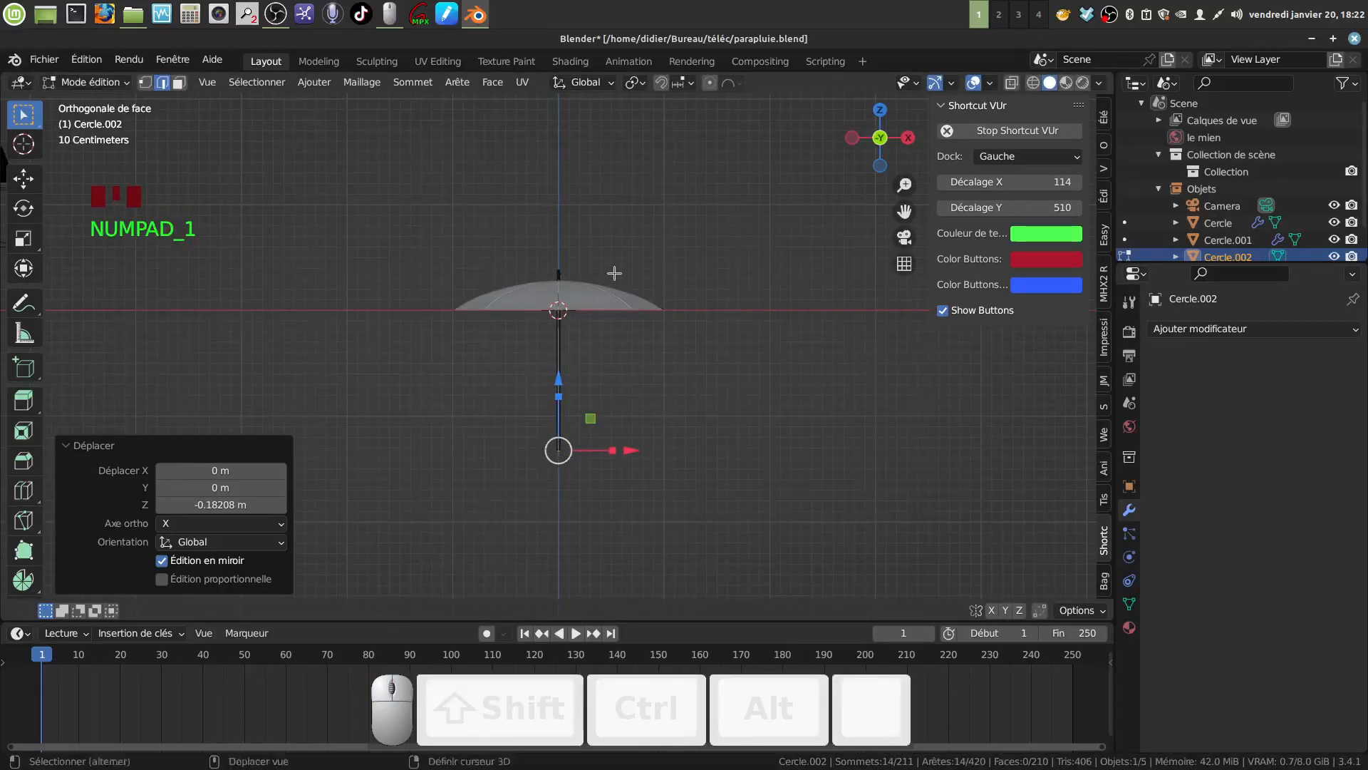
middle_click_drag(616, 278, 556, 267, "shift")
scroll(581, 368, "up", 4)
mouse_move(581, 369)
middle_mouse_down("shift")
mouse_move(598, 315)
mouse_move(576, 347)
middle_mouse_up("shift")
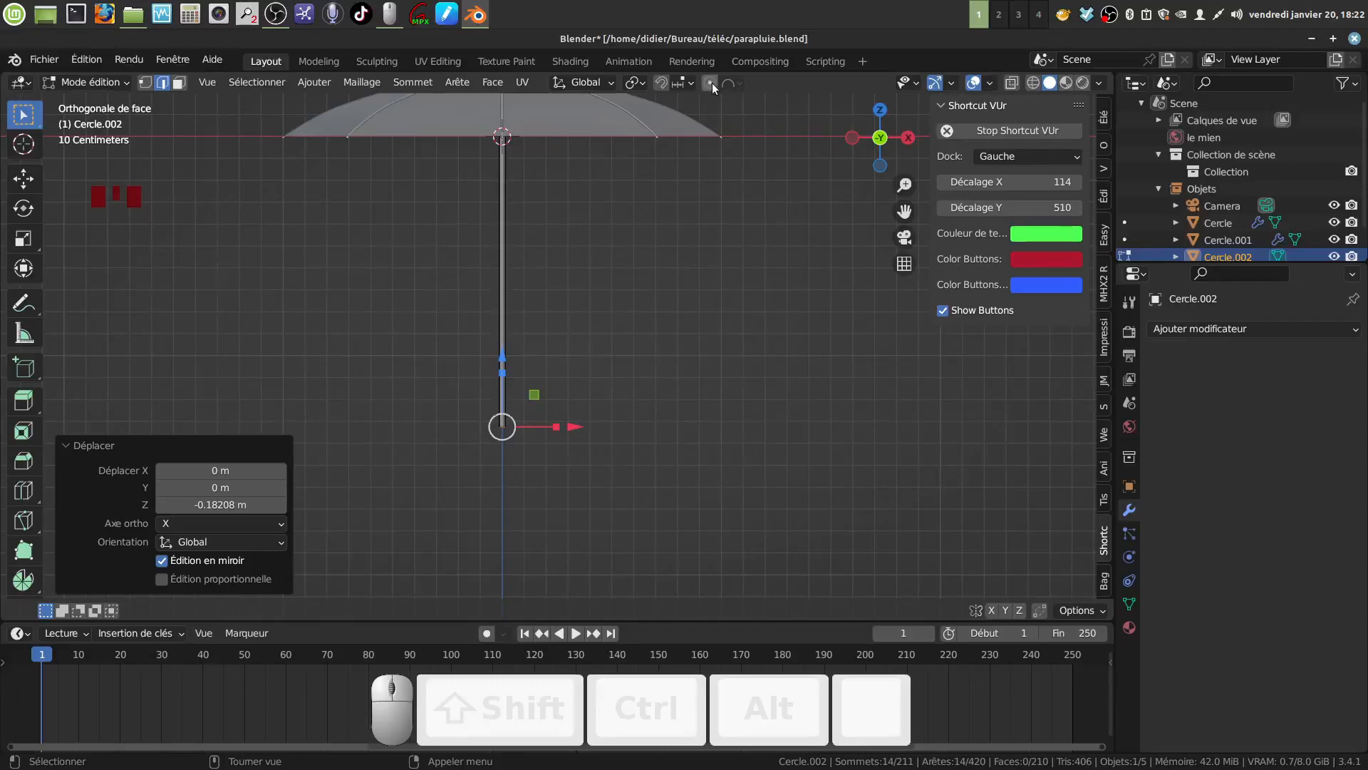
left_click(936, 83)
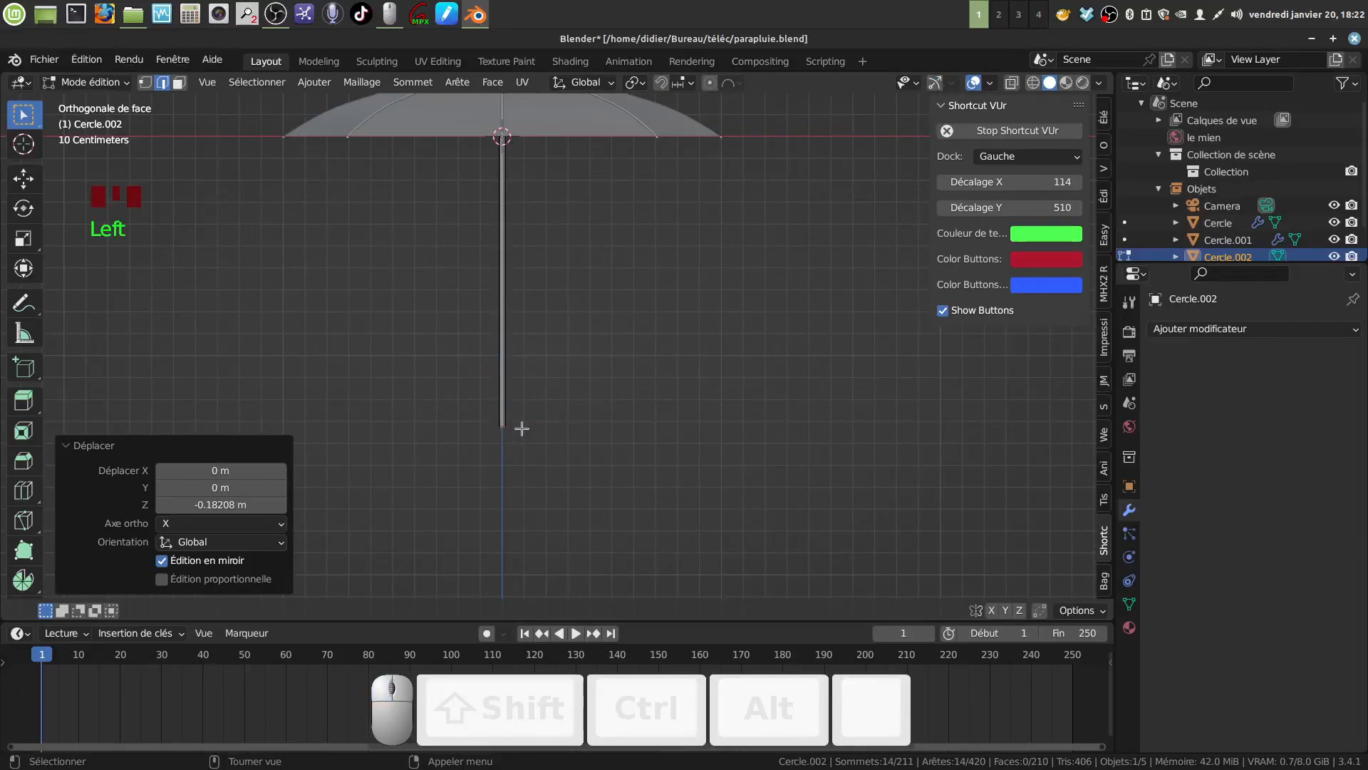
left_click(23, 144)
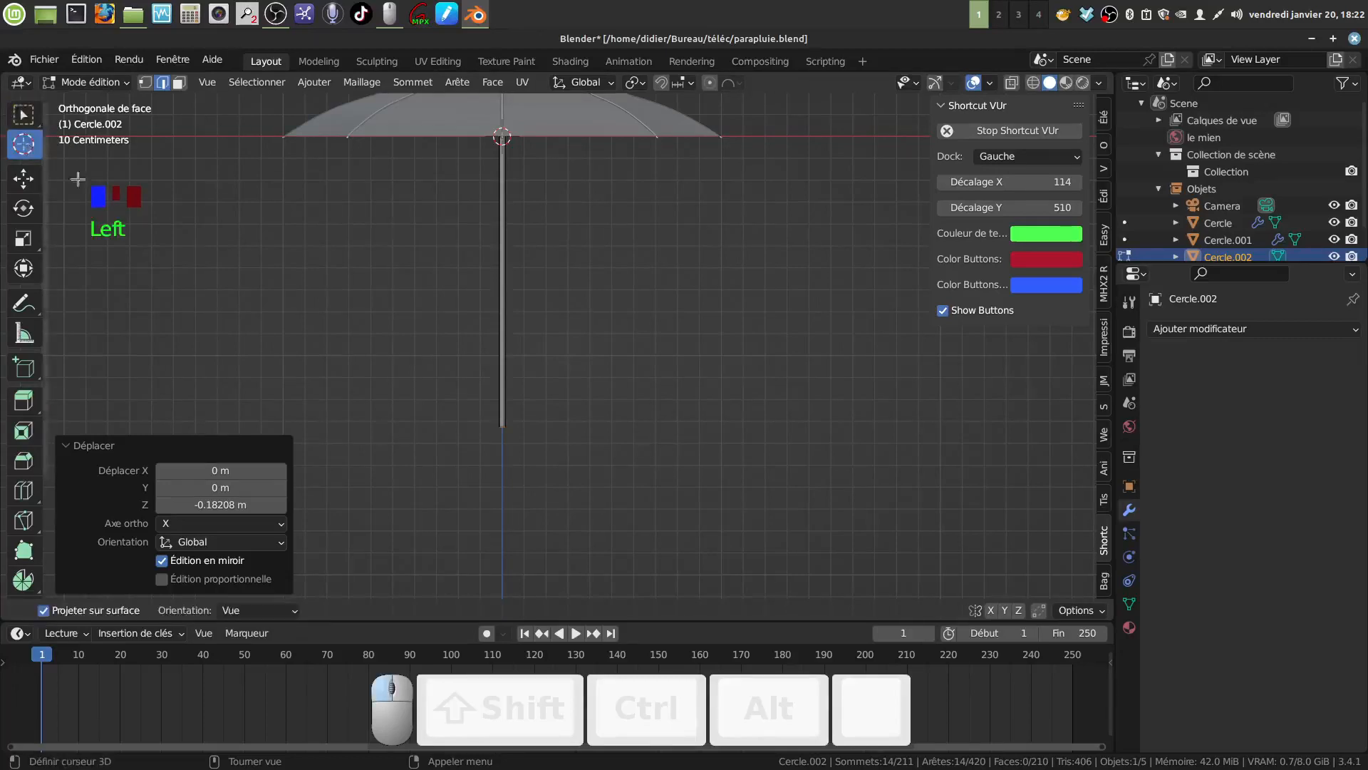
left_click(521, 427)
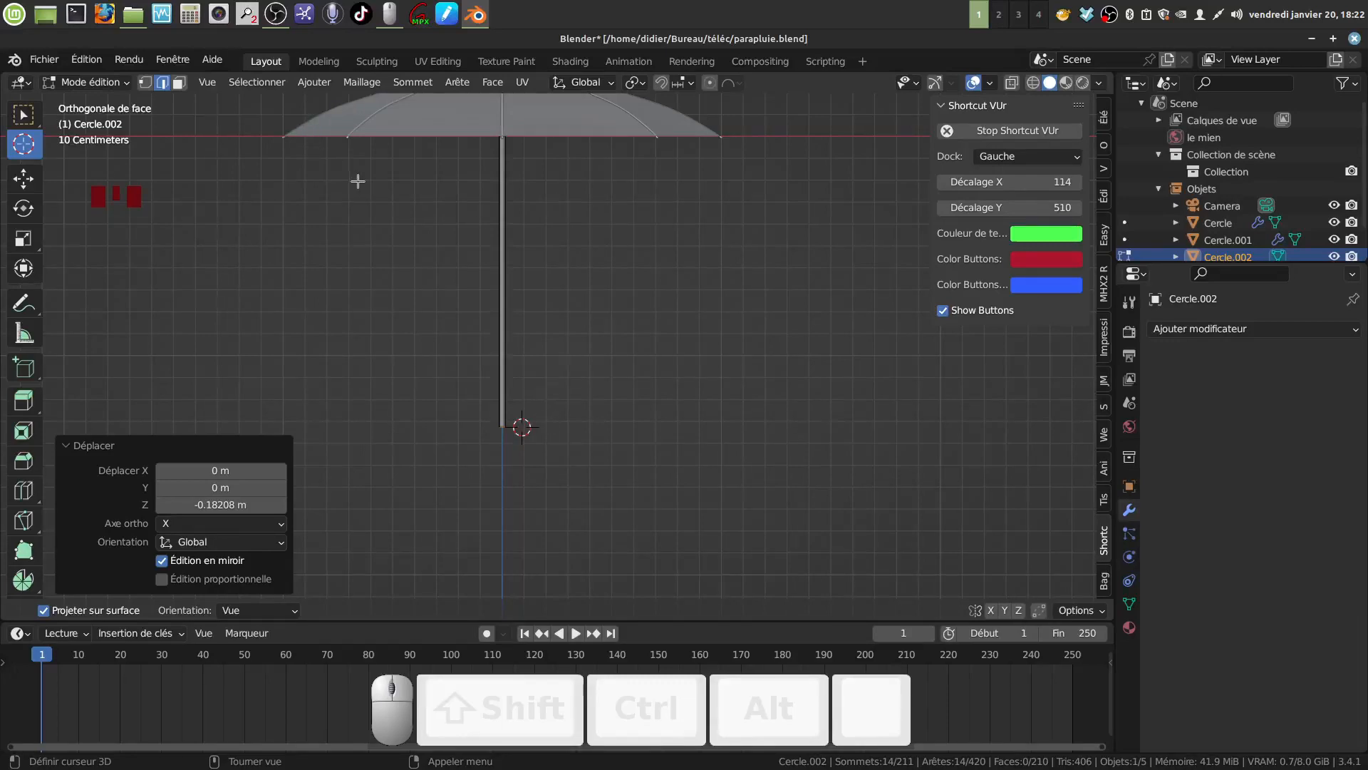
left_click(932, 84)
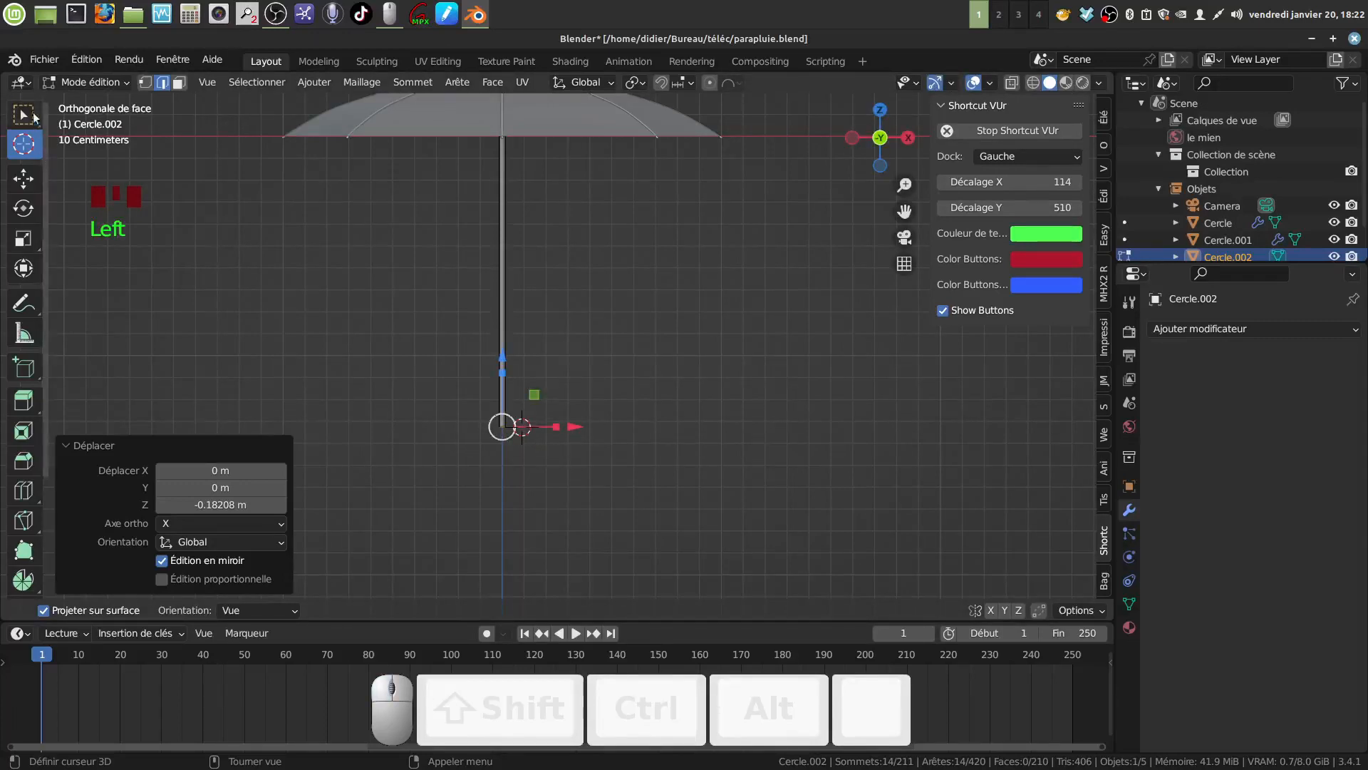
Spin the shaft's bottom edge loop around the 3D cursor on the Y axis with 12 steps
left_click(24, 590)
left_click(113, 586)
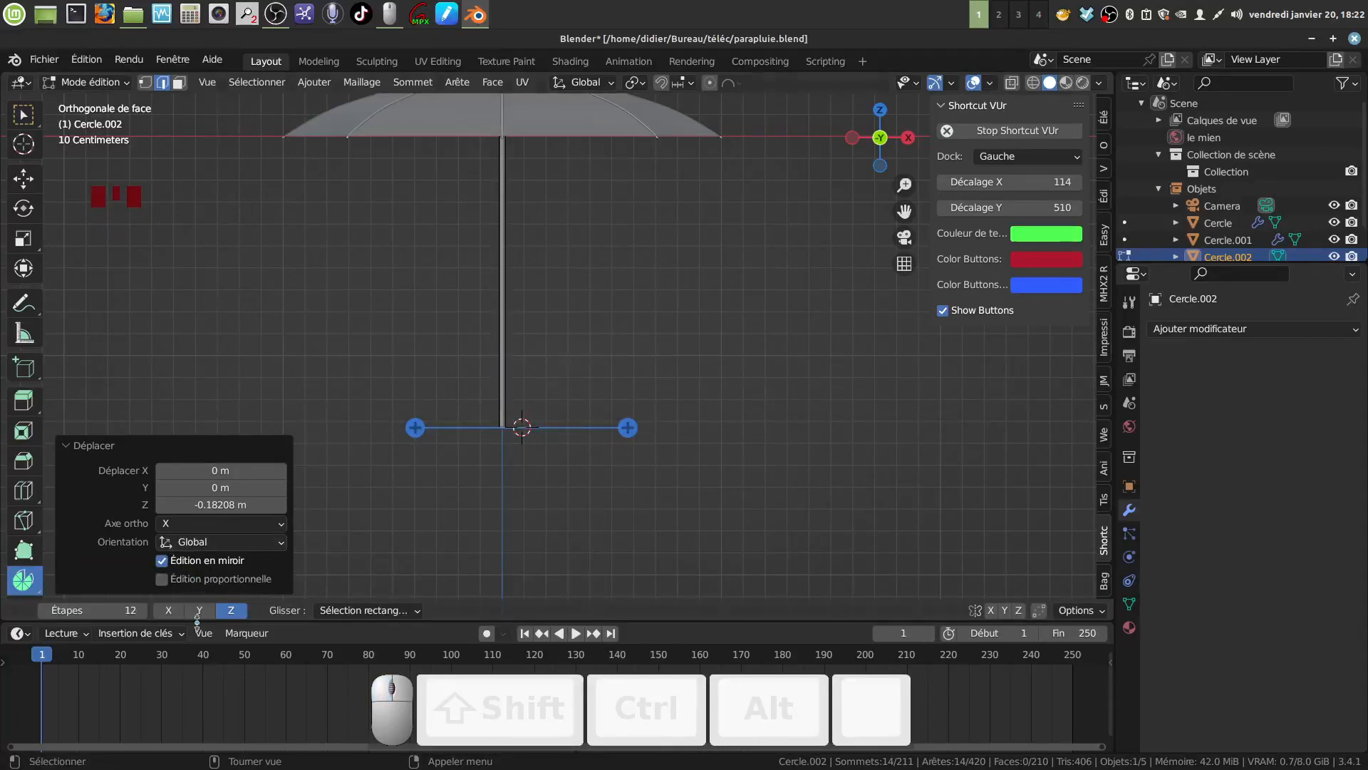
left_click(199, 611)
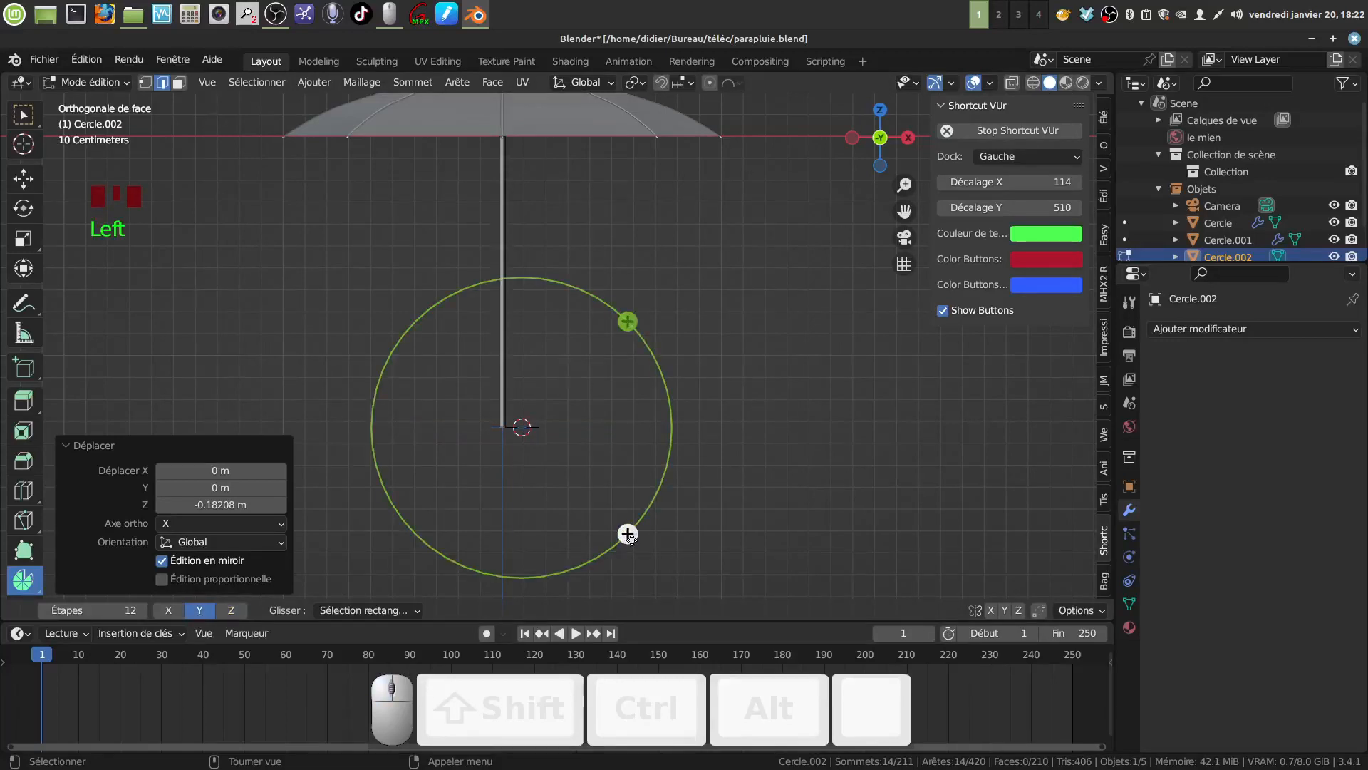
left_click(628, 535)
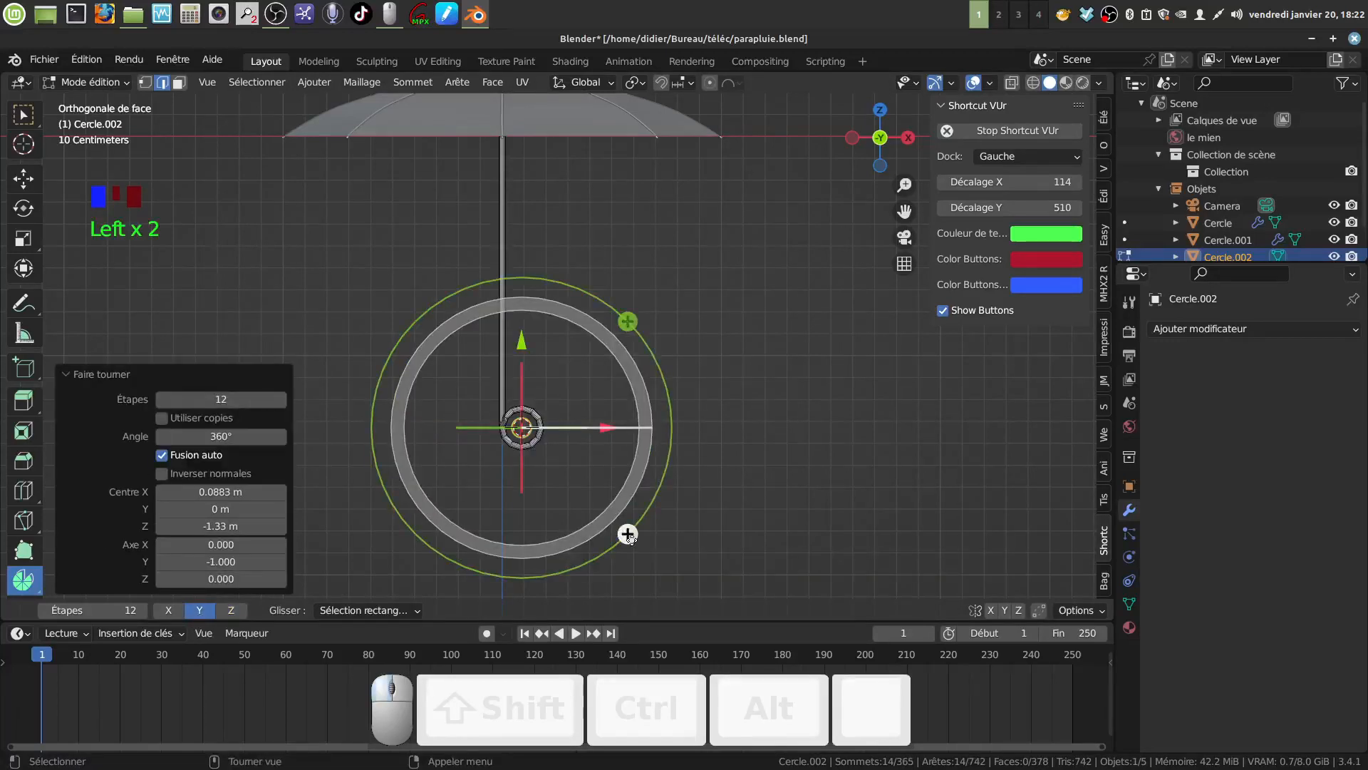
Set the spin angle to -180° so the handle curves downward into a half-circle hook
left_click(221, 436)
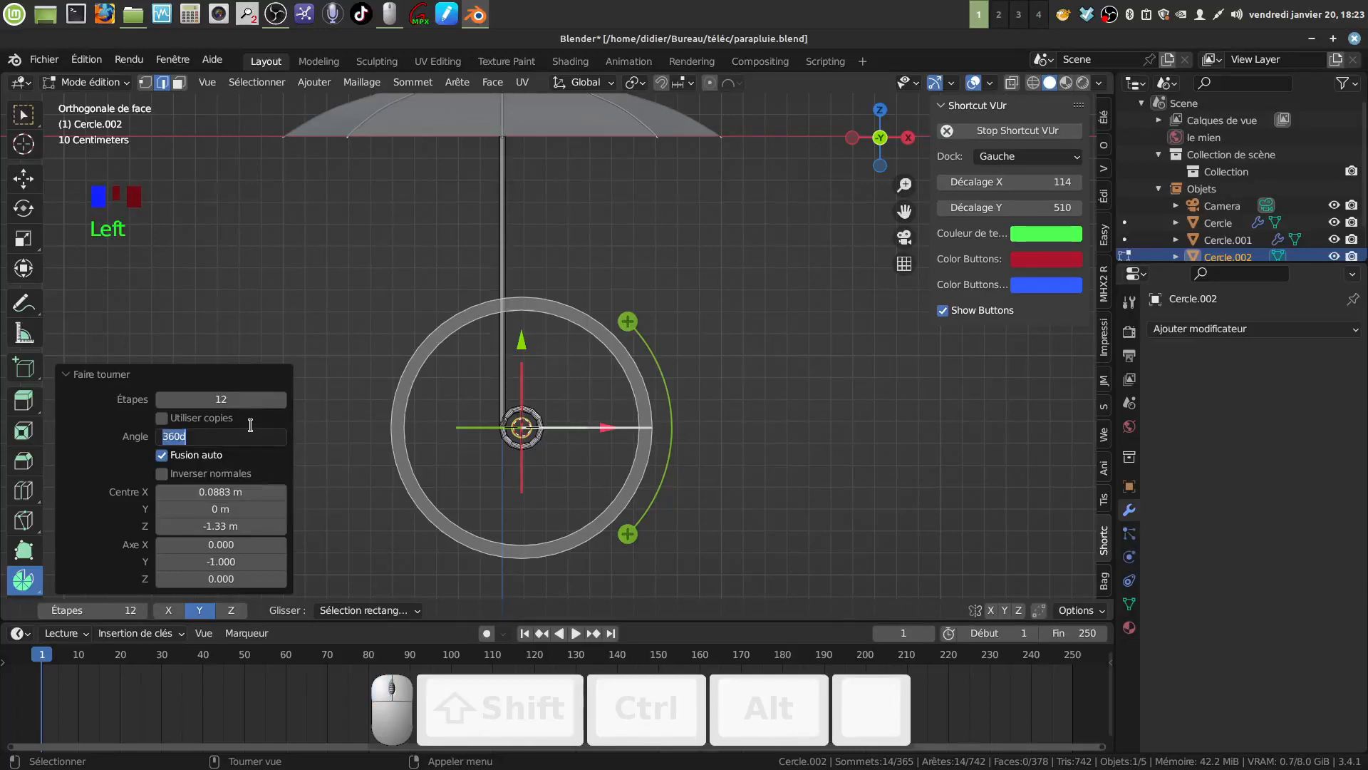
key("BackSpace")
type("180")
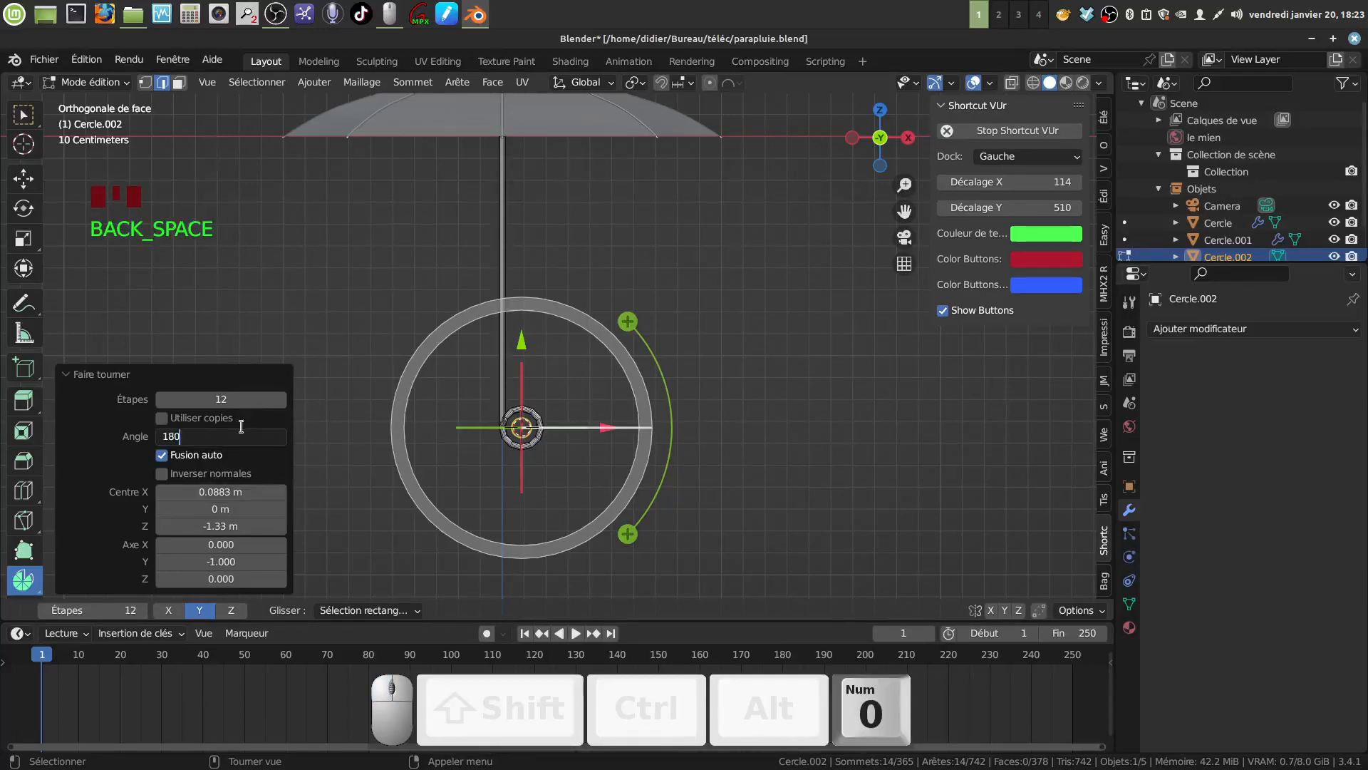
left_click(305, 323)
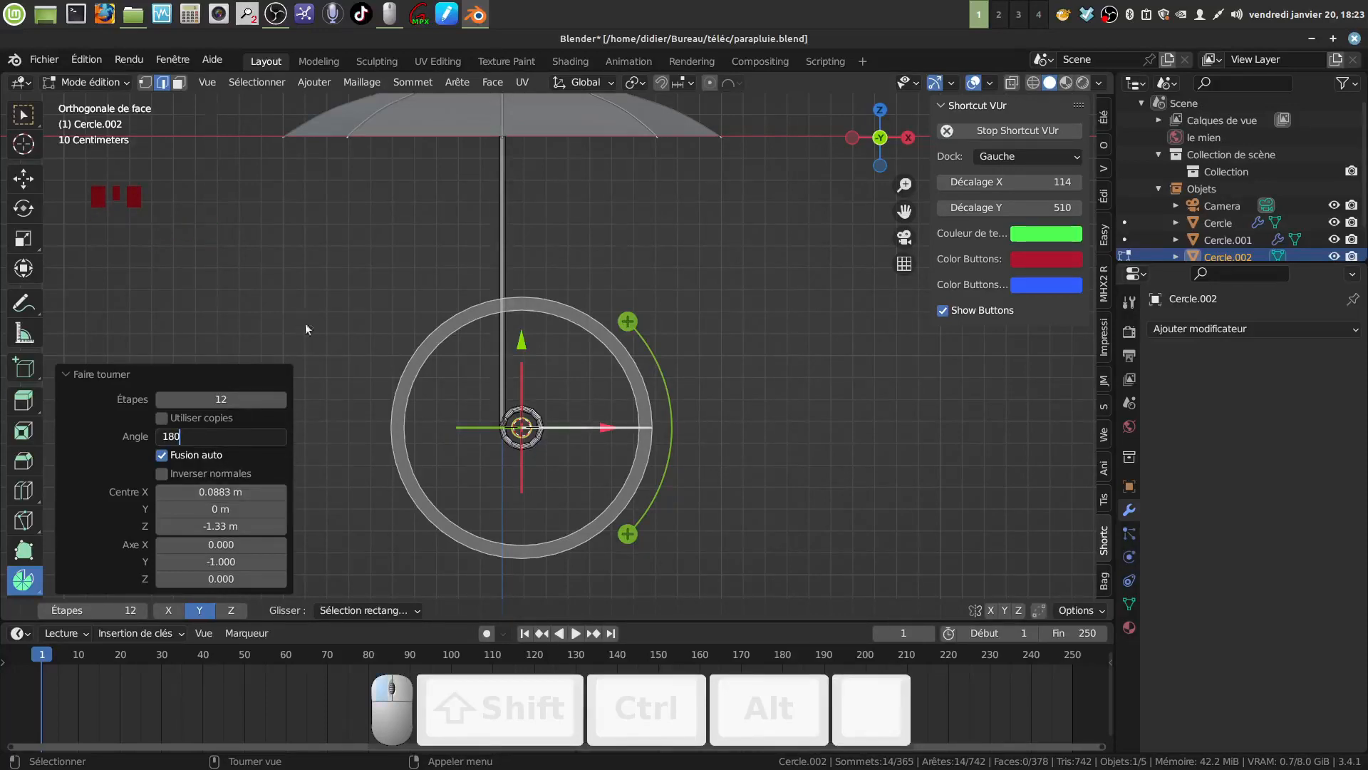
left_click(188, 435)
left_click(165, 436)
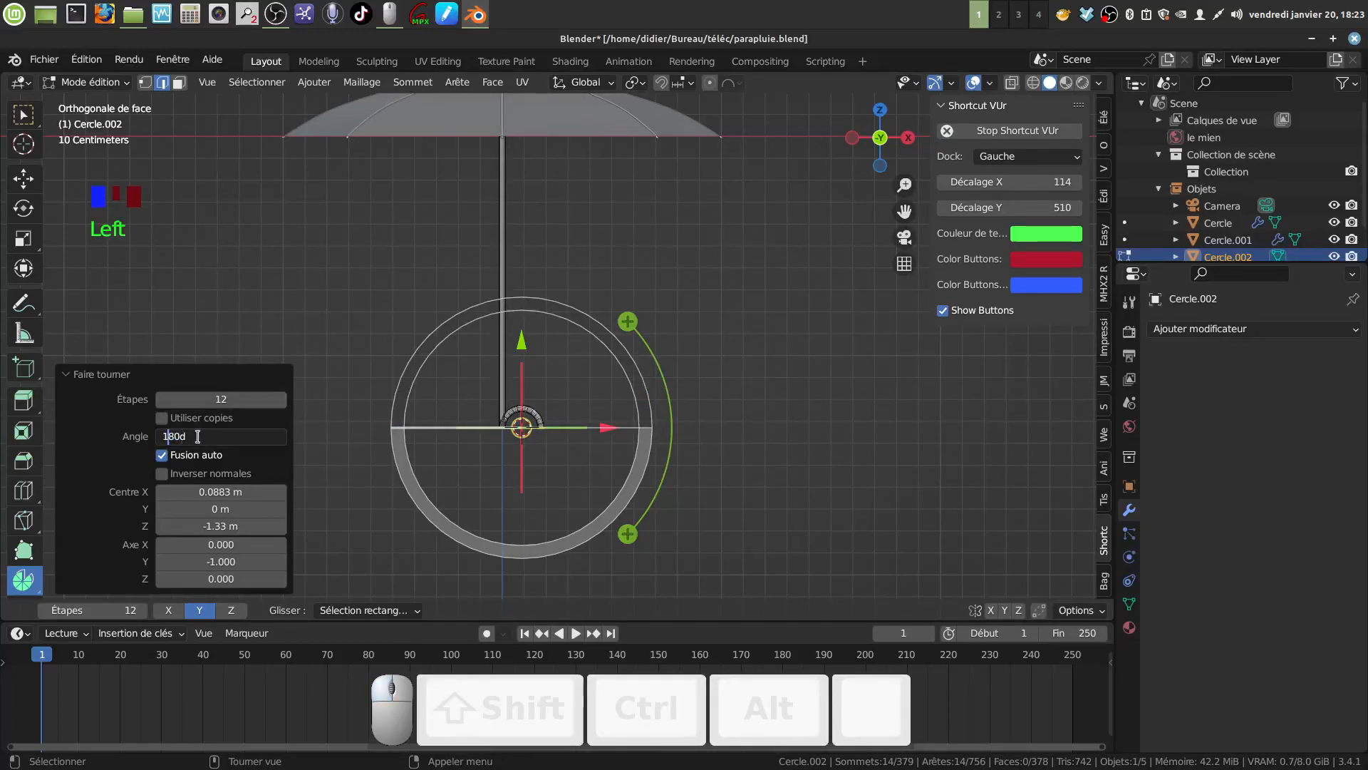
left_click(166, 435)
left_click(163, 437)
type("-")
key("Return")
scroll(640, 565, "up", 2)
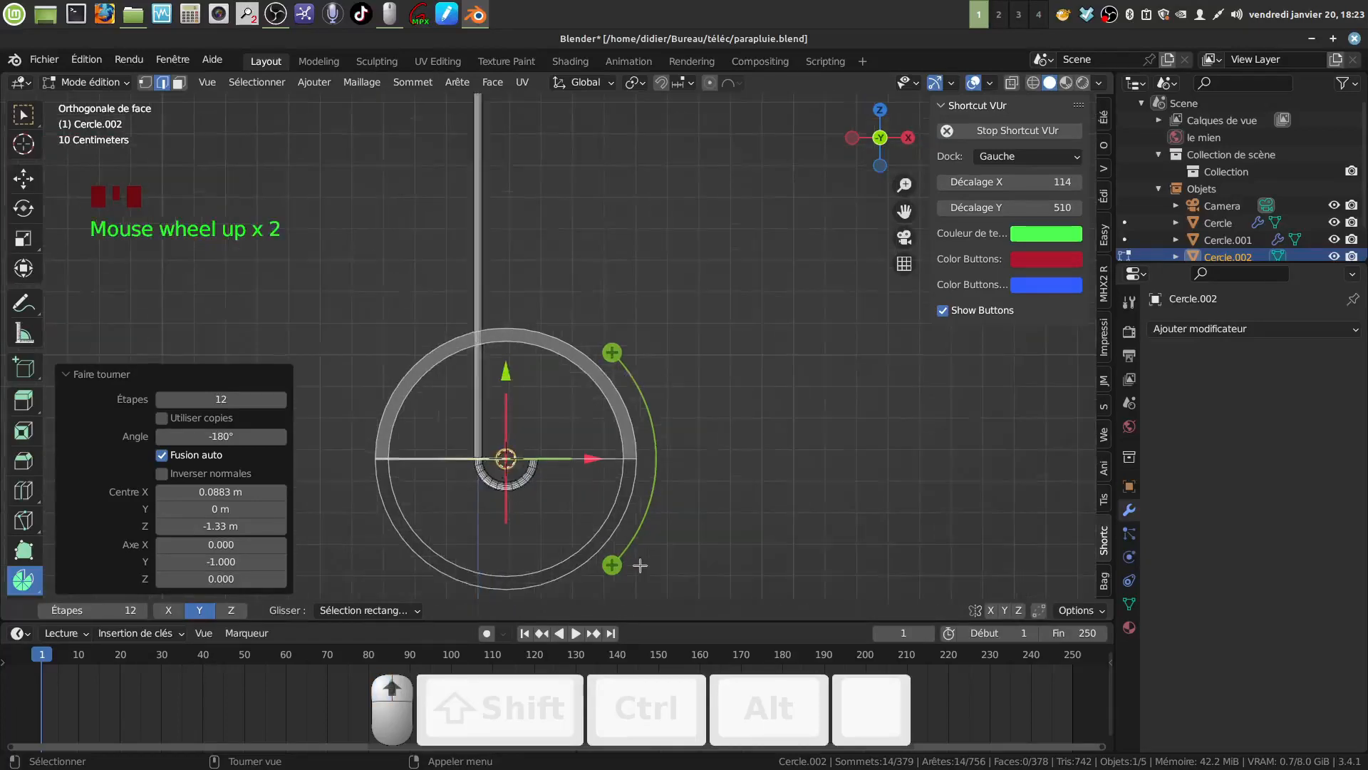
scroll(631, 534, "down", 4)
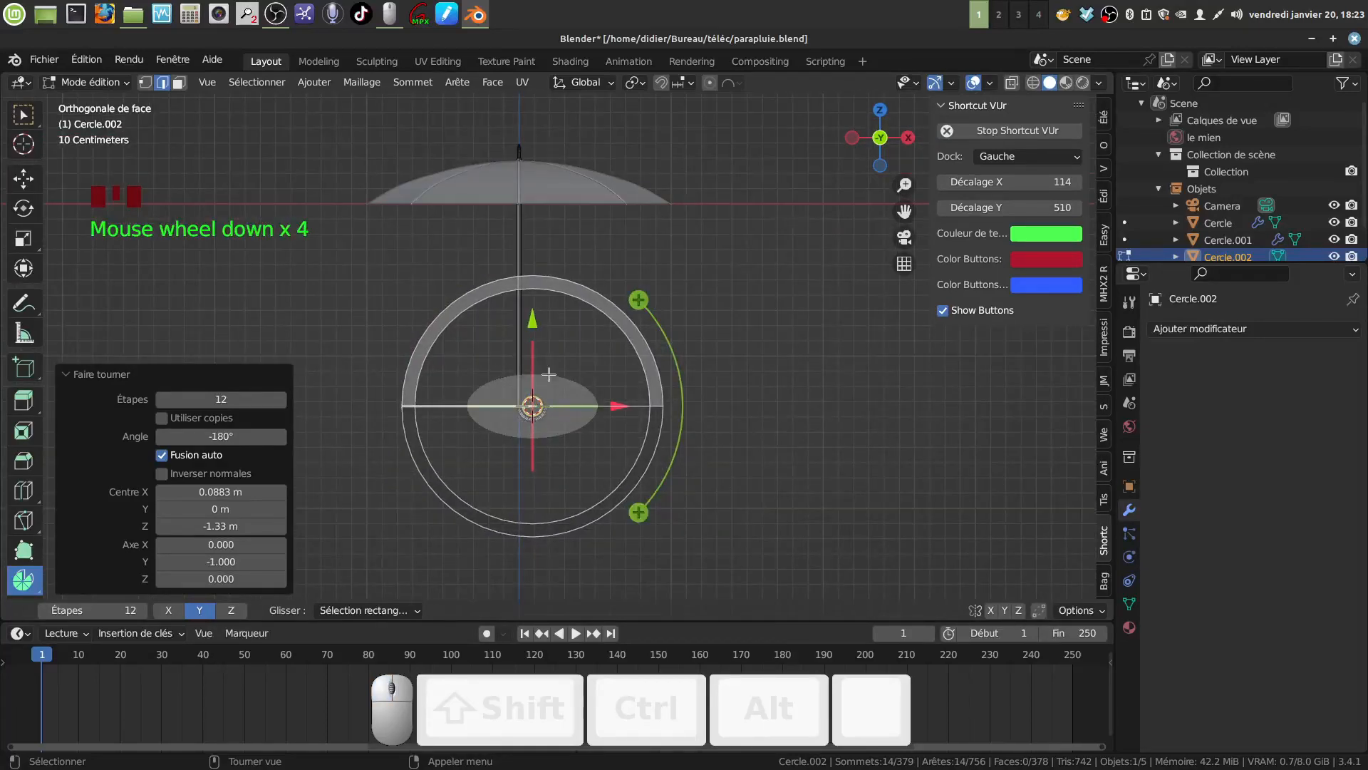
scroll(552, 367, "up", 5)
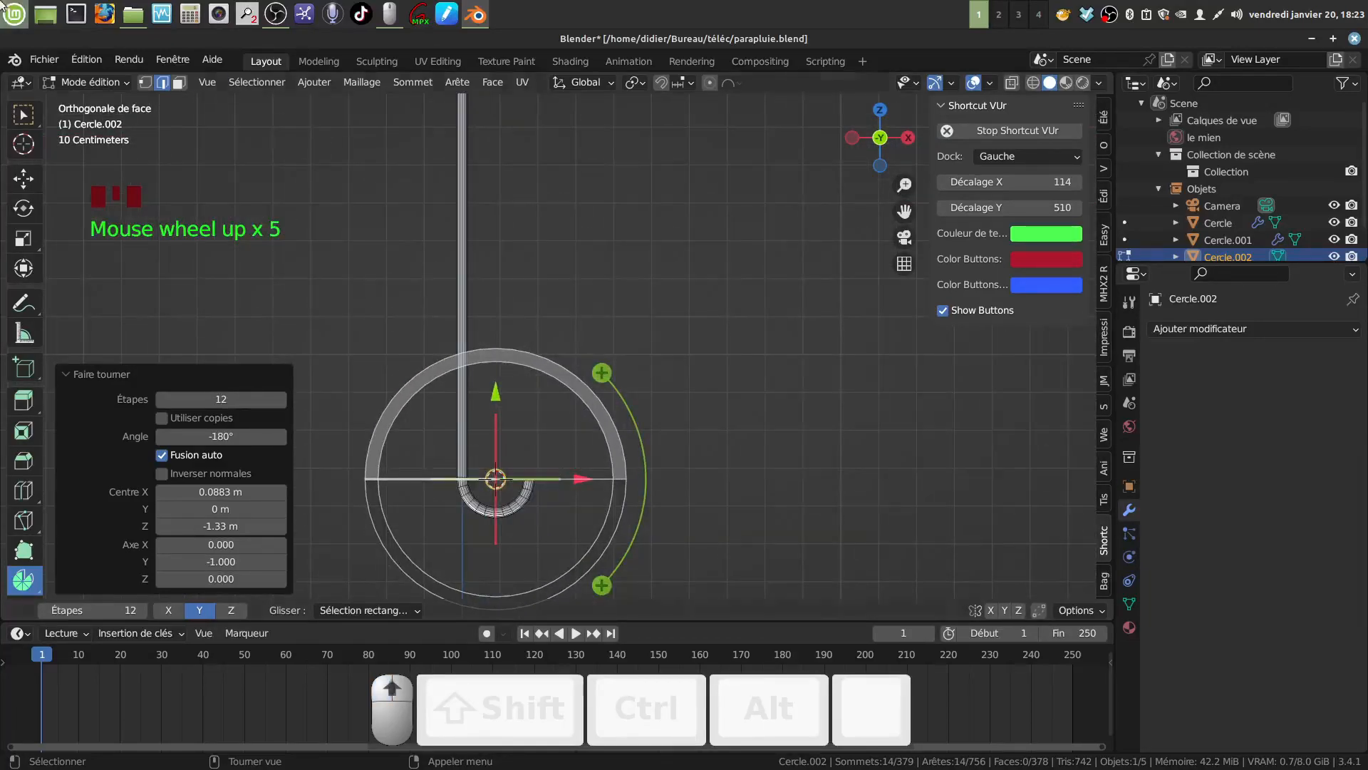
Extrude the open rim at the hook's tip inward, scaled to about 0.443
left_click(23, 114)
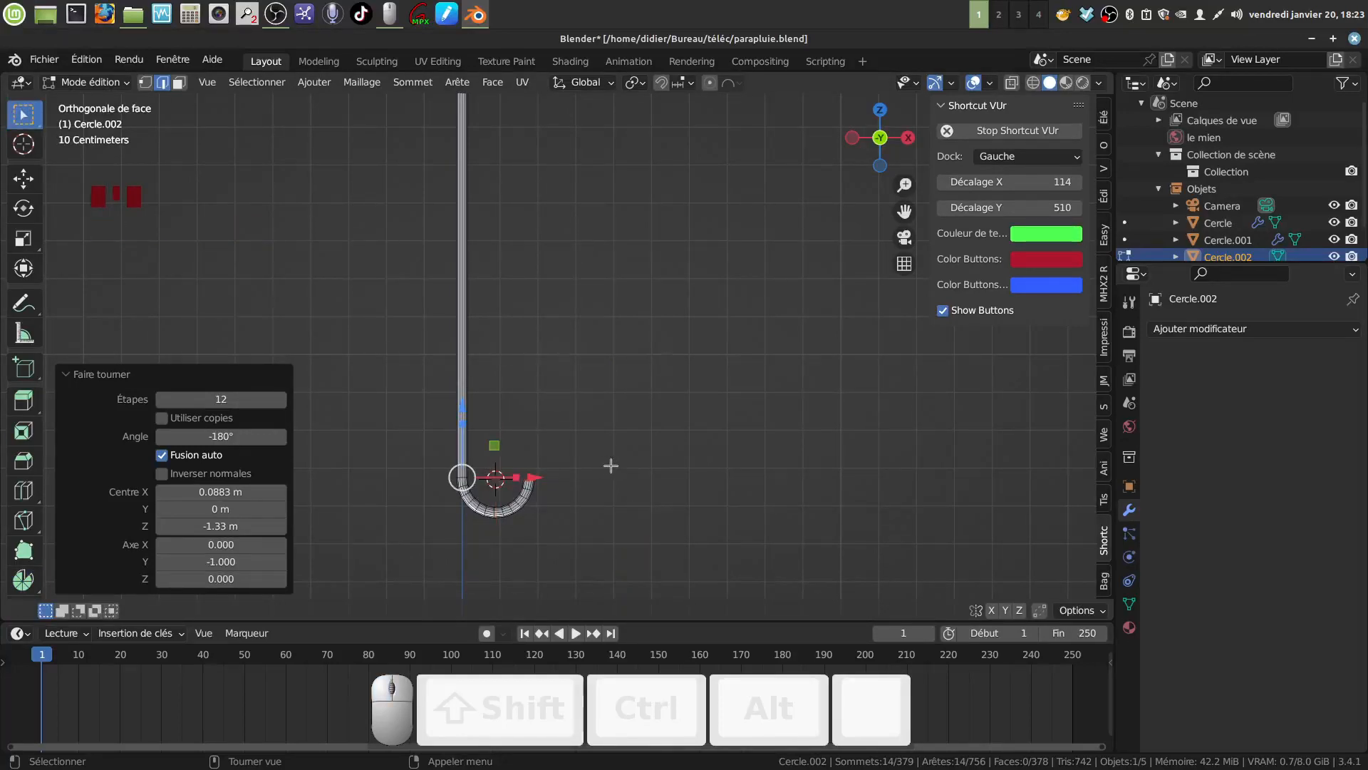
middle_click_drag(611, 464, 608, 333)
scroll(568, 403, "up", 5)
middle_click_drag(568, 403, 549, 382, "shift")
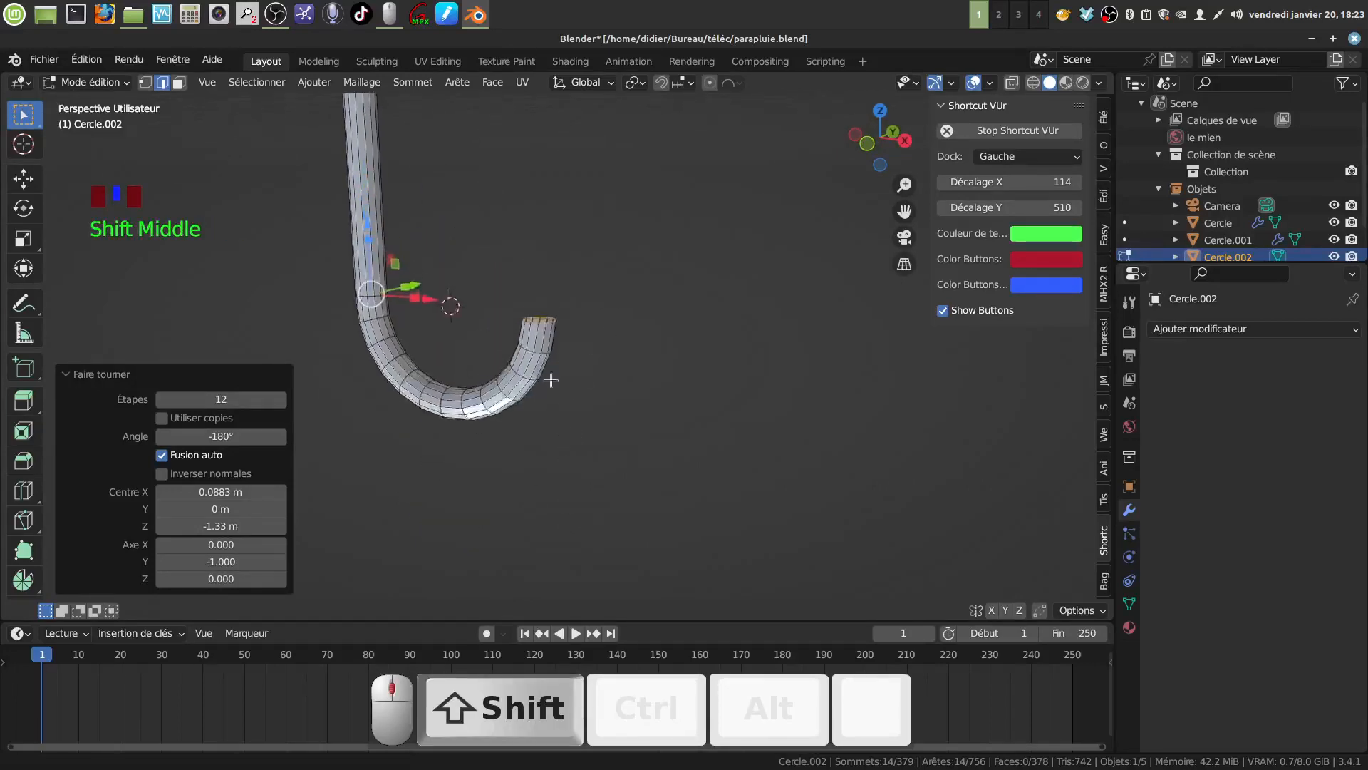
scroll(546, 483, "up", 3)
middle_click_drag(546, 484, 541, 468, "shift")
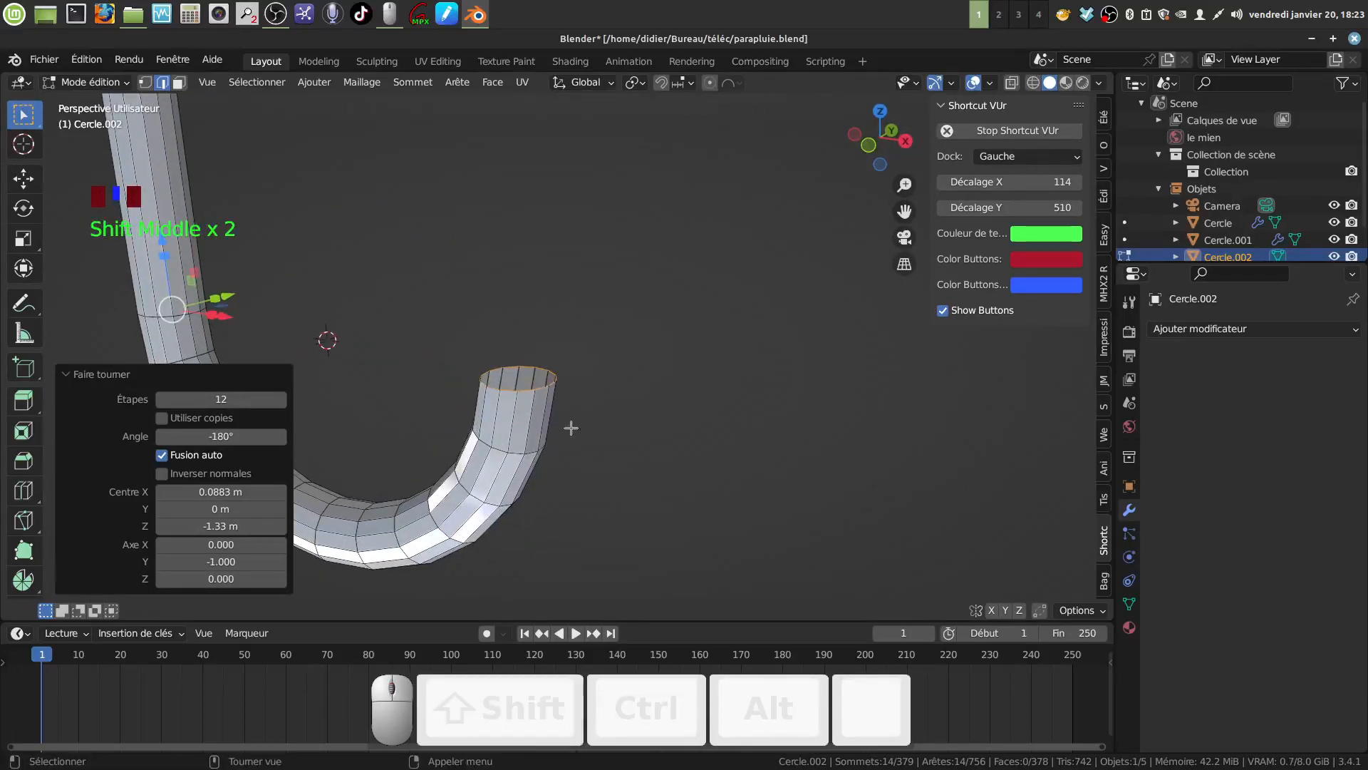
key("e")
key("s")
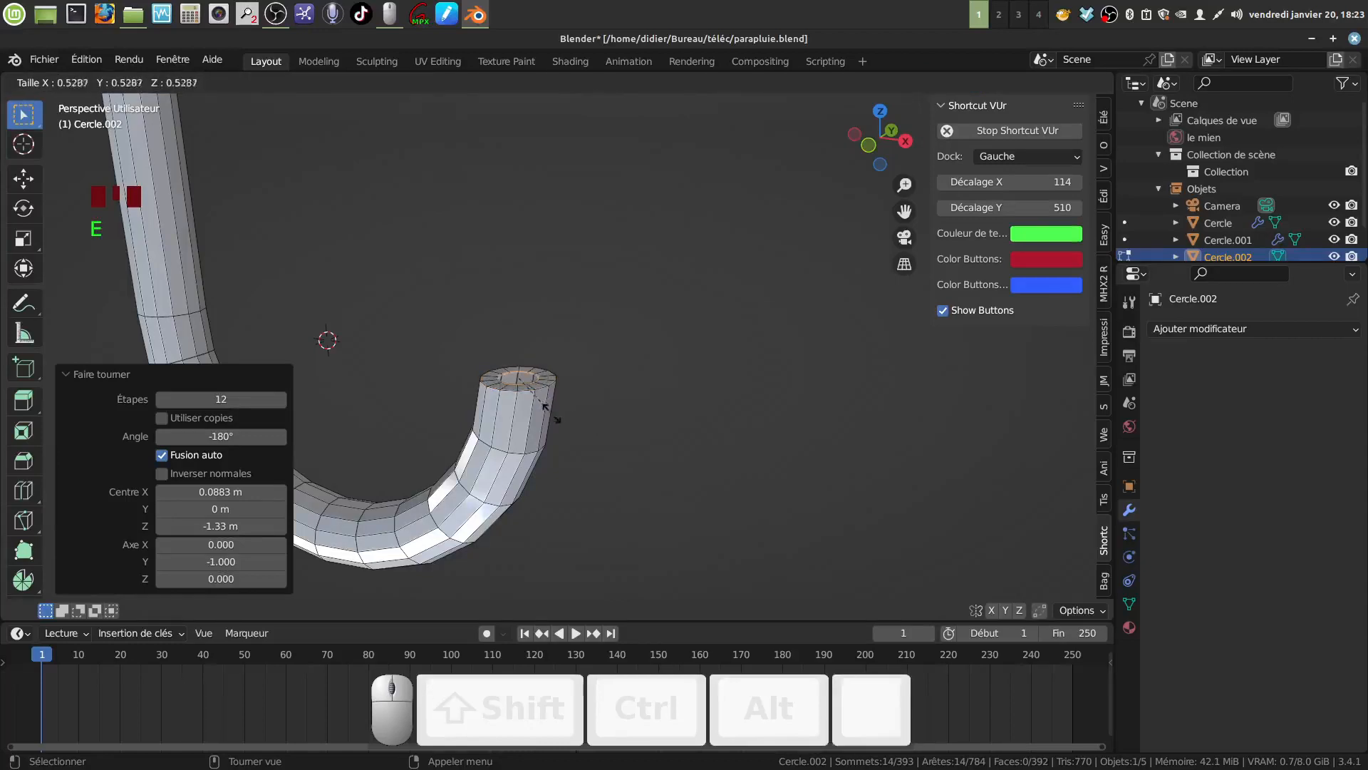
left_click(545, 408)
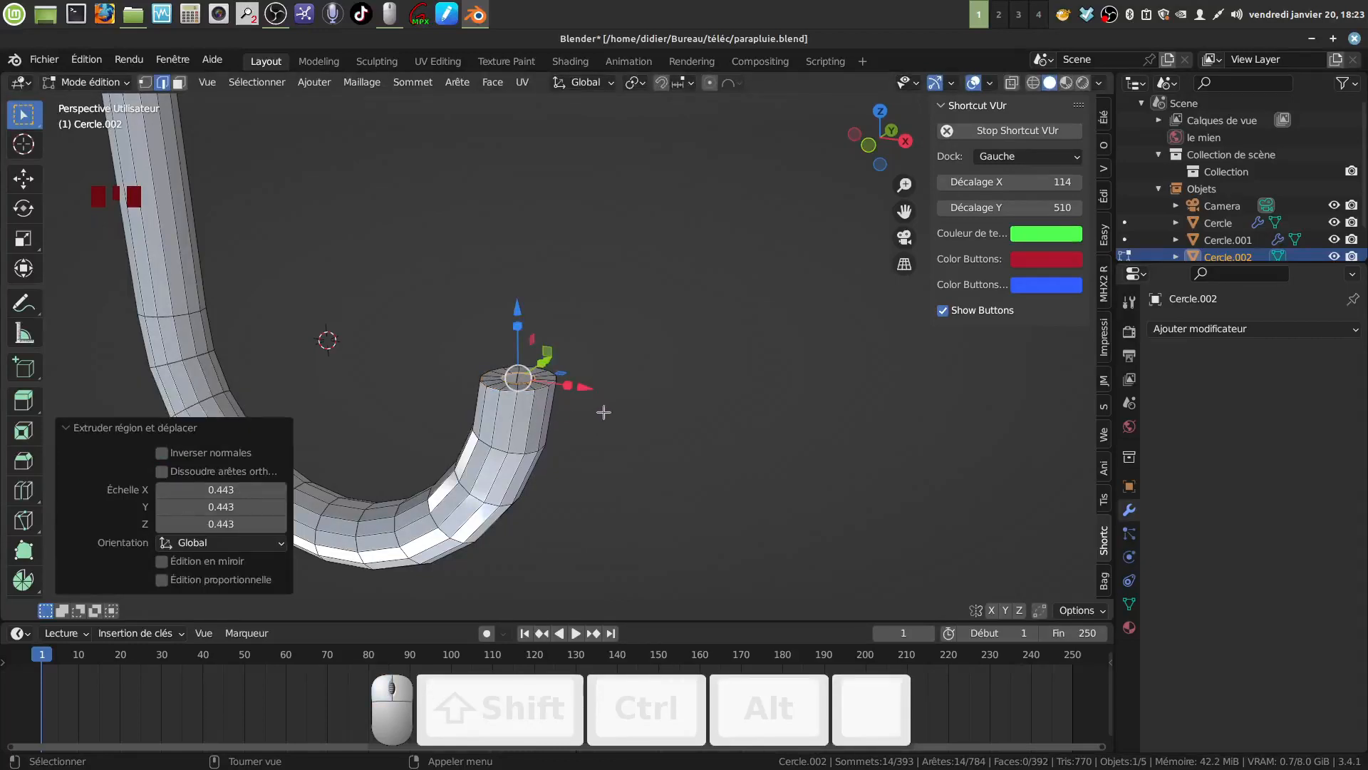
Close the hook's tip by extruding the inner loop again and scaling it to 0
key("e")
key("s")
key("0")
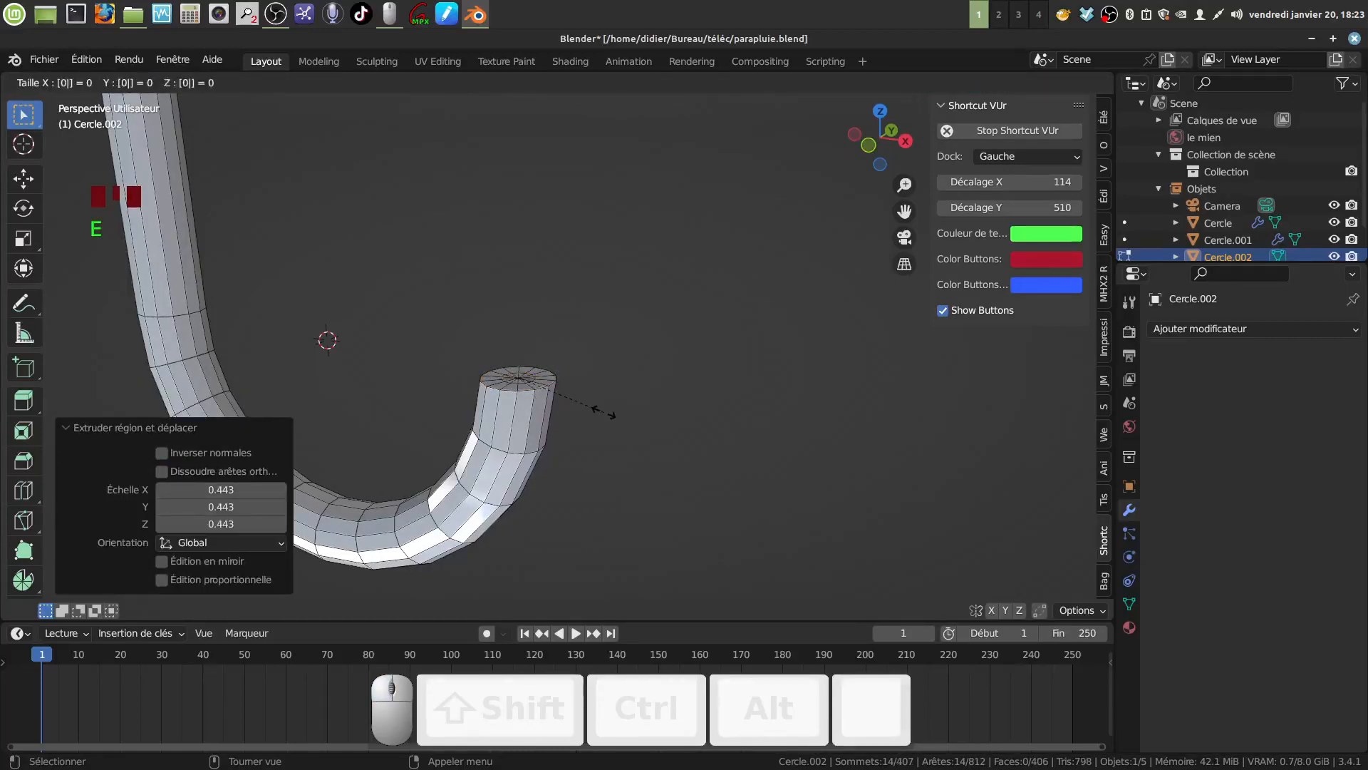
left_click(605, 407)
Bevel the outer rim loop of the hook's tip with 2 segments, about 0.0019 m wide
scroll(612, 465, "up", 2)
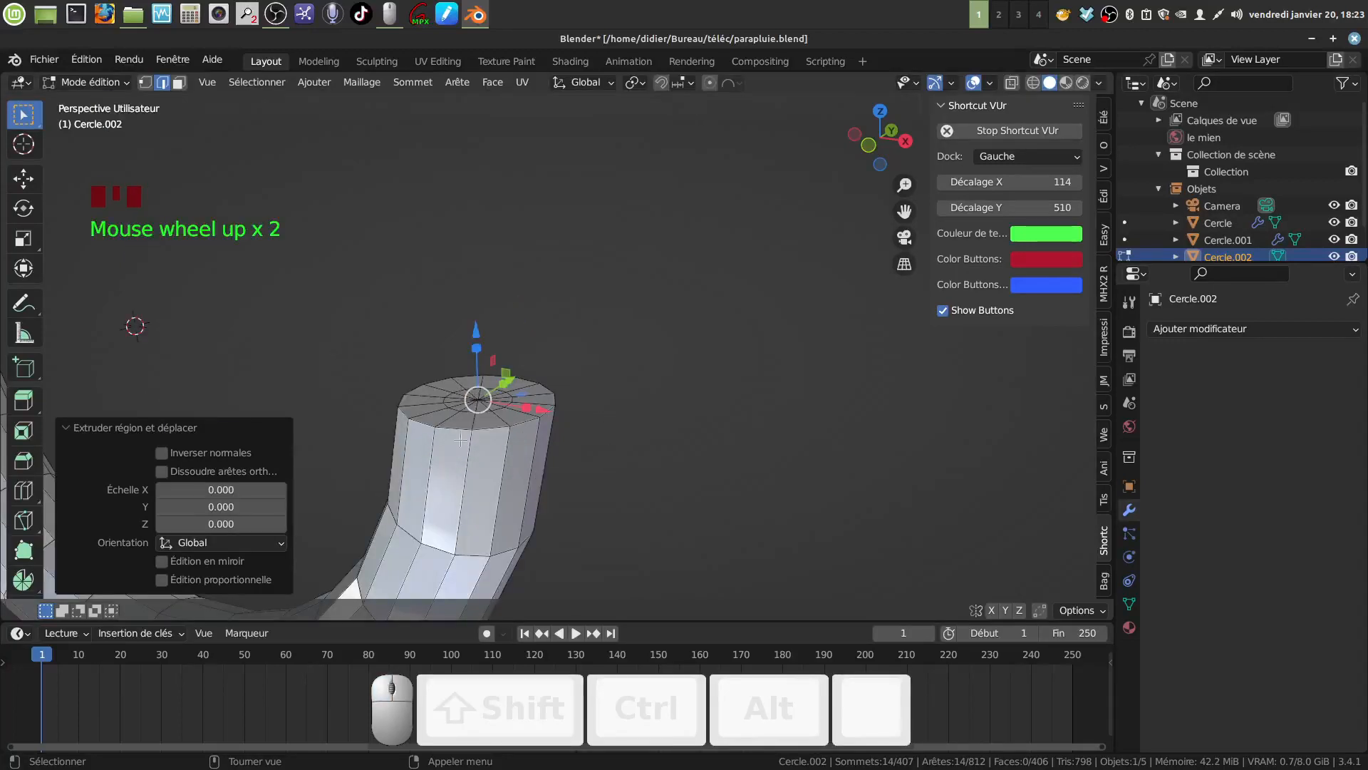
left_click(489, 426, "alt")
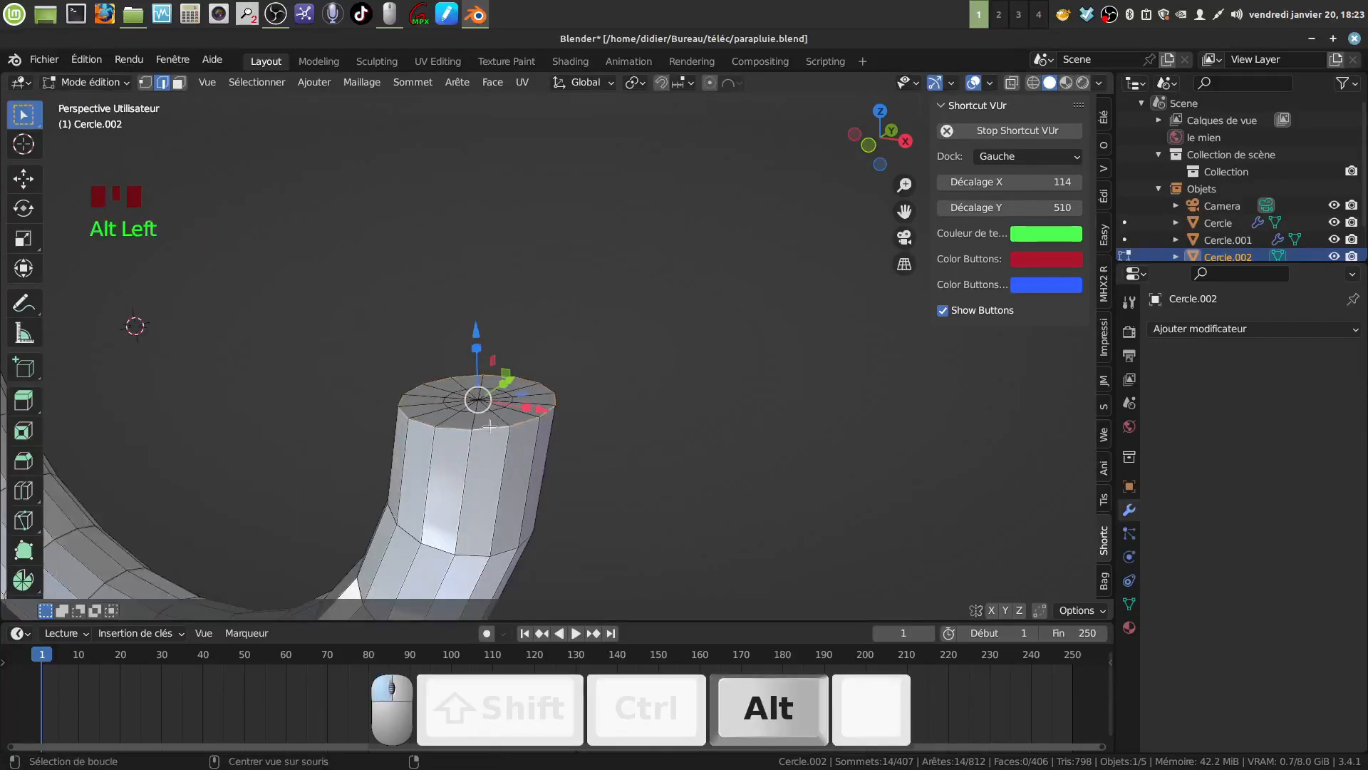
key("ctrl+b")
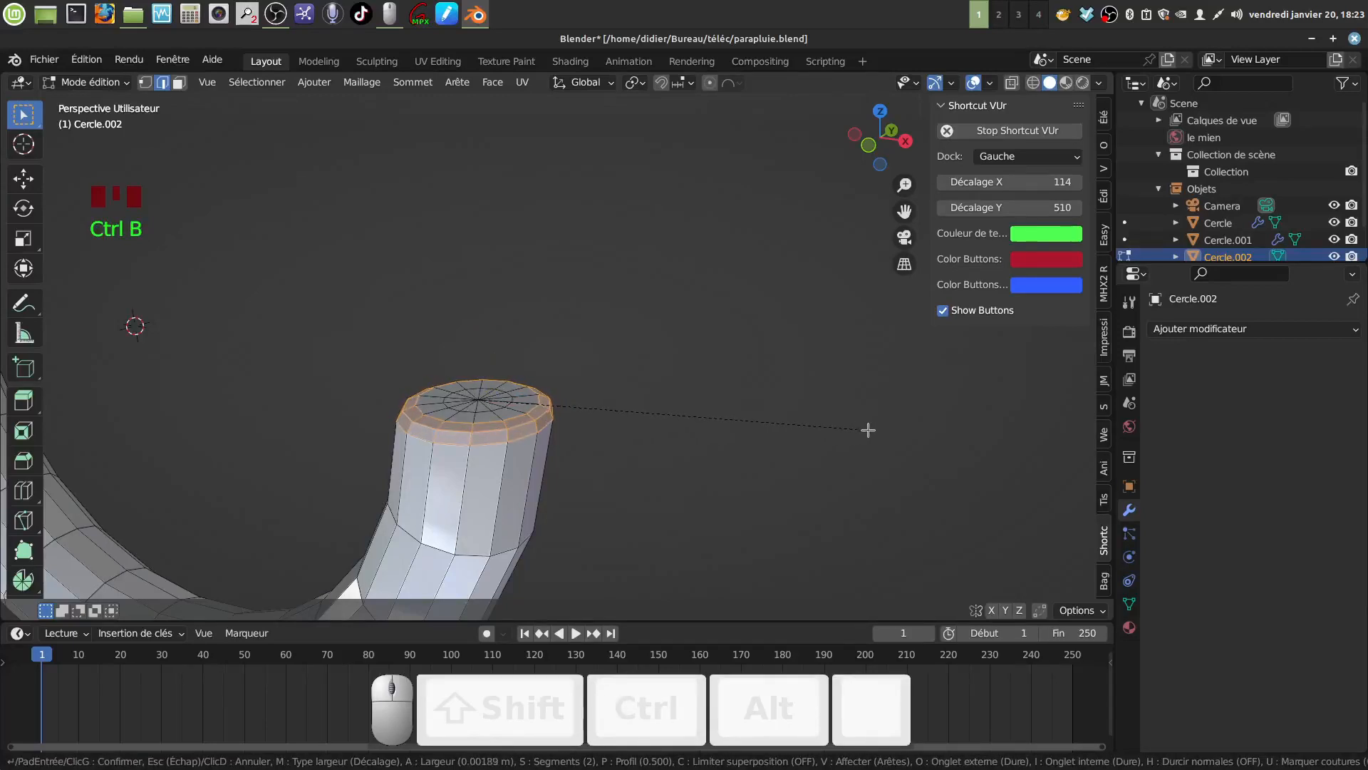
left_click(868, 429)
Merge all vertices of the shaft mesh by distance at 0.0001 m and return to Object Mode
scroll(620, 501, "down", 8)
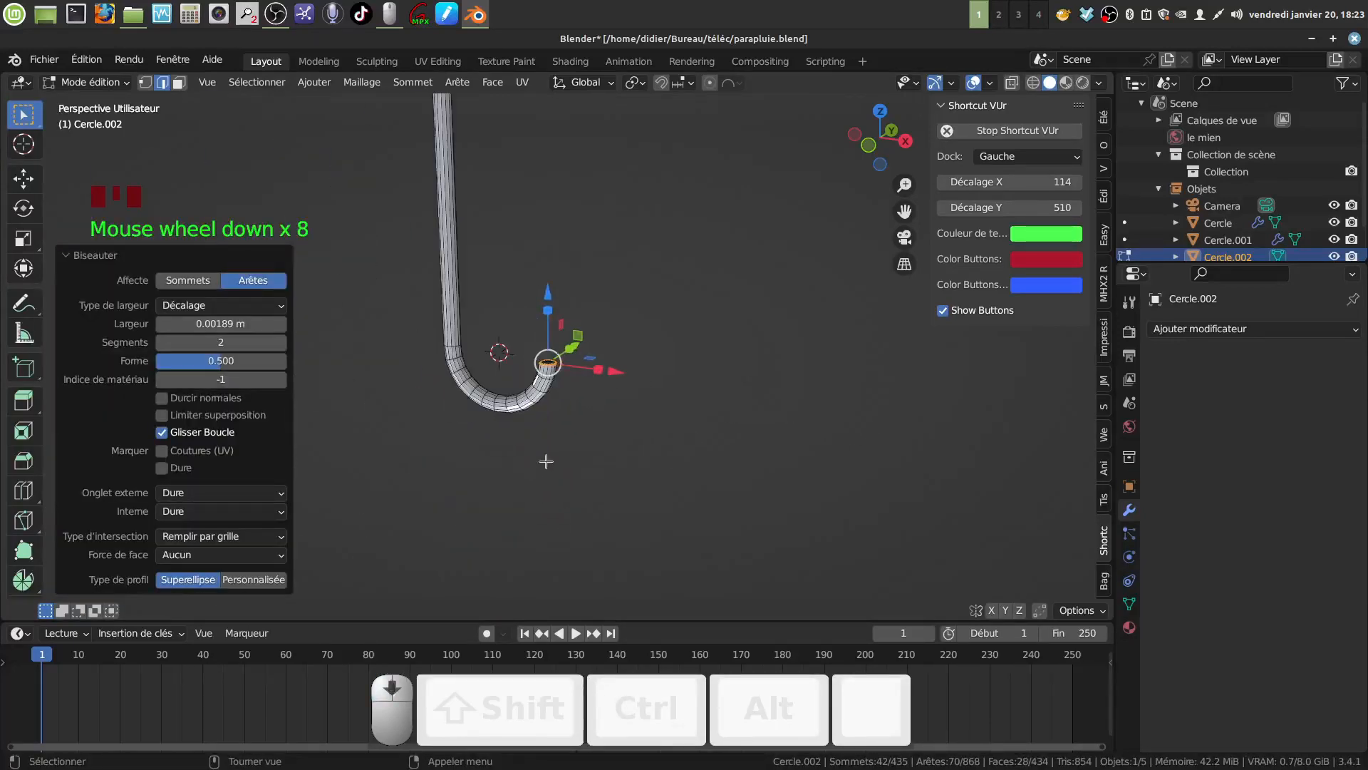
middle_click_drag(546, 461, 547, 450)
key("a")
key("a")
key("a")
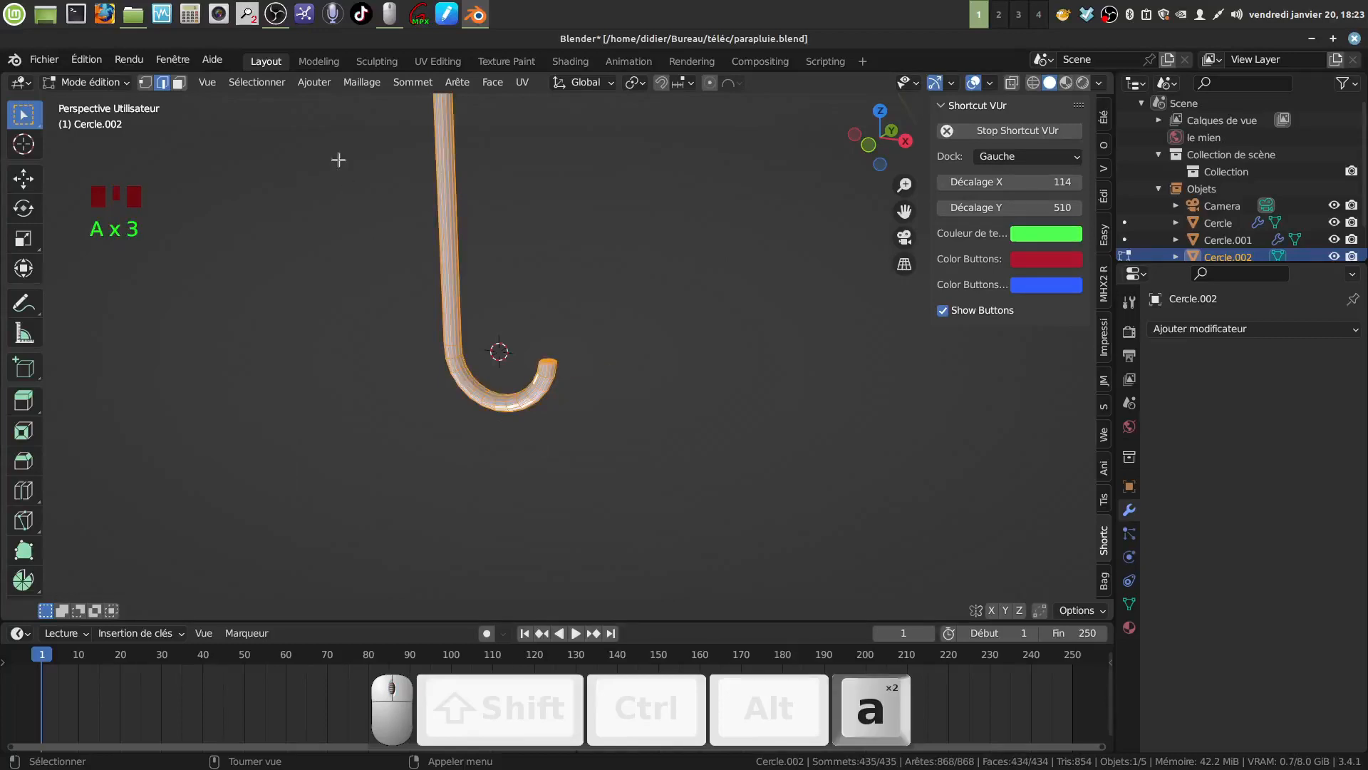
left_click(361, 82)
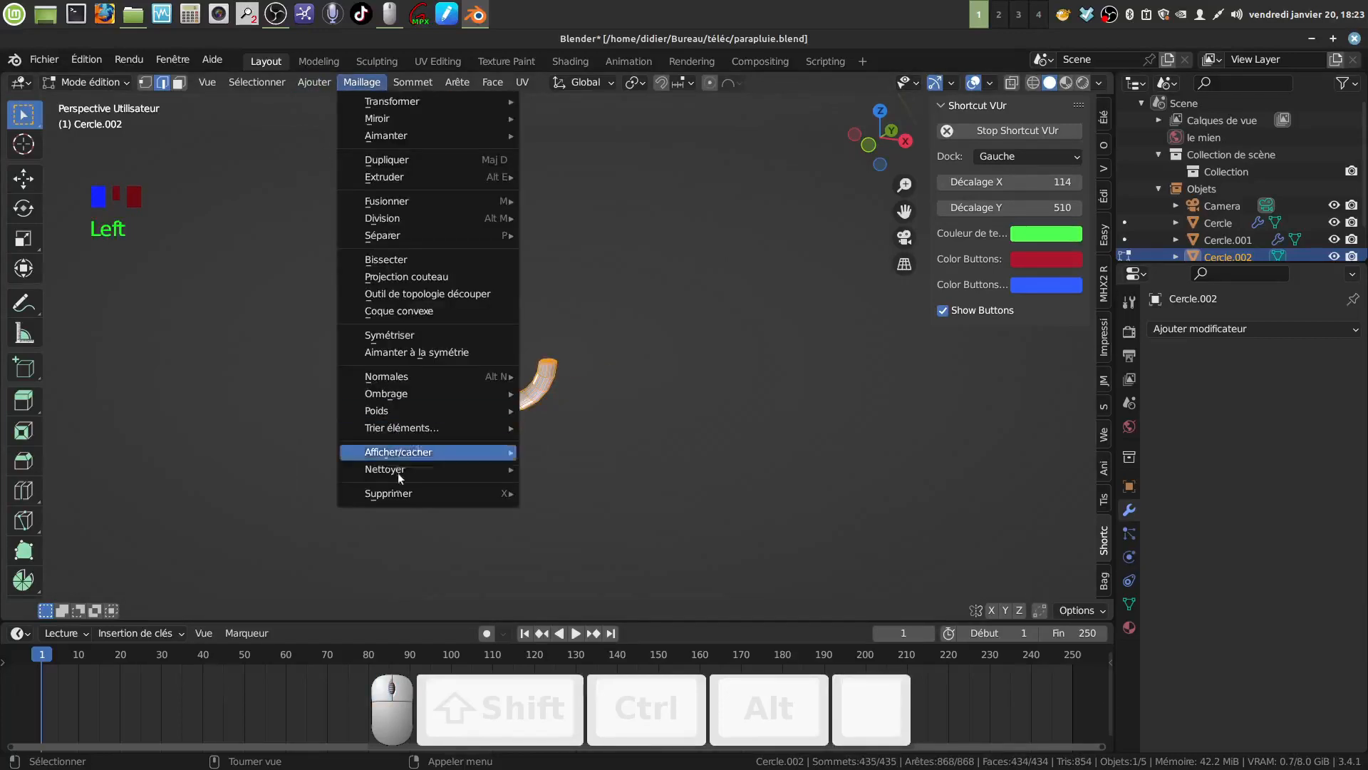
mouse_move(396, 470)
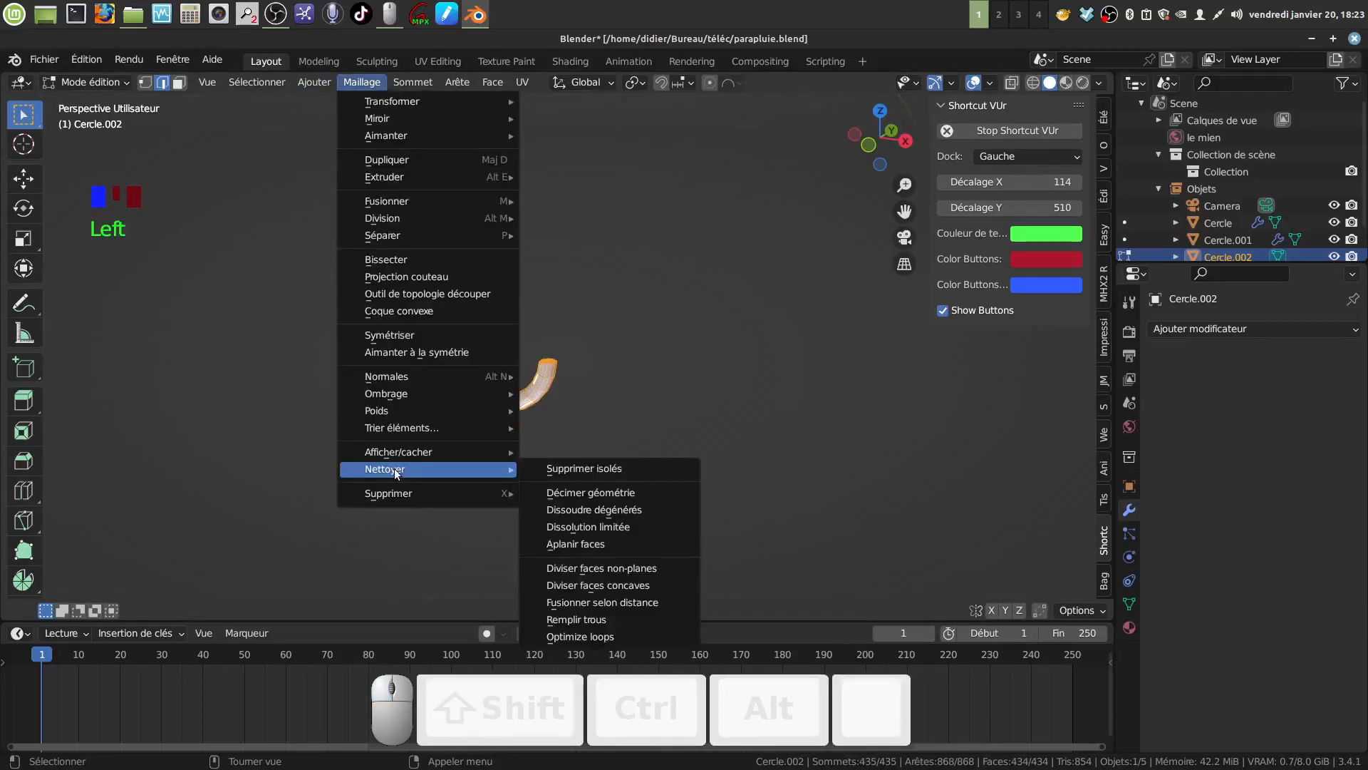
left_click(647, 602)
mouse_move(613, 306)
middle_mouse_down()
mouse_move(576, 258)
mouse_move(603, 289)
middle_mouse_up()
scroll(605, 293, "down", 9)
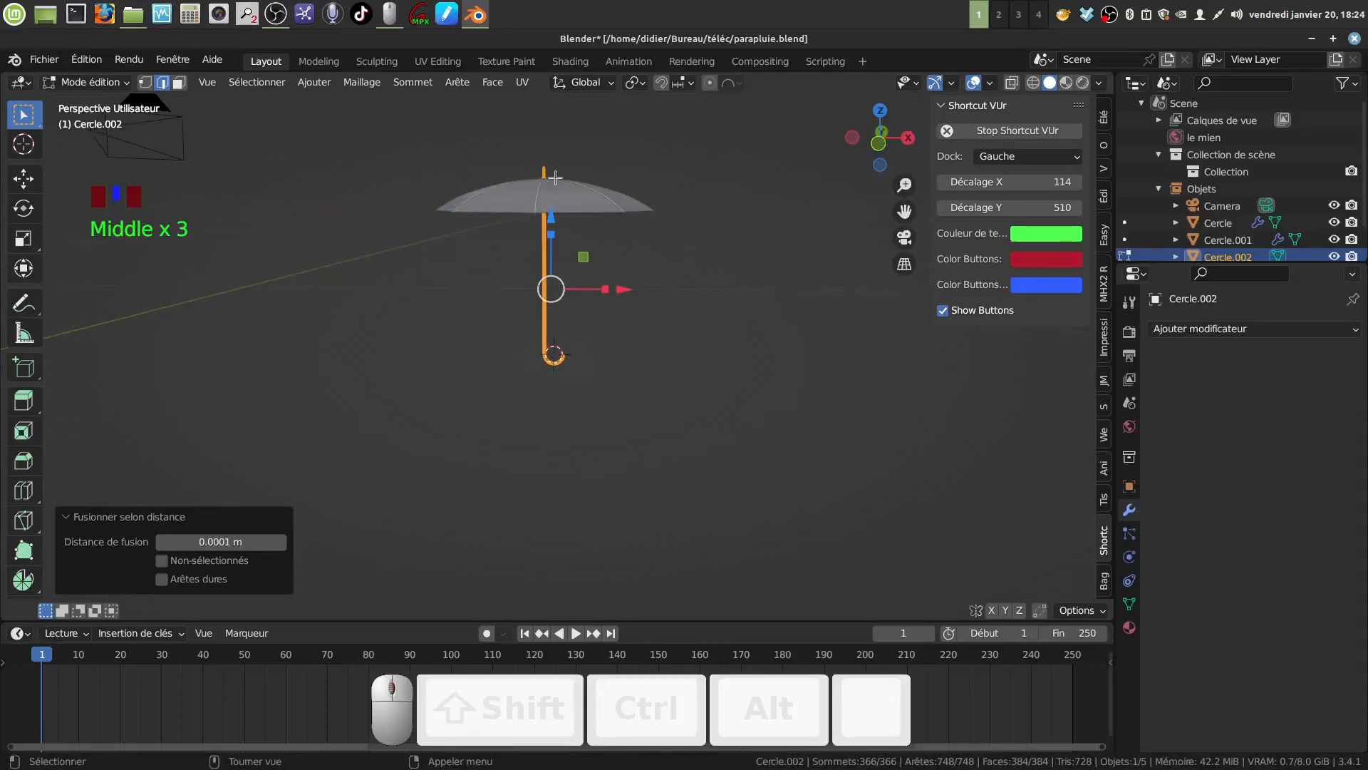
middle_click_drag(620, 391, 538, 427)
scroll(629, 375, "down", 3)
key("Tab")
Examine the whole umbrella and its hooked handle up close and from several angles
scroll(625, 349, "down", 2)
scroll(568, 366, "up", 4)
scroll(567, 410, "down", 2)
scroll(549, 457, "up", 4)
scroll(581, 467, "up", 4)
scroll(548, 421, "down", 4)
scroll(549, 422, "down", 5)
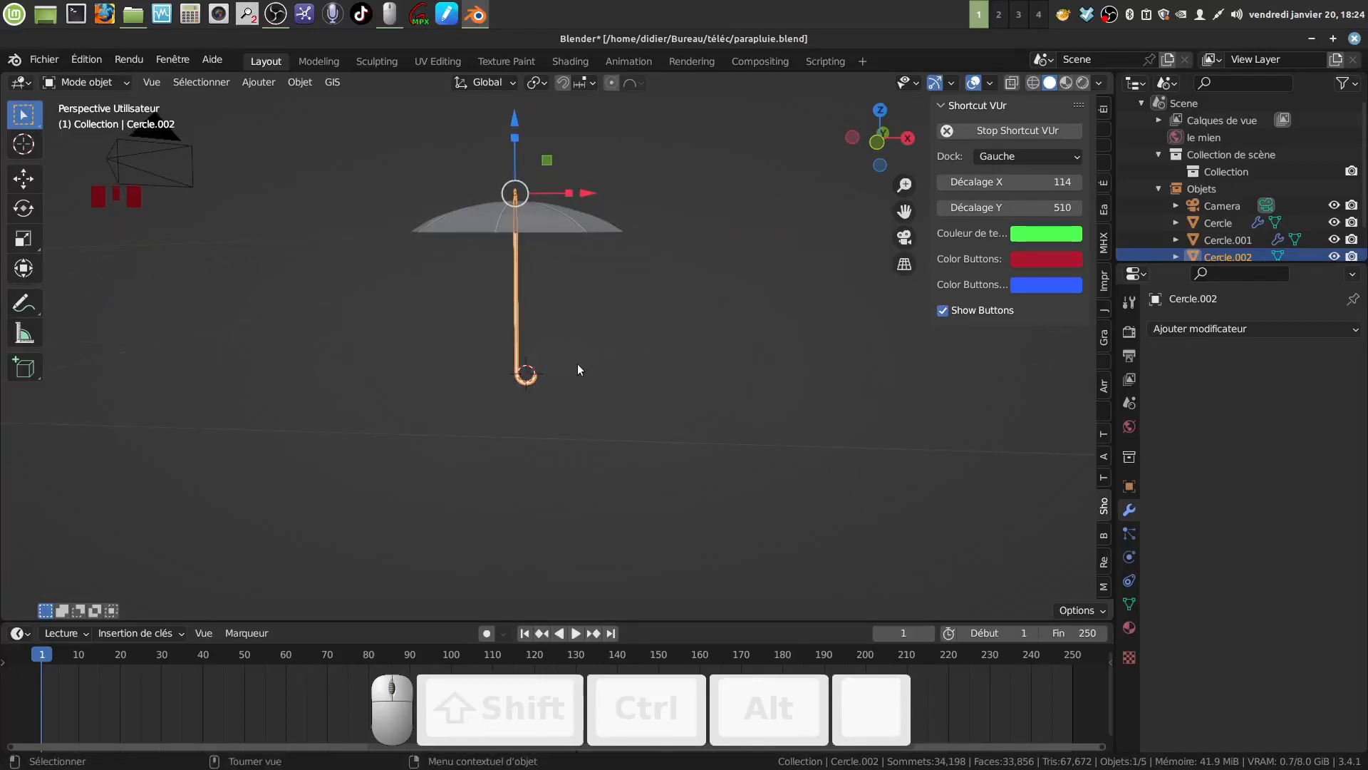
scroll(573, 409, "up", 1)
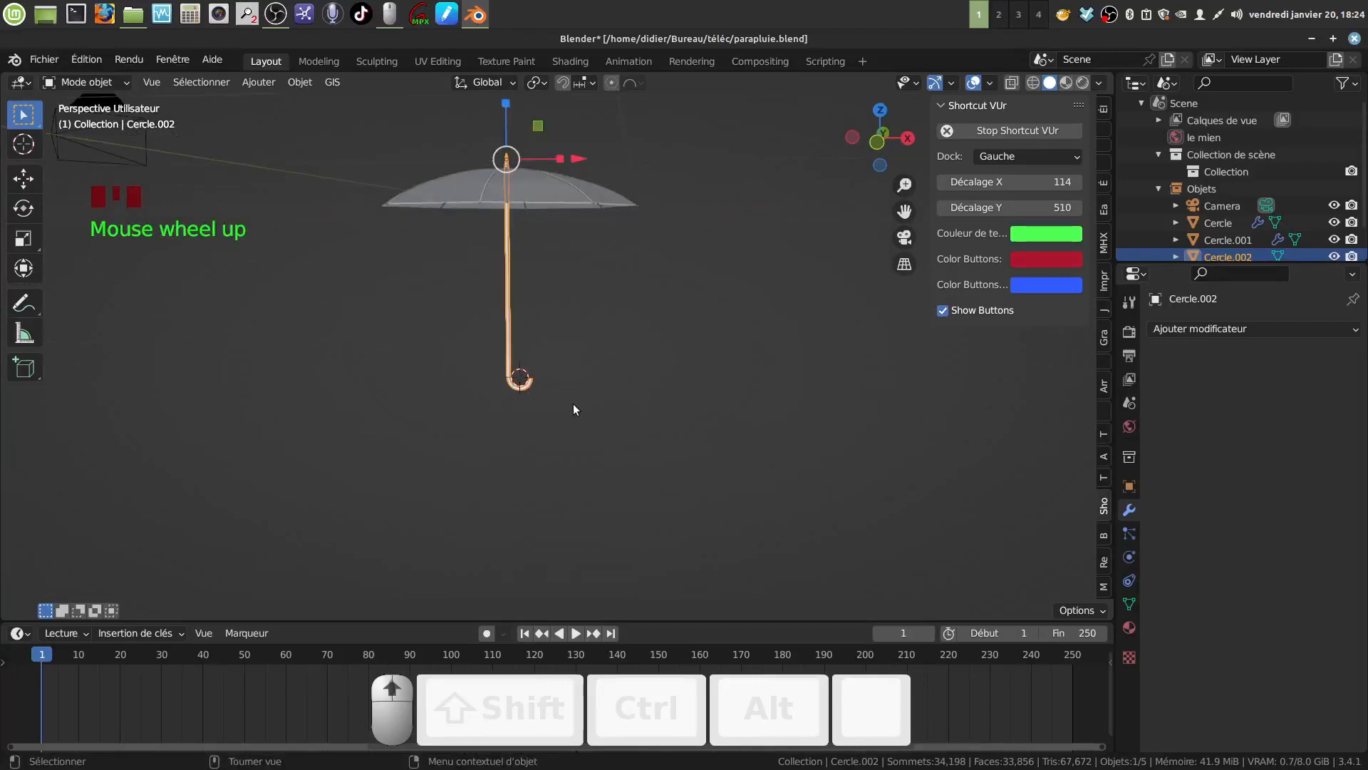
middle_click_drag(573, 409, 661, 401)
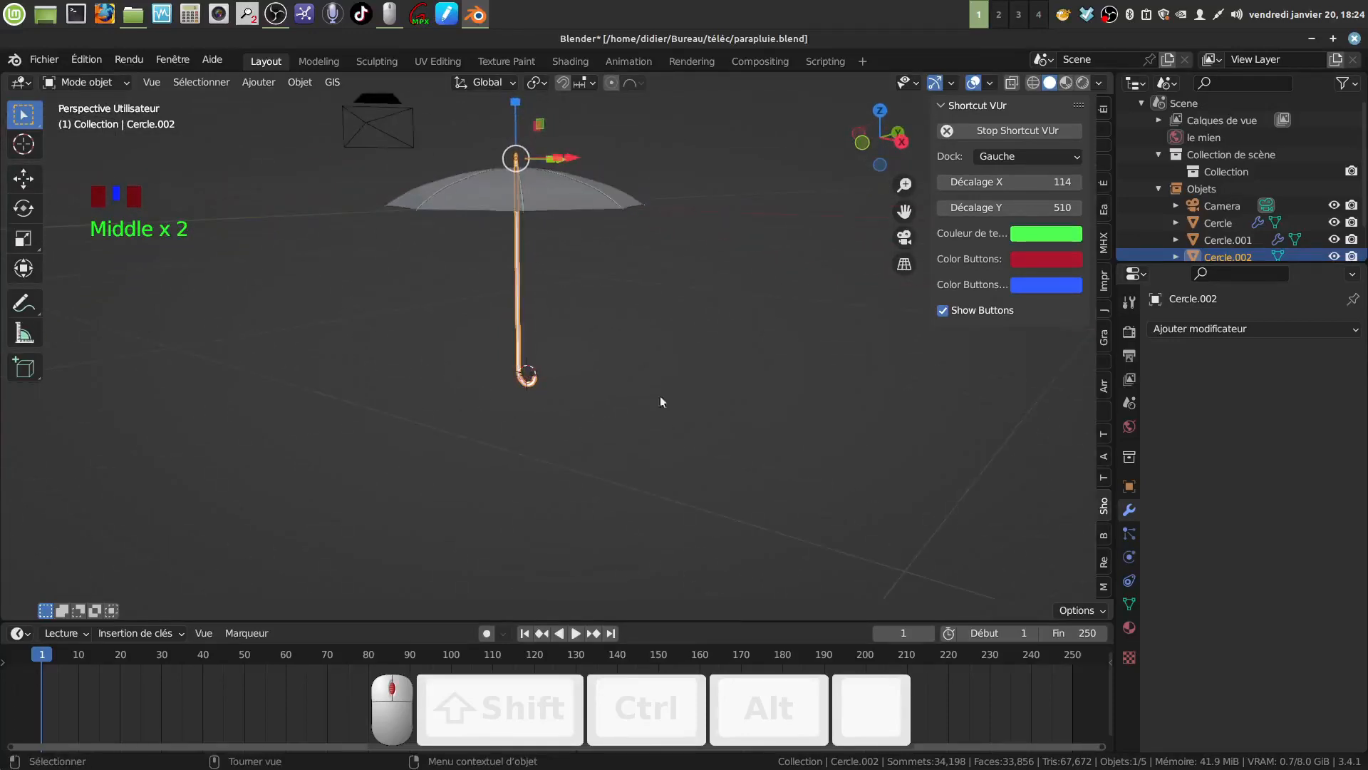
scroll(600, 221, "up", 5)
middle_click_drag(600, 221, 568, 249)
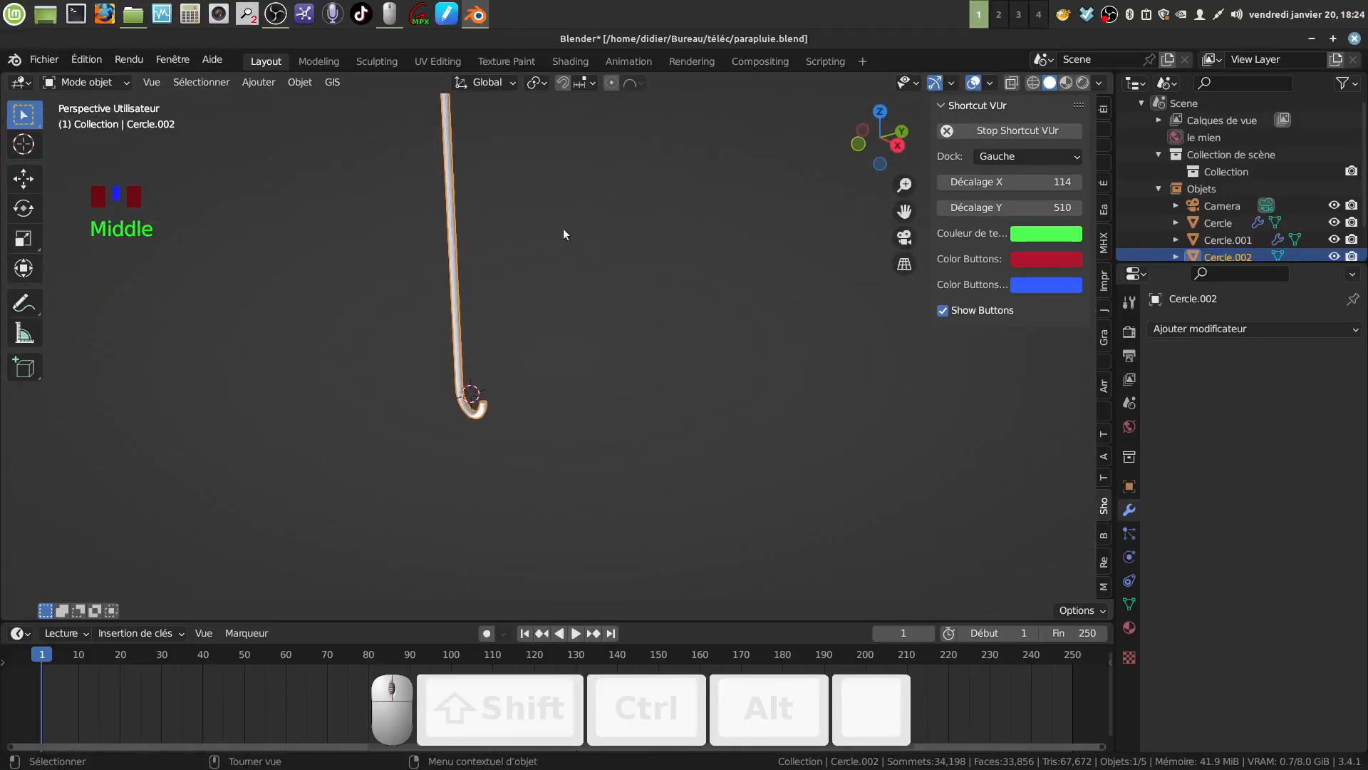
Deselect the shaft and examine its thickness and hook in proportion to the whole canopy
key("Tab")
key("Tab")
left_click(527, 333)
middle_click_drag(528, 333, 585, 297)
scroll(601, 324, "down", 5)
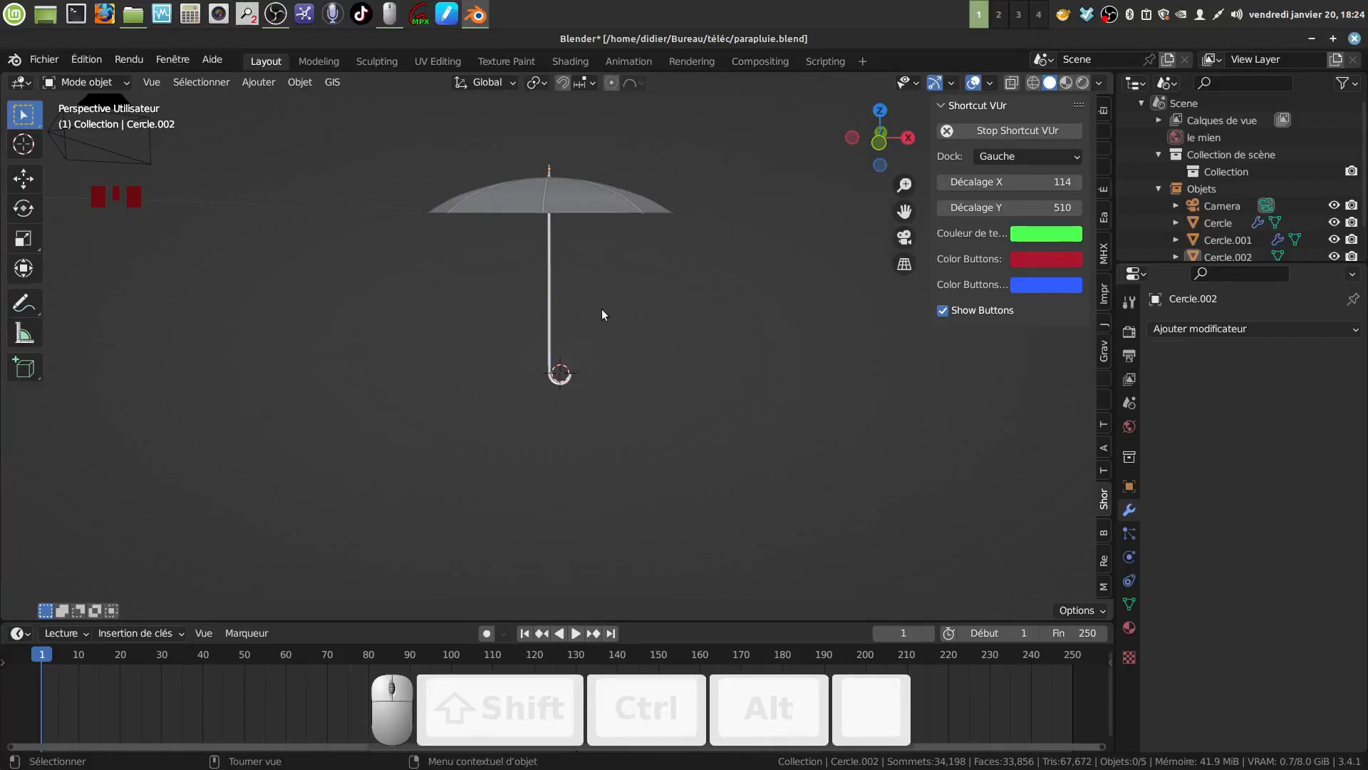
middle_click_drag(592, 288, 549, 284, "shift")
scroll(580, 333, "up", 2)
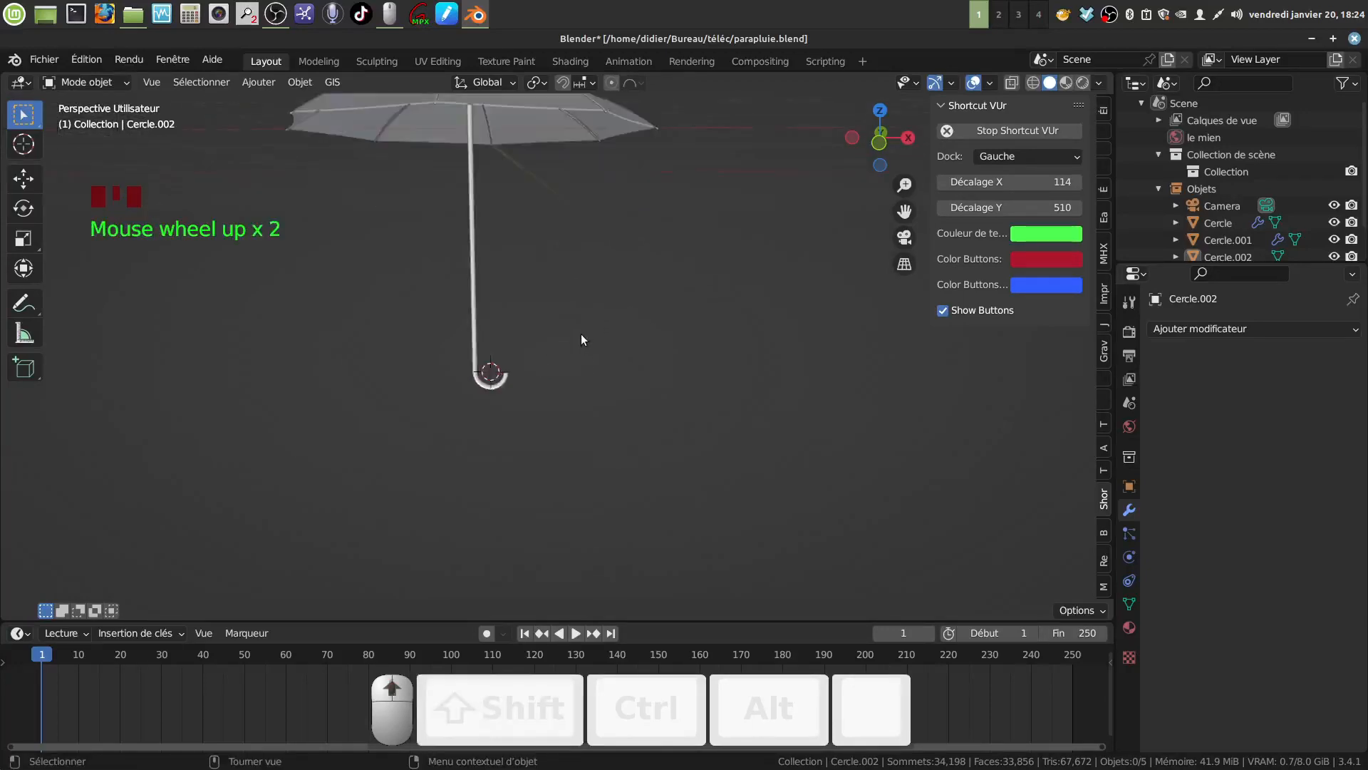
middle_click_drag(581, 339, 539, 354, "shift")
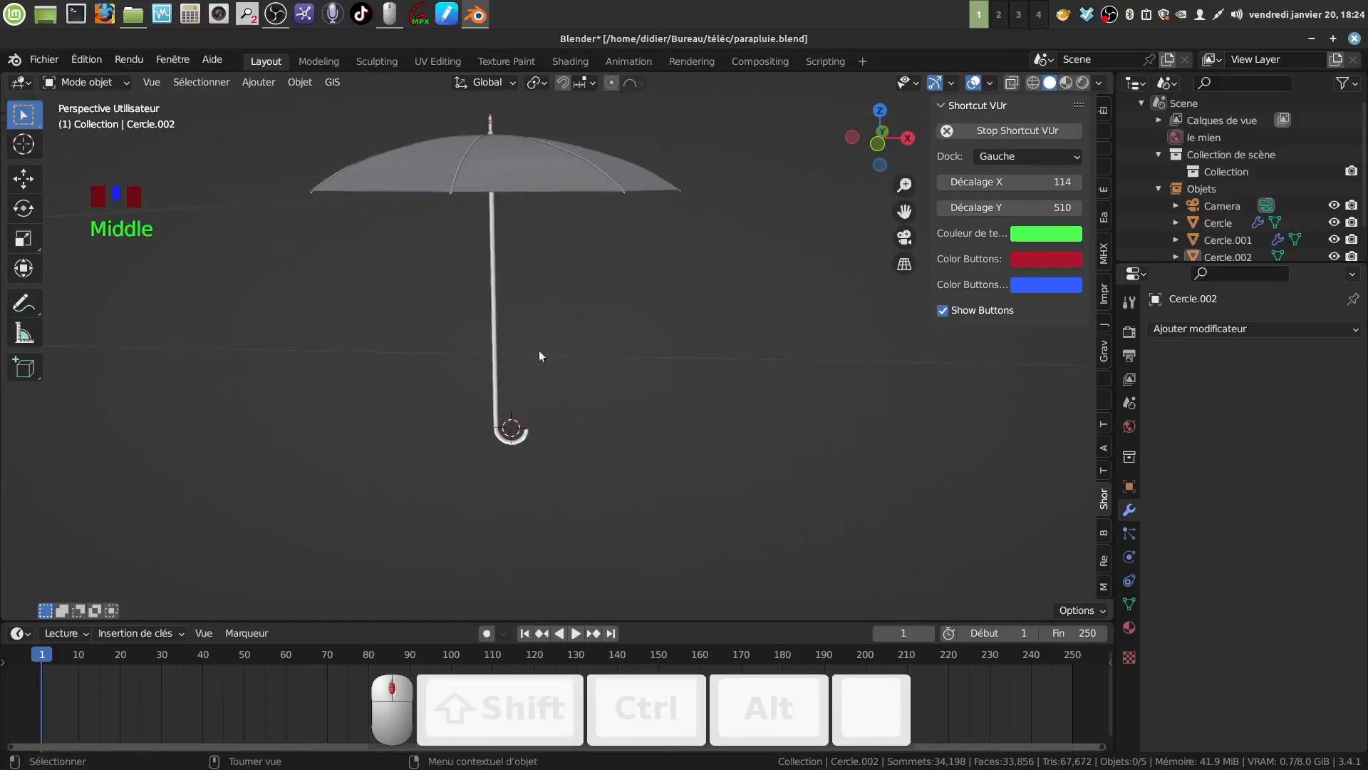
Thicken the shaft by scaling it 1.391 in X and Y while keeping its Z scale at 1
left_click(496, 362)
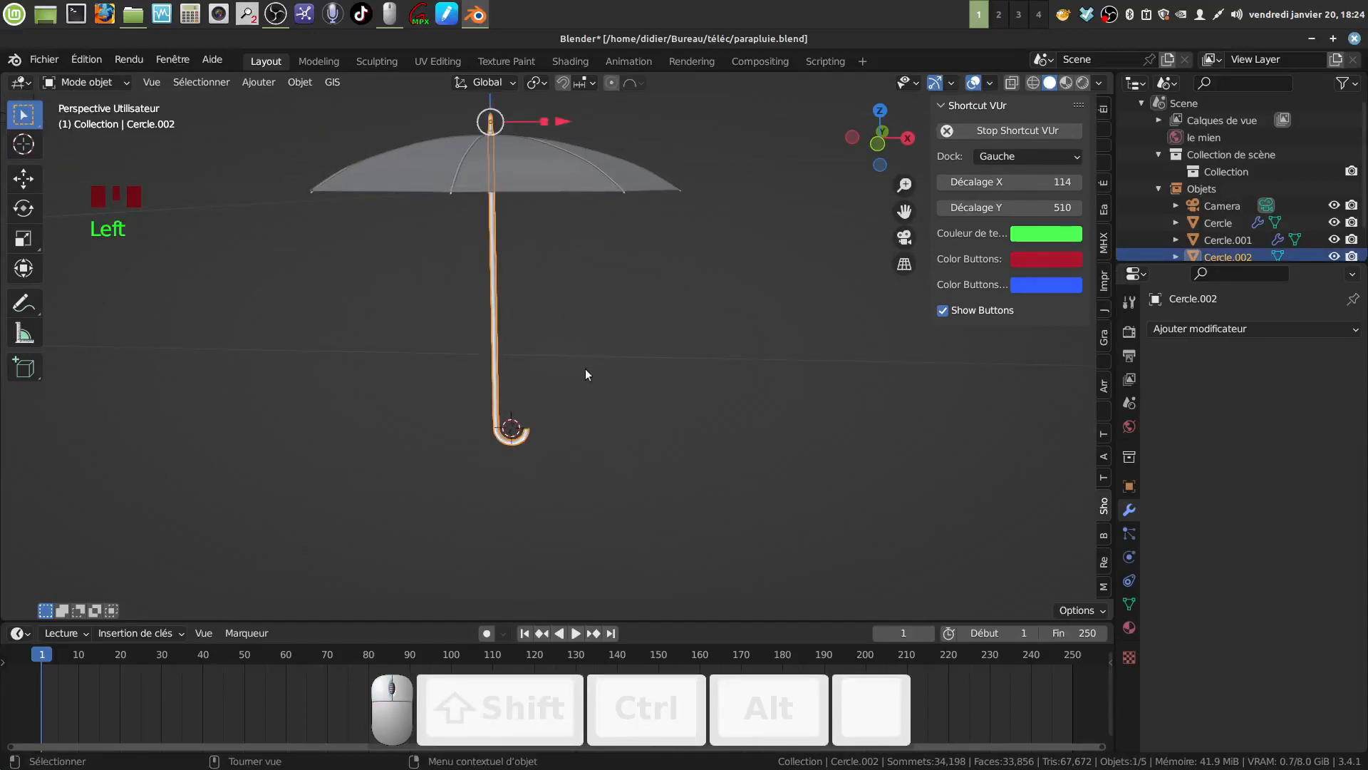
key("s")
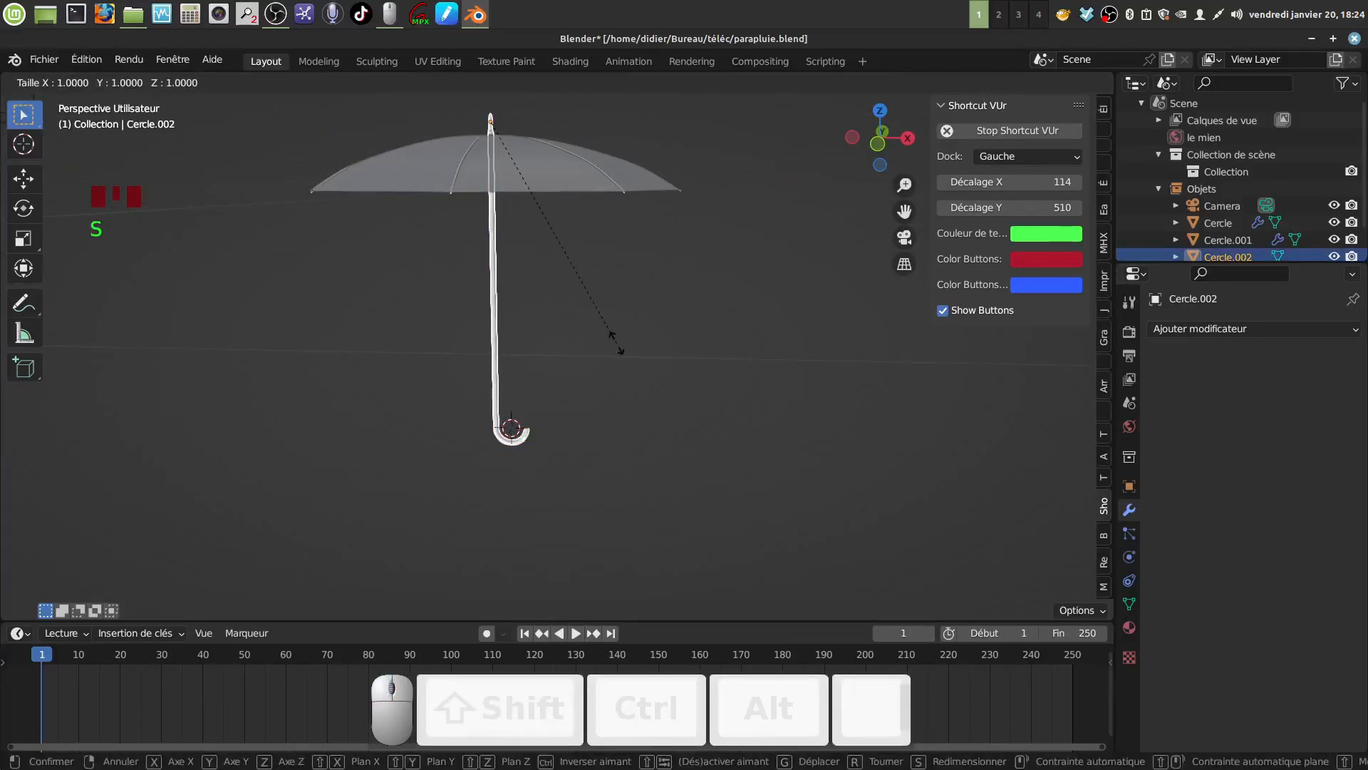
left_click(717, 393)
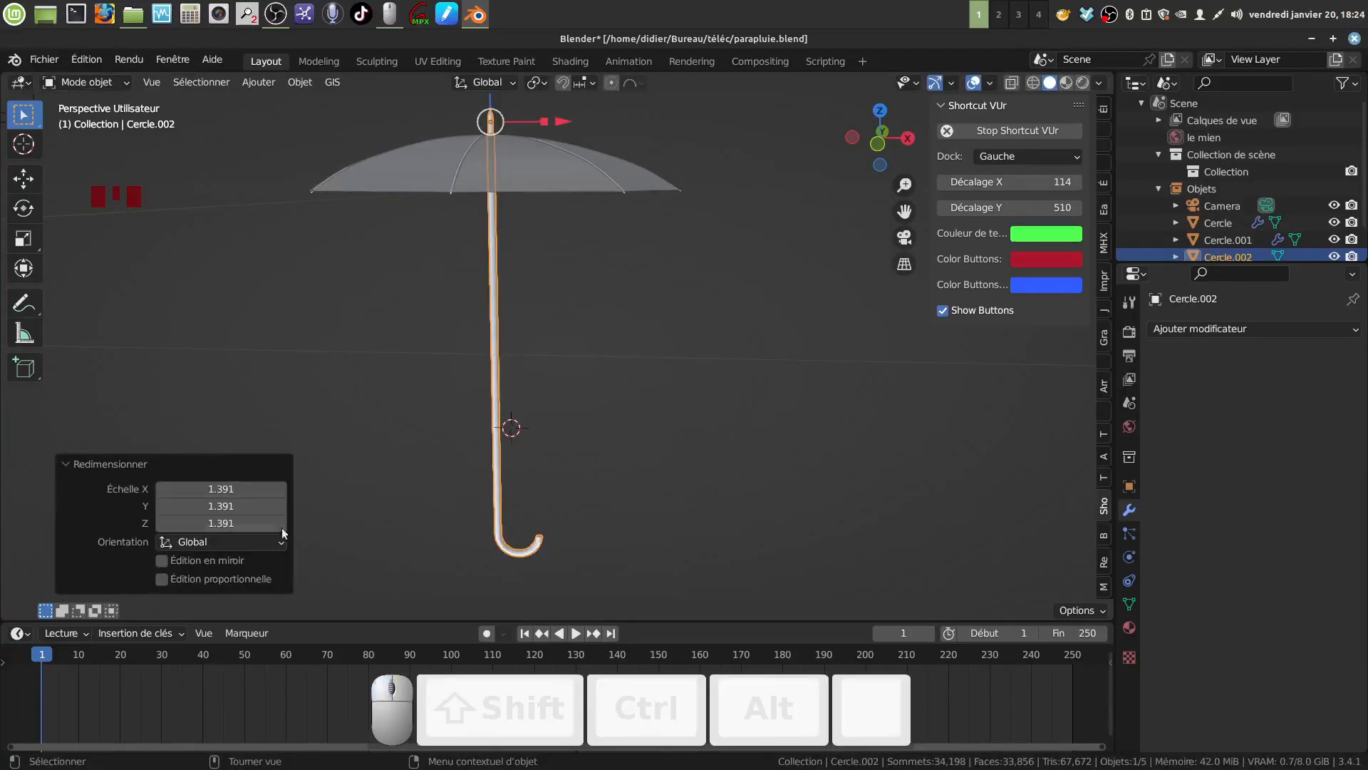
left_click(220, 523)
key("BackSpace")
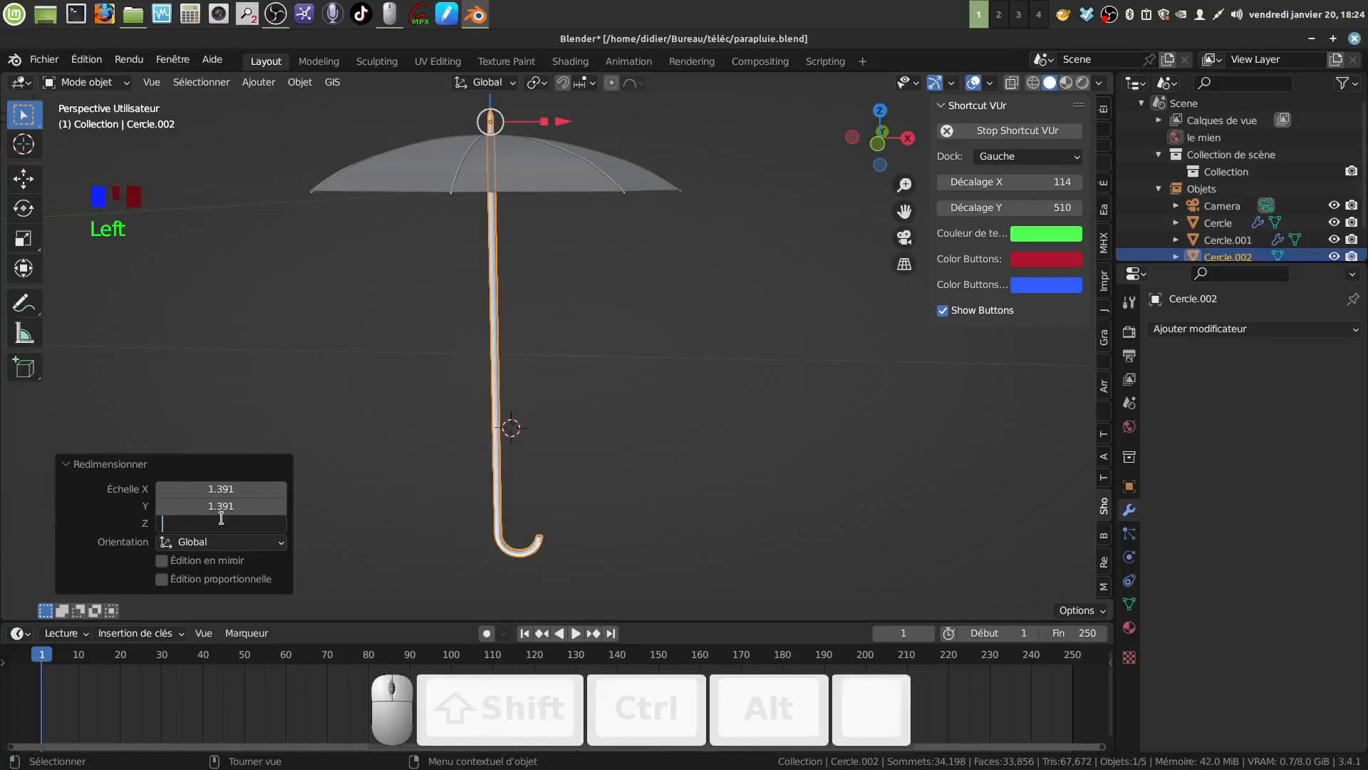
type("1")
left_click(378, 369)
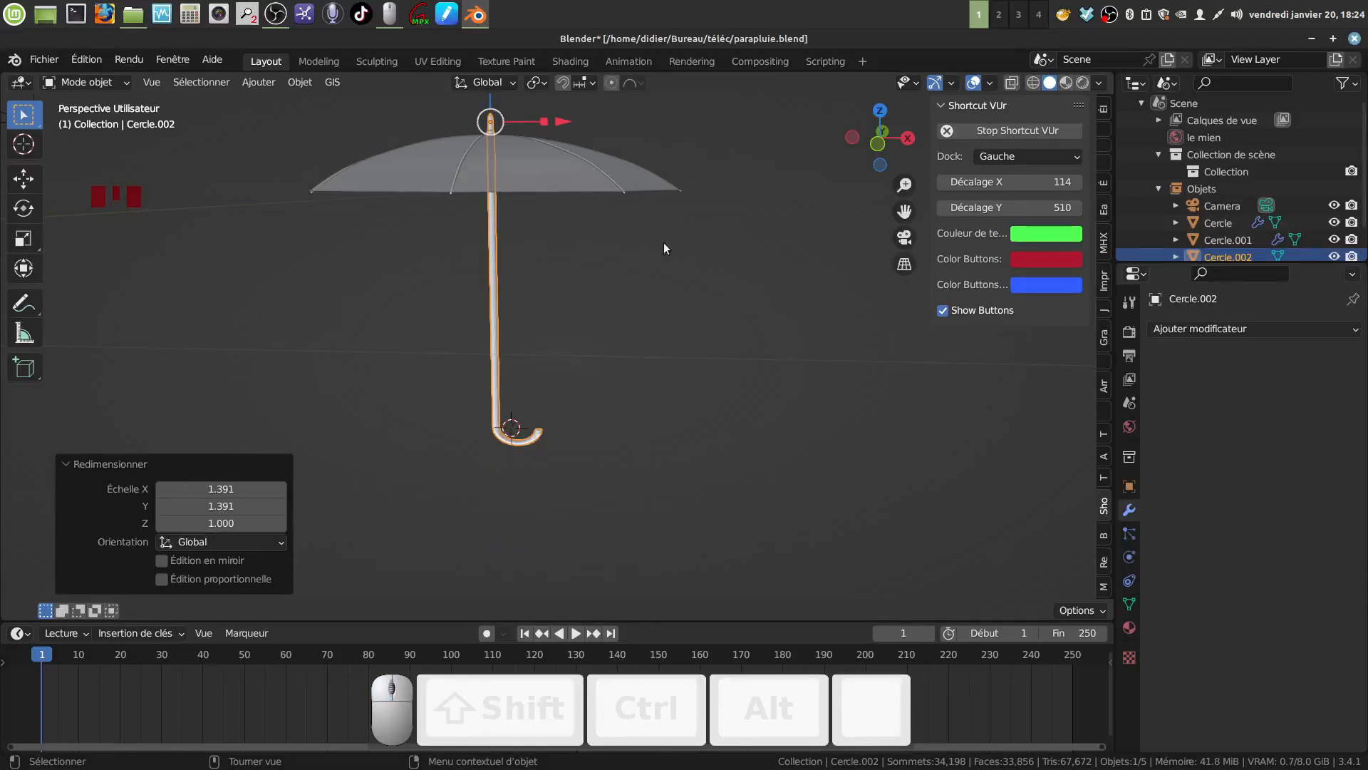
Delete all faces of the flattened hook in Edit Mode, growing the selection from the tip's face loop up to the straight shaft
middle_click_drag(664, 242, 608, 322)
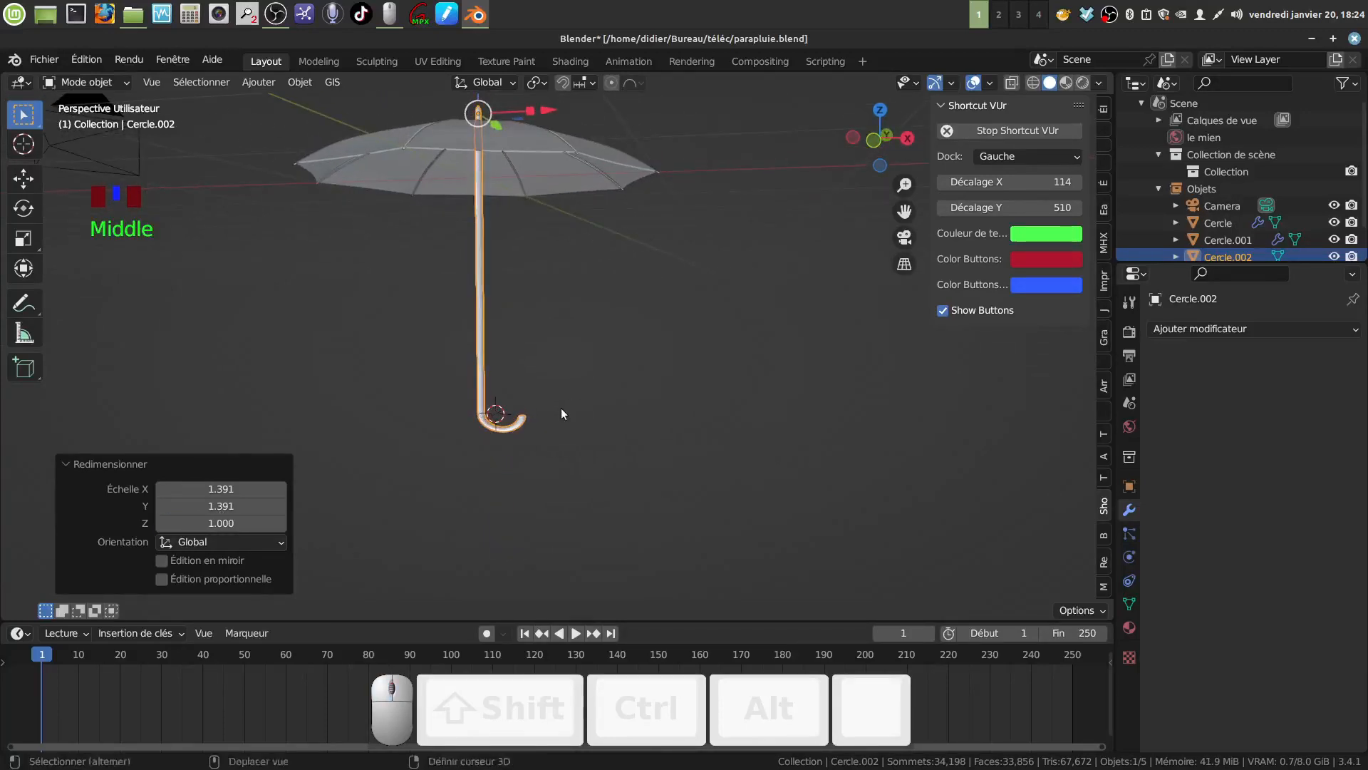
mouse_move(561, 413)
middle_mouse_down("shift")
mouse_move(555, 429)
mouse_move(568, 437)
mouse_move(570, 338)
mouse_move(549, 426)
middle_mouse_up("shift")
scroll(557, 358, "up", 3)
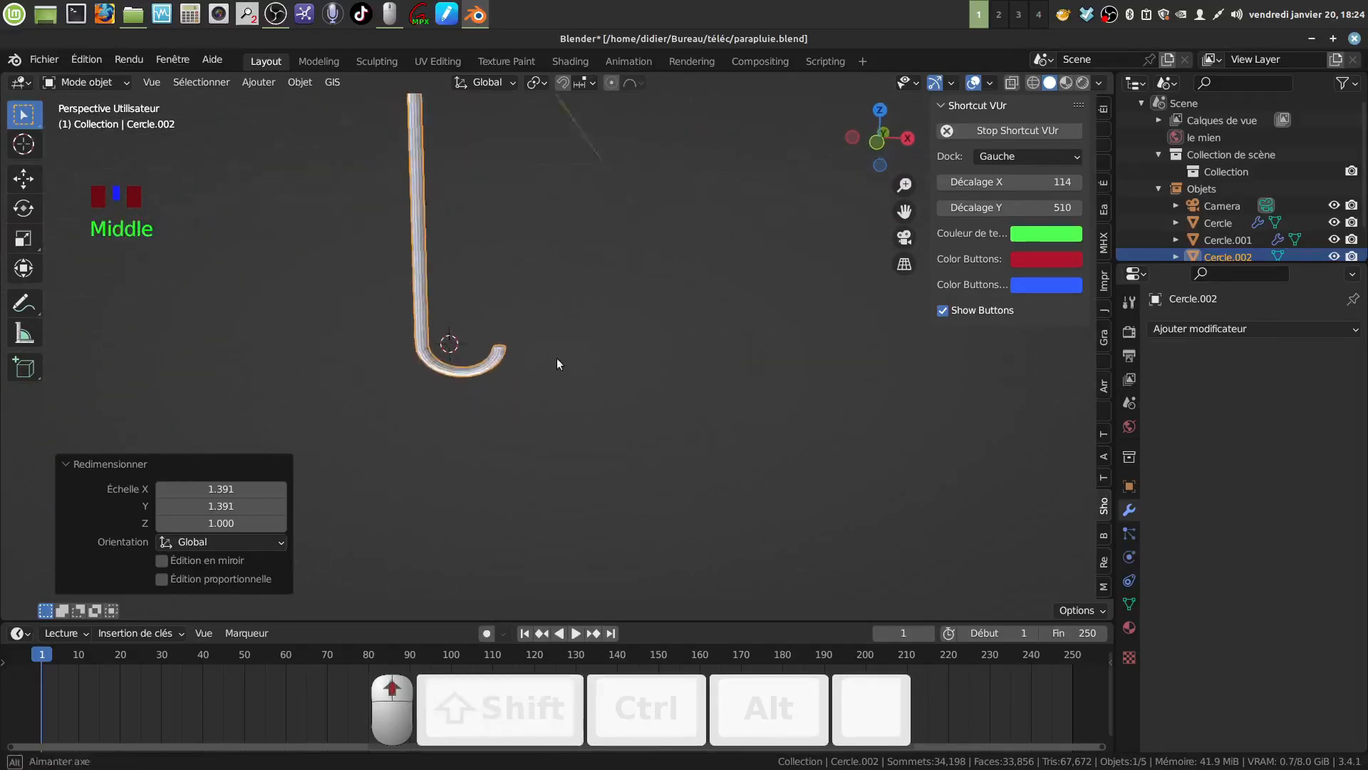
middle_click_drag(557, 358, 562, 369, "shift")
key("Tab")
scroll(529, 391, "up", 5)
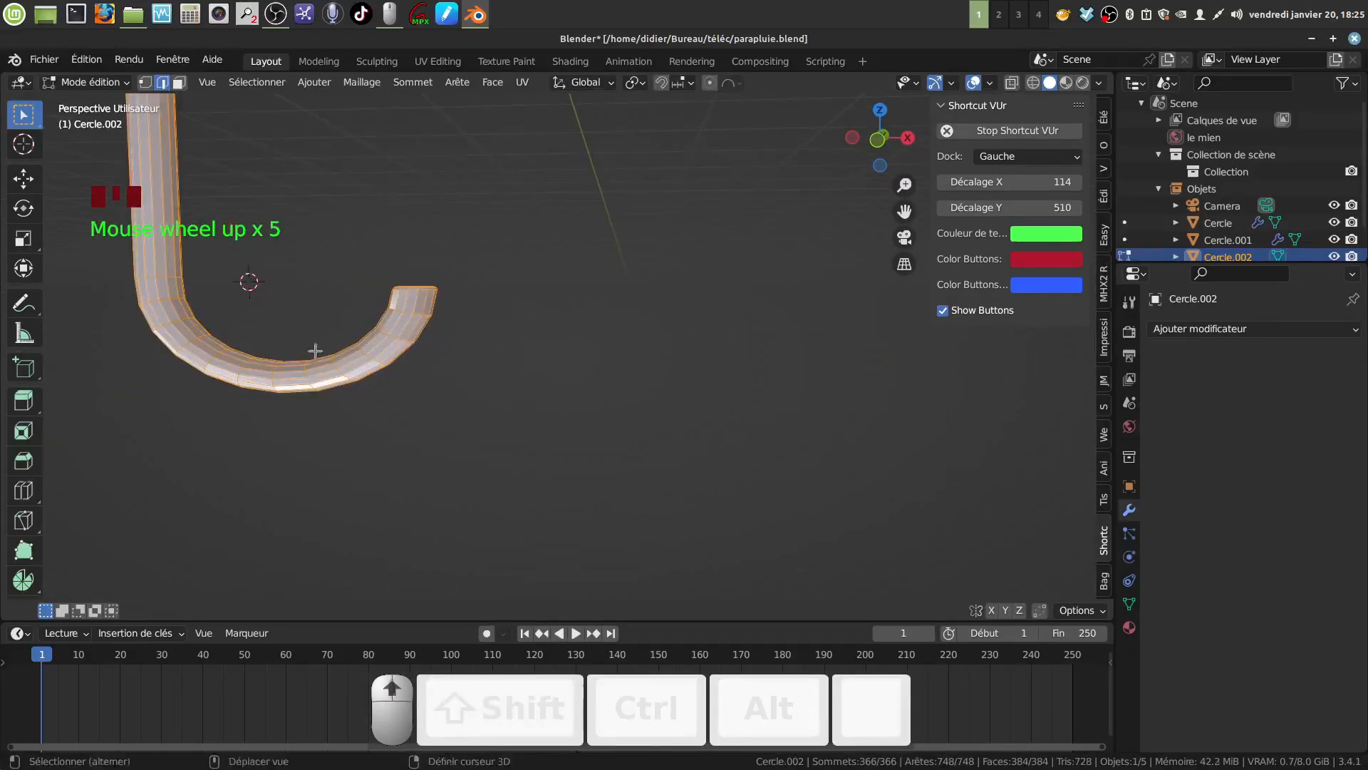
middle_click_drag(314, 350, 126, 122, "shift")
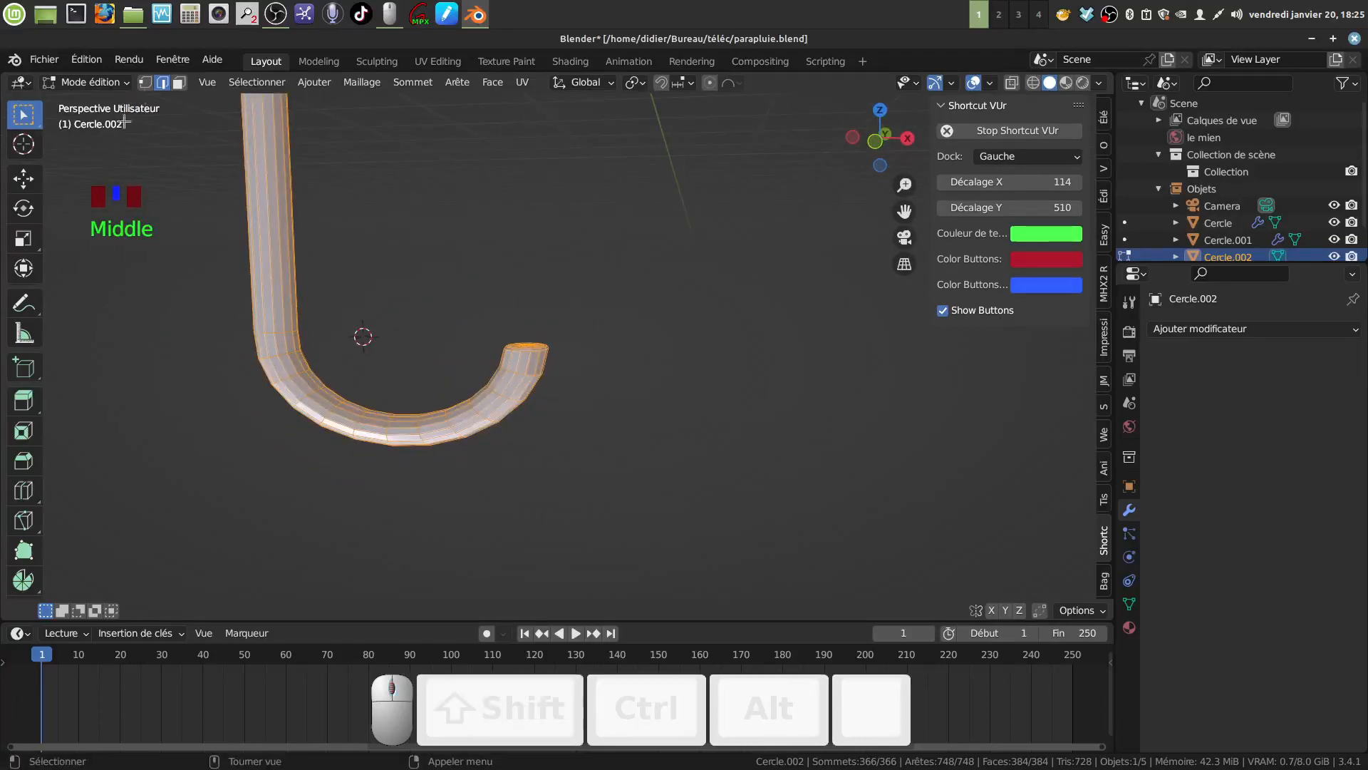
left_click(179, 83)
key("a")
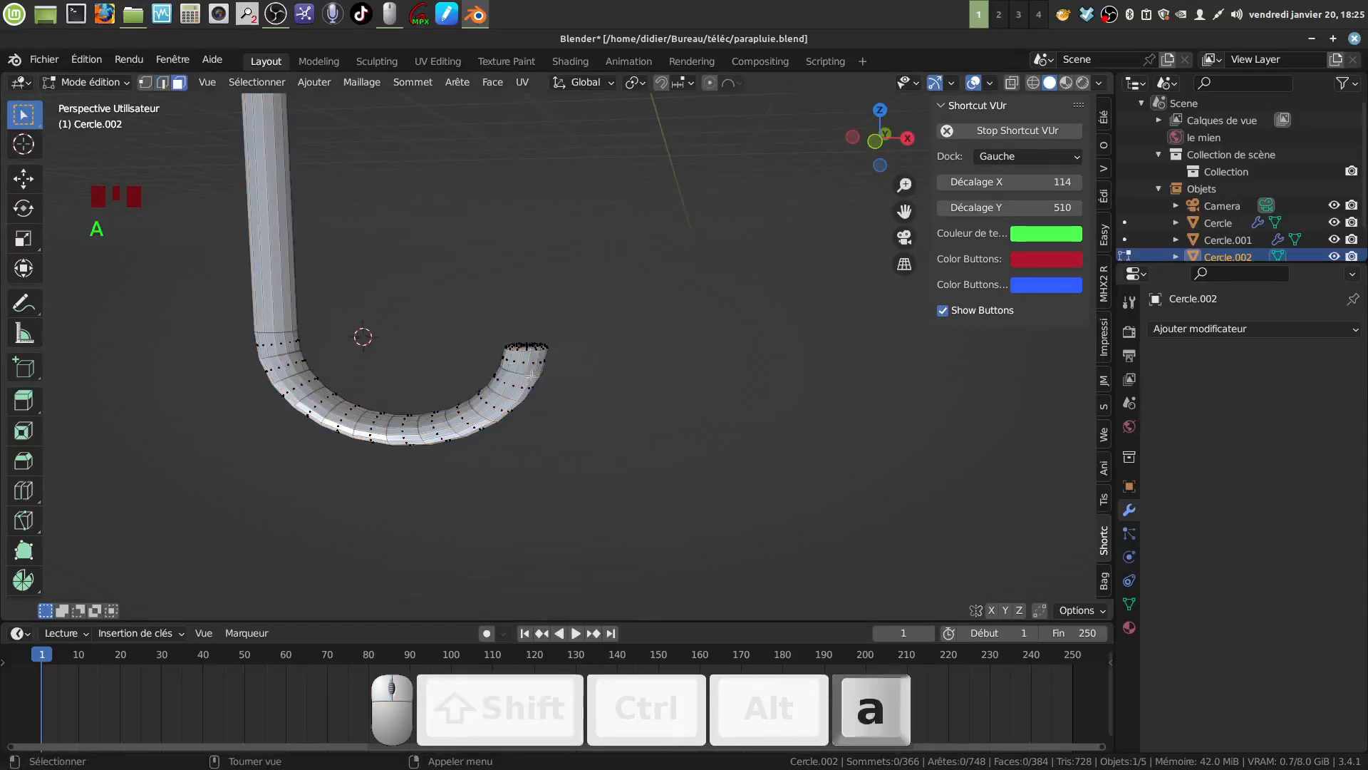
left_click(540, 365, "alt")
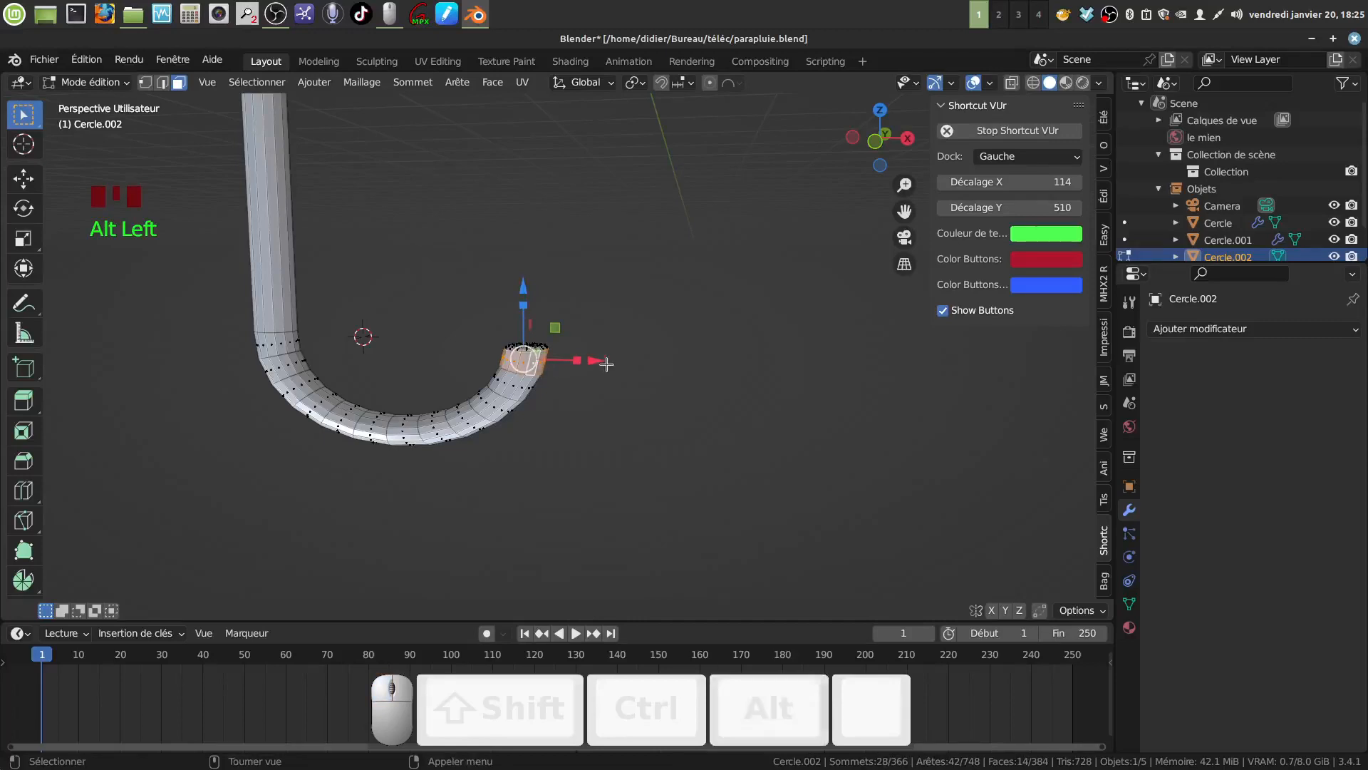
key("ctrl+KP_Add")
key("ctrl+KP_Add")
key("ctrl+KP_Add")
key("ctrl+KP_Add")
key("ctrl+KP_Add")
key("ctrl+KP_Add")
key("ctrl+KP_Add")
key("ctrl+KP_Add")
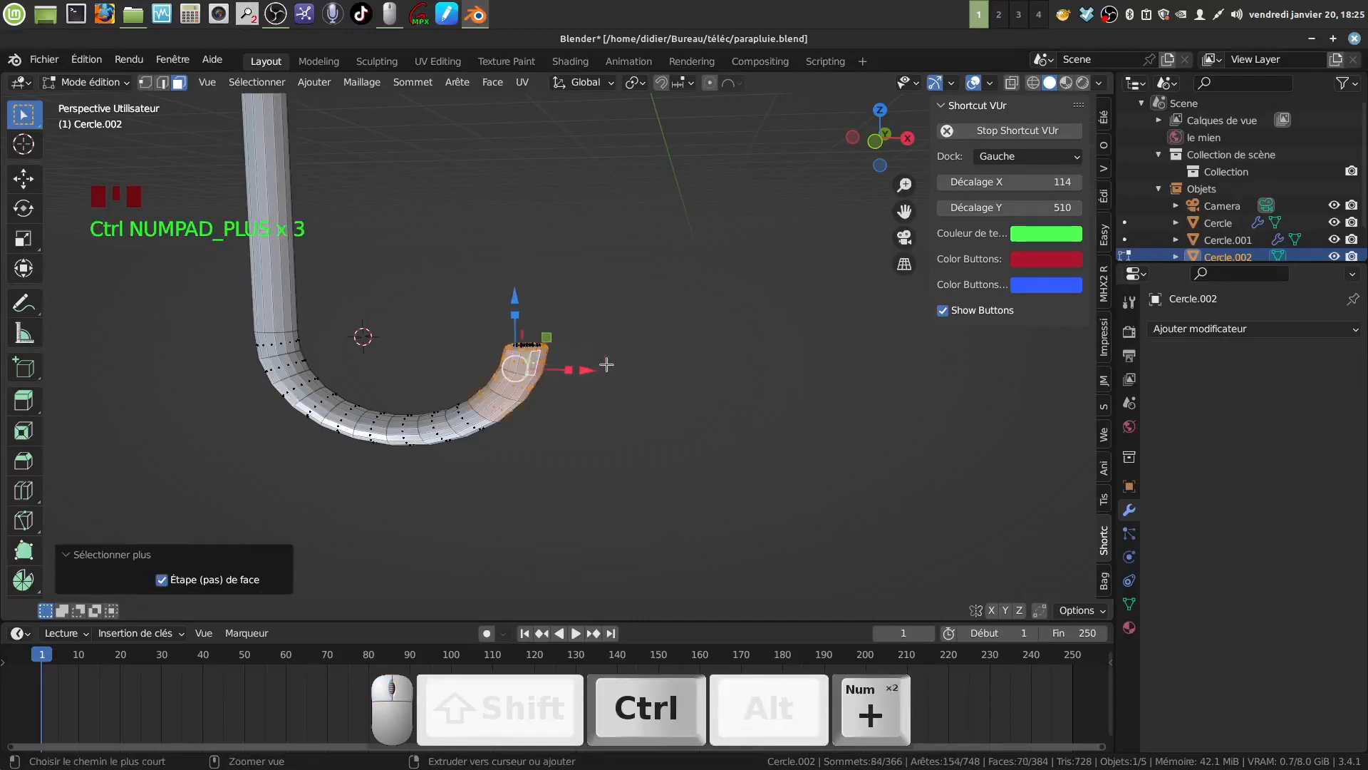
key("ctrl+KP_Add")
key("ctrl+KP_Add")
key("ctrl+KP_Add")
key("ctrl+KP_Add")
key("ctrl+KP_Add")
key("ctrl+KP_Add")
key("ctrl+KP_Add")
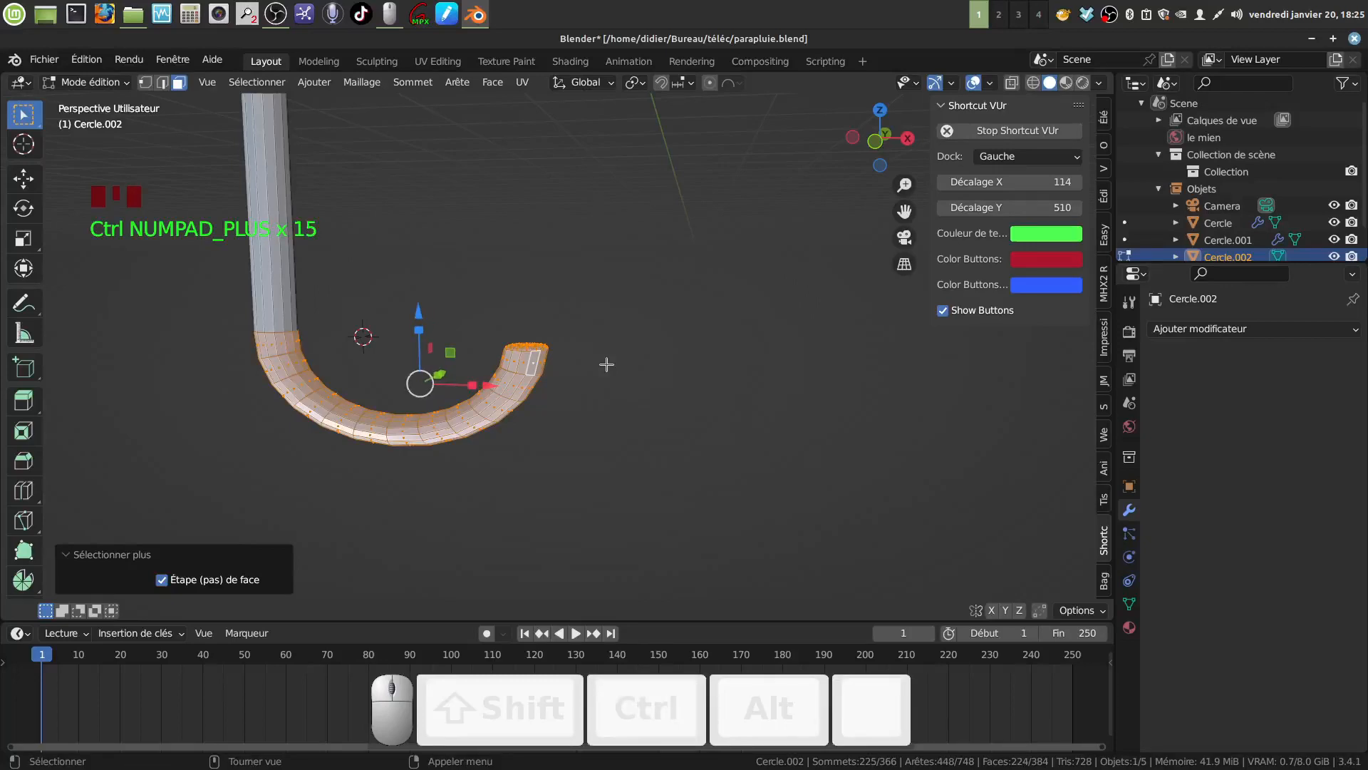
key("x")
left_click(570, 399)
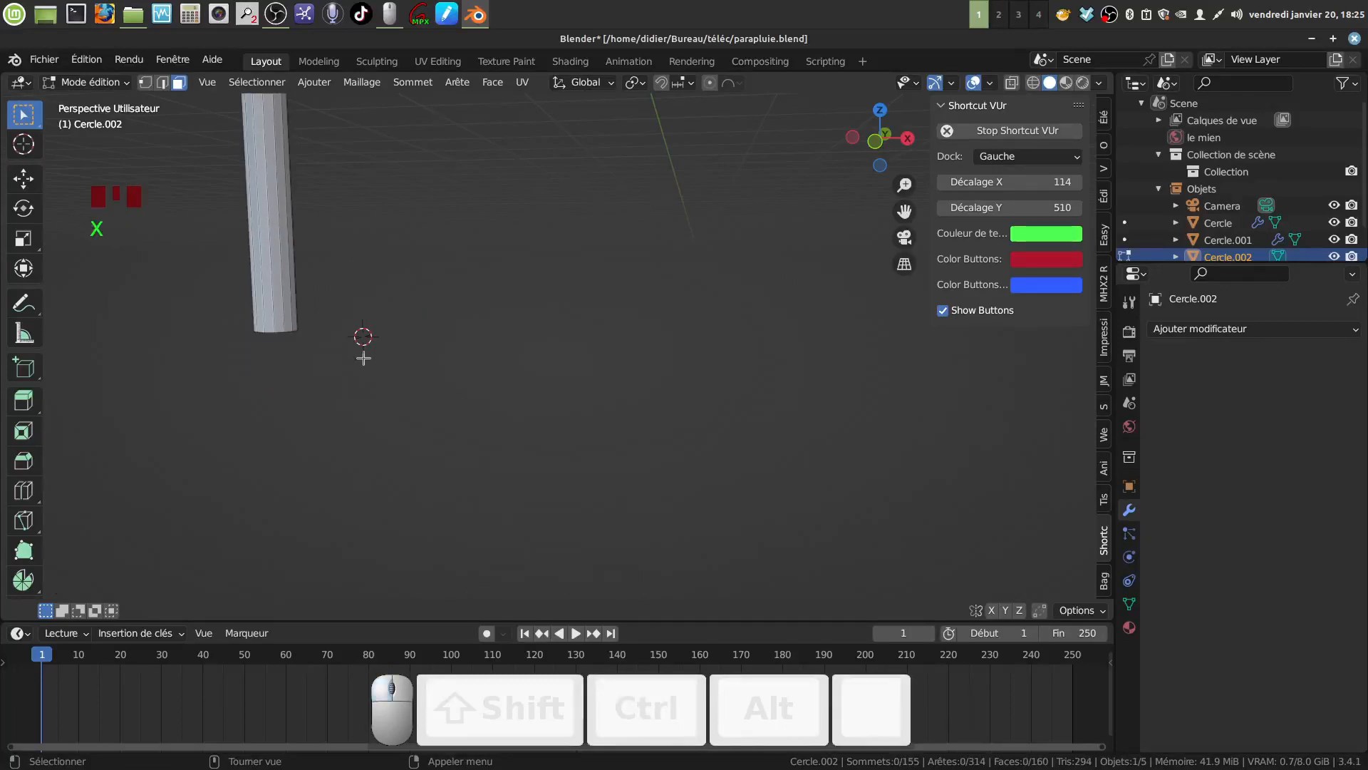
Select the vertex loop at the shaft's open lower end and view it in front orthographic projection
left_click(145, 82)
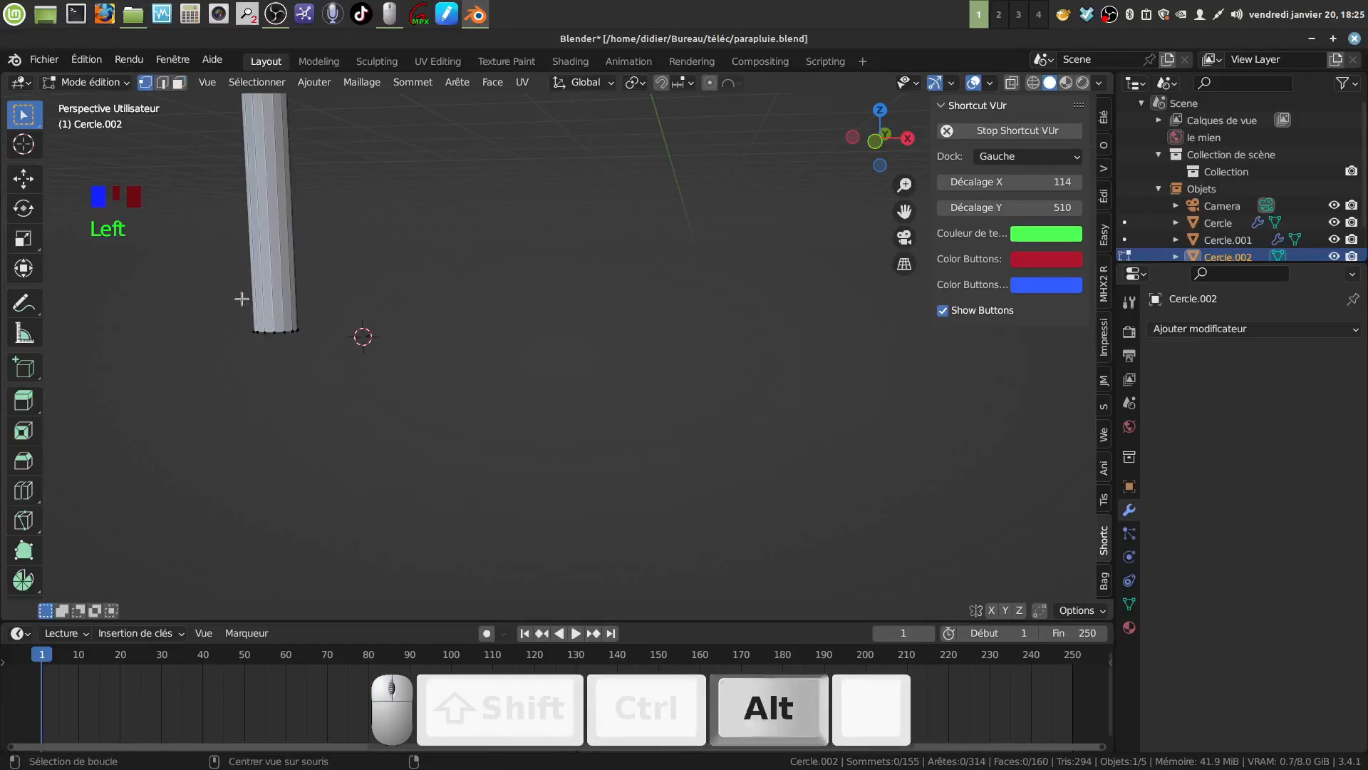
left_click(280, 332, "alt")
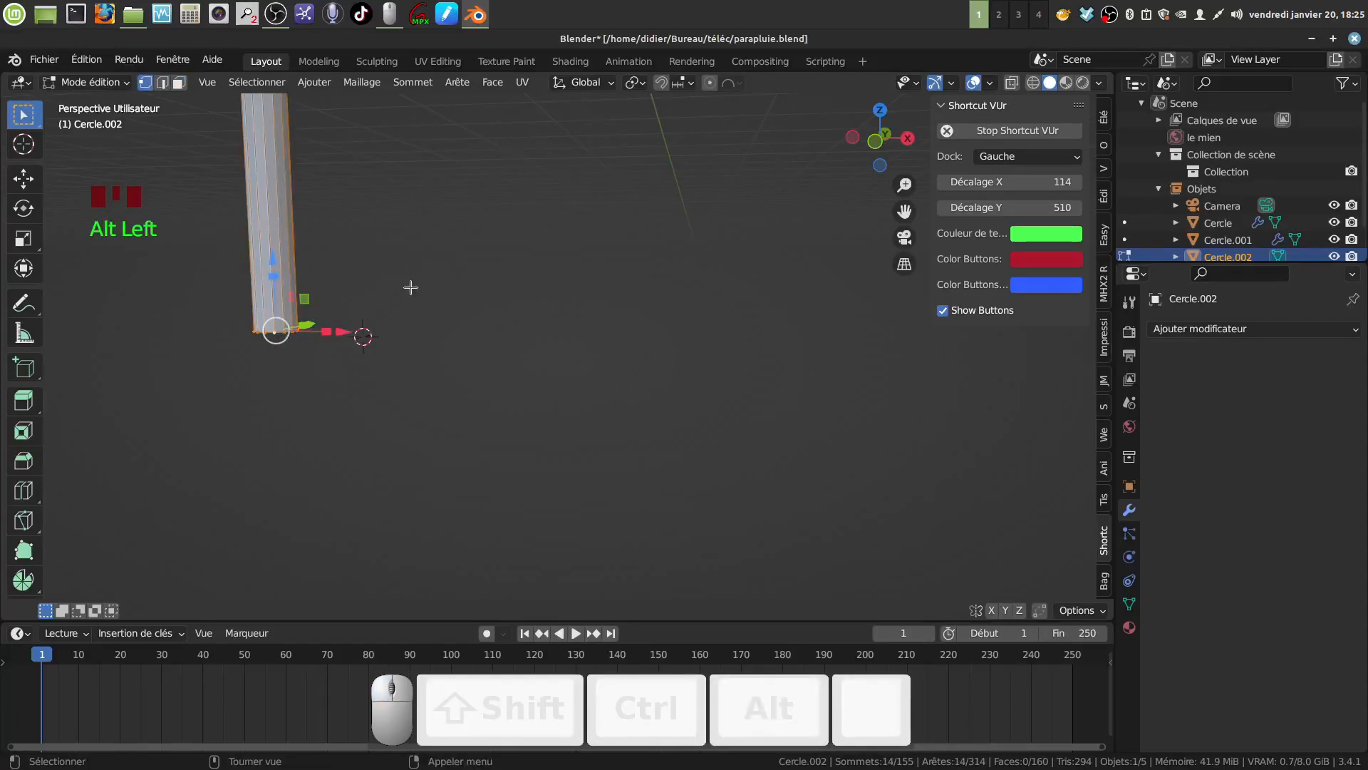
key("KP_1")
scroll(524, 324, "down", 3)
scroll(518, 323, "up", 4)
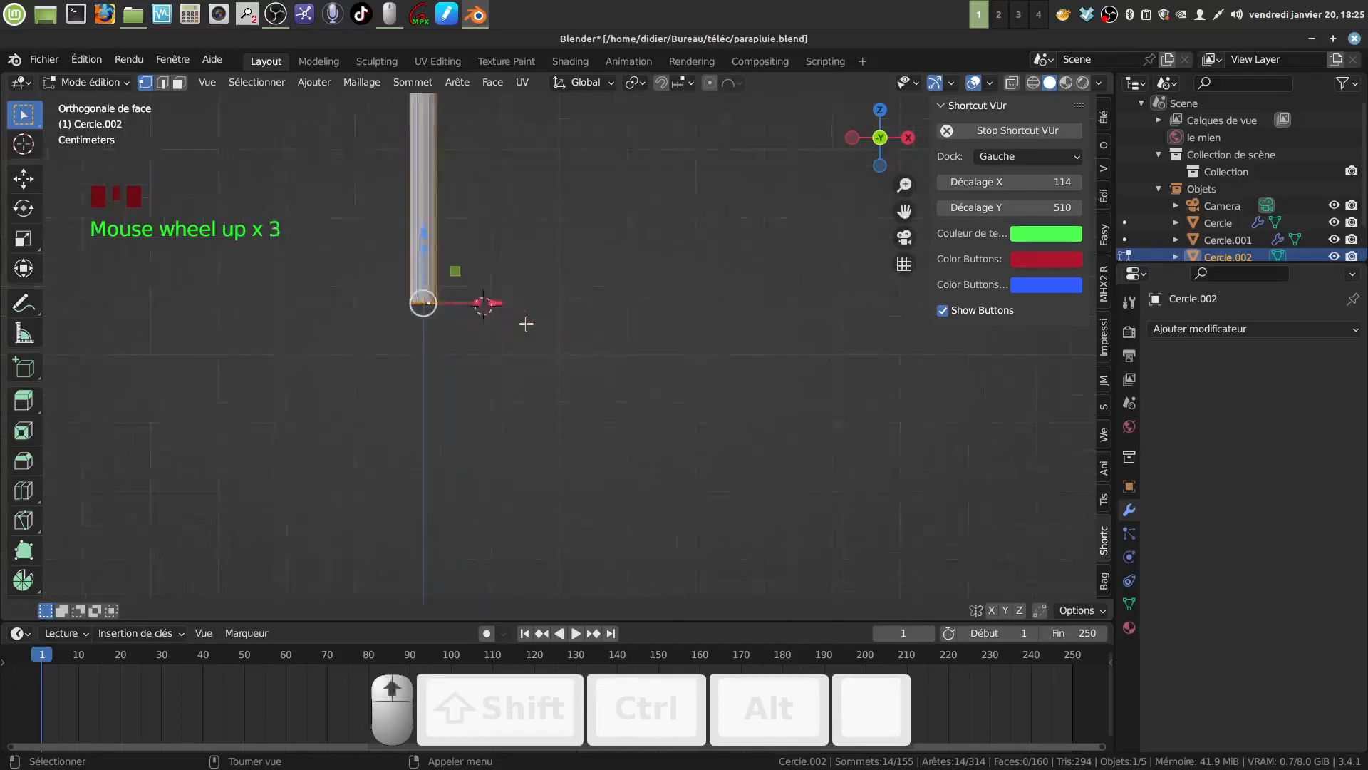
middle_click_drag(518, 322, 579, 359, "shift")
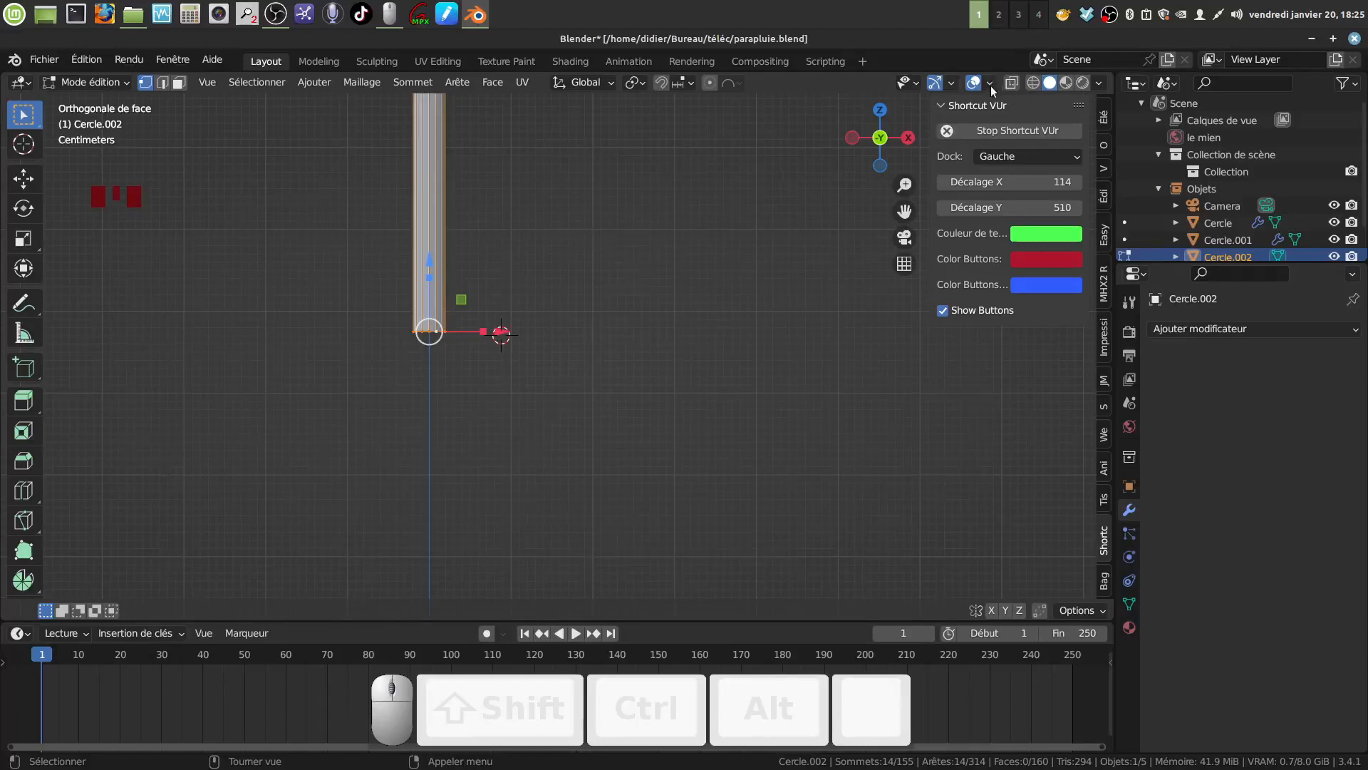
Place the 3D cursor beside the shaft's open lower end, at about X 0.105 m and Z -1.33 m, hiding the gizmos meanwhile
left_click(938, 83)
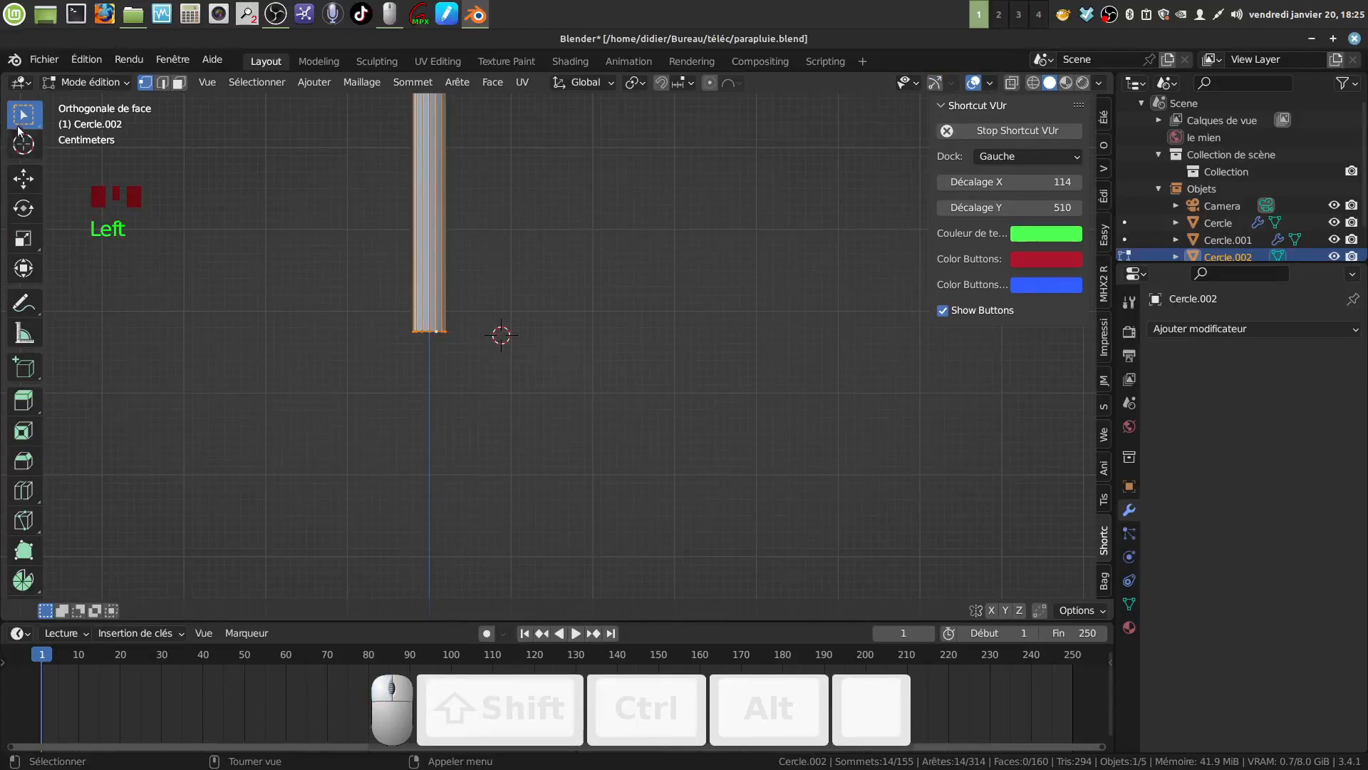
left_click(23, 145)
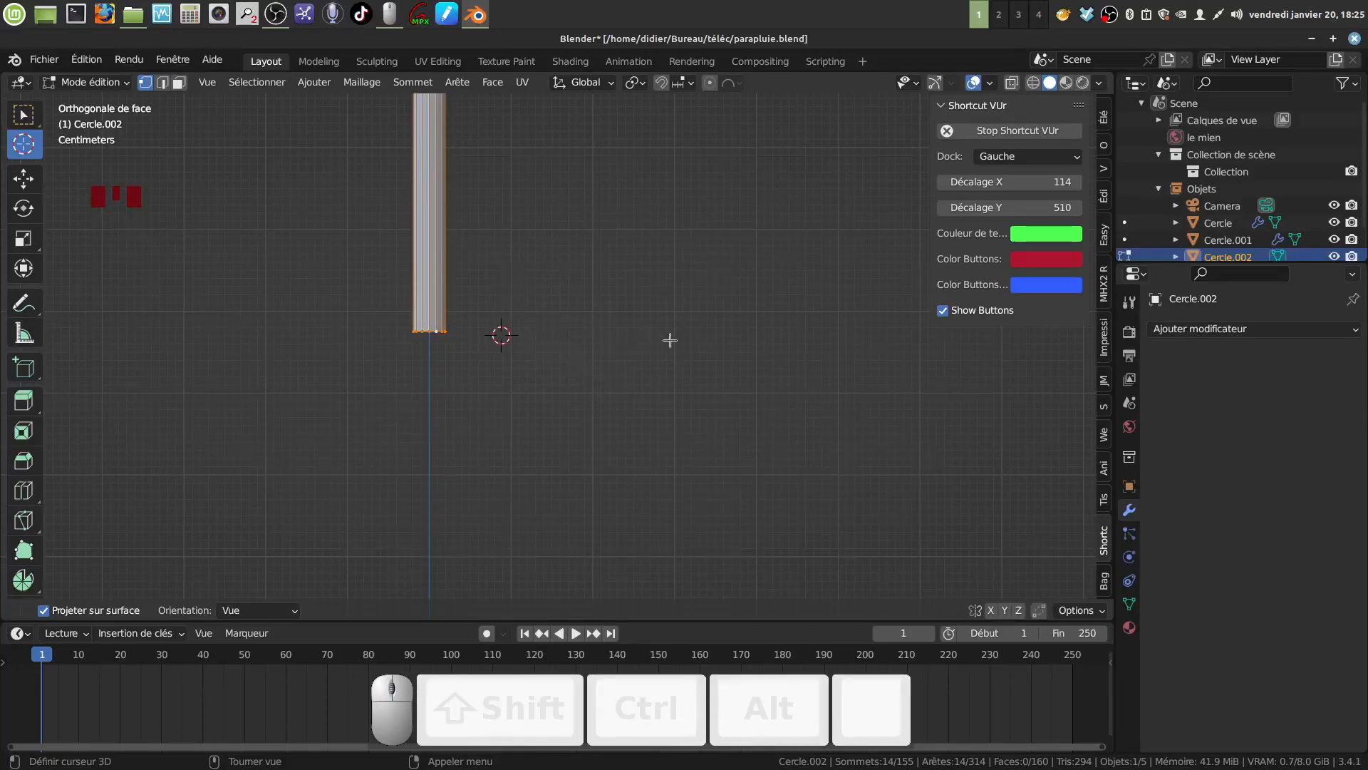
left_click(670, 340)
left_click(516, 333)
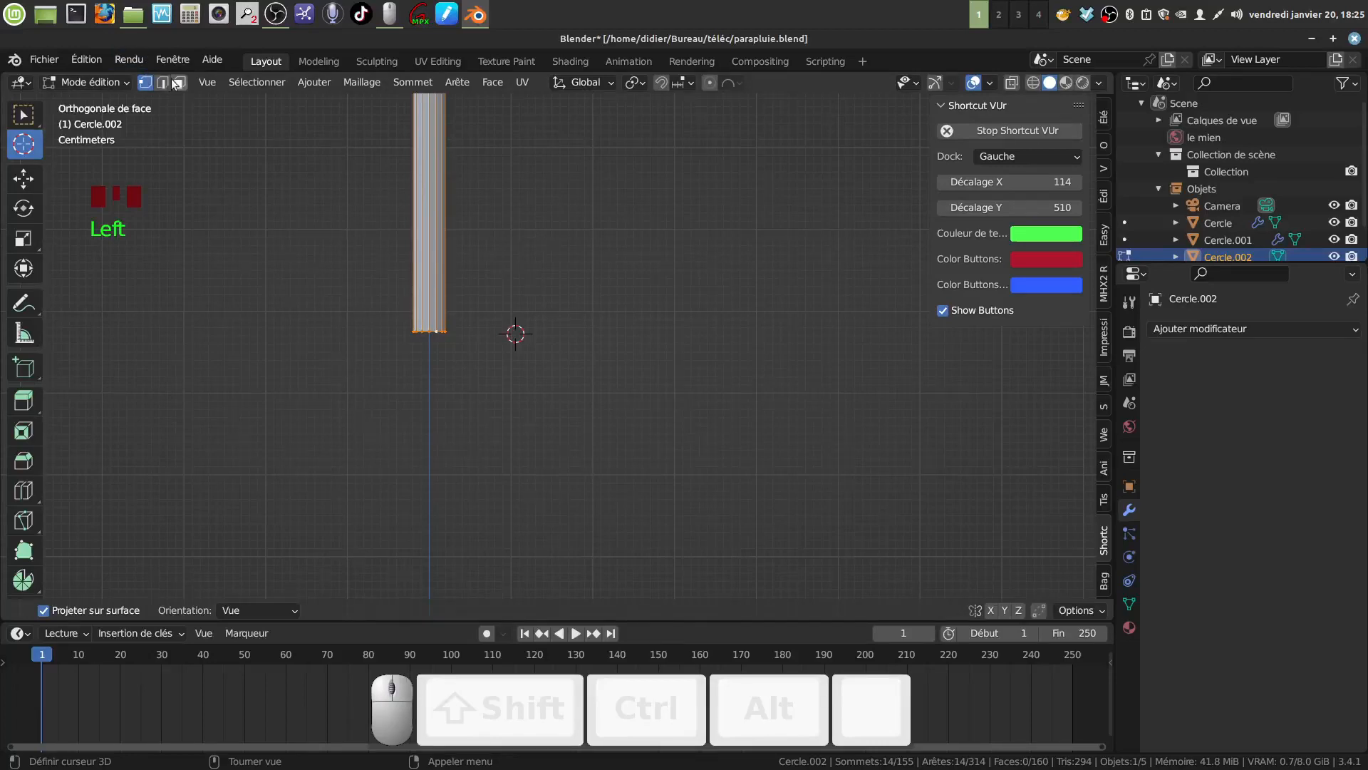
left_click(936, 84)
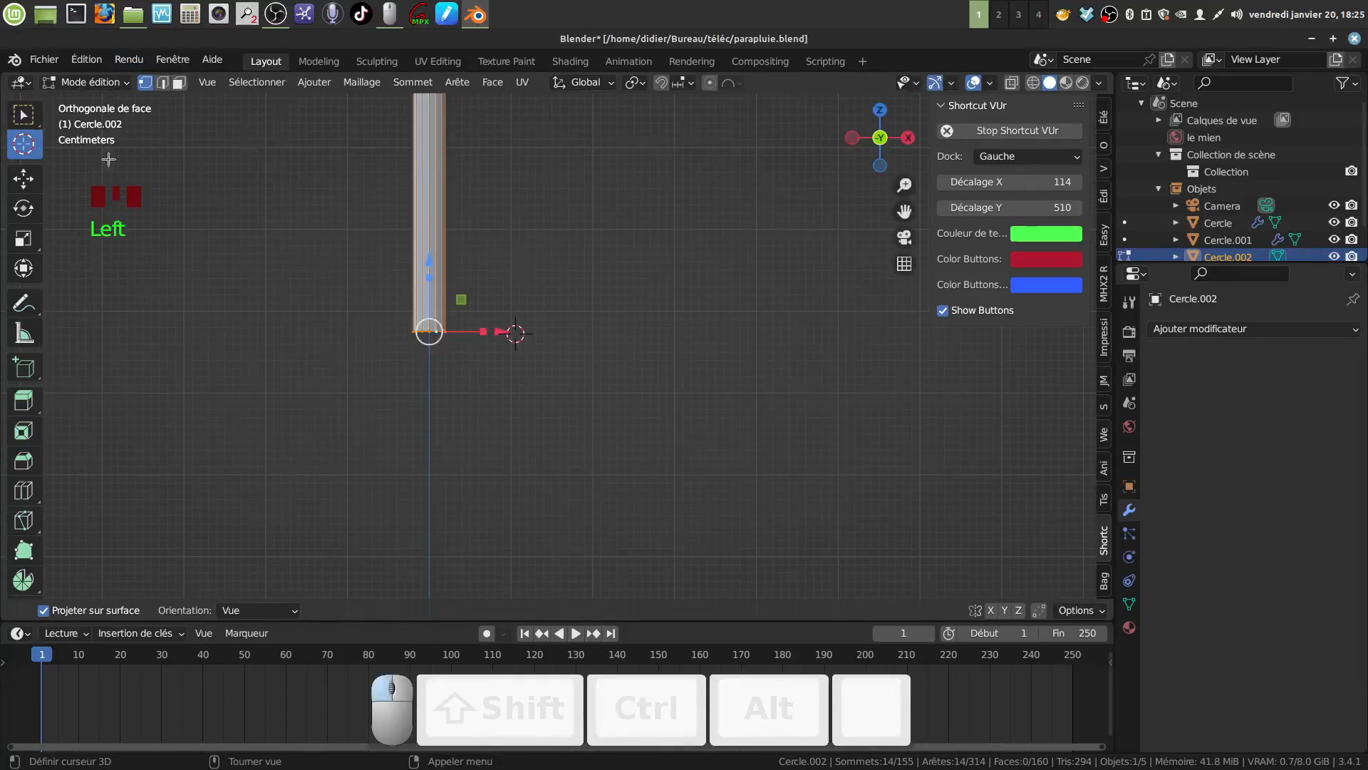
left_click(23, 116)
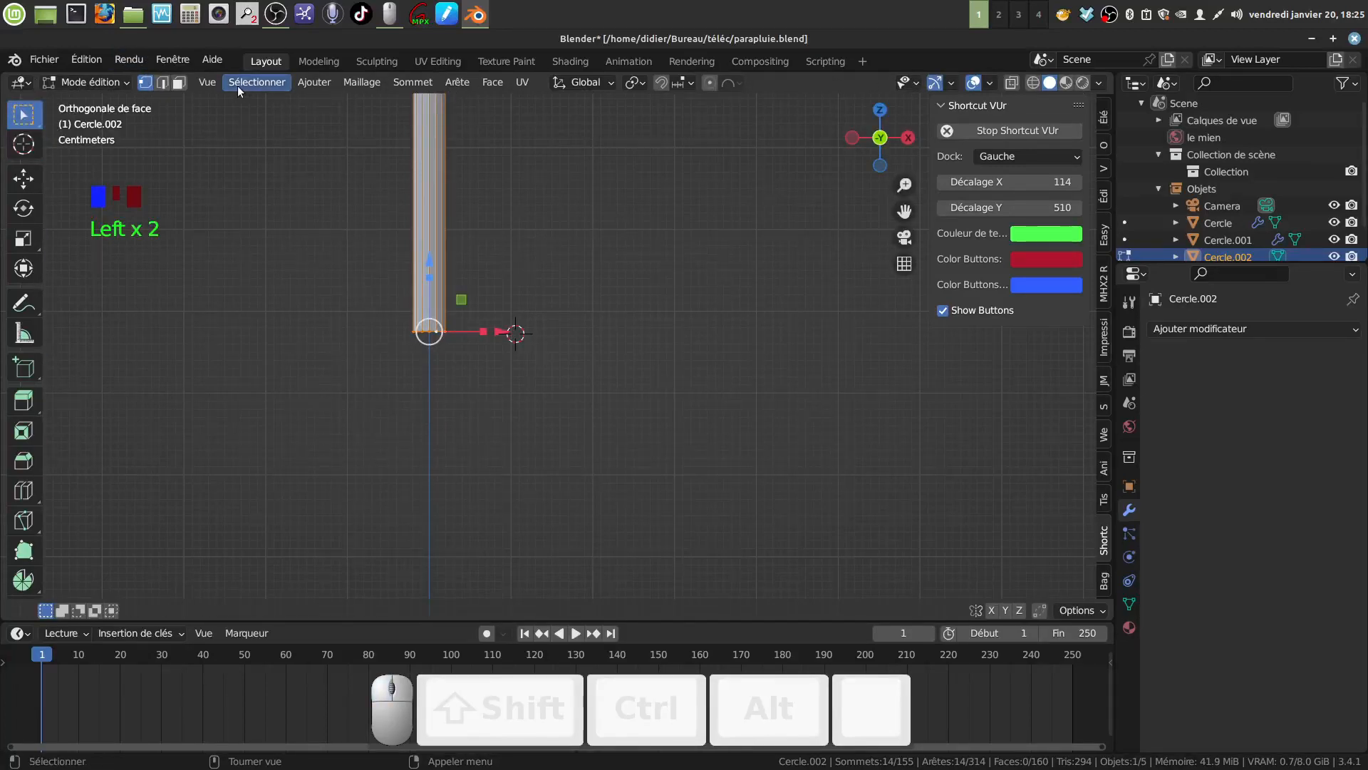
Spin the shaft's lower loop 180° around the 3D cursor on the Y axis in 12 steps to form the hook
left_click_drag(23, 580, 57, 595)
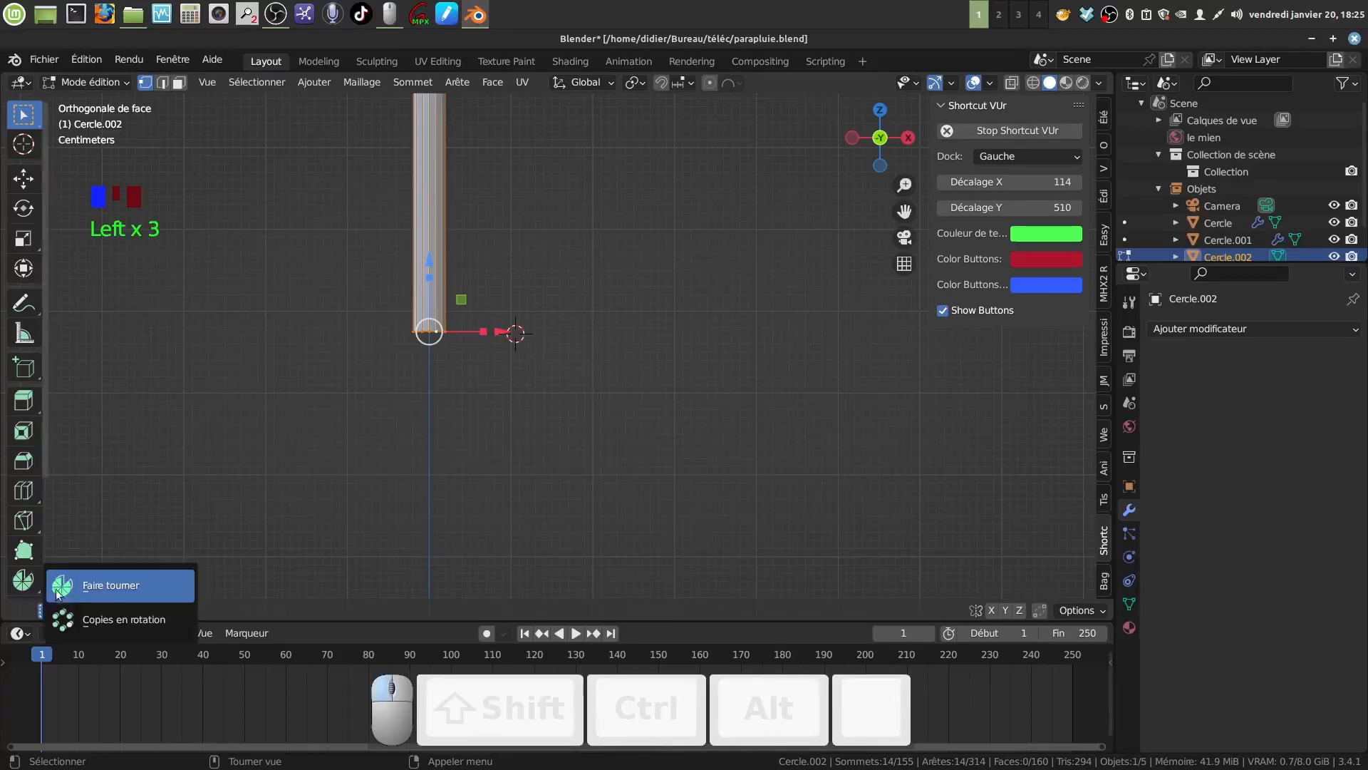
left_click(57, 594)
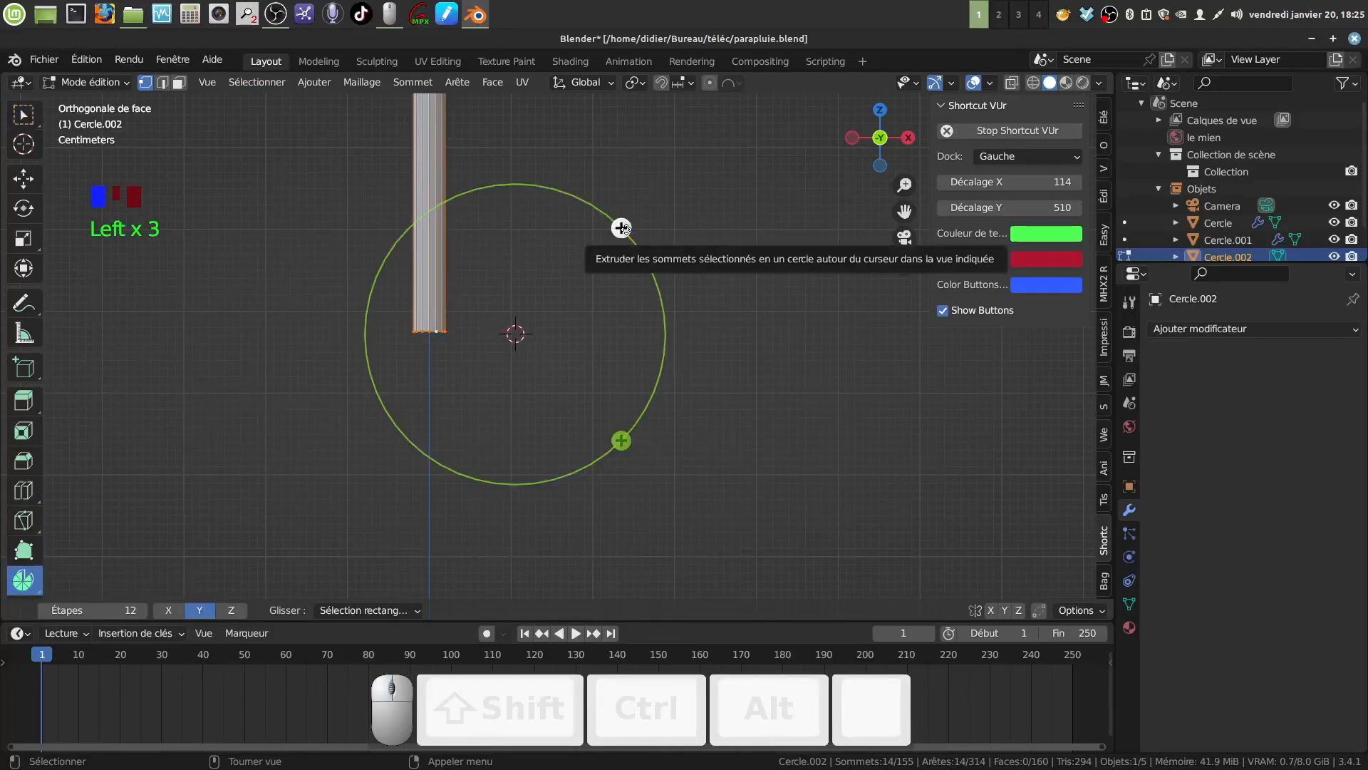
left_click(622, 228)
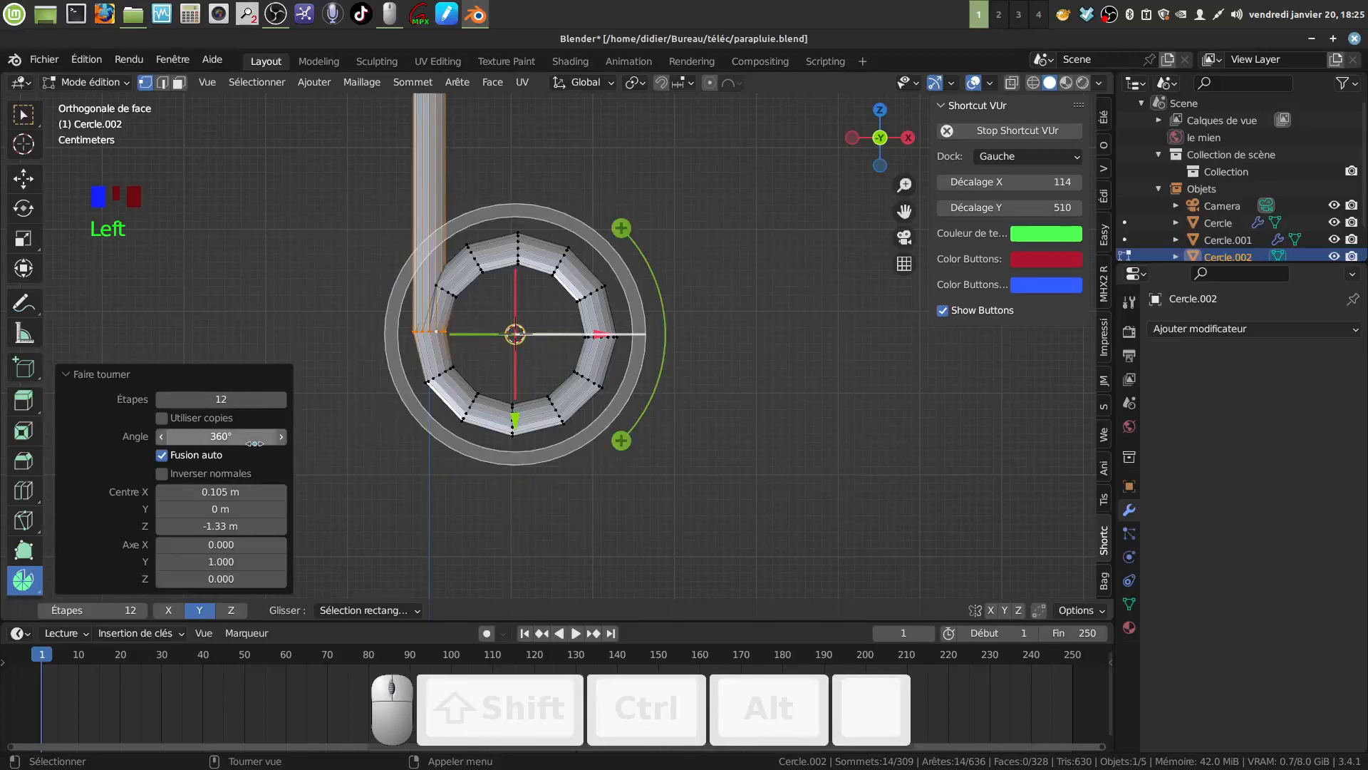
left_click(204, 435)
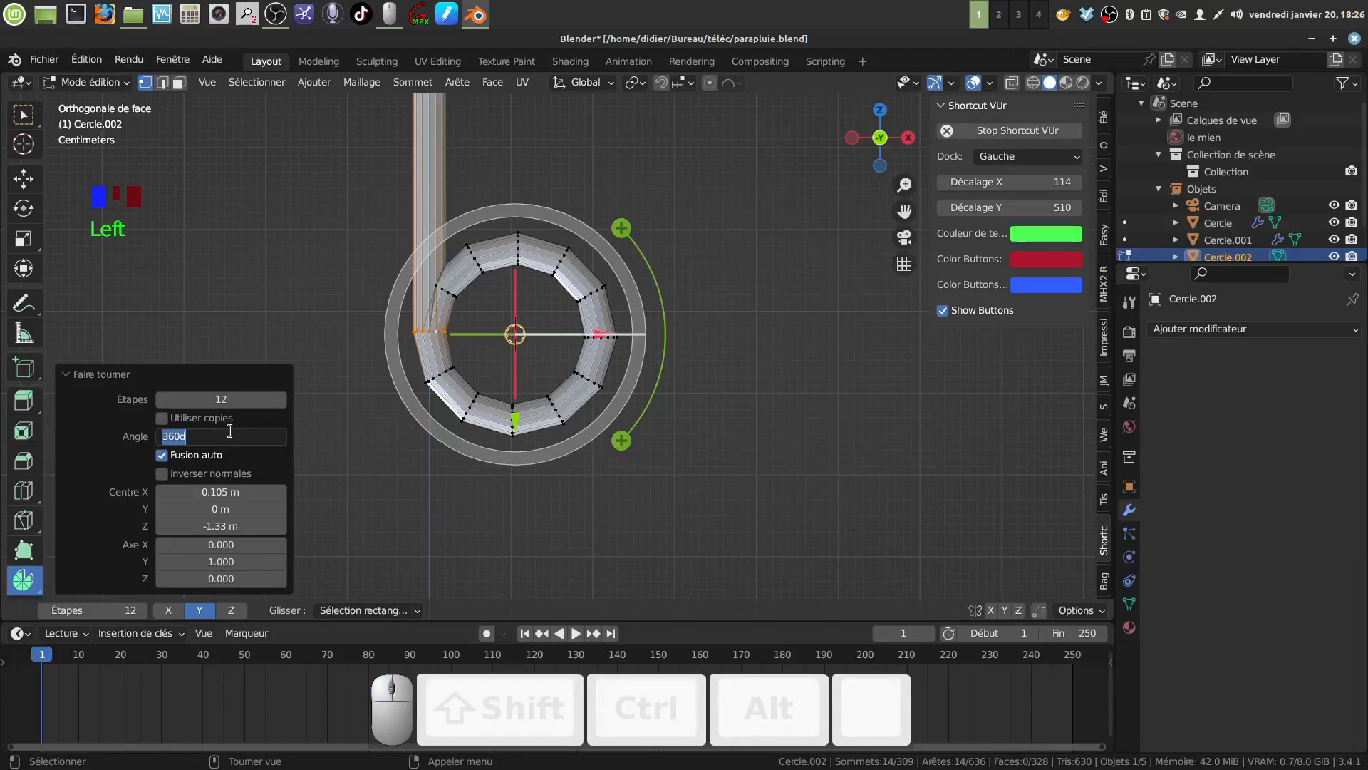
key("BackSpace")
type("1")
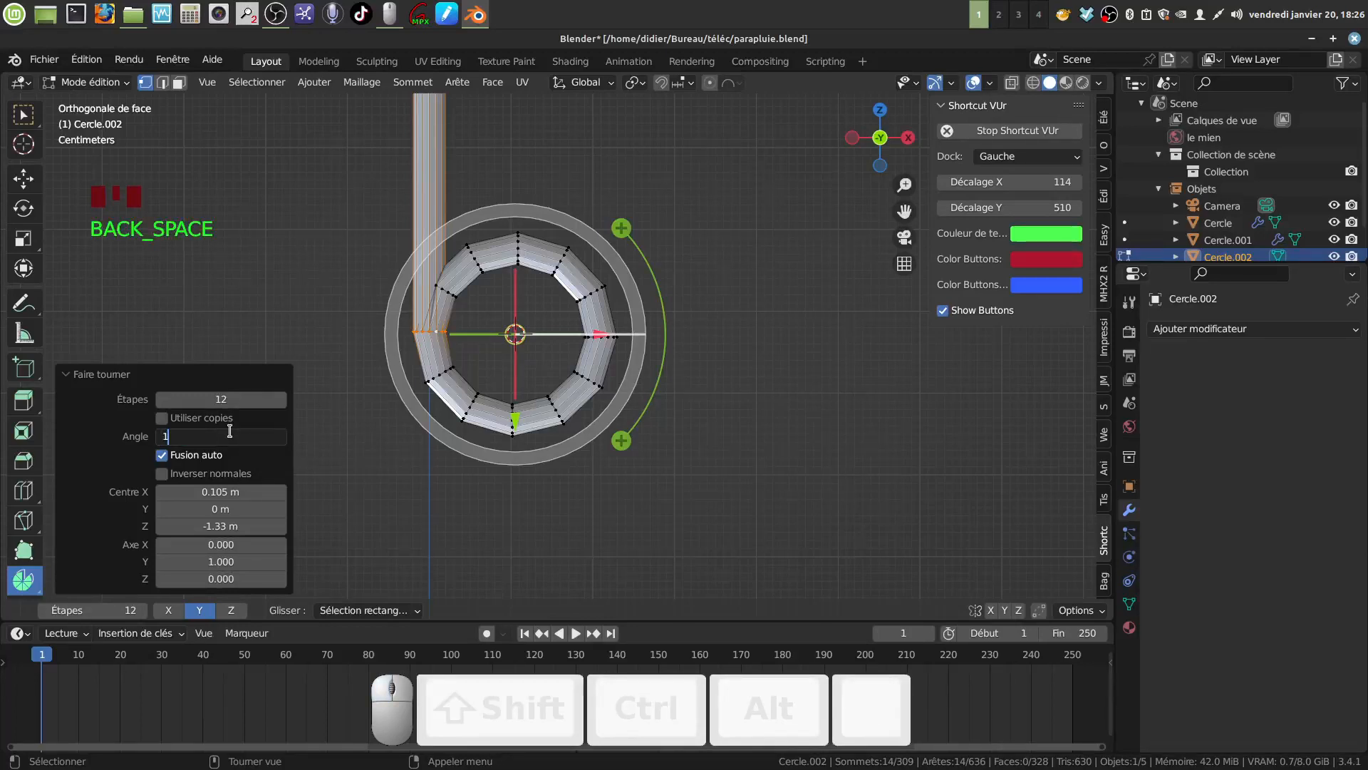
type("80")
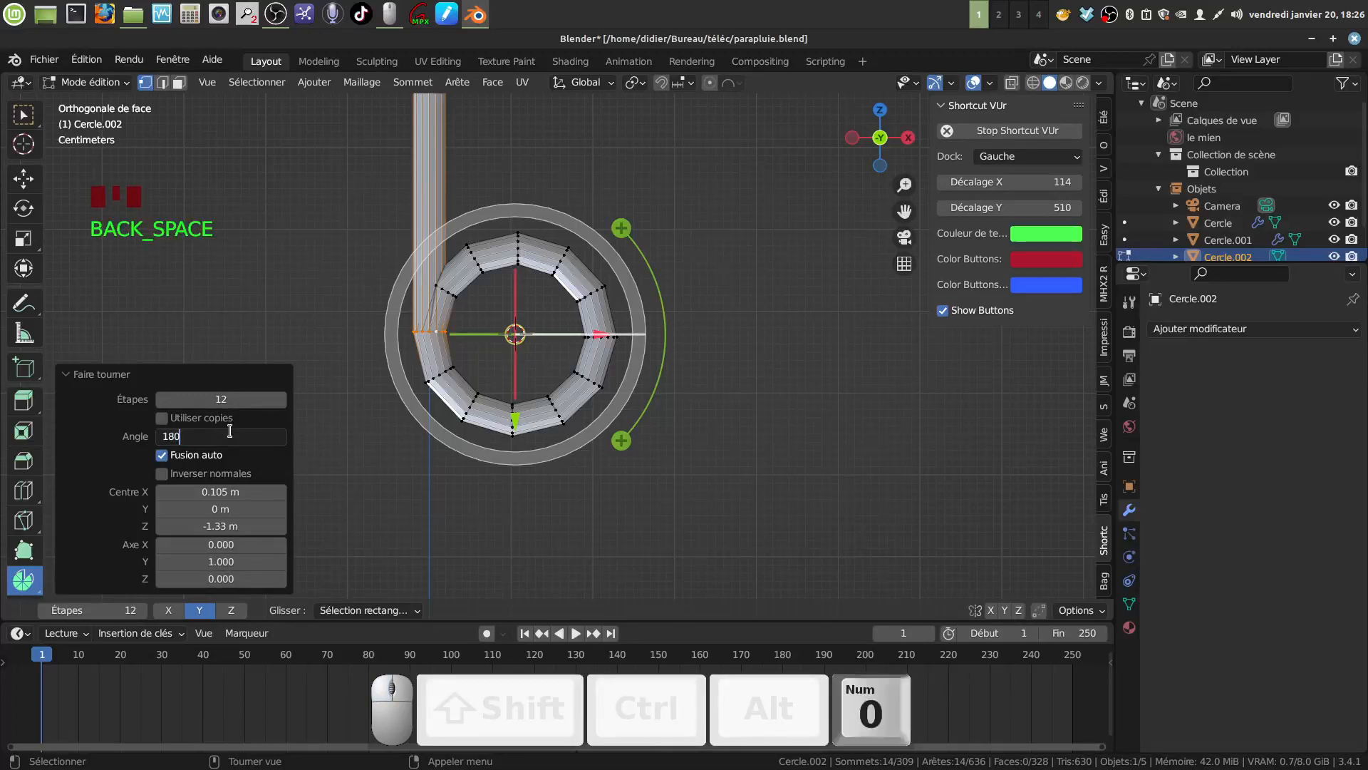
left_click(277, 314)
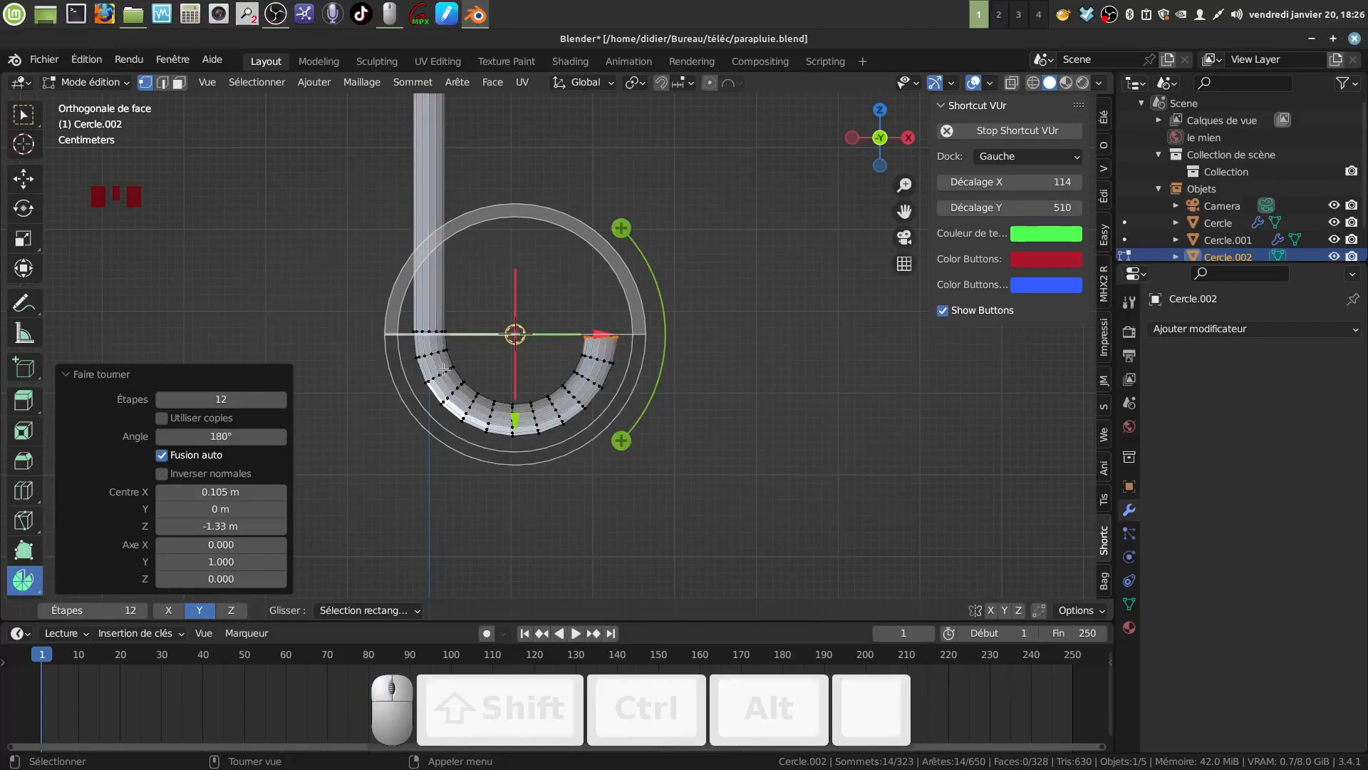
scroll(687, 387, "down", 3)
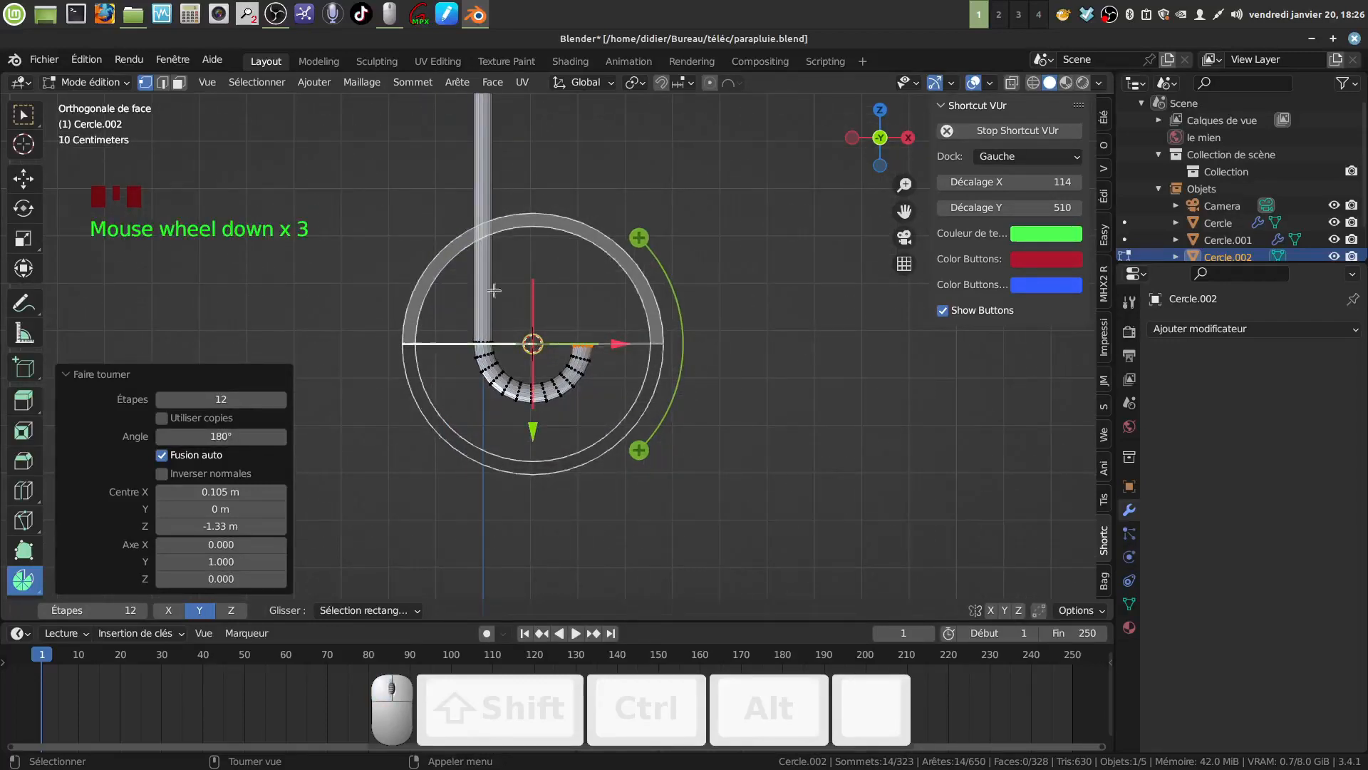
left_click(21, 120)
scroll(703, 277, "down", 5)
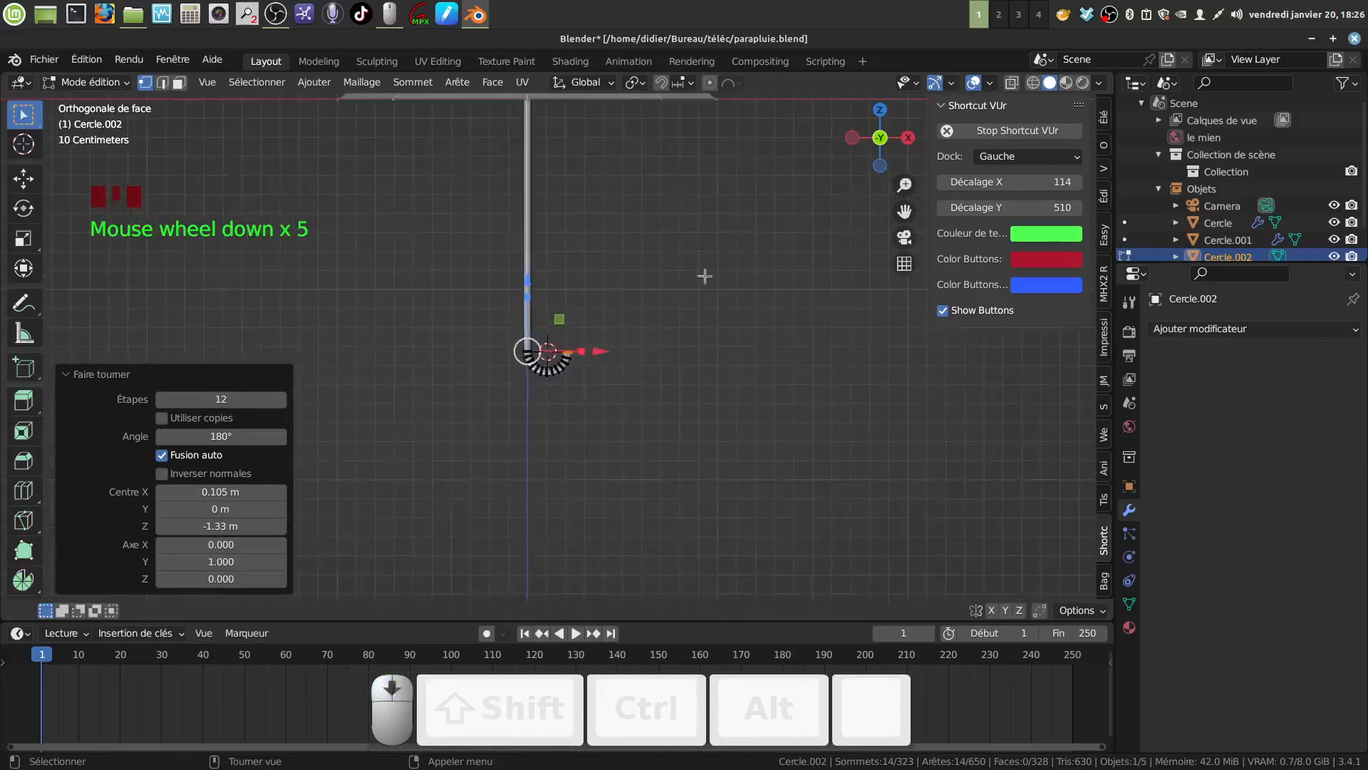
Cap the hook's open end by extruding its edge loop and scaling the extrusion to 0
scroll(680, 290, "down", 4)
scroll(646, 361, "up", 4)
middle_click_drag(647, 362, 608, 458)
scroll(628, 379, "up", 5)
scroll(627, 380, "up", 5)
middle_click_drag(635, 315, 646, 300)
key("e")
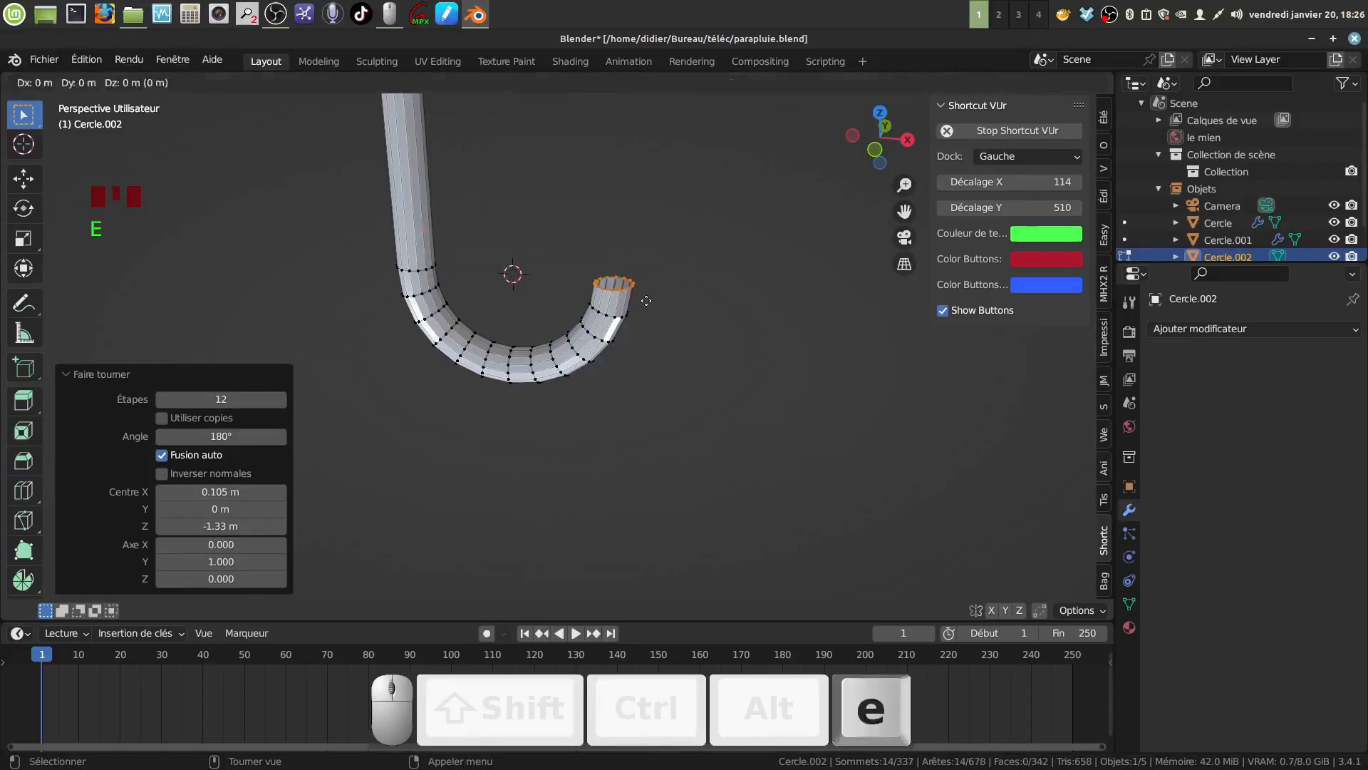
key("s")
key("0")
key("Return")
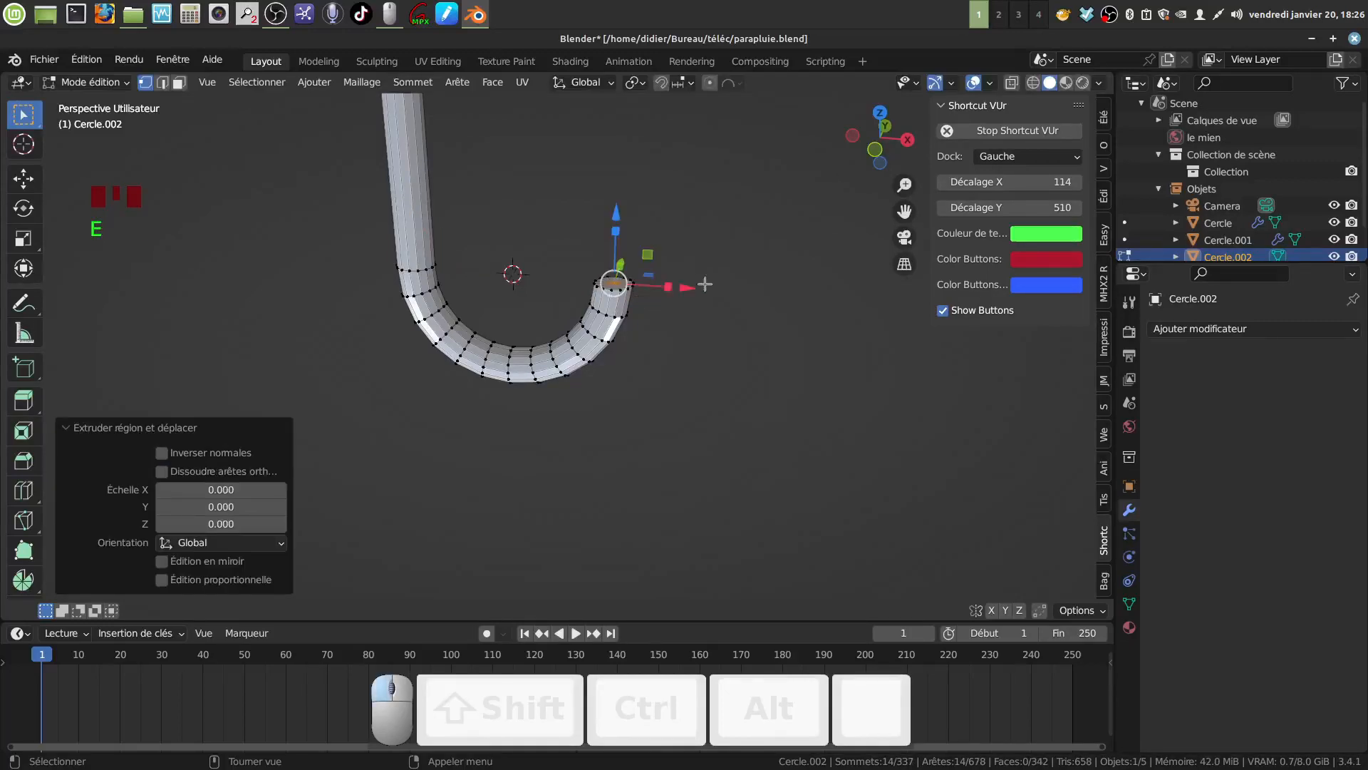
Bevel the rim edge loop around the hook's capped end with 2 segments
scroll(652, 214, "up", 4)
middle_click_drag(654, 183, 547, 360, "shift")
scroll(547, 360, "up", 3)
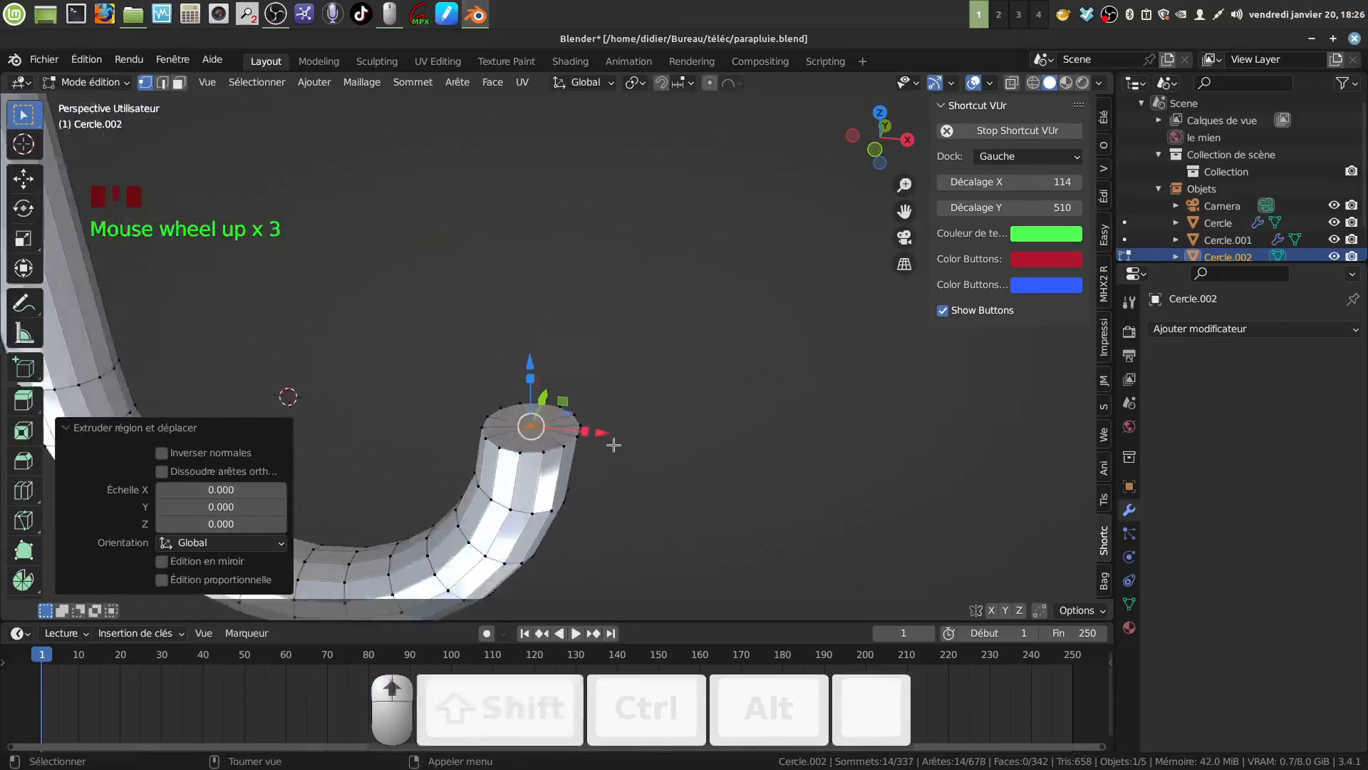
middle_click_drag(556, 456, 560, 417, "shift")
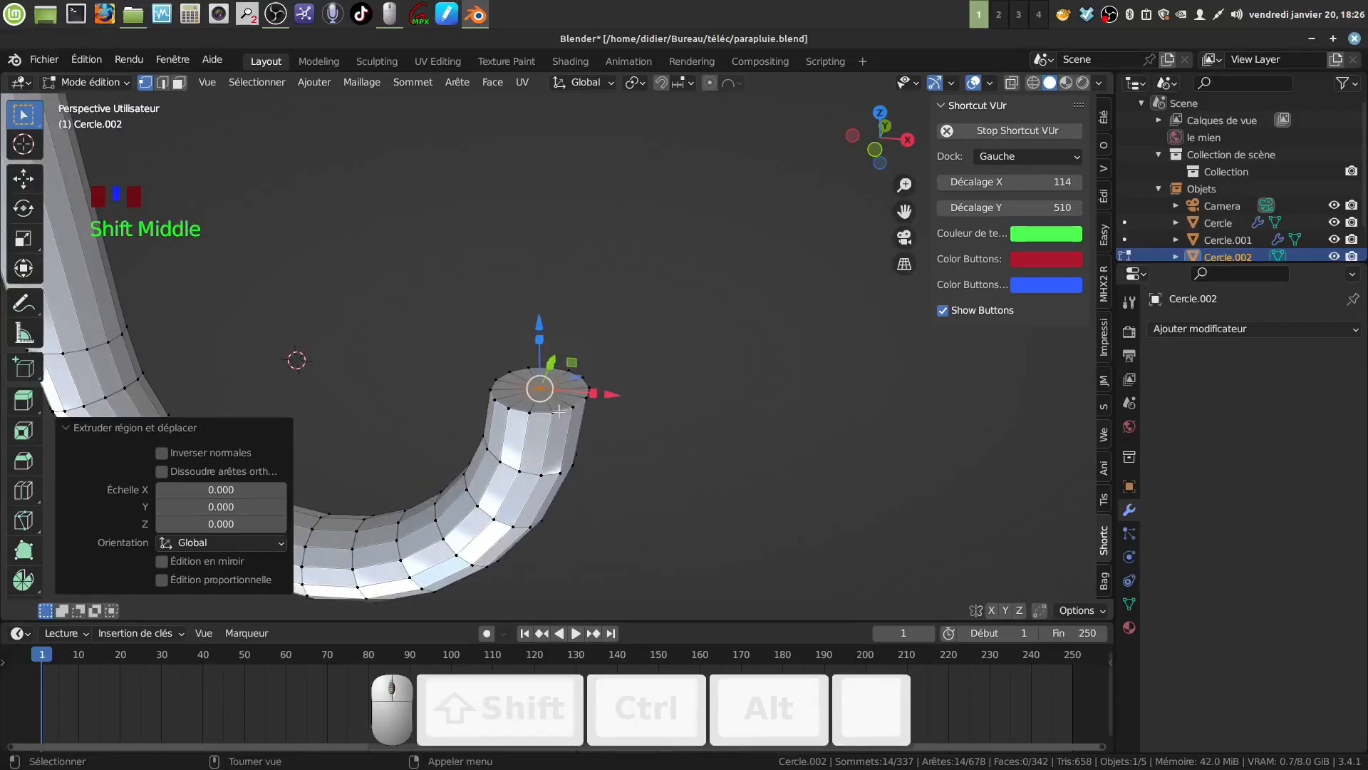
left_click(558, 412, "alt")
key("ctrl+b")
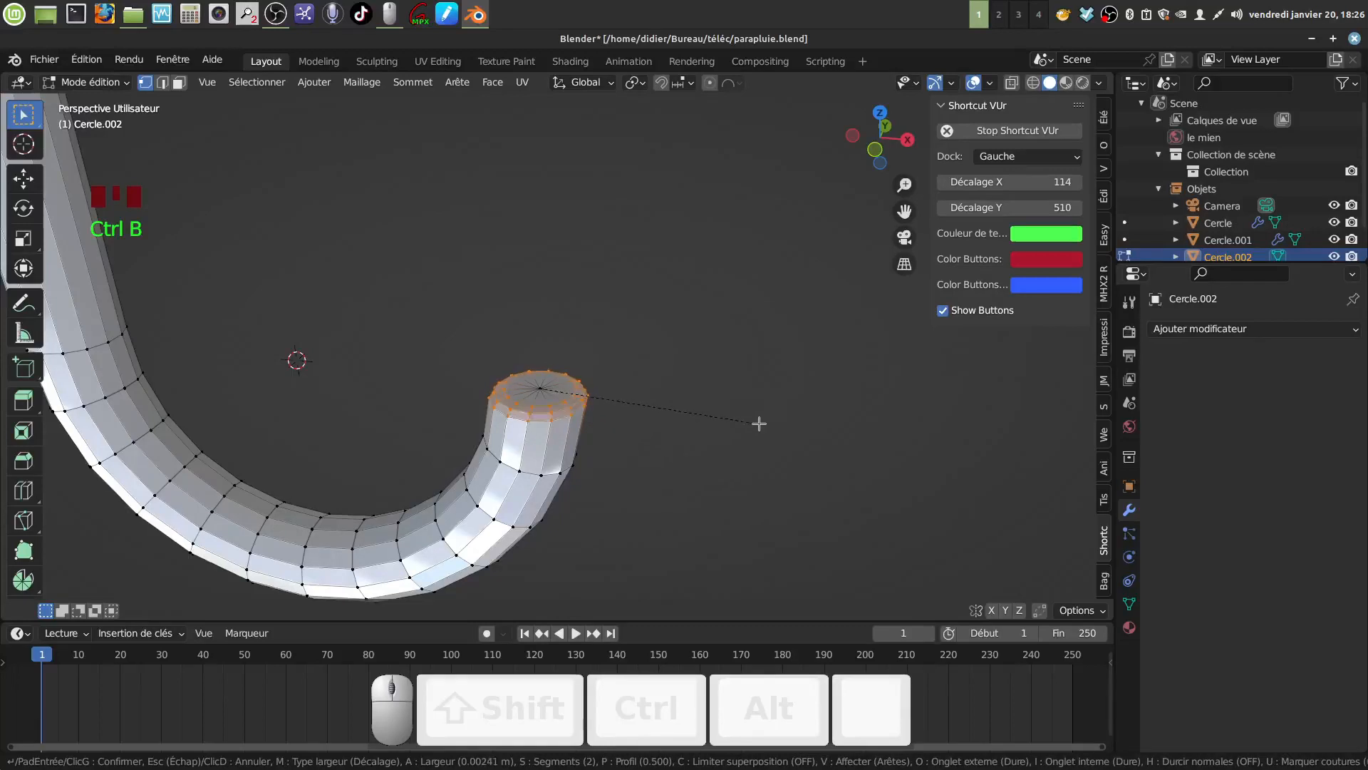
left_click(765, 421)
Merge all vertices of the shaft by distance at 0.0001 m, return to Object Mode and deselect it
middle_click_drag(549, 388, 539, 373)
key("a")
key("a")
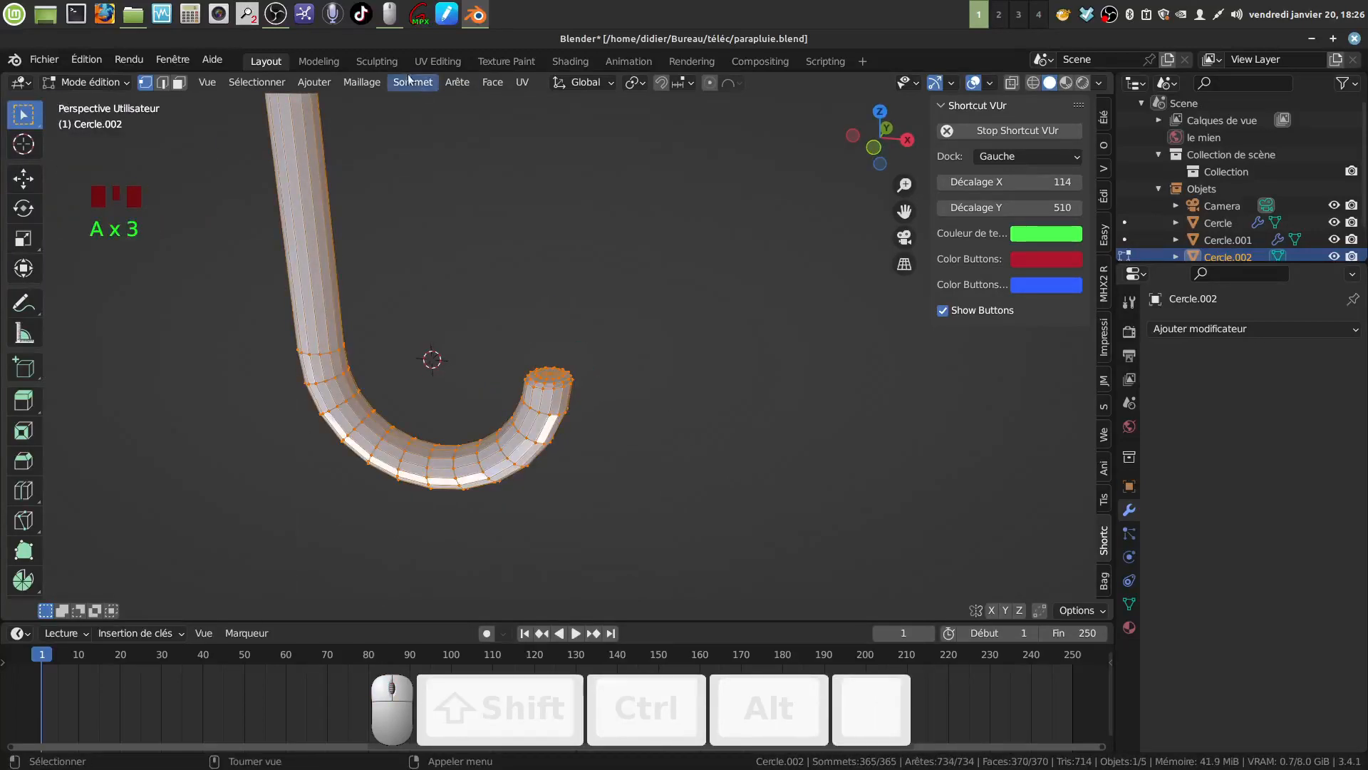
left_click(362, 82)
mouse_move(416, 469)
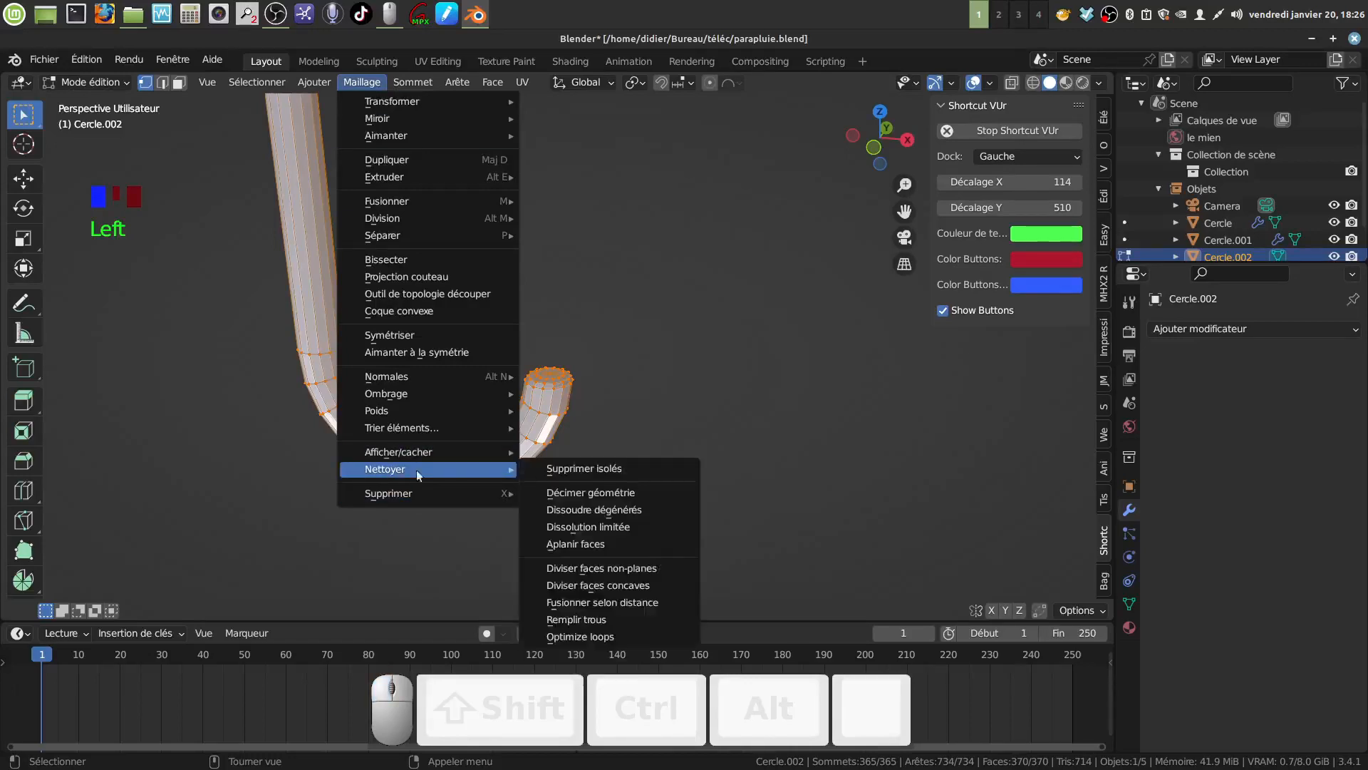
left_click(617, 602)
scroll(596, 339, "down", 9)
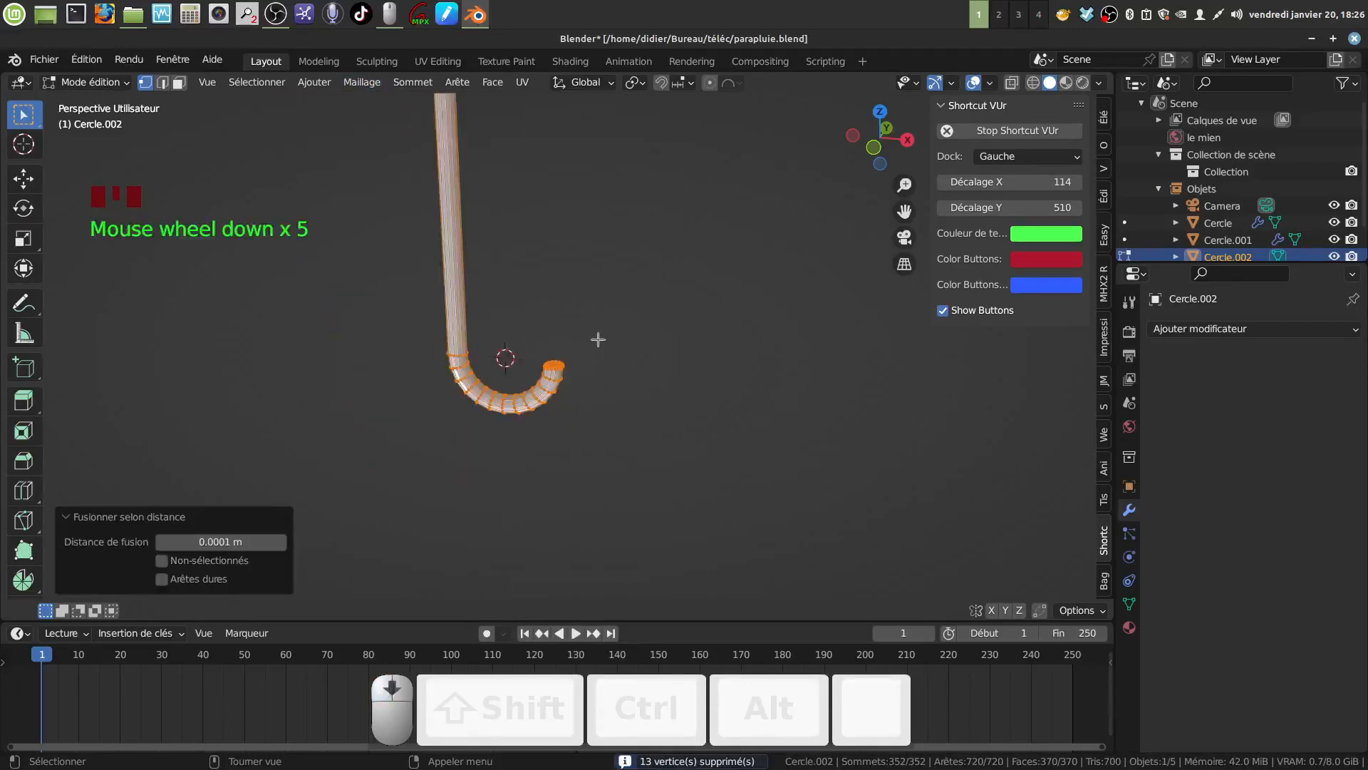
middle_click_drag(599, 339, 603, 278)
scroll(602, 300, "down", 5)
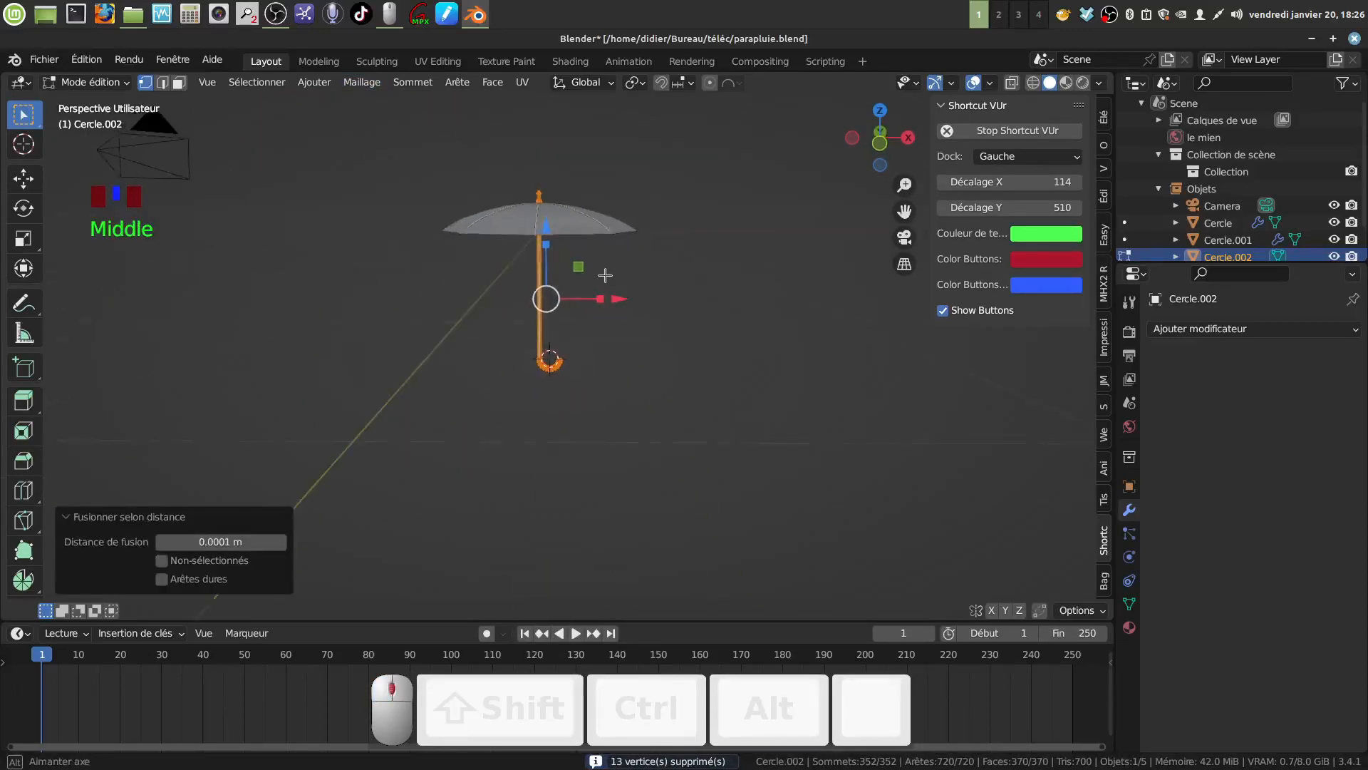
scroll(602, 271, "up", 3)
key("Tab")
middle_click_drag(573, 216, 503, 228, "shift")
left_click(592, 331)
Add a Subdivision Surface modifier with viewport level 2 to the umbrella shaft and shade the shaft smooth
scroll(545, 311, "up", 2)
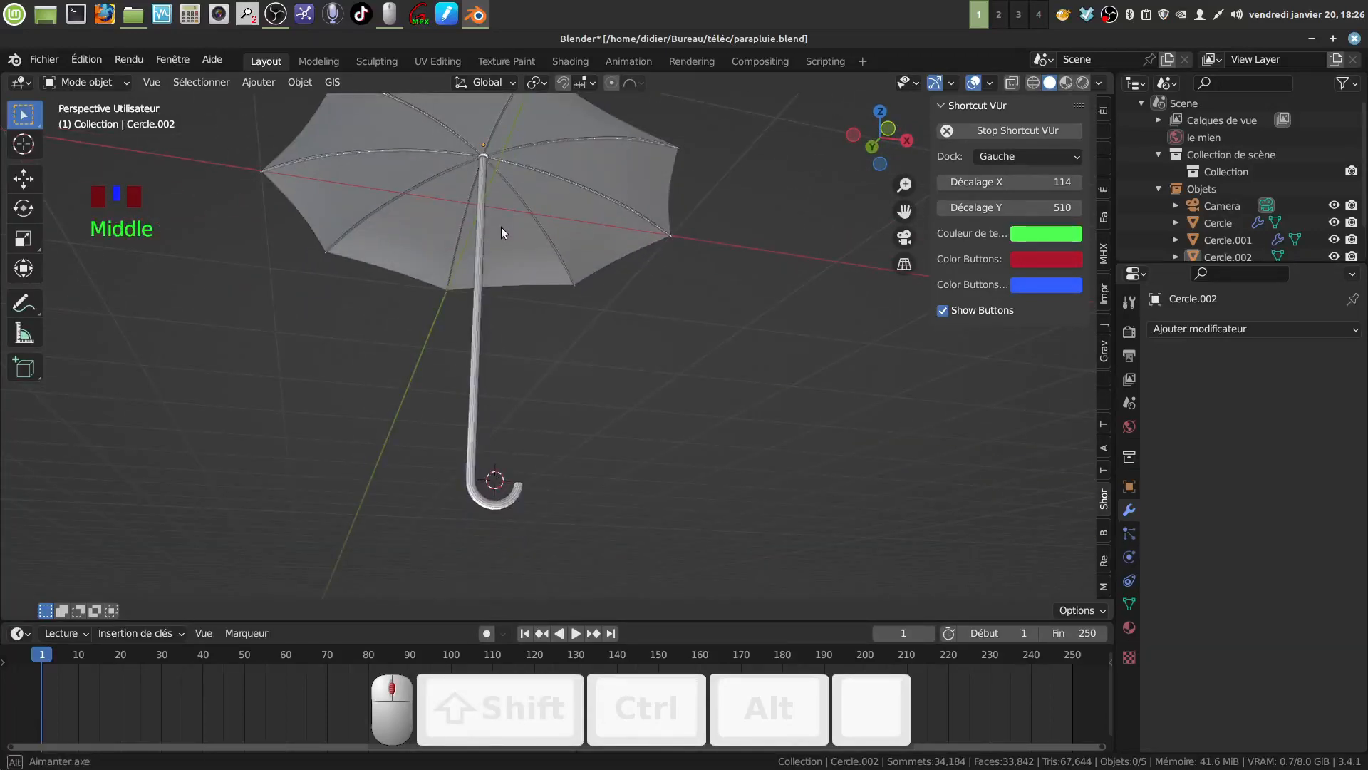
scroll(513, 391, "up", 3)
left_click(386, 368)
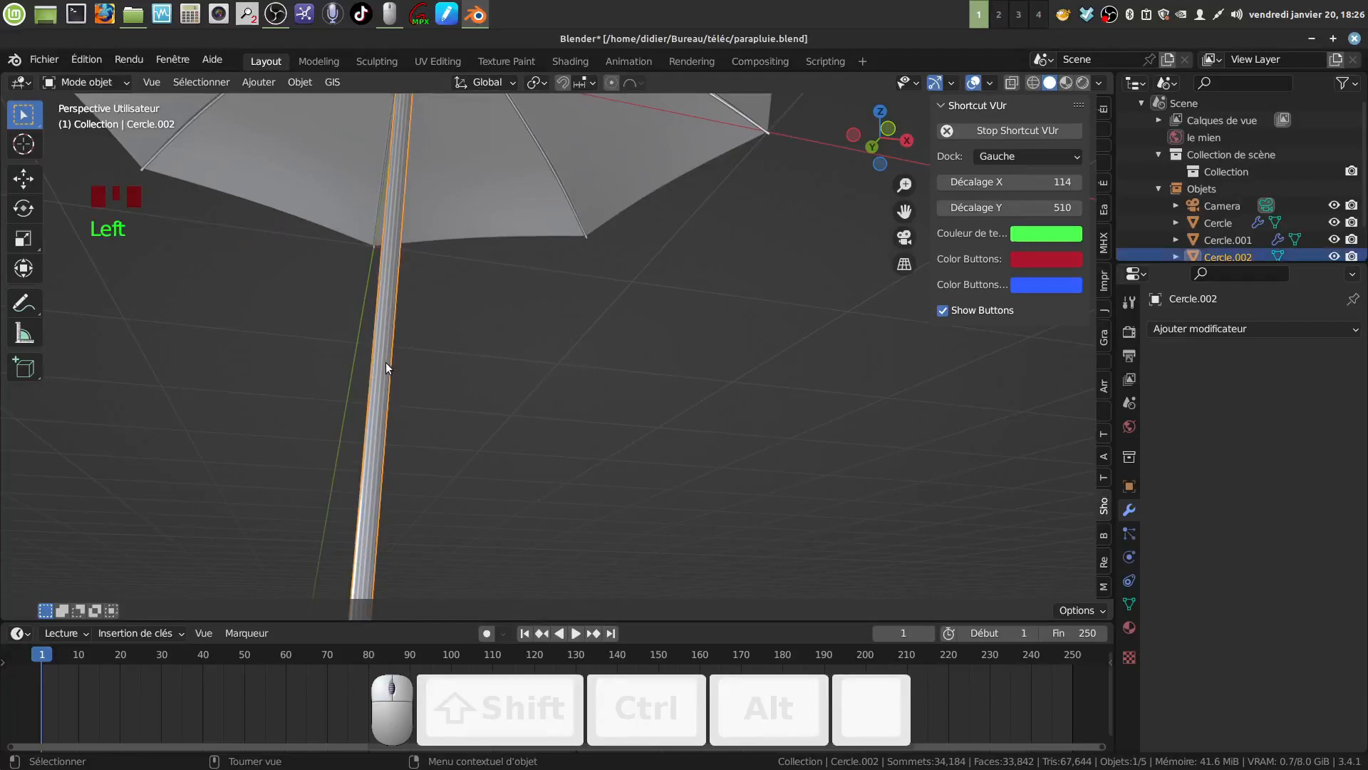
left_click(1356, 333)
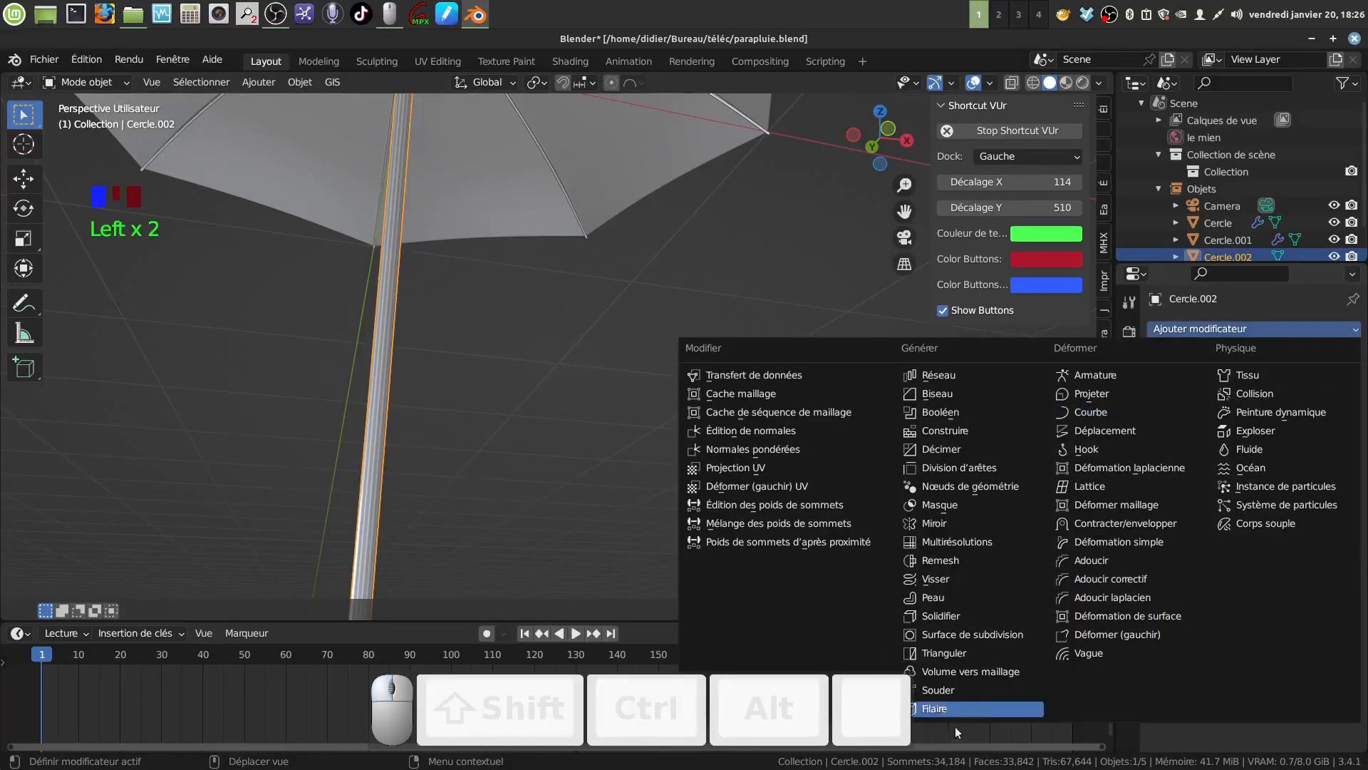
left_click(1001, 637)
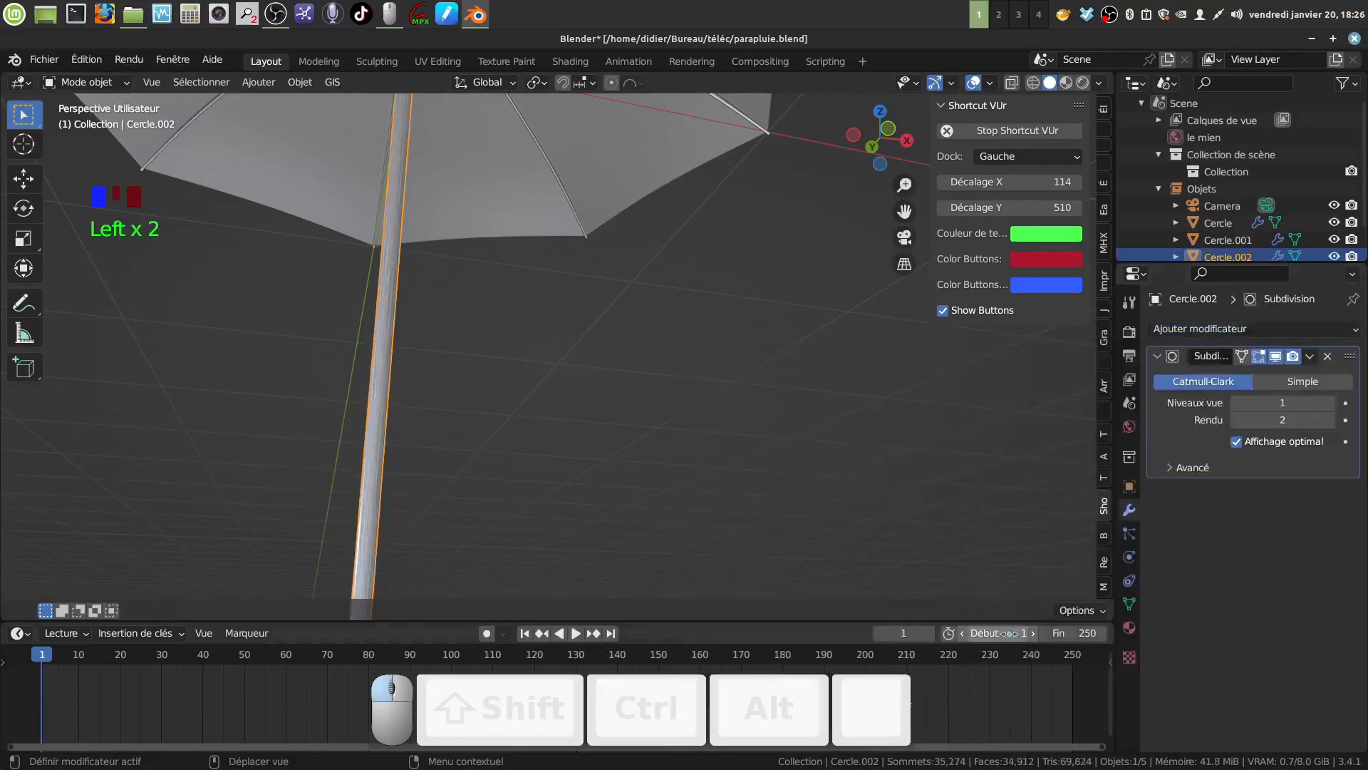
left_click(1330, 403)
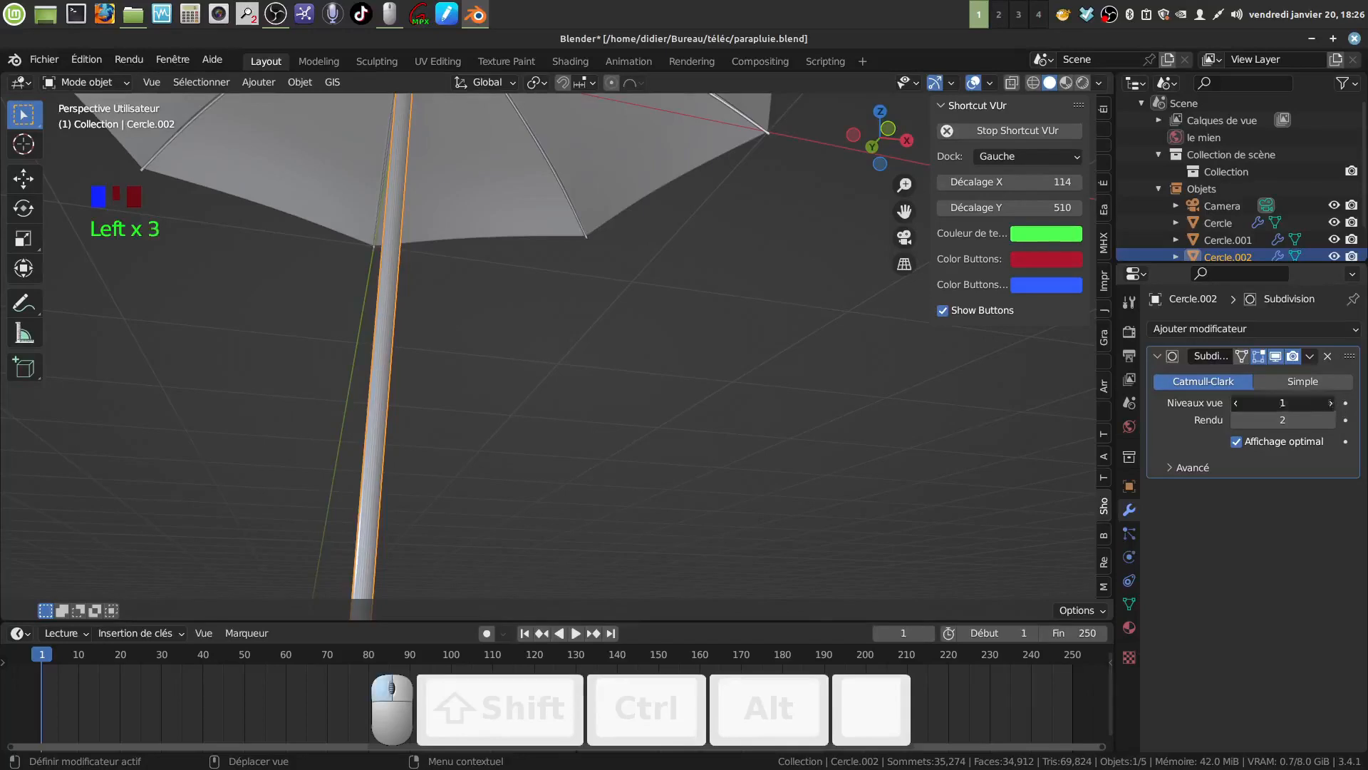
right_click(378, 399)
left_click(378, 393)
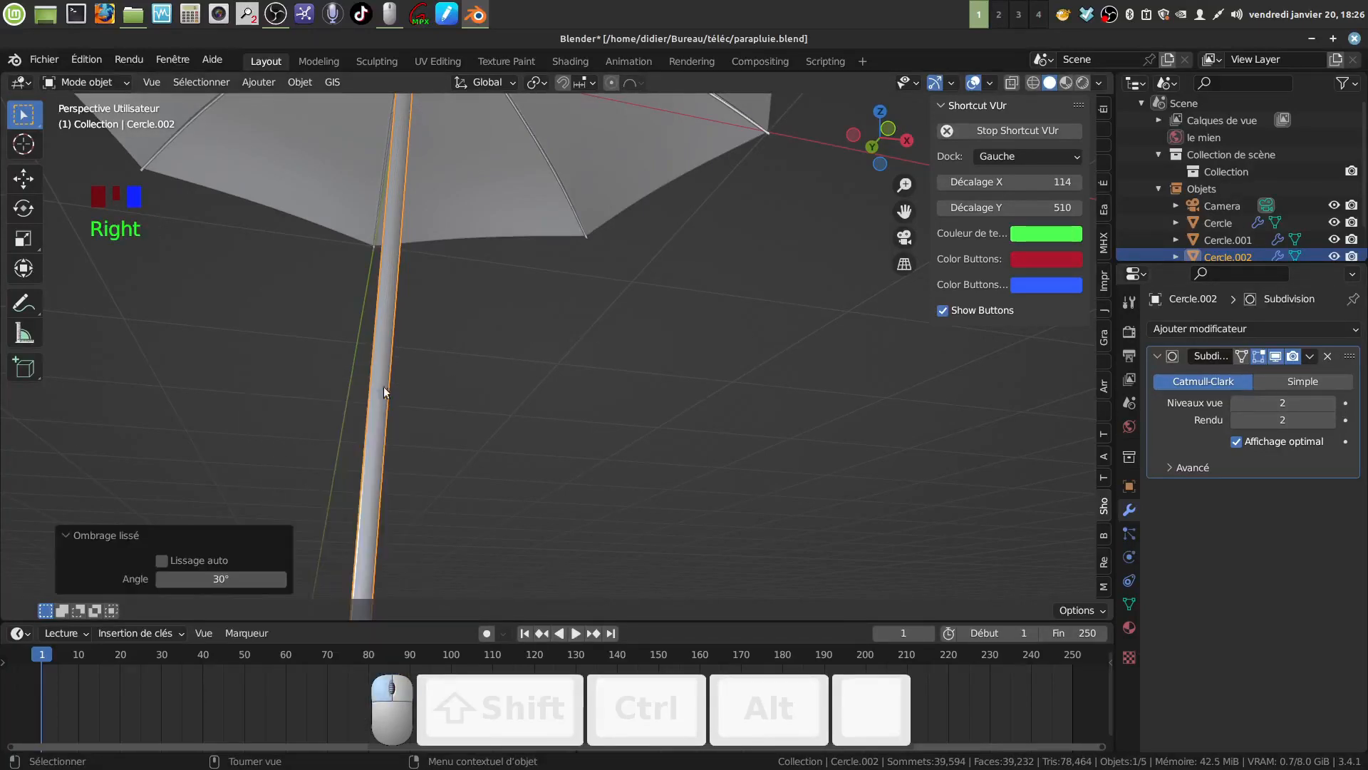
Examine the smoothed top spike, the canopy ribs and the underside of the umbrella with nothing selected
scroll(383, 386, "down", 4)
middle_click_drag(435, 395, 465, 494)
scroll(463, 409, "up", 4)
middle_click_drag(463, 409, 489, 329, "shift")
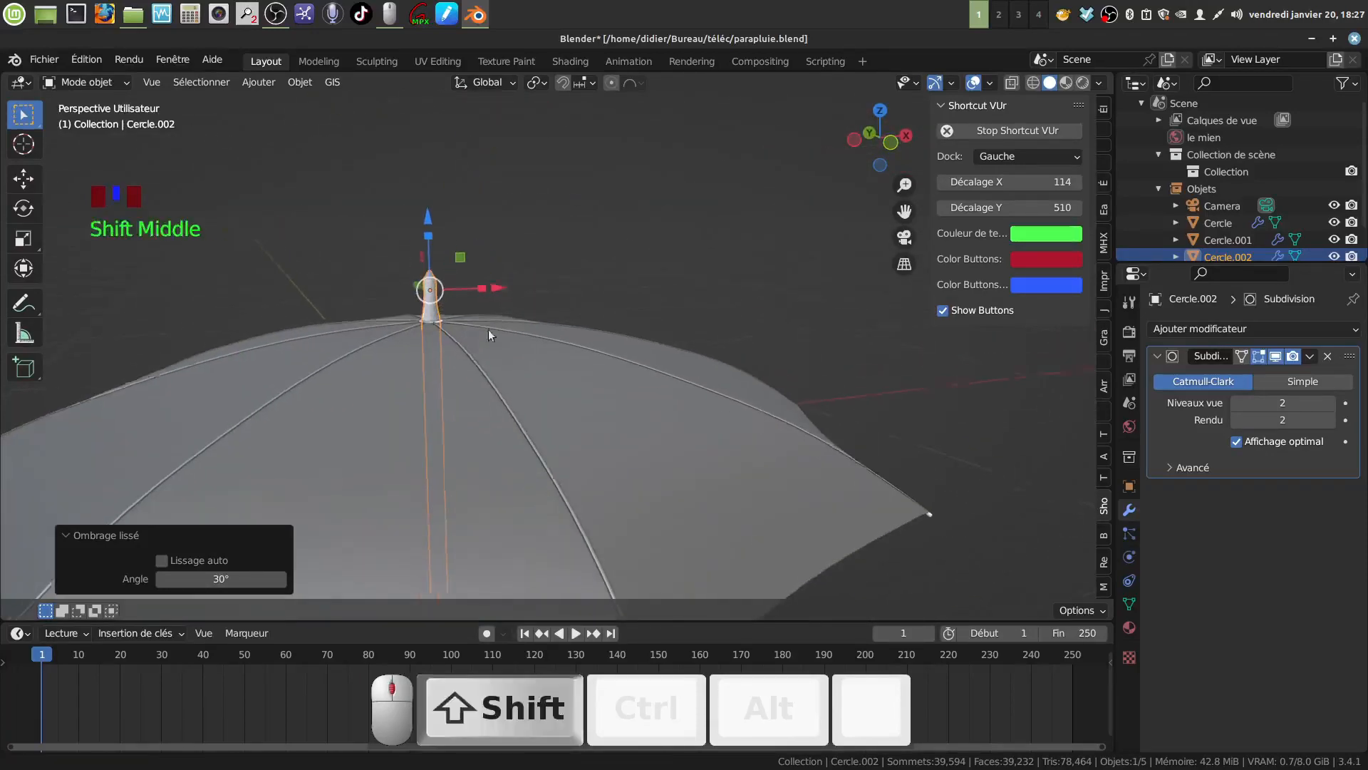
scroll(508, 404, "up", 2)
middle_click_drag(508, 403, 484, 309)
left_click(562, 263)
middle_click_drag(562, 263, 507, 365)
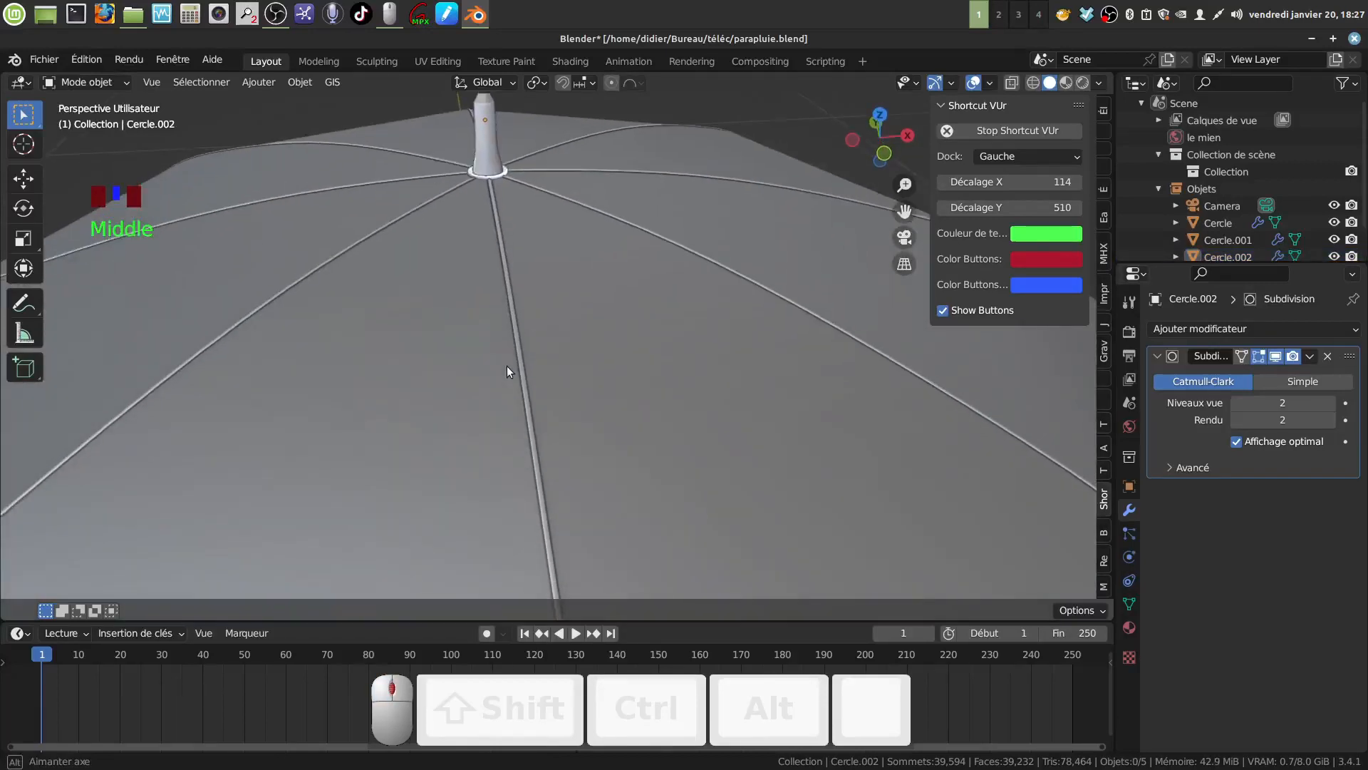
scroll(507, 365, "down", 7)
middle_click_drag(561, 425, 335, 249)
scroll(563, 376, "up", 1)
scroll(556, 375, "down", 3)
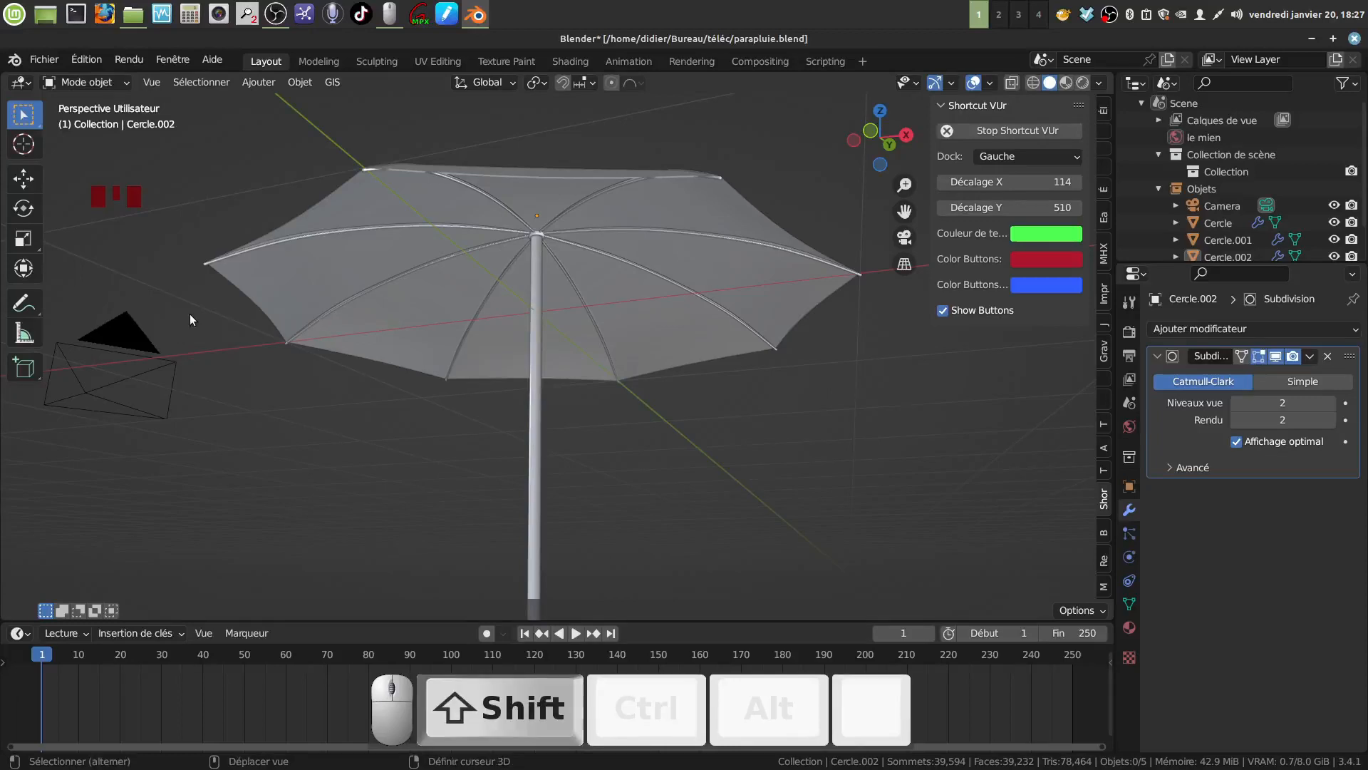
Snap the 3D cursor to the grid so it sits on the shaft's axis at Z -1 m
key("shift+s")
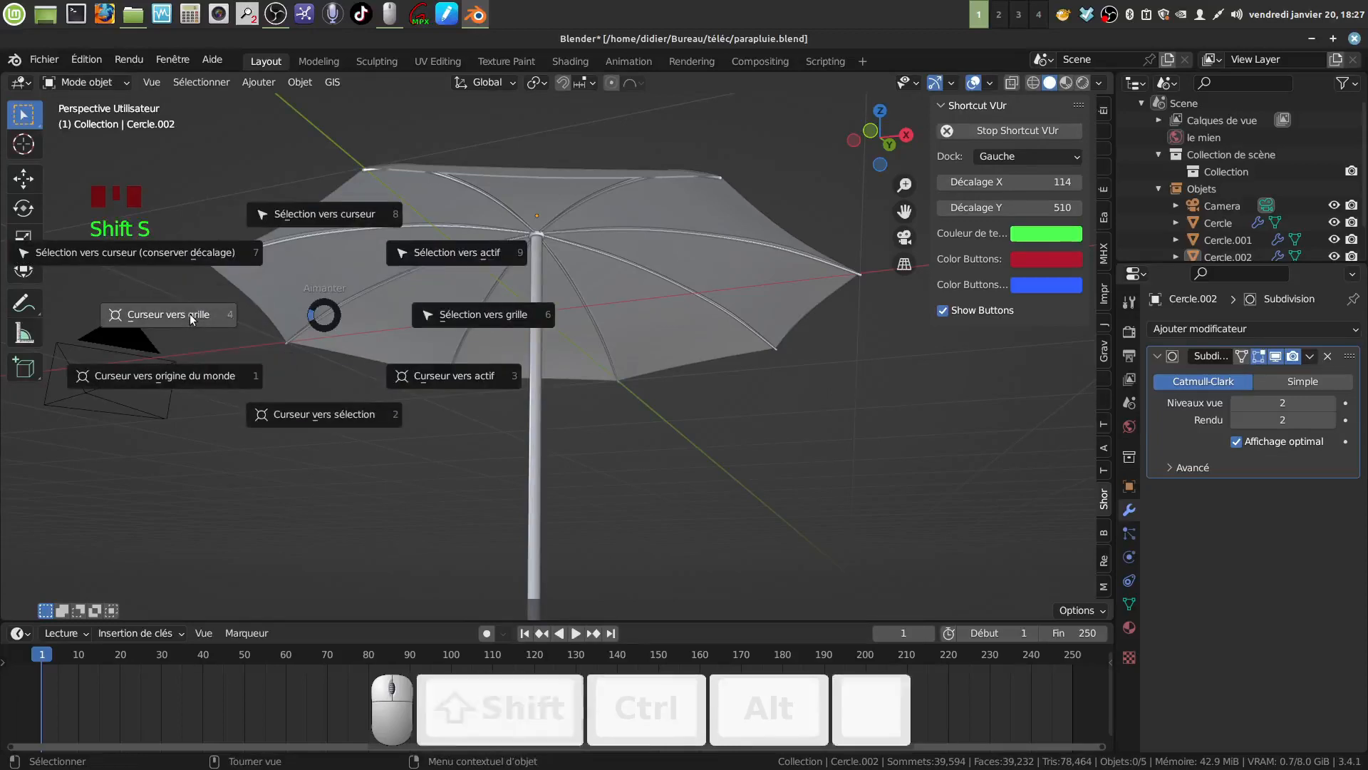
left_click(117, 375)
scroll(623, 431, "down", 4)
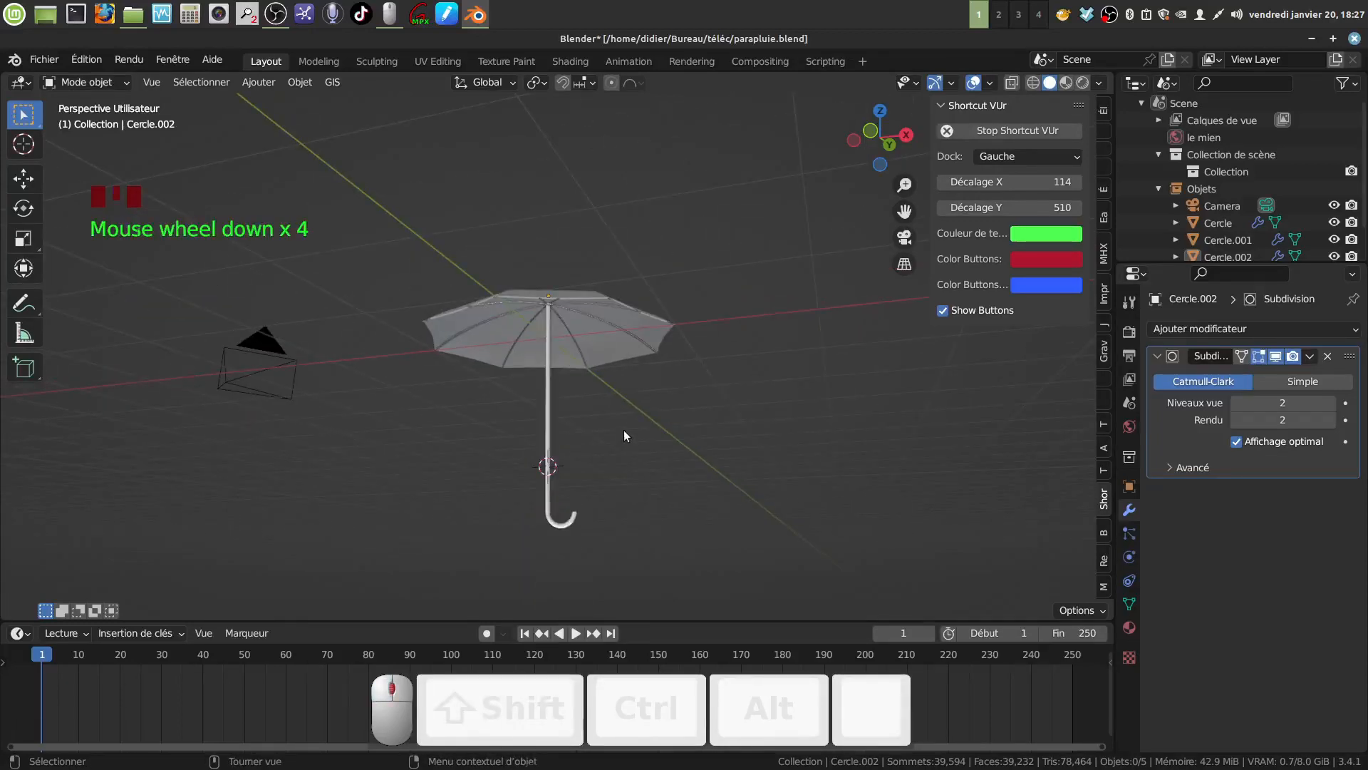
middle_click_drag(623, 430, 681, 327)
scroll(667, 462, "up", 2)
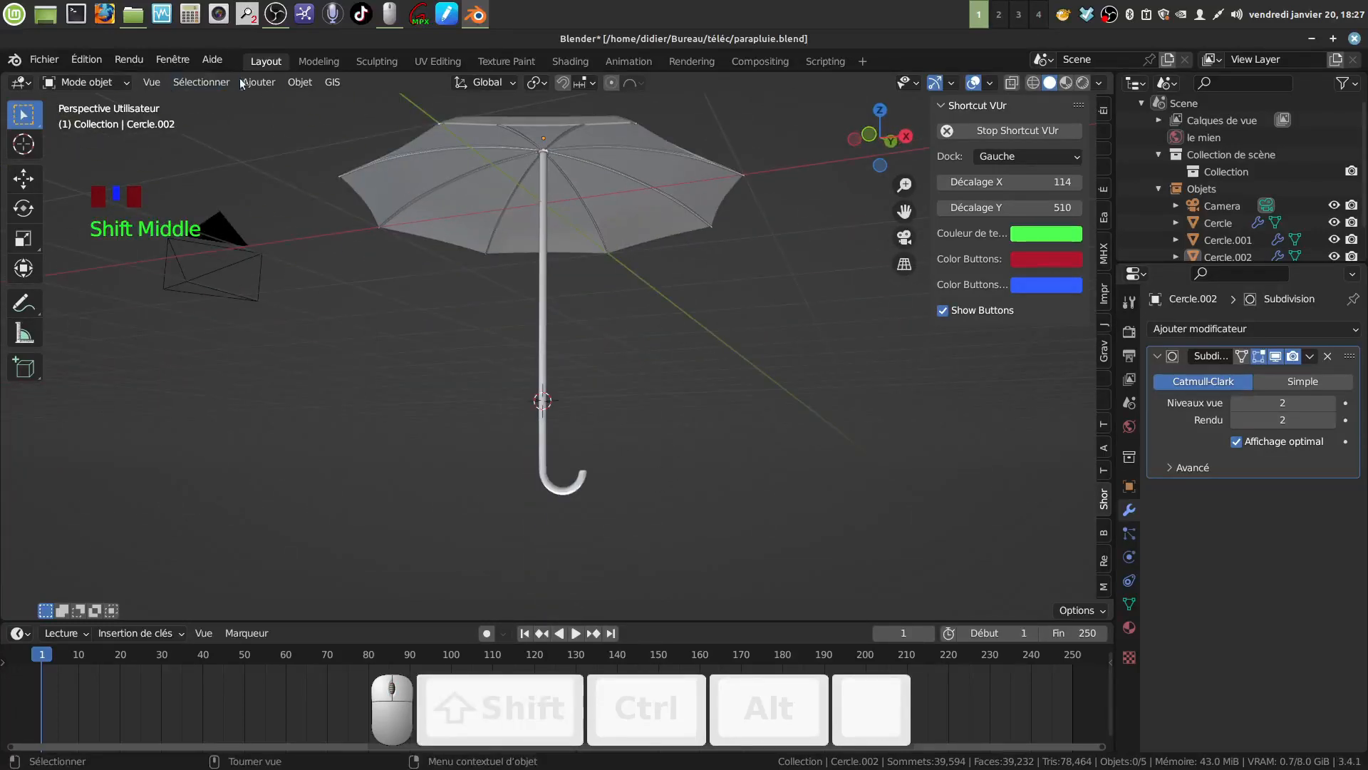
Add a cylinder mesh at the 3D cursor with 14 vertices and the cap fill type set to none
left_click(258, 82)
mouse_move(282, 102)
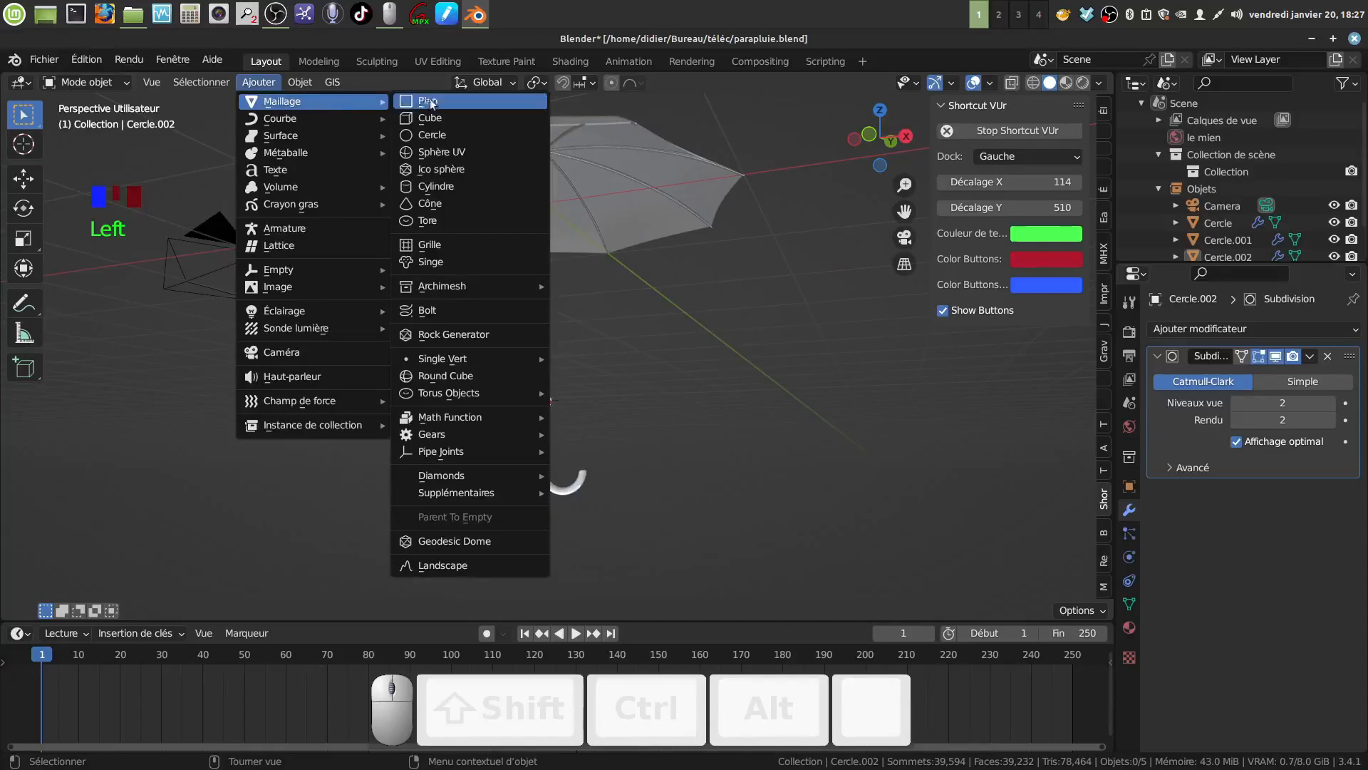
left_click(451, 185)
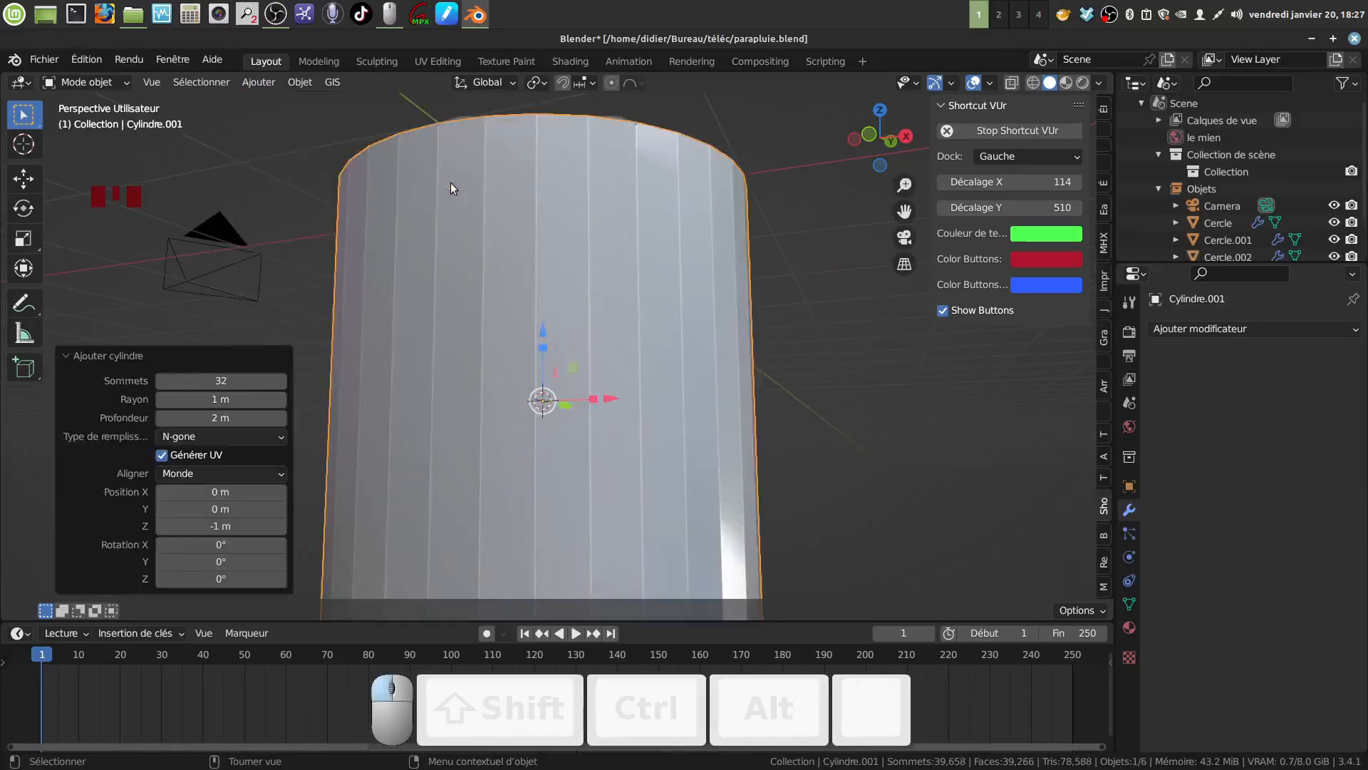
left_click(280, 439)
left_click(208, 456)
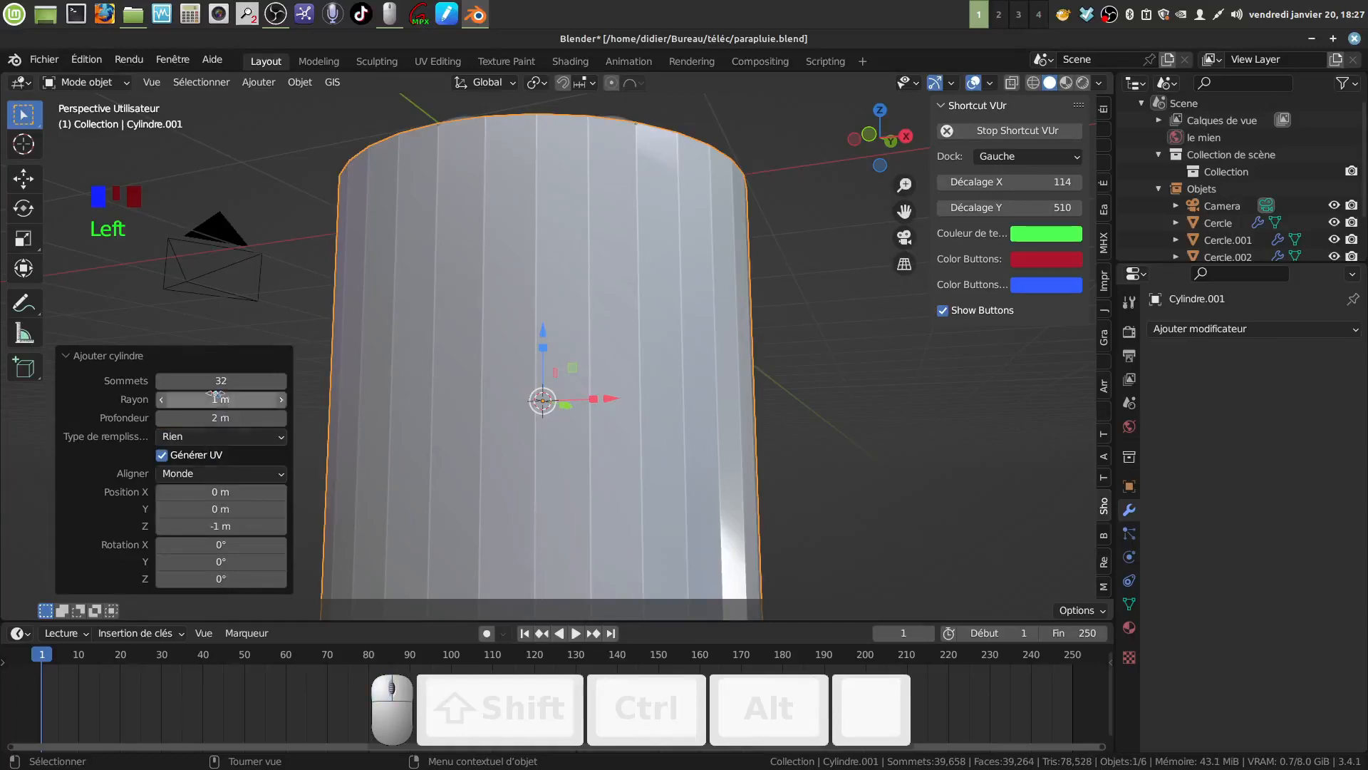
double_click(214, 380)
key("BackSpace")
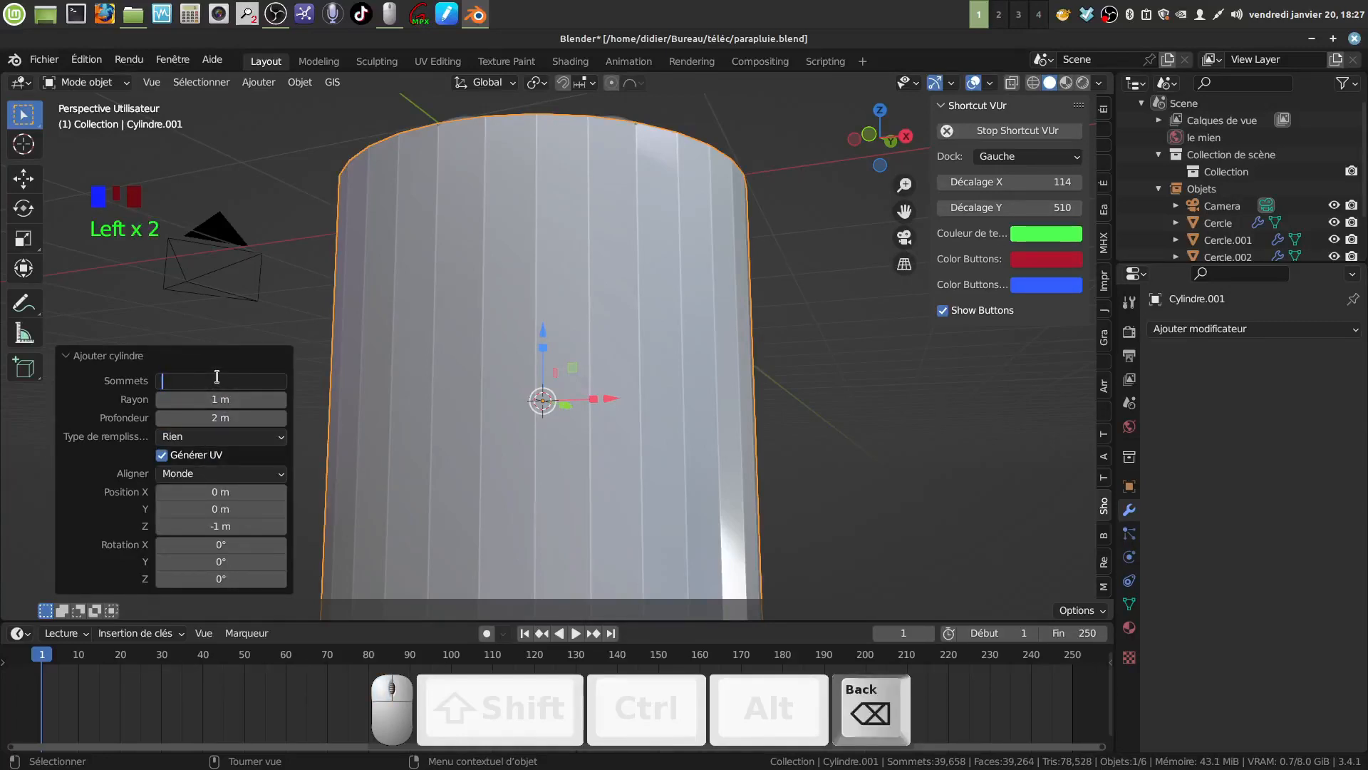
type("14")
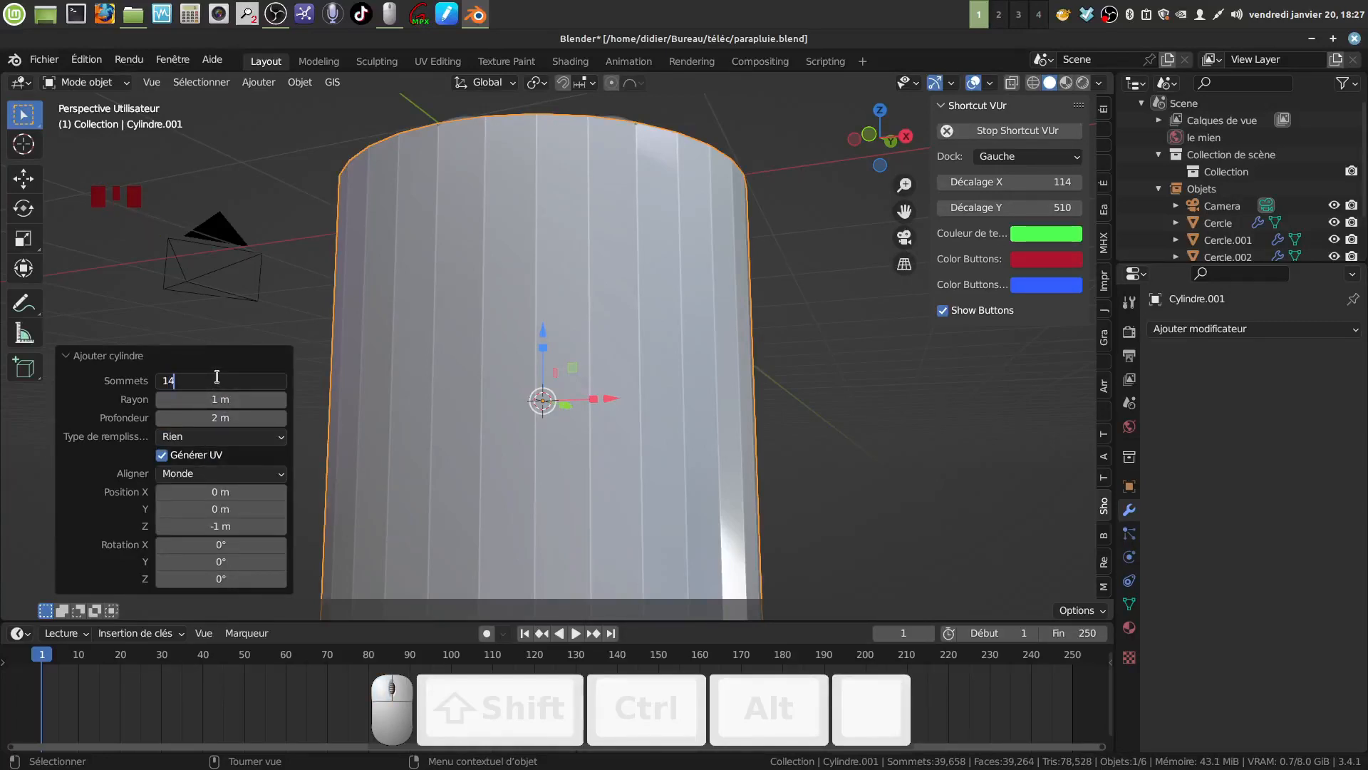
key("Return")
Scale the cylinder to 0.2 and raise its mesh about 0.534 m along the shaft in Edit Mode
scroll(534, 323, "down", 4)
middle_click_drag(535, 323, 532, 358)
key("s")
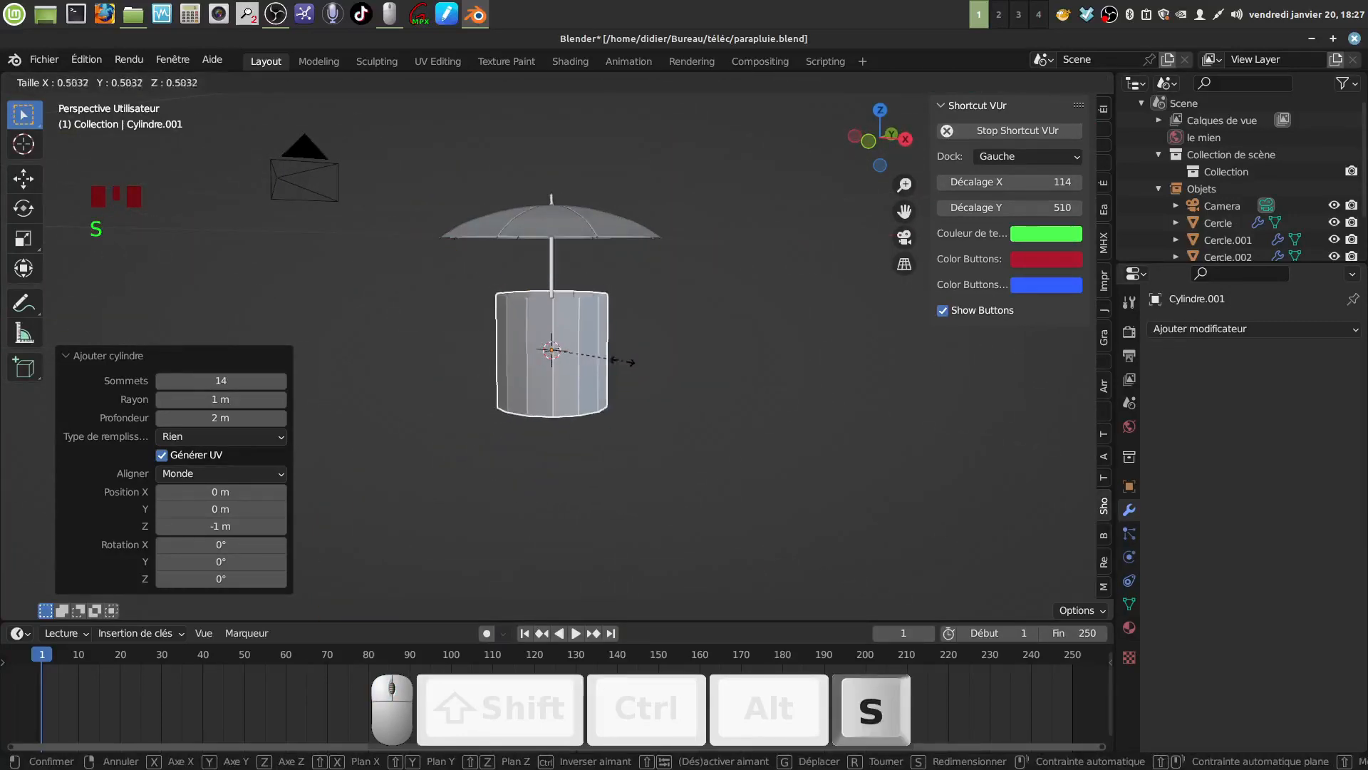
left_click(574, 358)
scroll(627, 420, "up", 2)
middle_click_drag(628, 420, 604, 481, "shift")
scroll(607, 485, "up", 4)
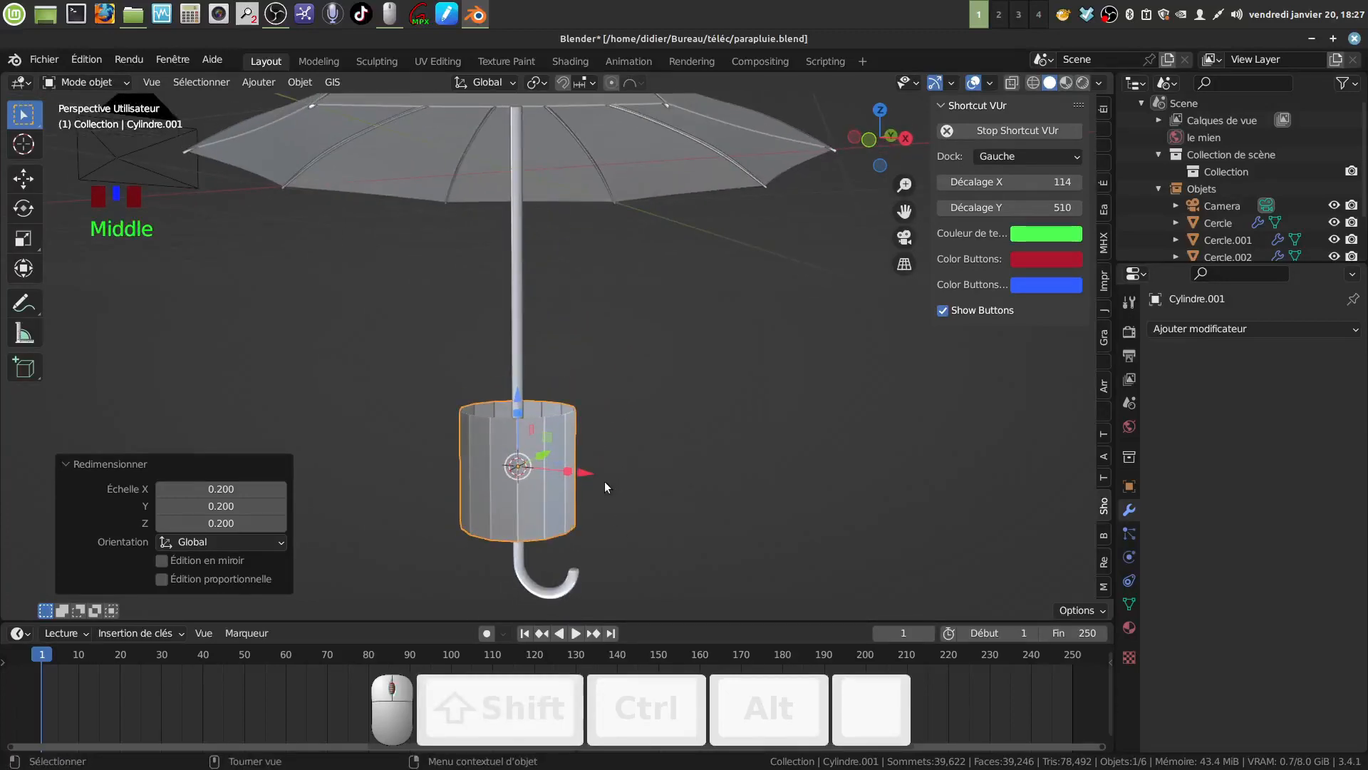
key("Tab")
left_click_drag(517, 395, 518, 240)
Scale the cylinder's mesh to about 0.755 and stretch it by about 1.638 along Z
key("s")
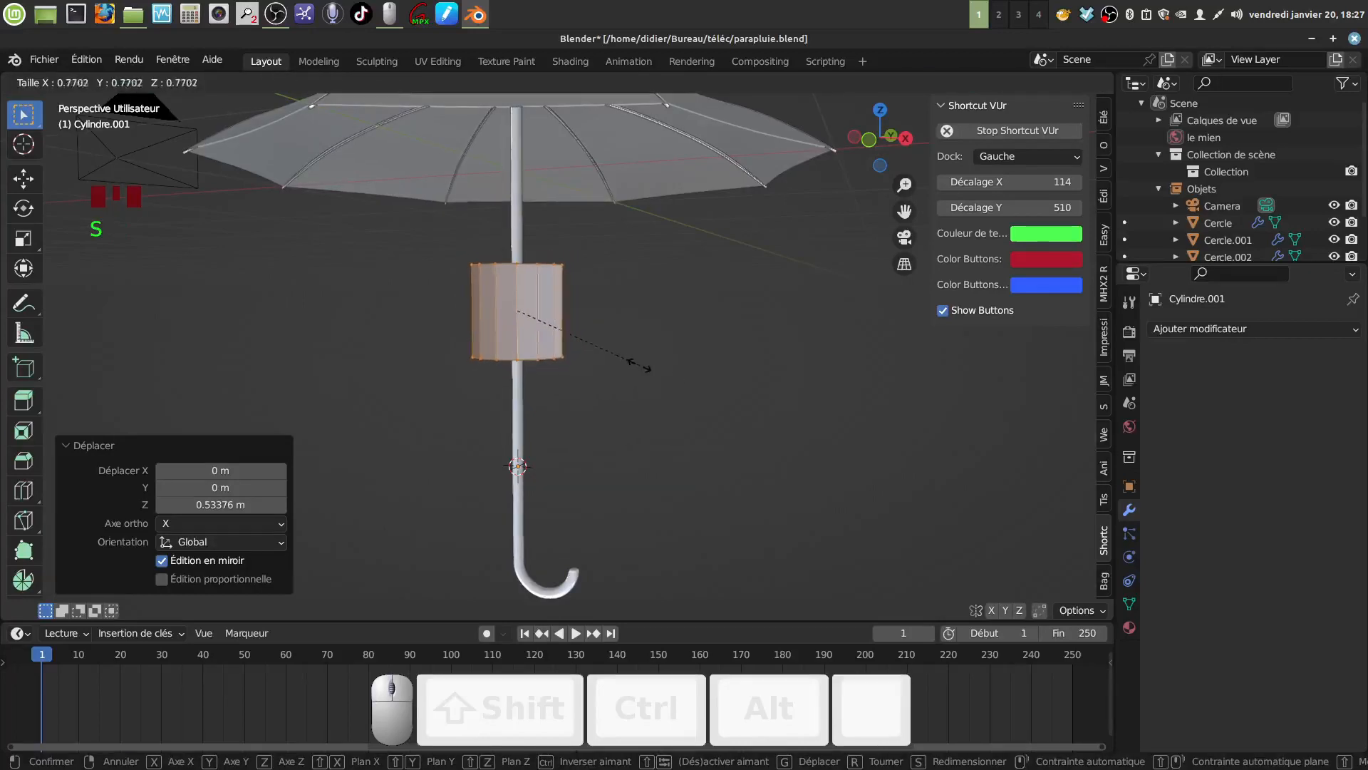
left_click(631, 357)
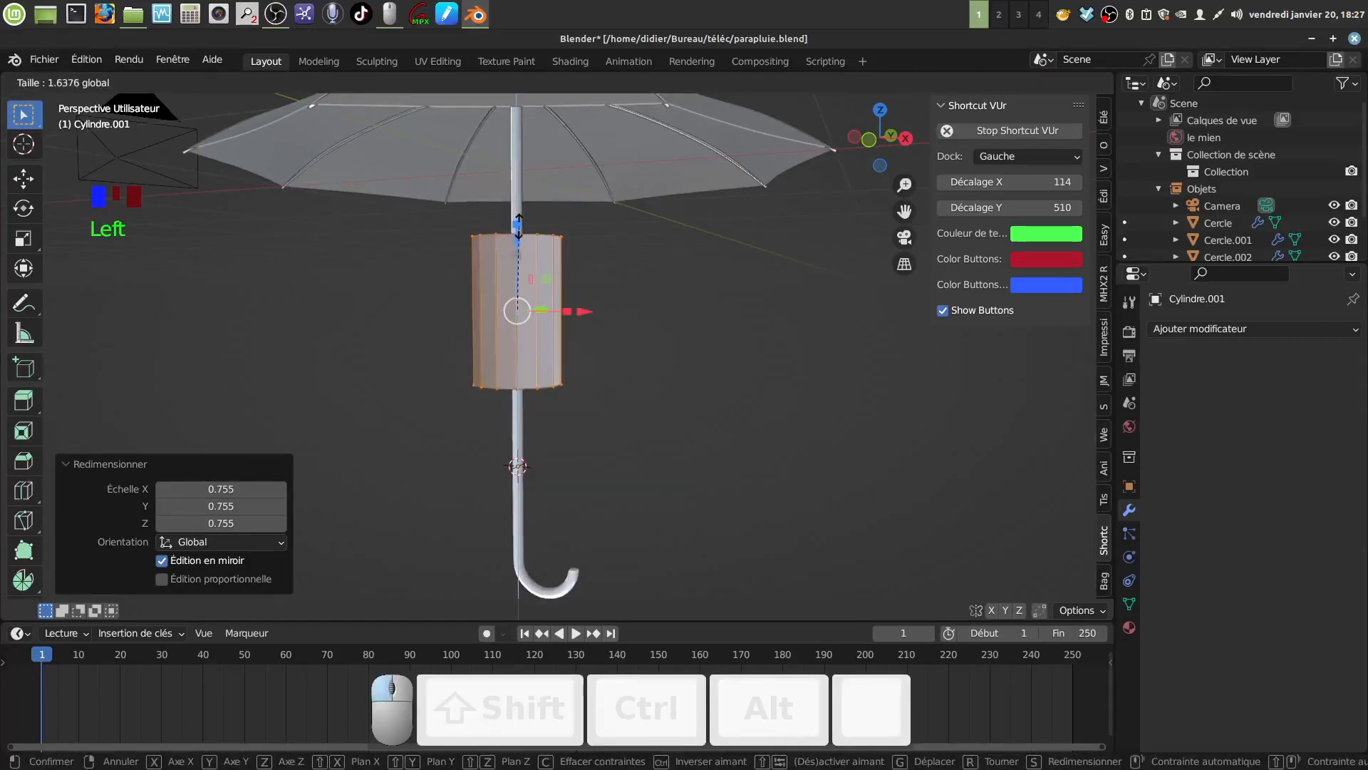
left_click(518, 226)
Cut two edge loops around the cylinder, one near its upper rim at factor -0.787, one near its lower rim at 0.768
middle_click_drag(570, 282, 571, 394, "shift")
scroll(558, 312, "up", 2)
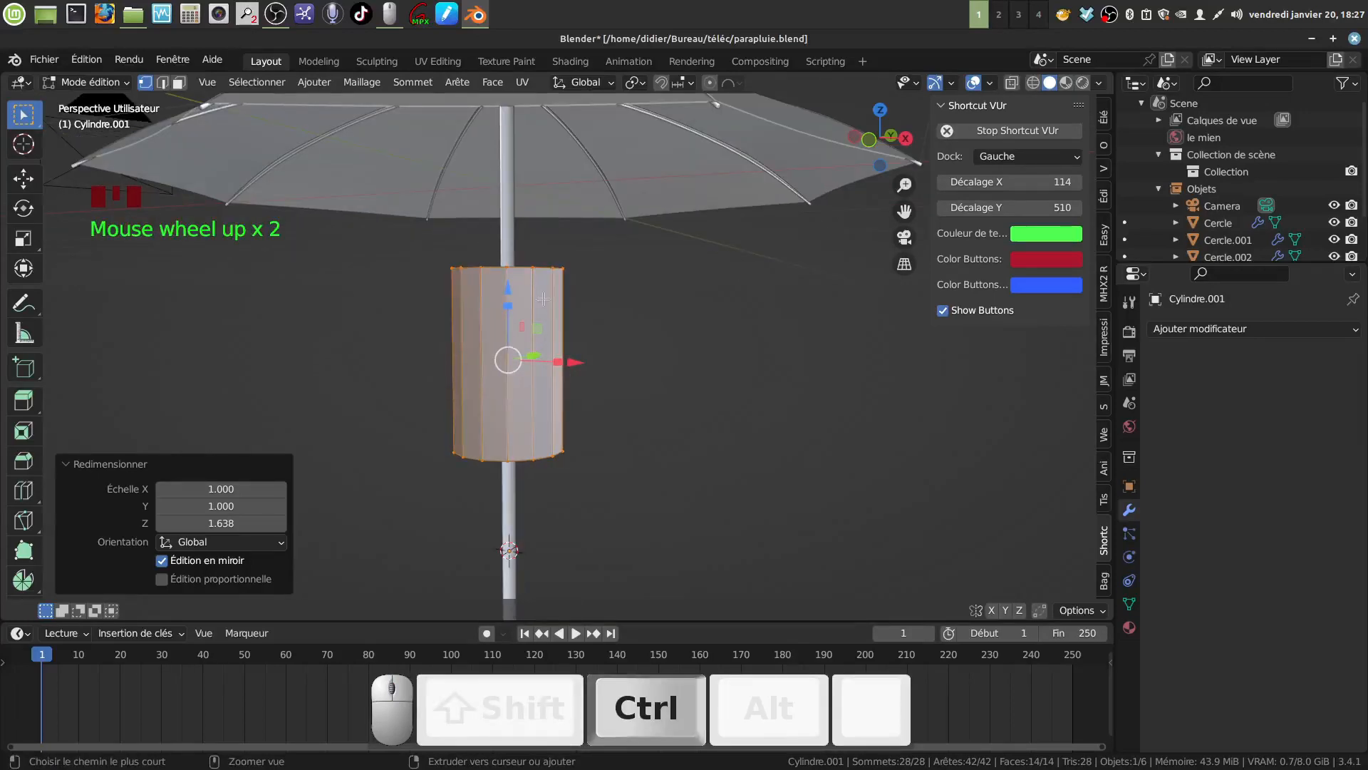
key("ctrl+r")
left_click(542, 298)
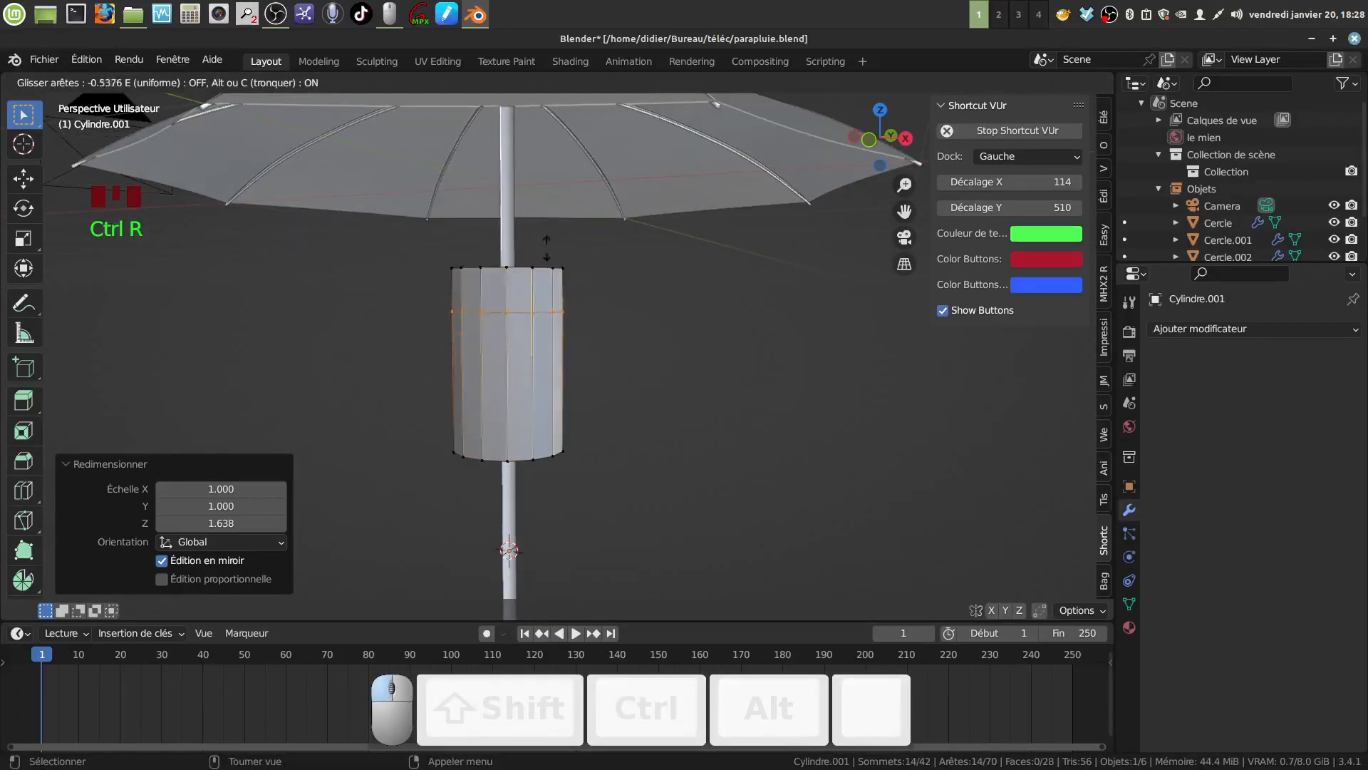
left_click(548, 225)
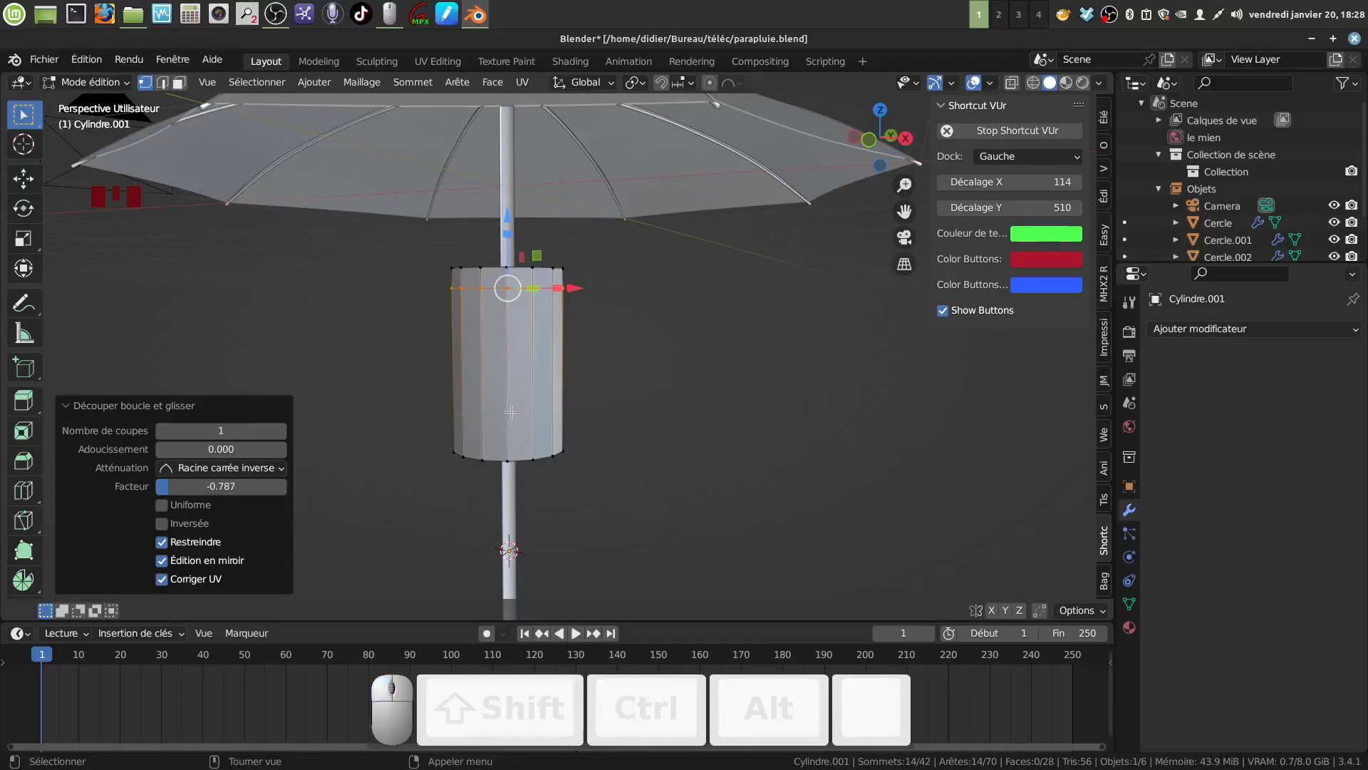
key("ctrl+r")
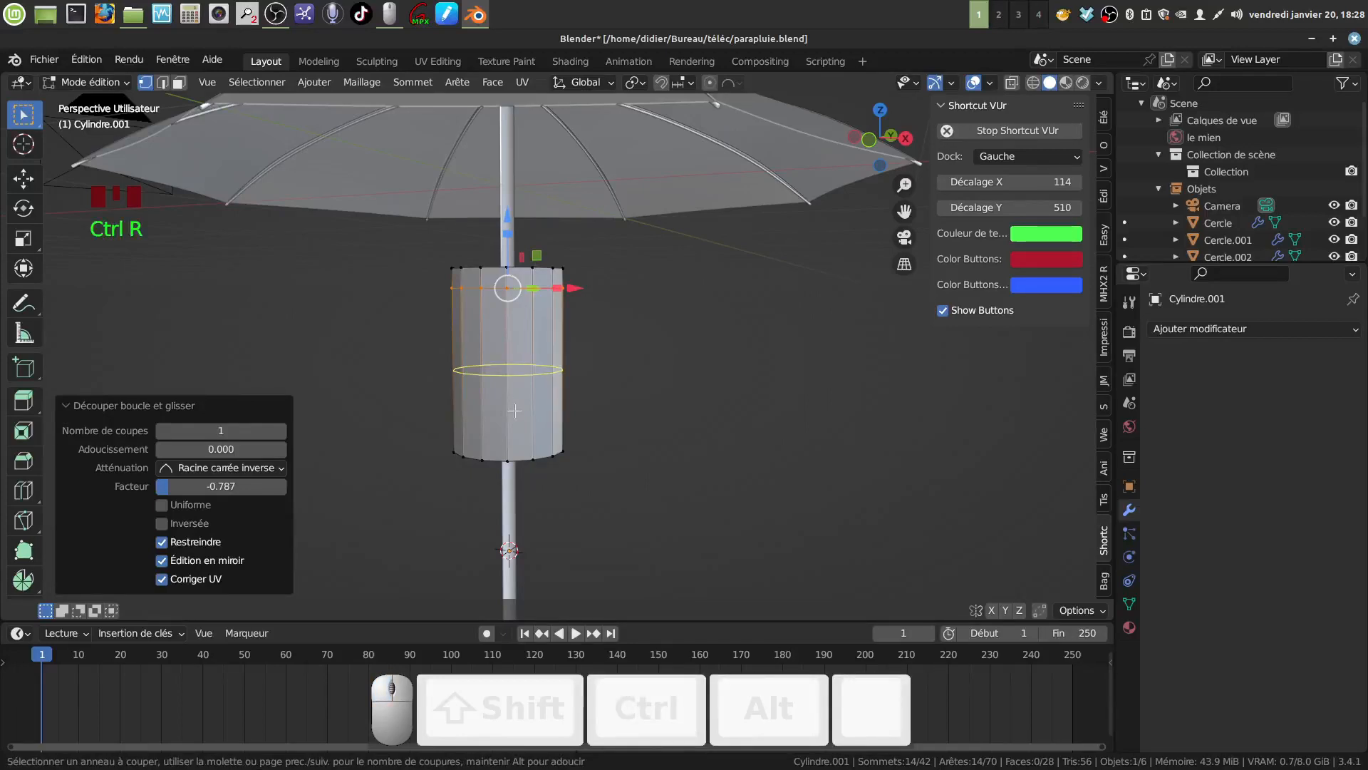
left_click(514, 411)
left_click(513, 476)
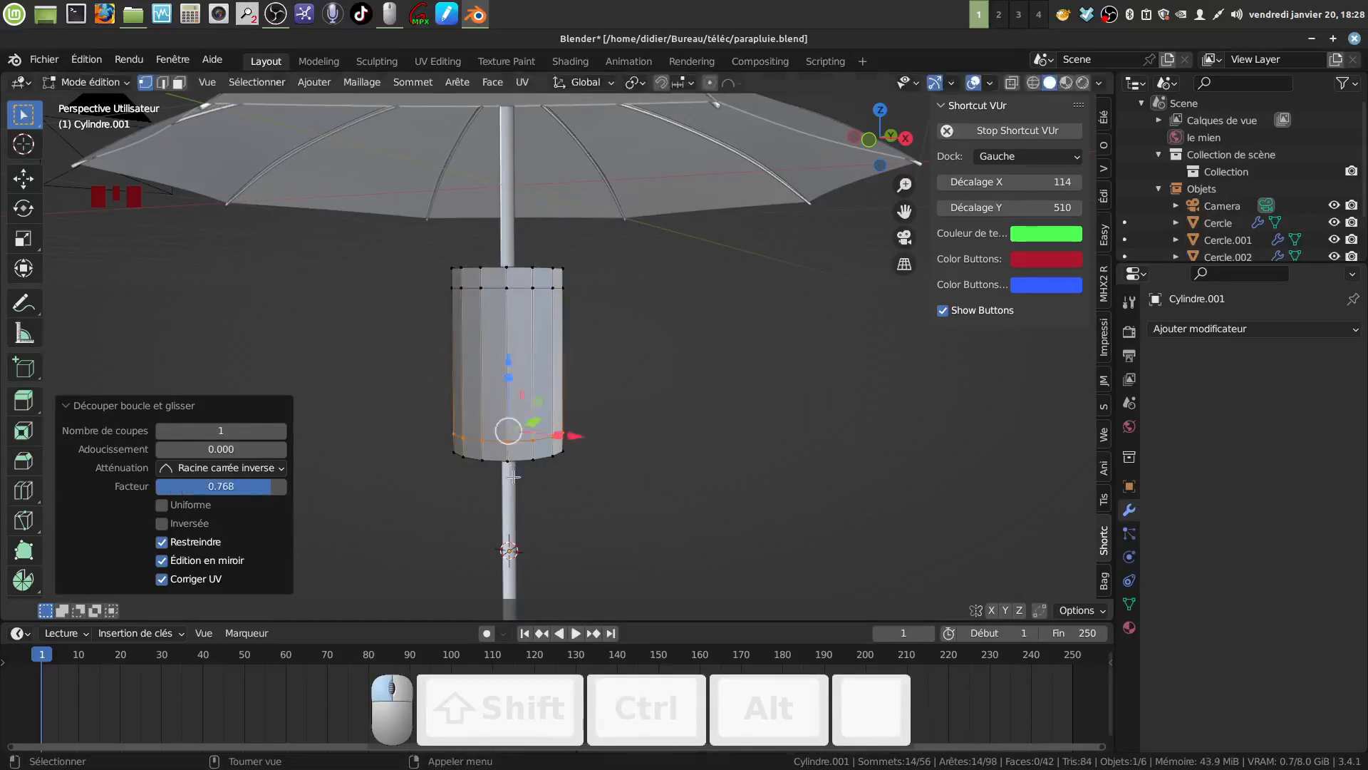
Move the cylinder's upper edge loop down about 0.019 m and its lower edge loop up about 0.018 m
left_click(519, 285, "alt")
left_click_drag(512, 222, 510, 227)
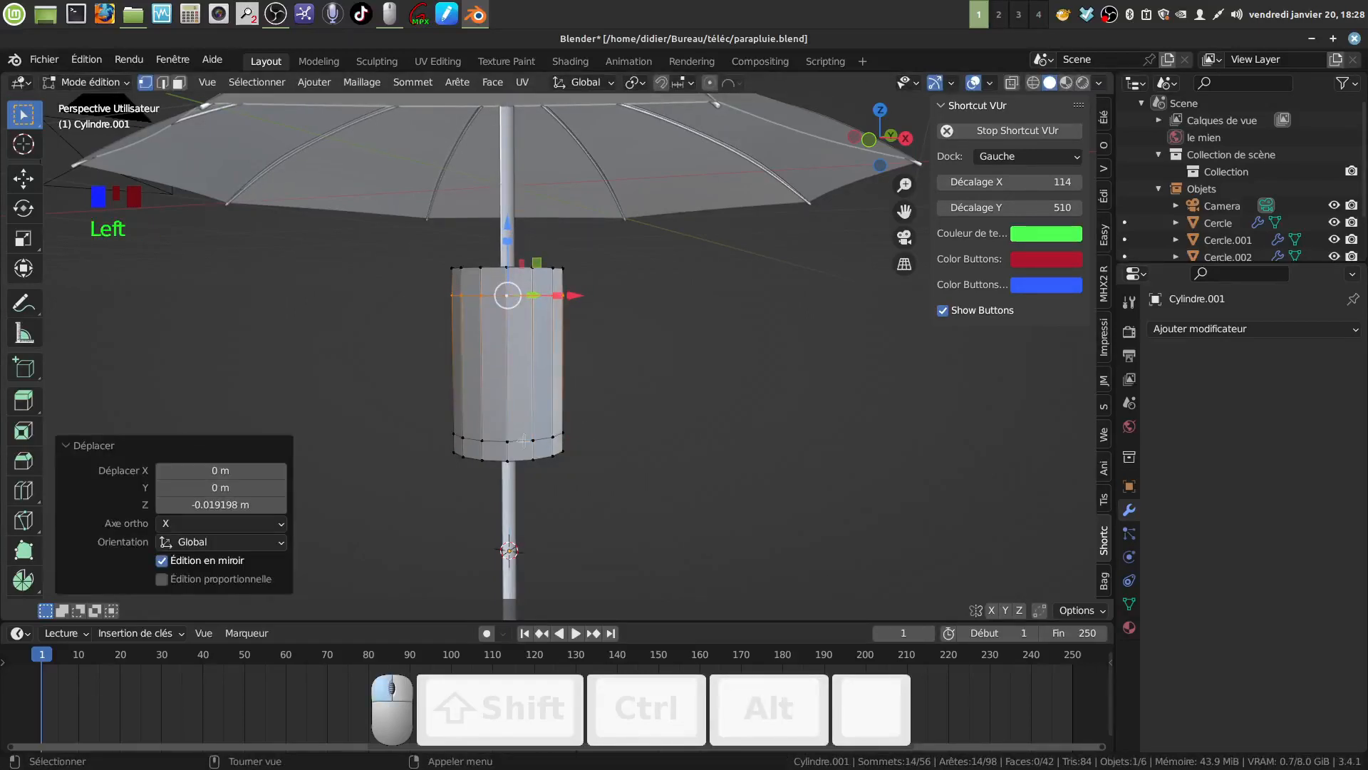
left_click(522, 434, "alt")
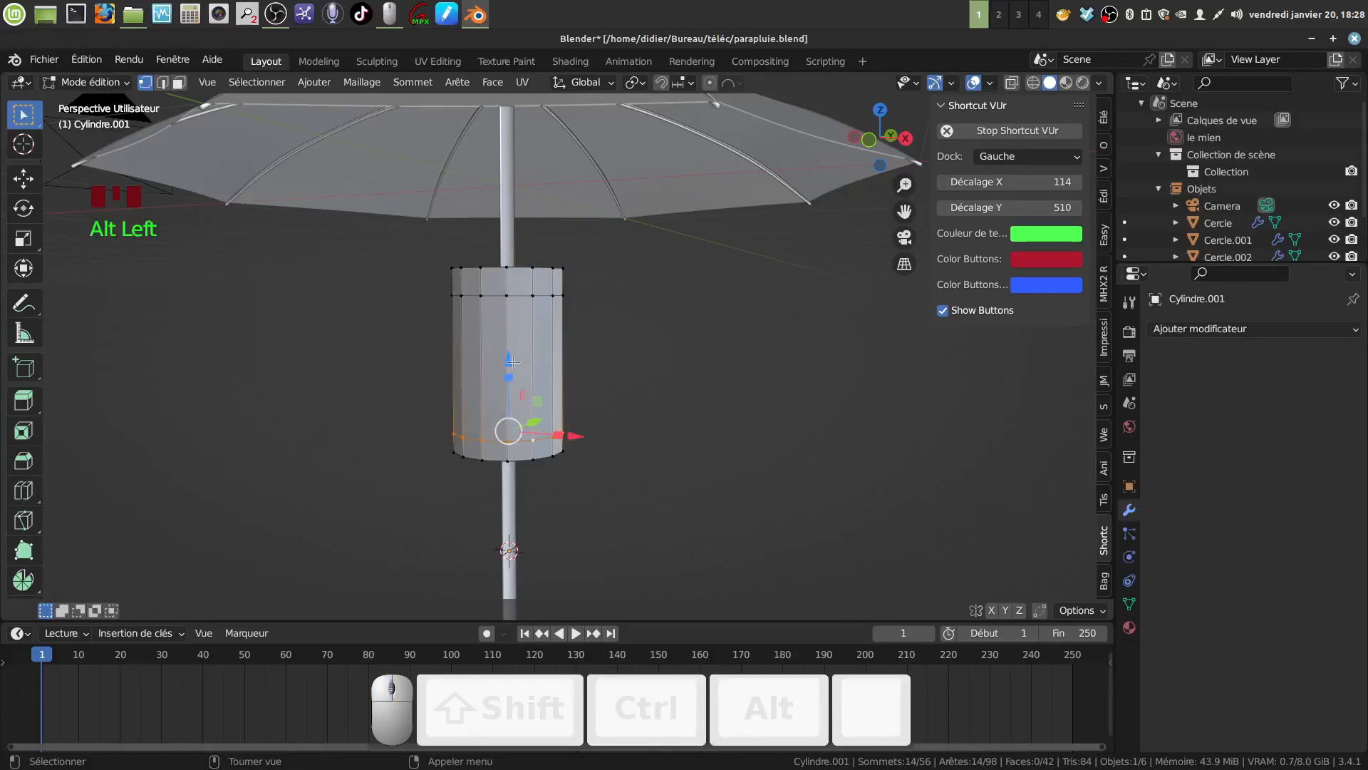
left_click_drag(518, 366, 519, 354)
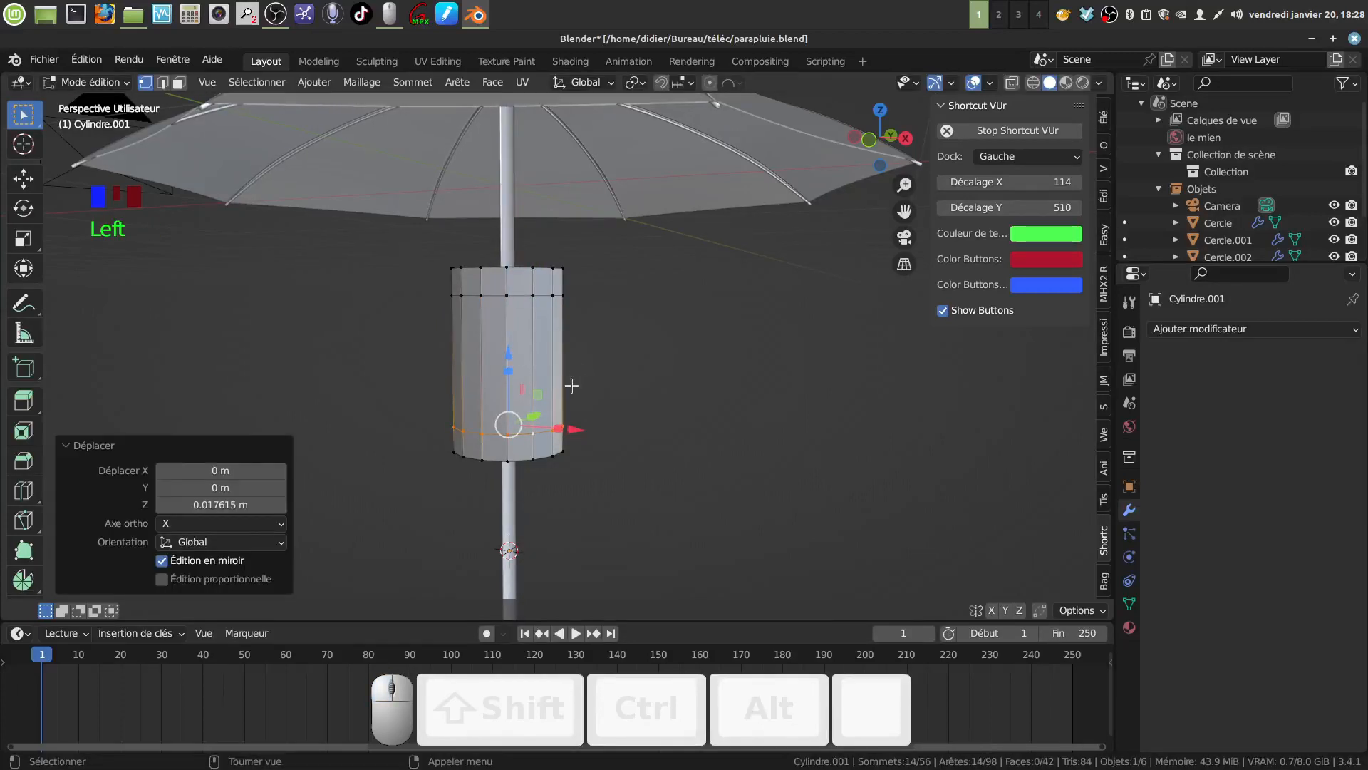
Select the entire cylinder mesh and stretch it by about 1.209 along Z
middle_click_drag(571, 386, 568, 397, "shift")
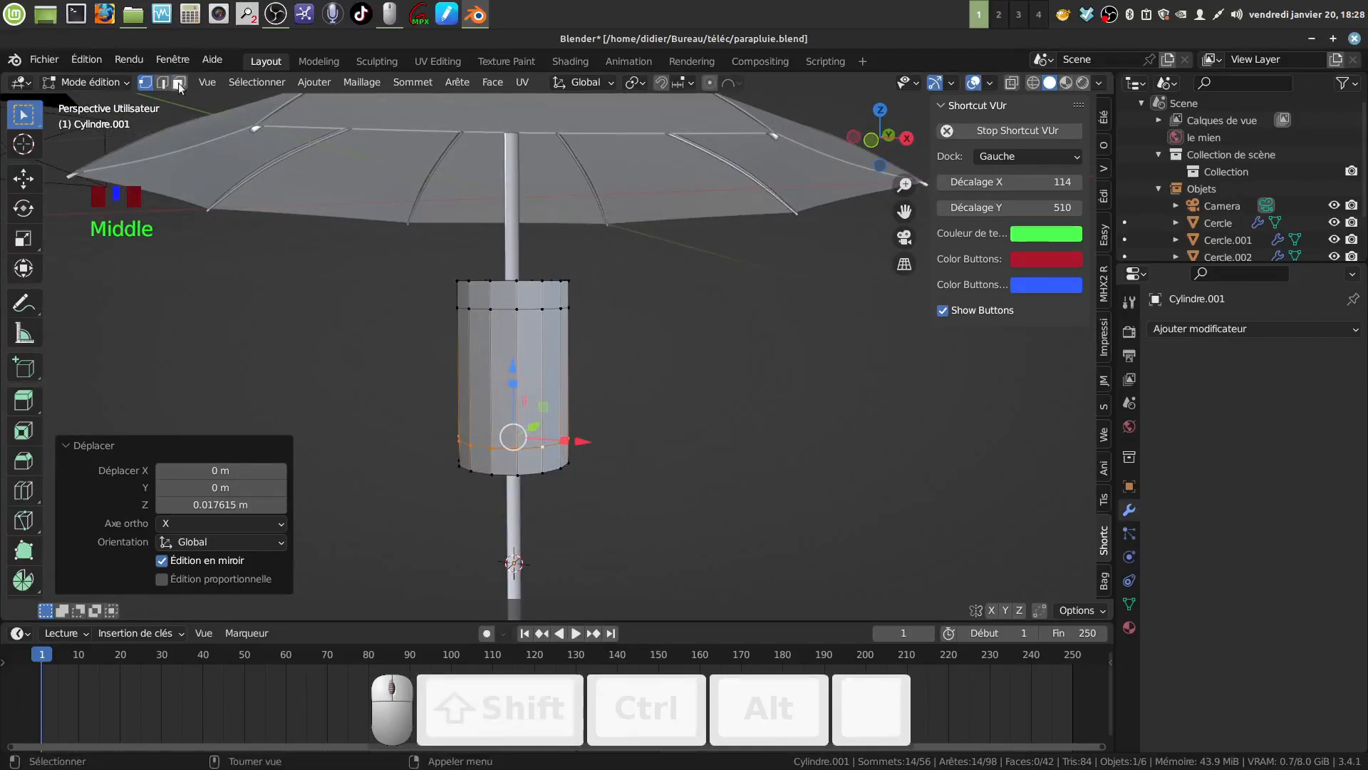
scroll(505, 345, "down", 2)
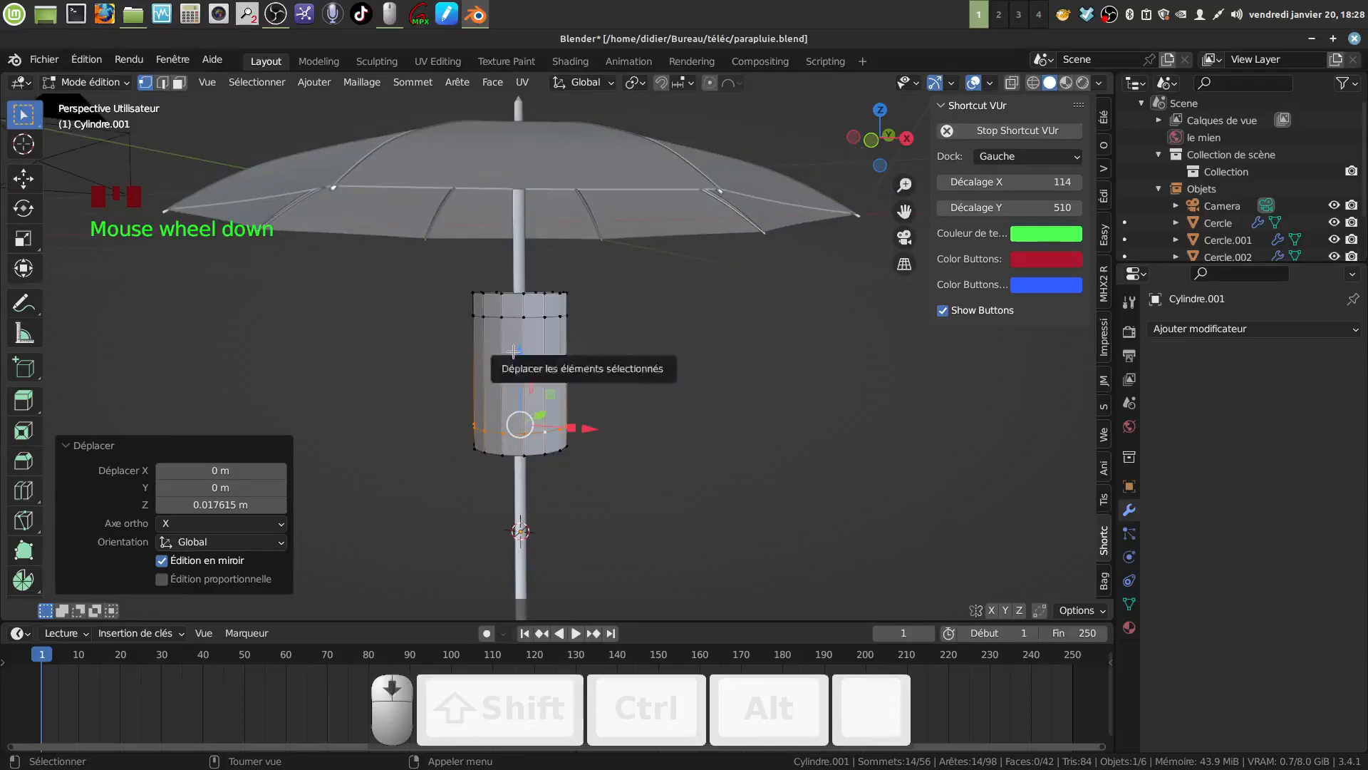
key("a")
key("a")
key("a")
left_click_drag(521, 317, 521, 305)
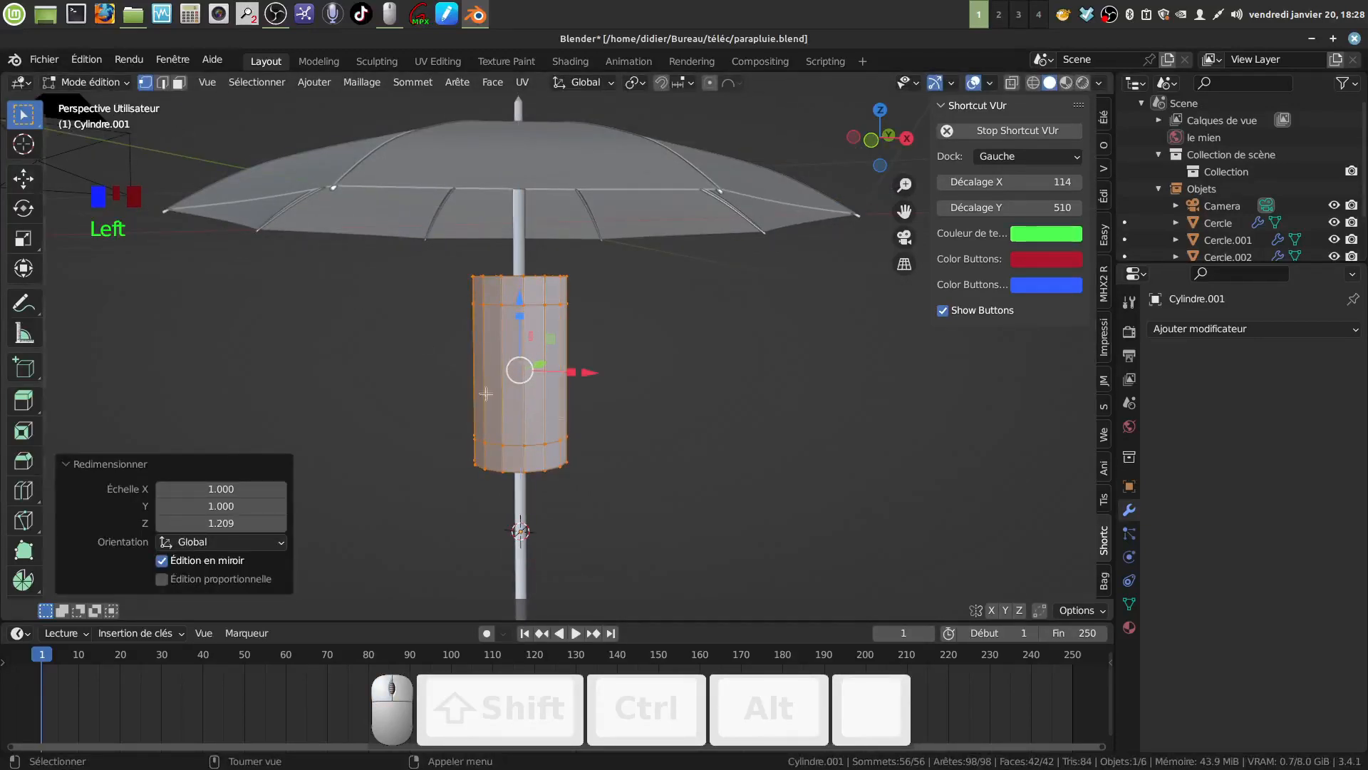
Extrude the upper and lower face rings of the cylinder slightly outward along their normals to form two collars
left_click(21, 401)
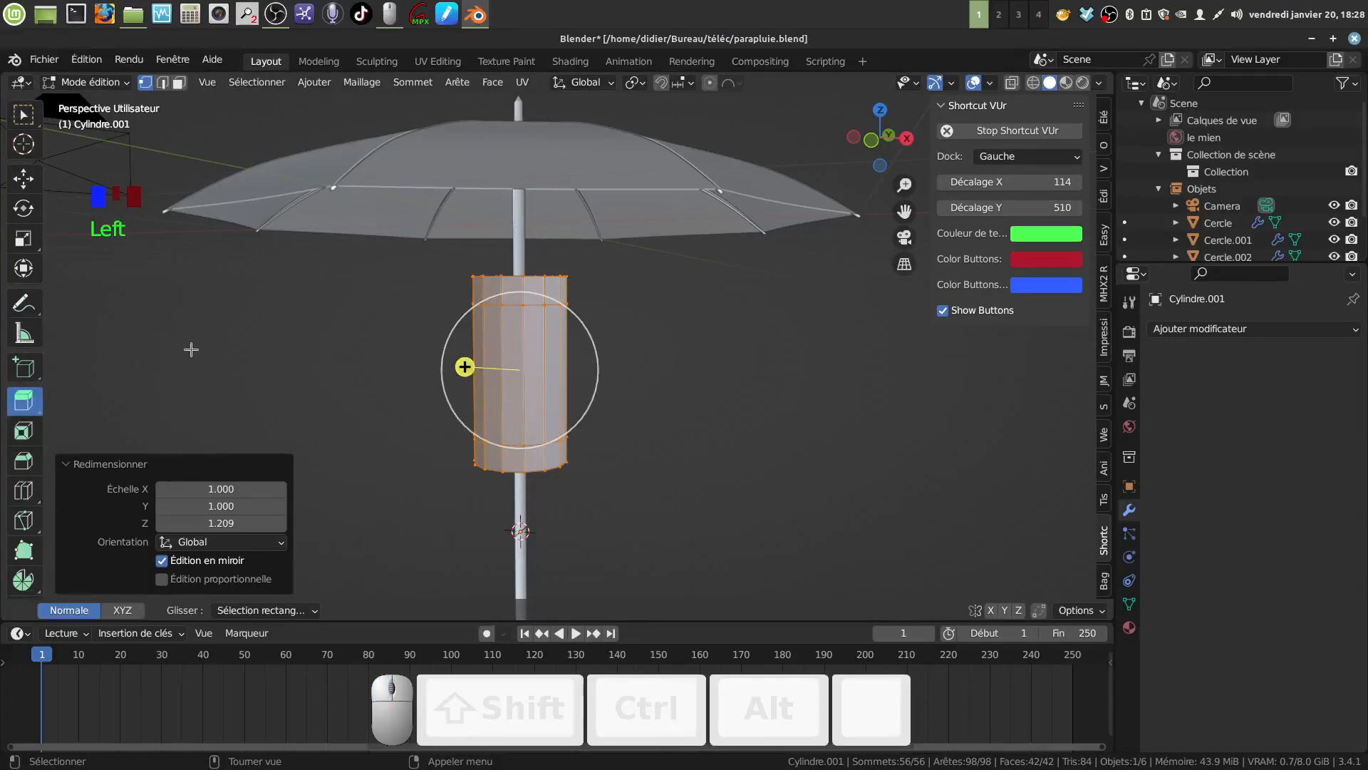
key("a")
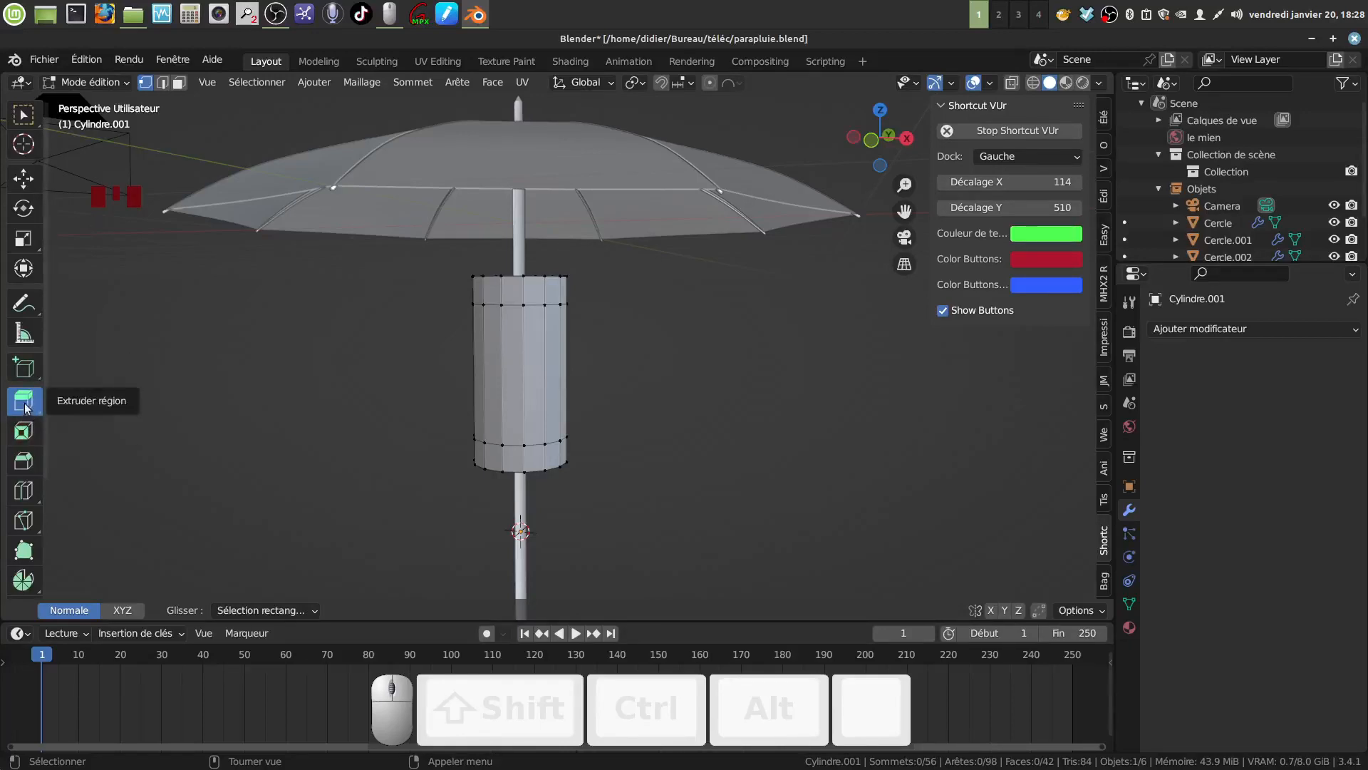
left_click_drag(25, 407, 136, 483)
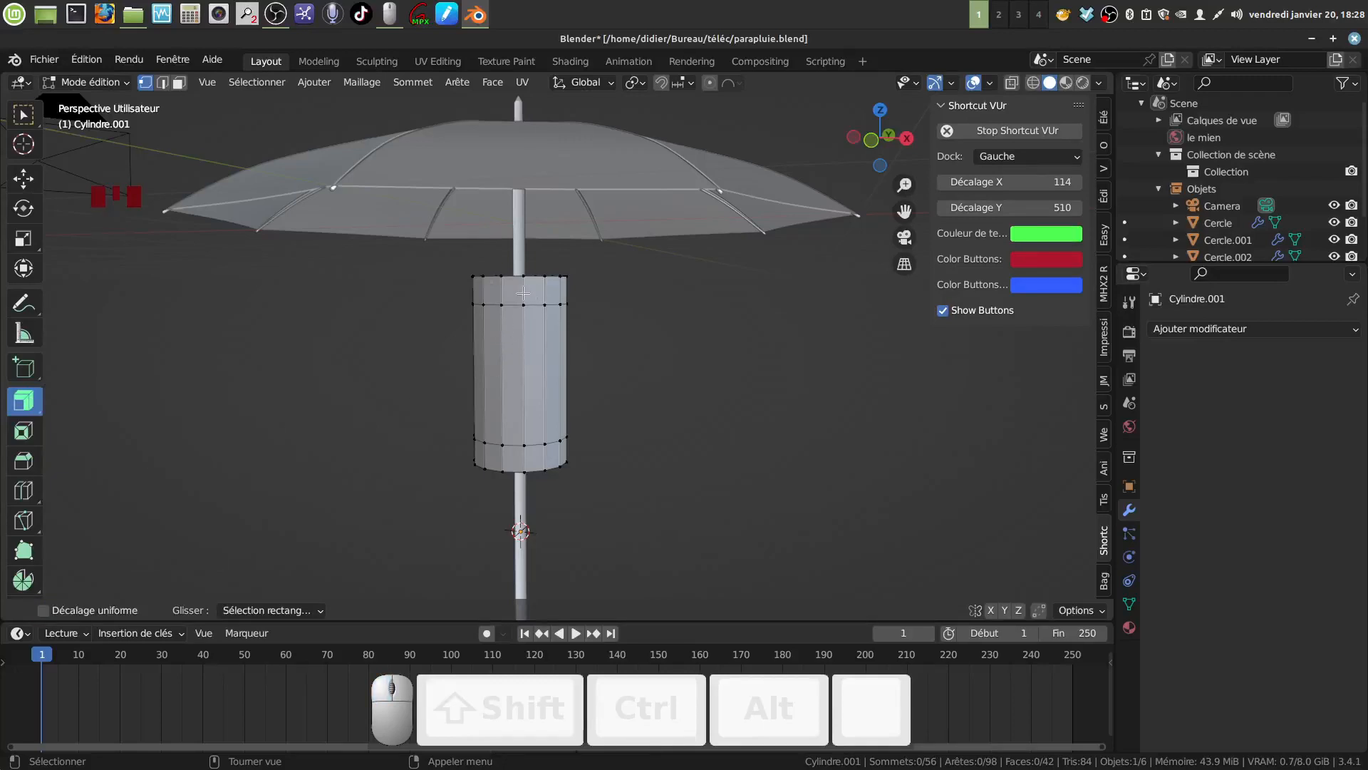
left_click(178, 81)
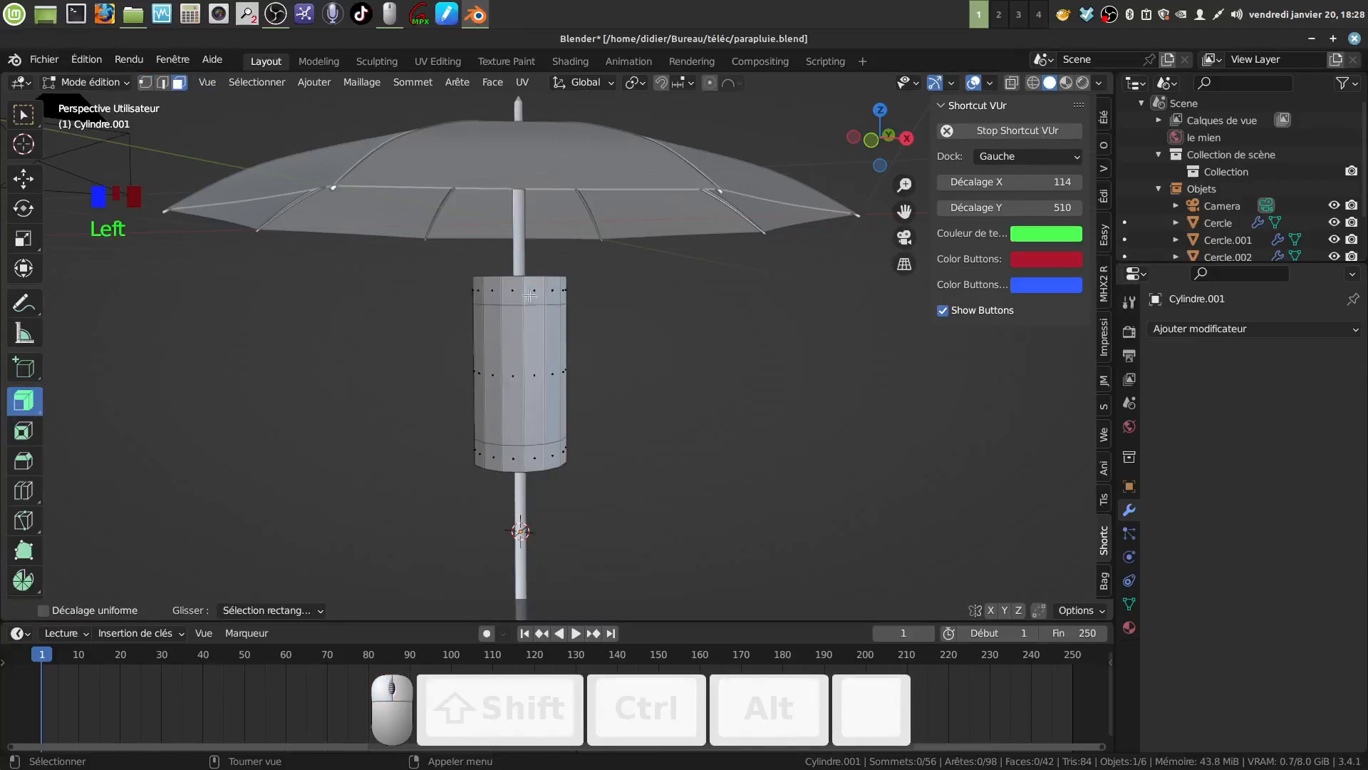
left_click(519, 297, "alt")
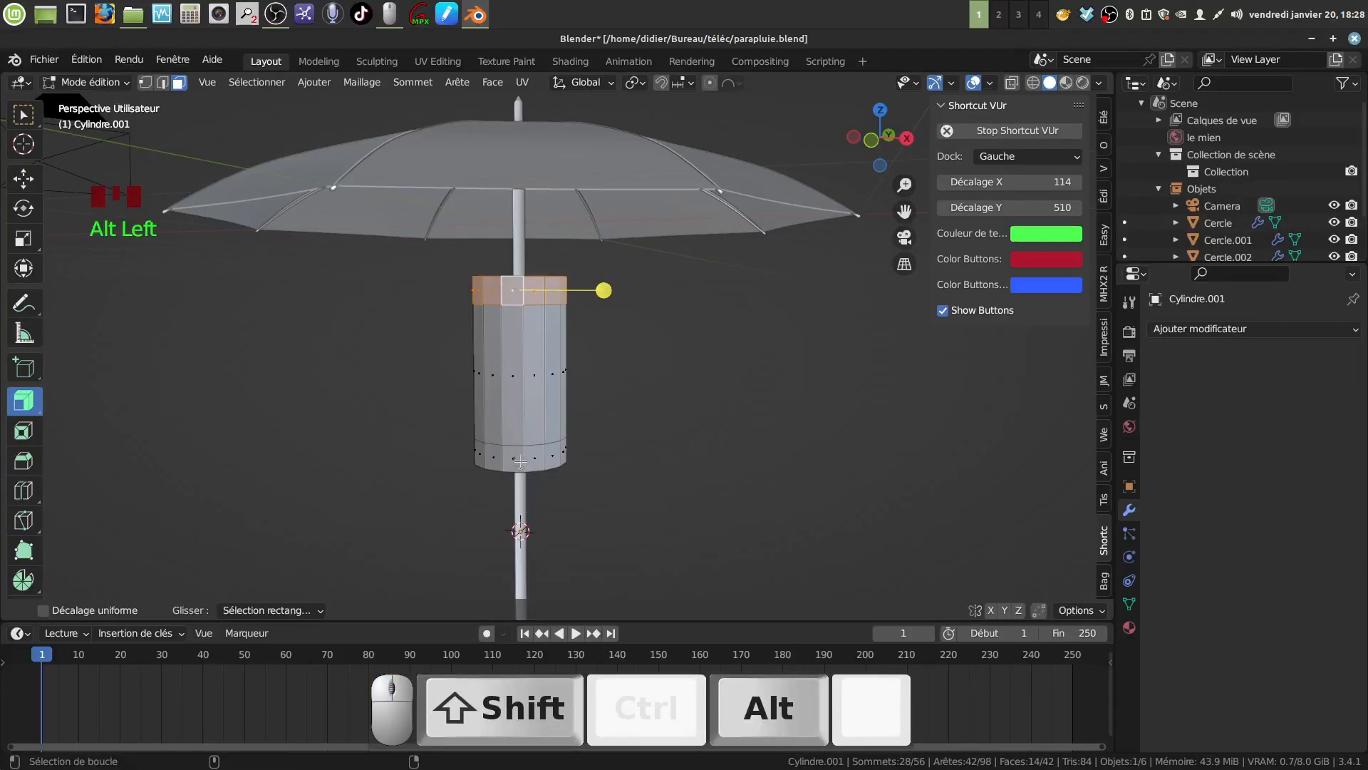
left_click(502, 474, "alt+shift")
left_click_drag(600, 367, 617, 341)
middle_click_drag(617, 342, 608, 370)
Isolate the sleeve in local view and return to Edit Mode above its upper opening
key("Tab")
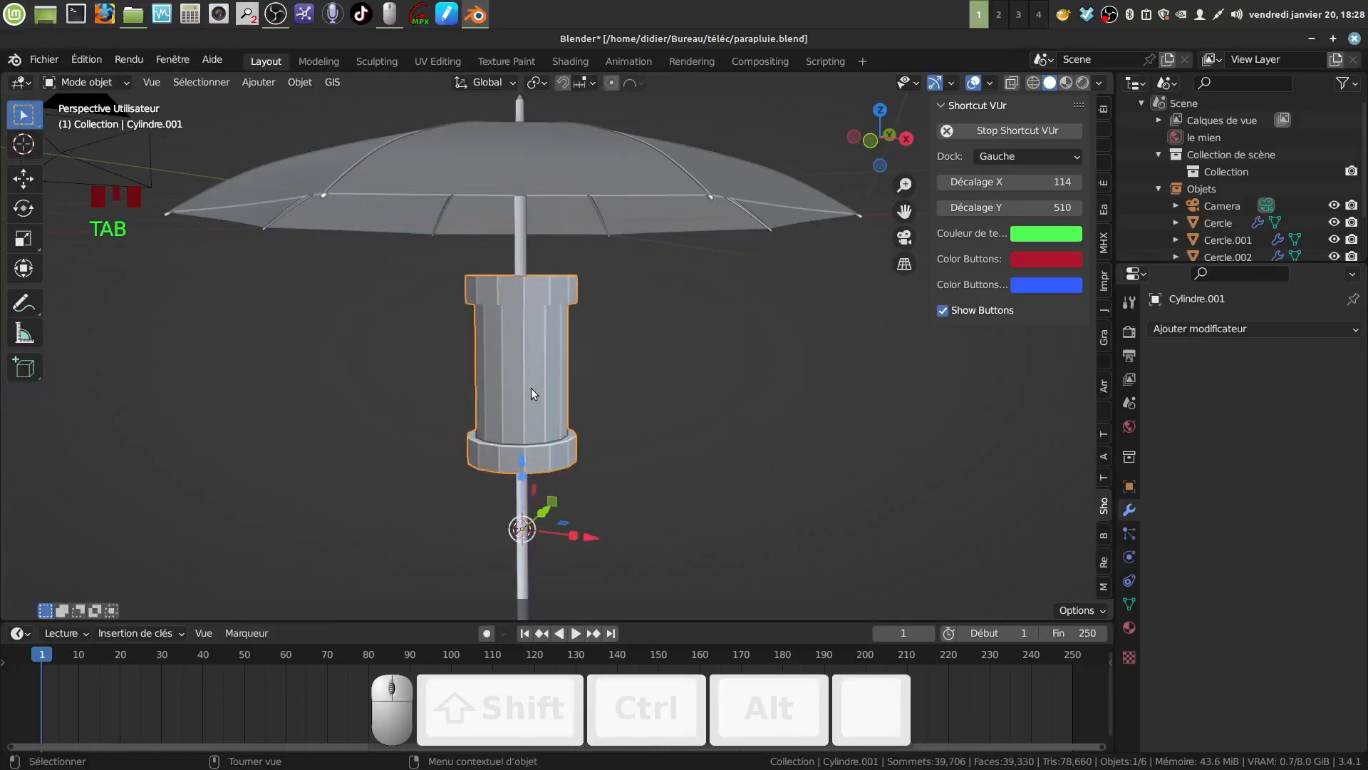
key("KP_Divide")
middle_click_drag(583, 247, 591, 415)
scroll(575, 417, "up", 2)
key("Tab")
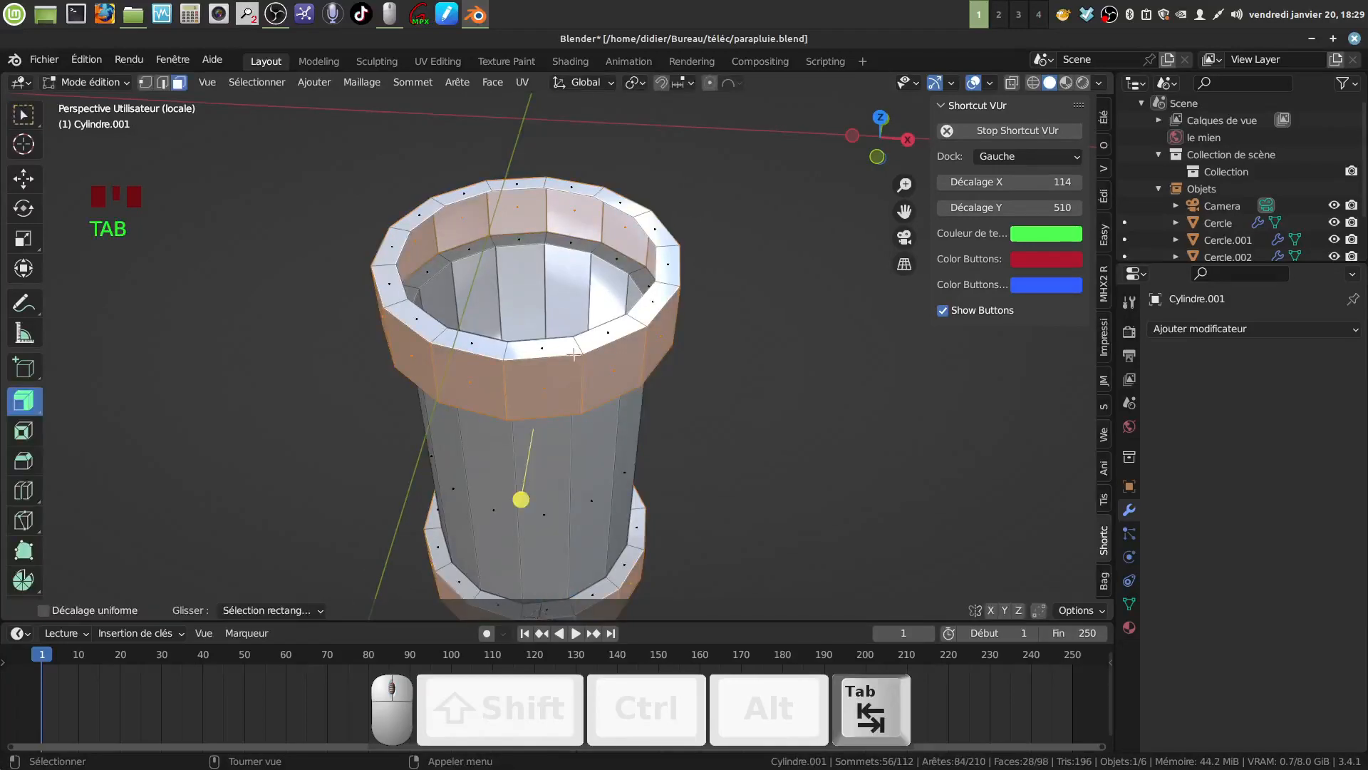
Narrow the inner edge loop of the sleeve's upper opening, readjusting its size with a scale of about 1.356
left_click(161, 84)
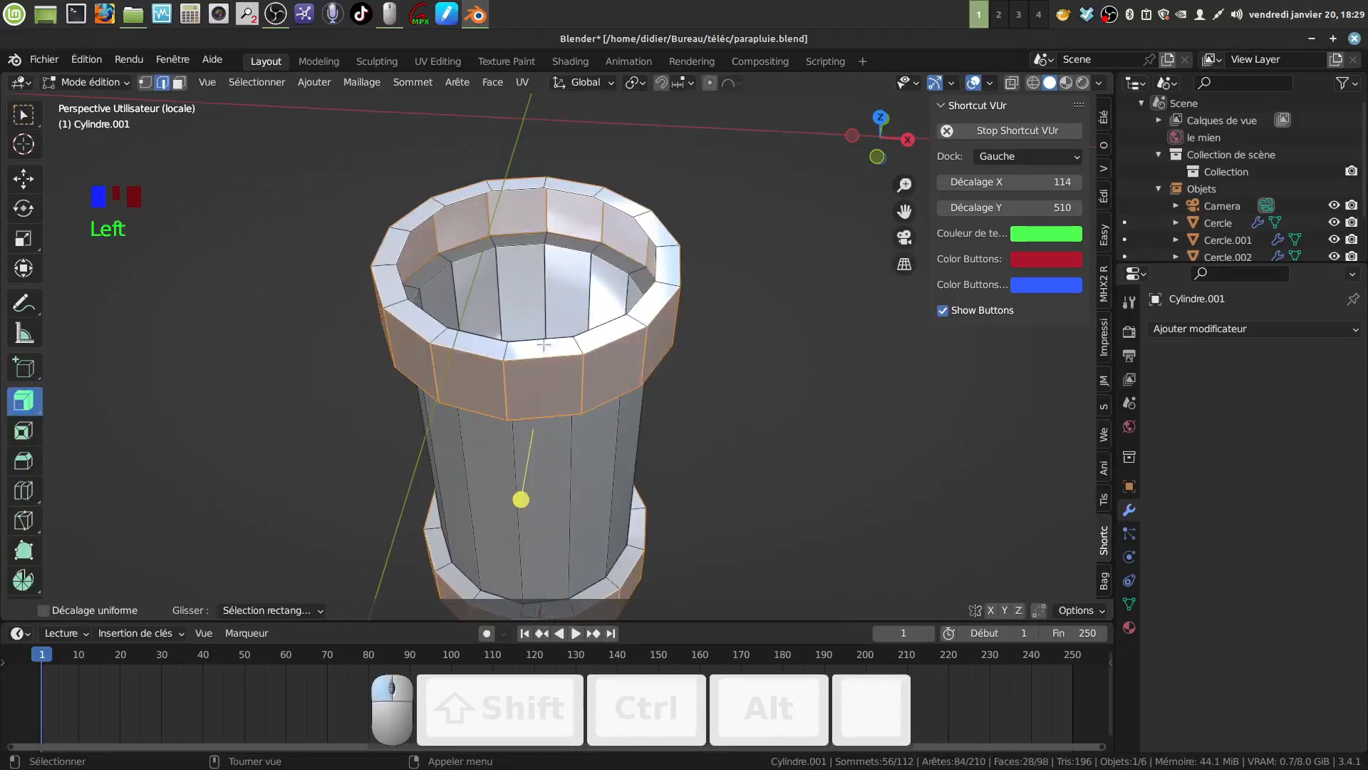
left_click(590, 332, "alt")
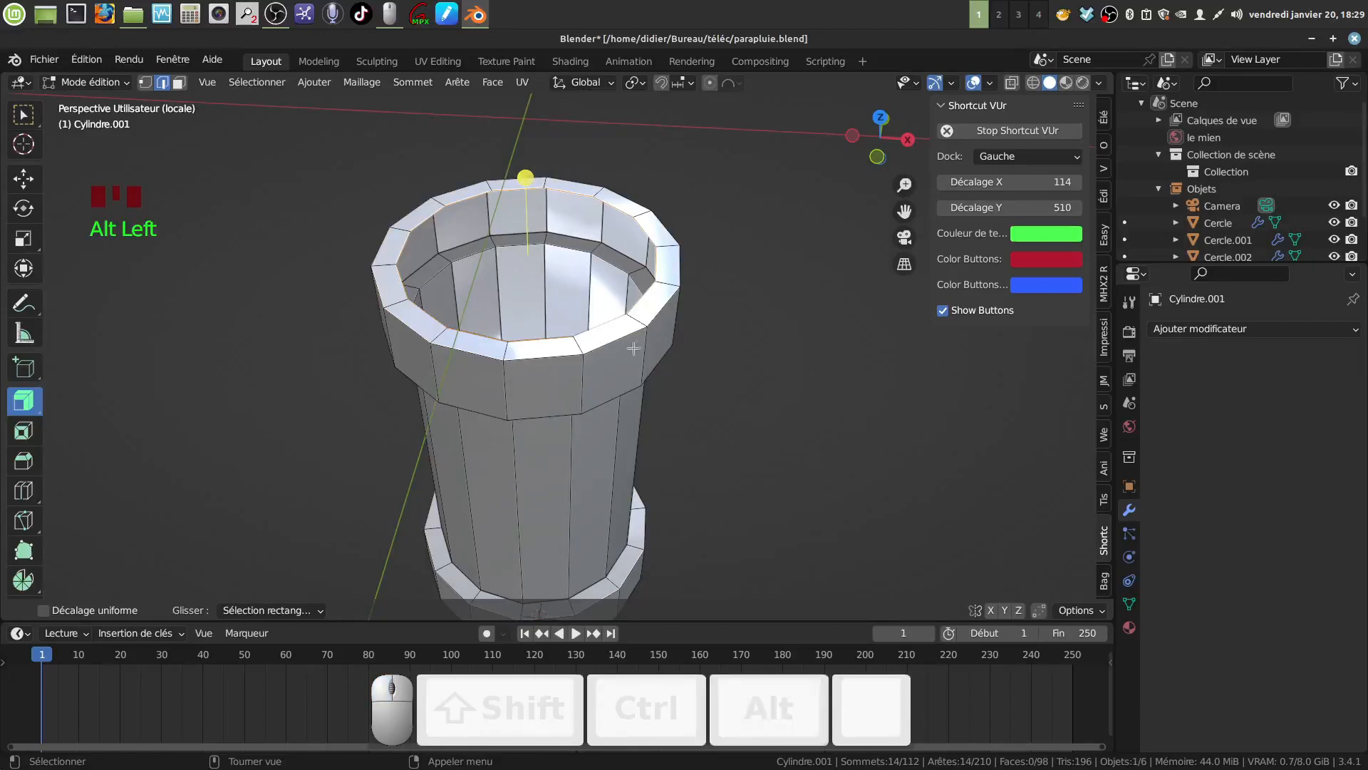
key("s")
left_click(592, 321)
middle_click_drag(595, 385, 601, 351)
middle_click_drag(601, 351, 575, 288, "shift")
scroll(617, 356, "down", 3)
key("s")
left_click(575, 366)
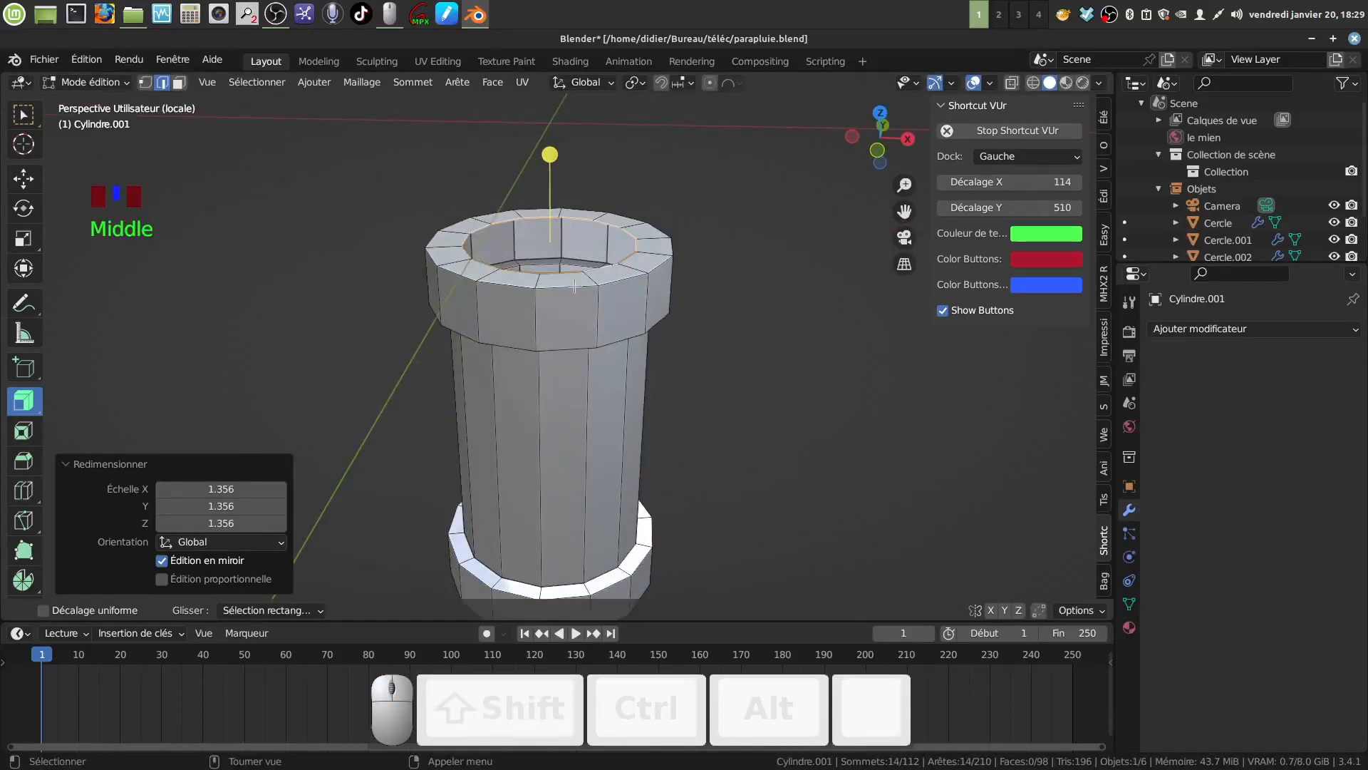
Bevel the outer edge loops of both collars with 2 segments and a width of about 0.103 m
left_click(573, 287, "alt")
middle_click_drag(585, 399, 573, 351)
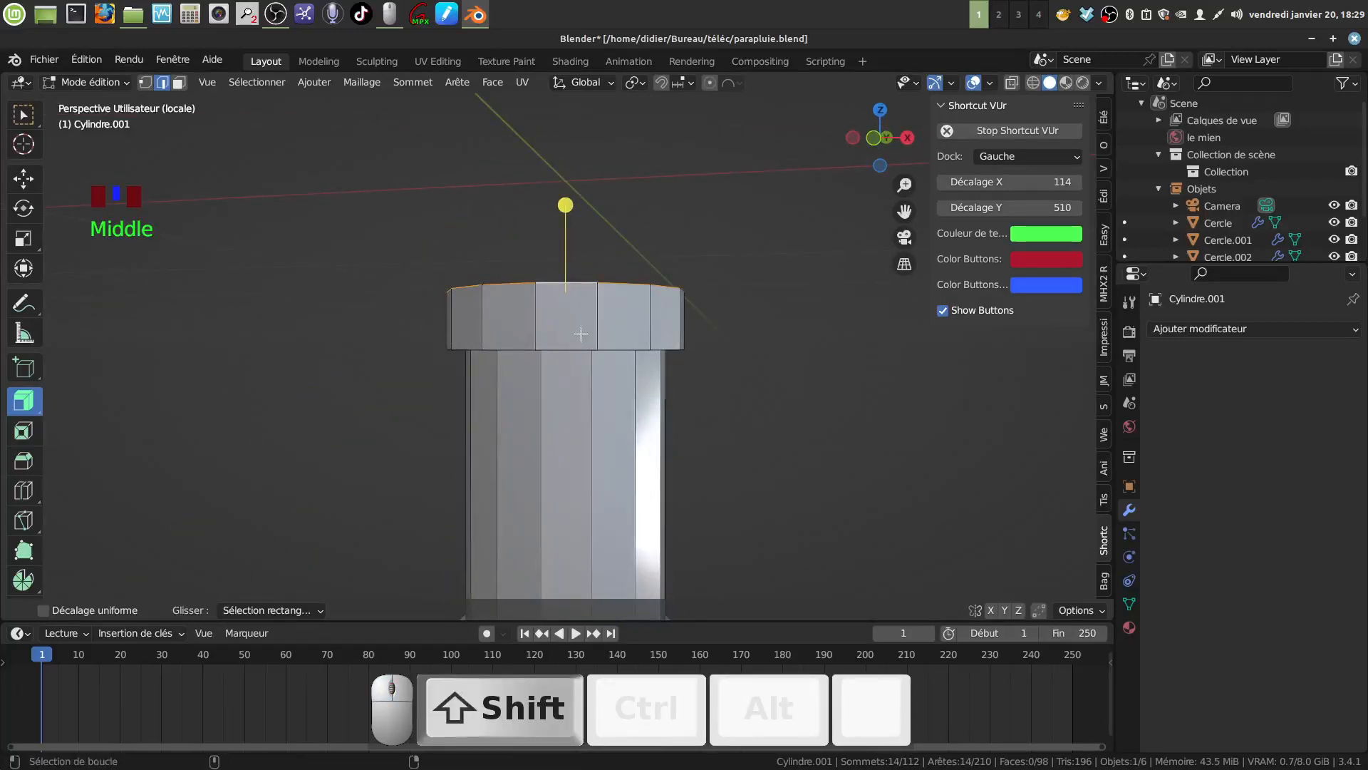
left_click(576, 335, "alt+shift")
middle_click_drag(576, 335, 126, 263, "shift")
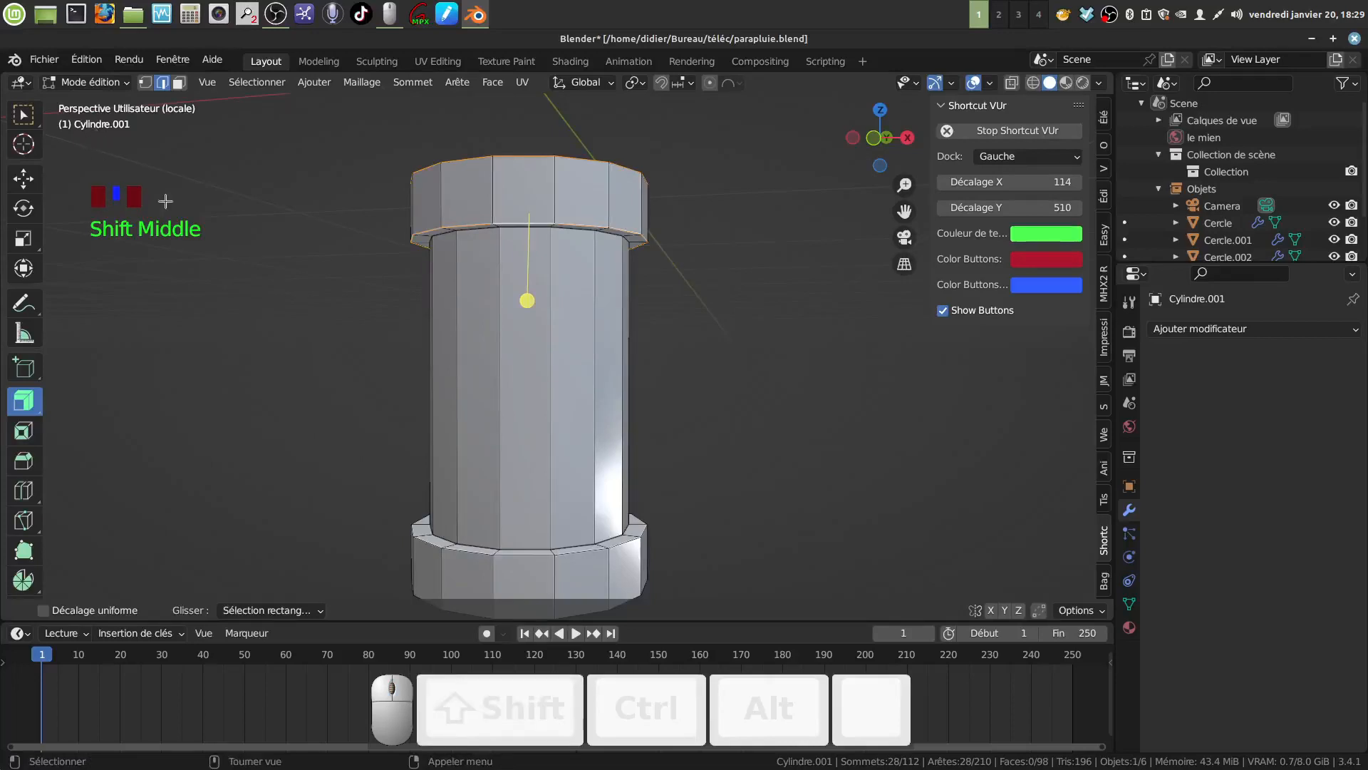
left_click(24, 114)
middle_click_drag(641, 366, 533, 446, "shift")
left_click(533, 447, "alt+shift")
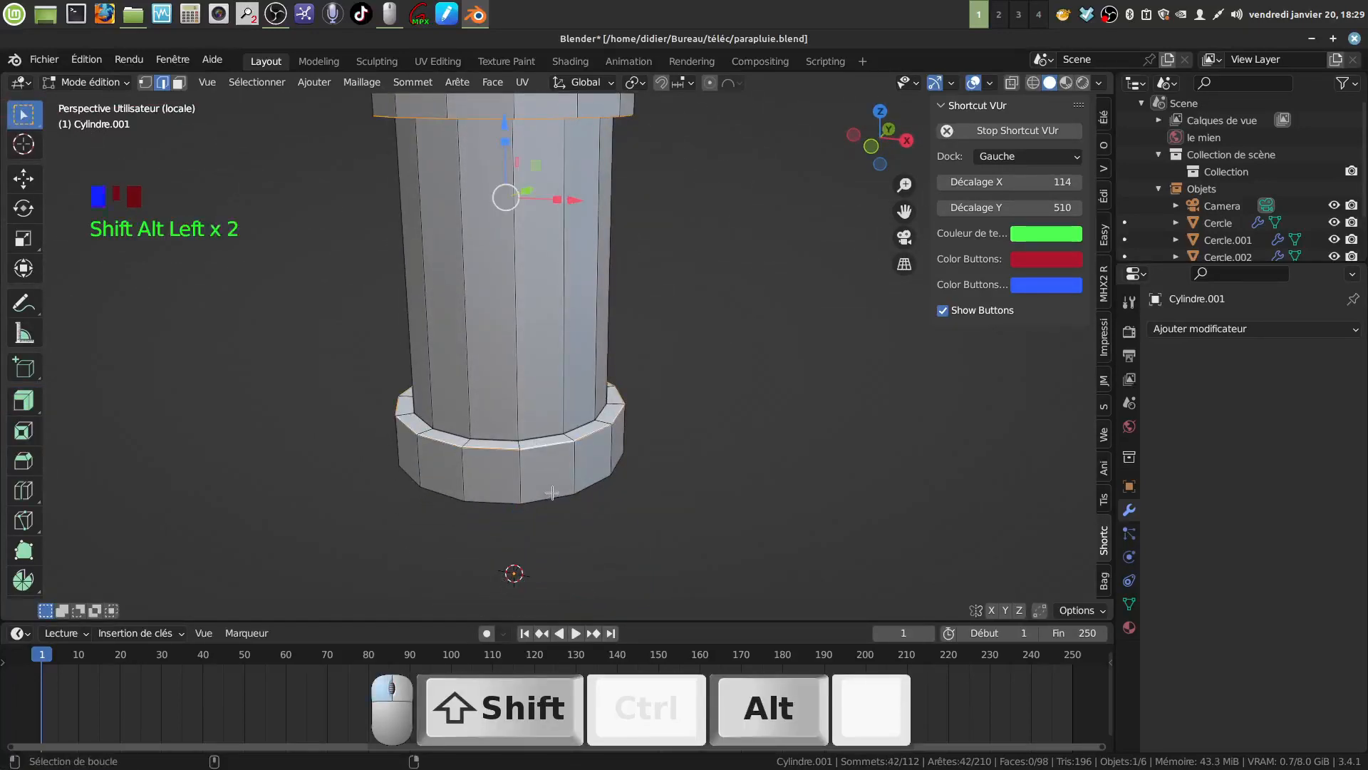
left_click(552, 493, "alt+shift")
middle_click_drag(553, 492, 606, 499)
middle_click_drag(600, 411, 635, 543, "shift")
key("ctrl+b")
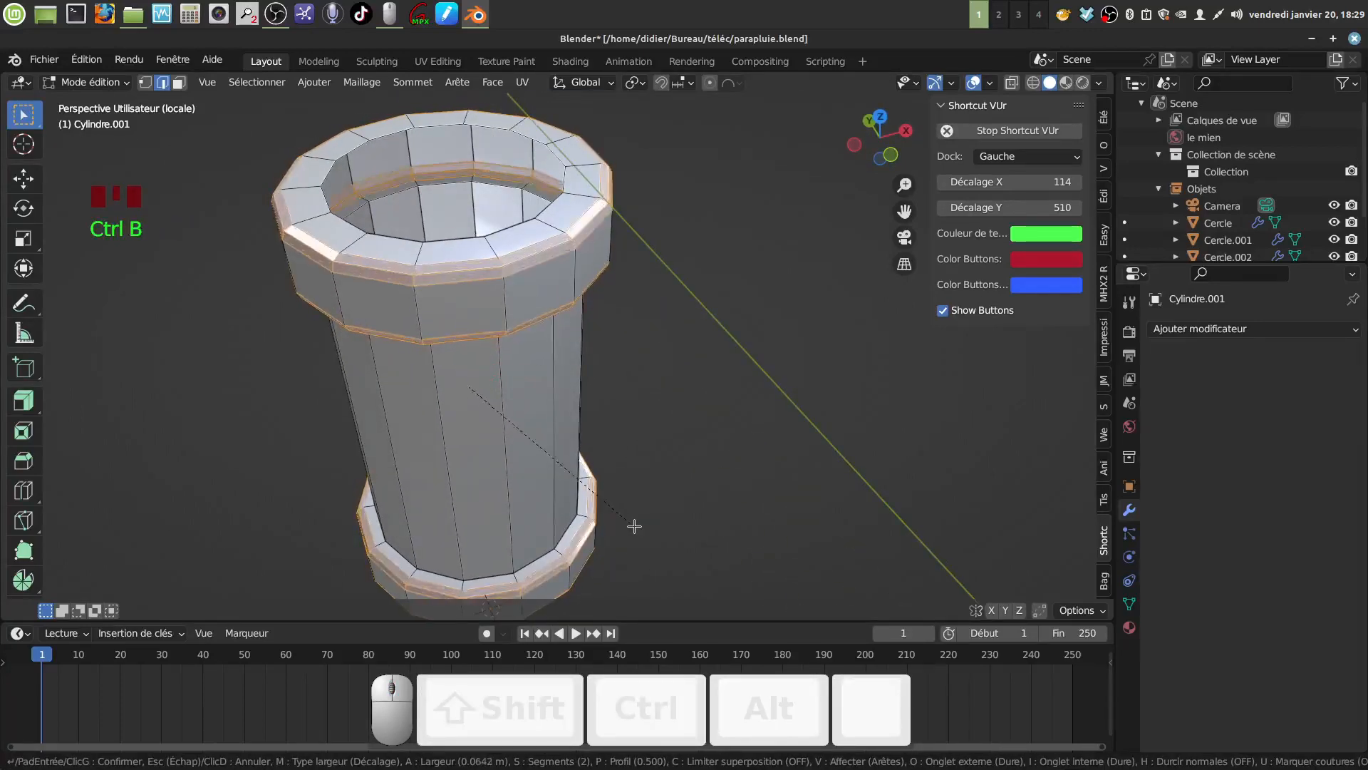
left_click(641, 527)
Bevel the two edge loops where the collars meet the sleeve's body with 2 segments and a width of about 0.0126 m
middle_click_drag(641, 526, 522, 543)
scroll(546, 506, "up", 4)
middle_click_drag(581, 363, 589, 386, "shift")
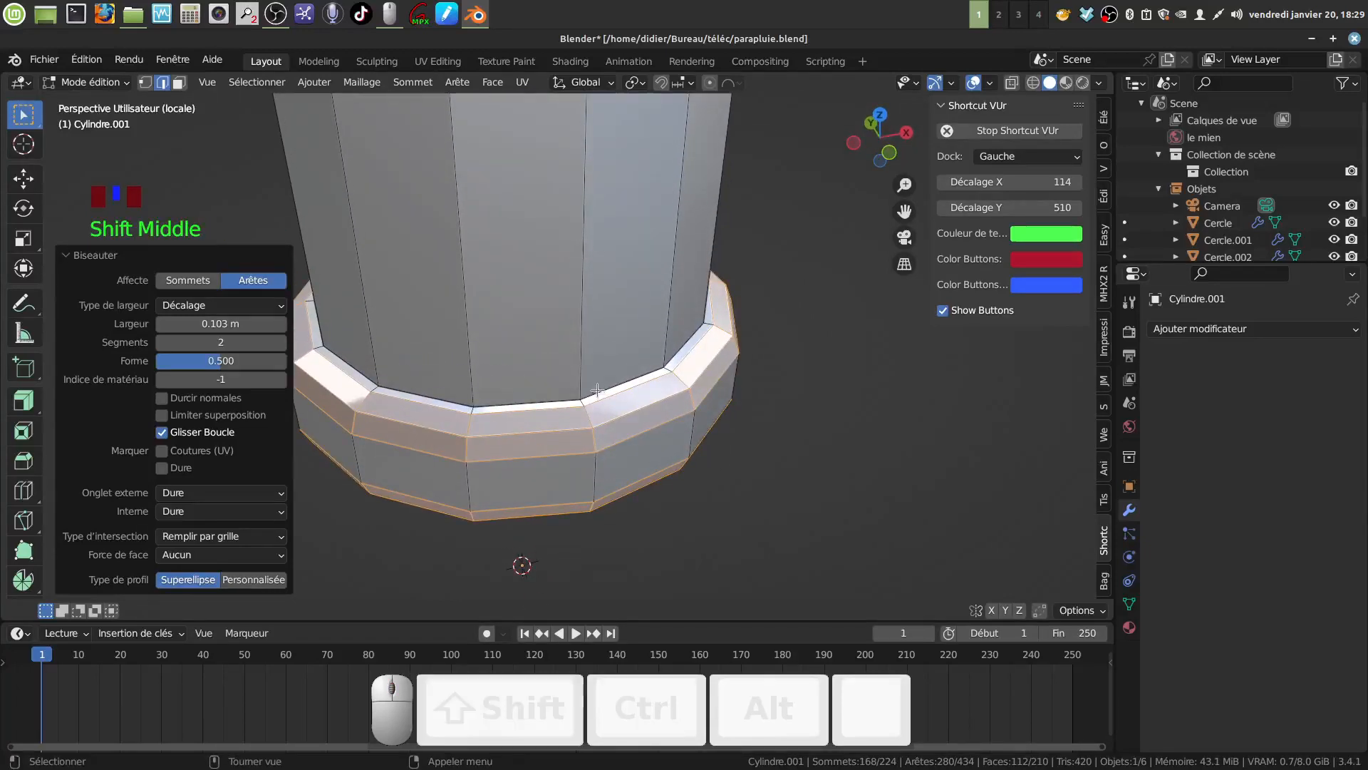
left_click(596, 390, "alt")
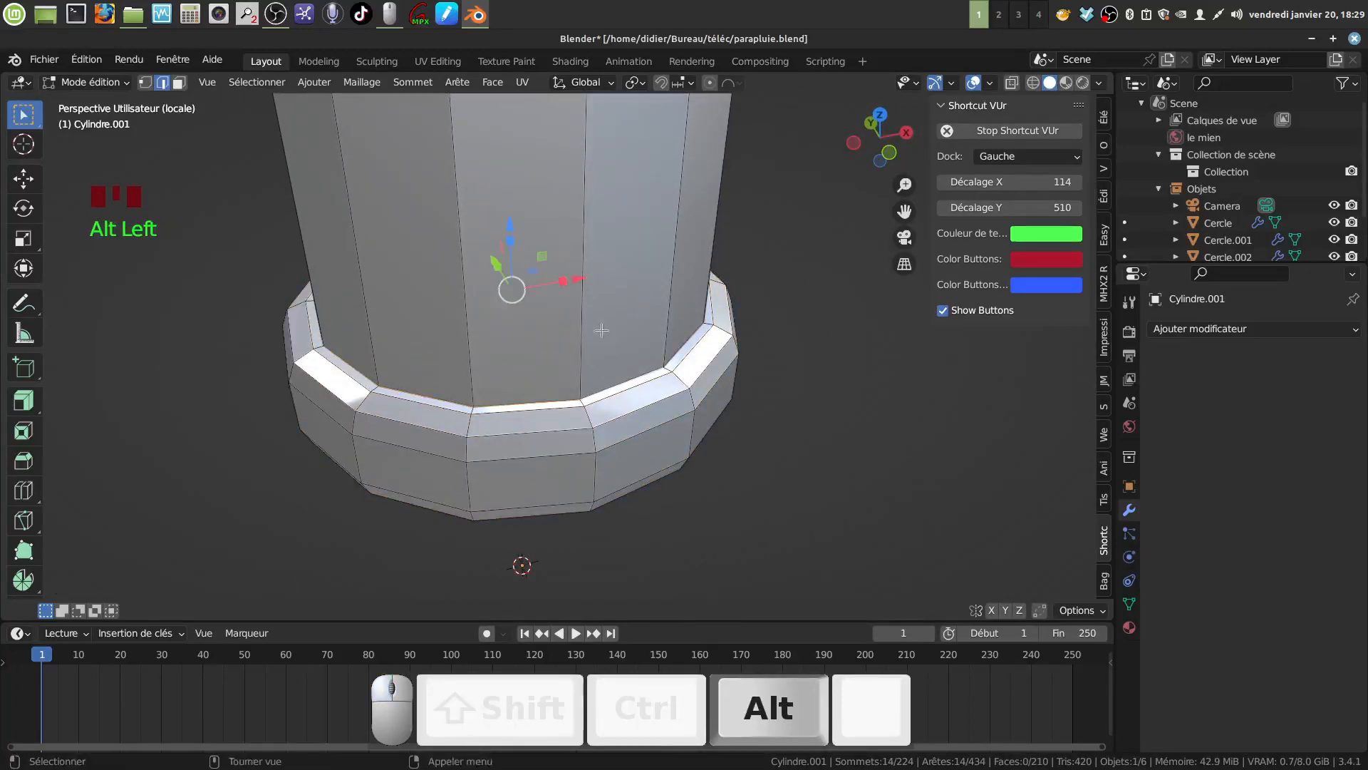
middle_click_drag(596, 390, 520, 248)
scroll(615, 206, "up", 2)
left_click(417, 252, "alt+shift")
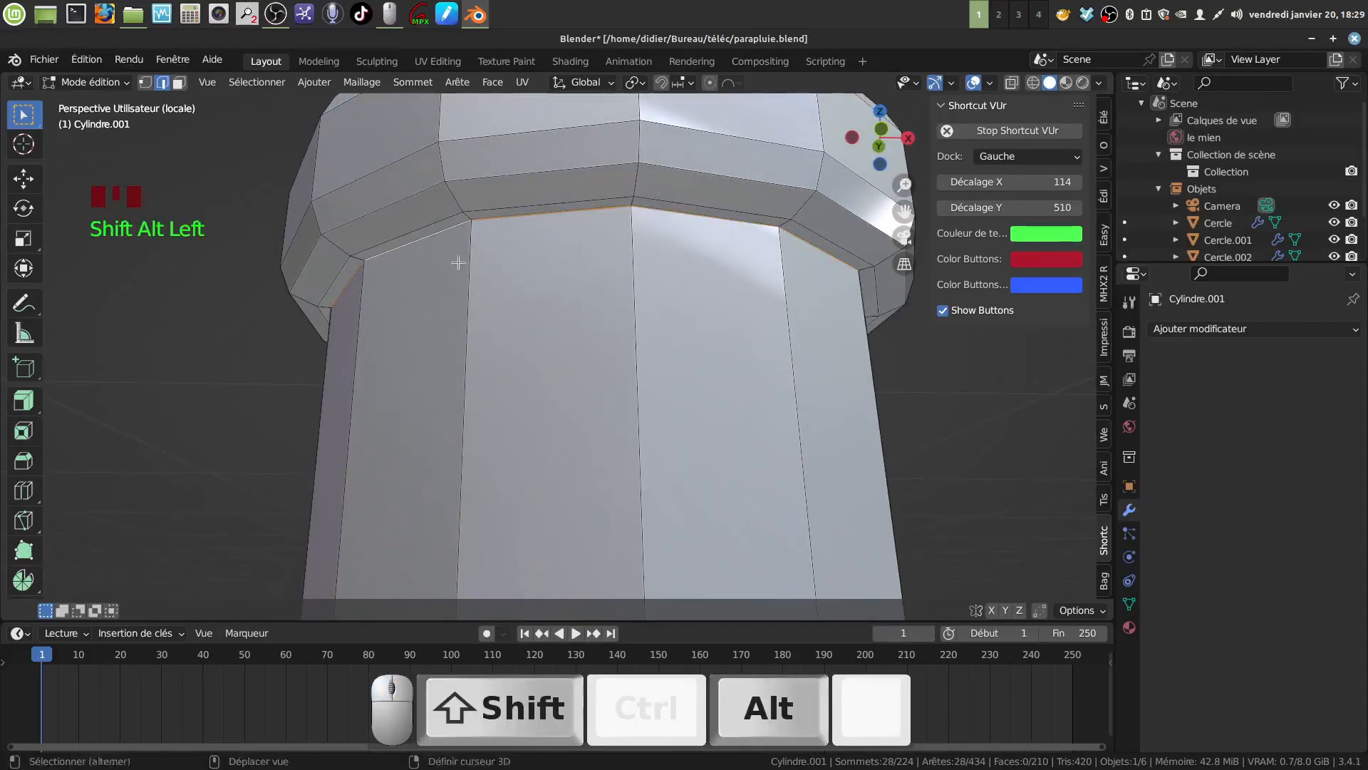
key("ctrl+b")
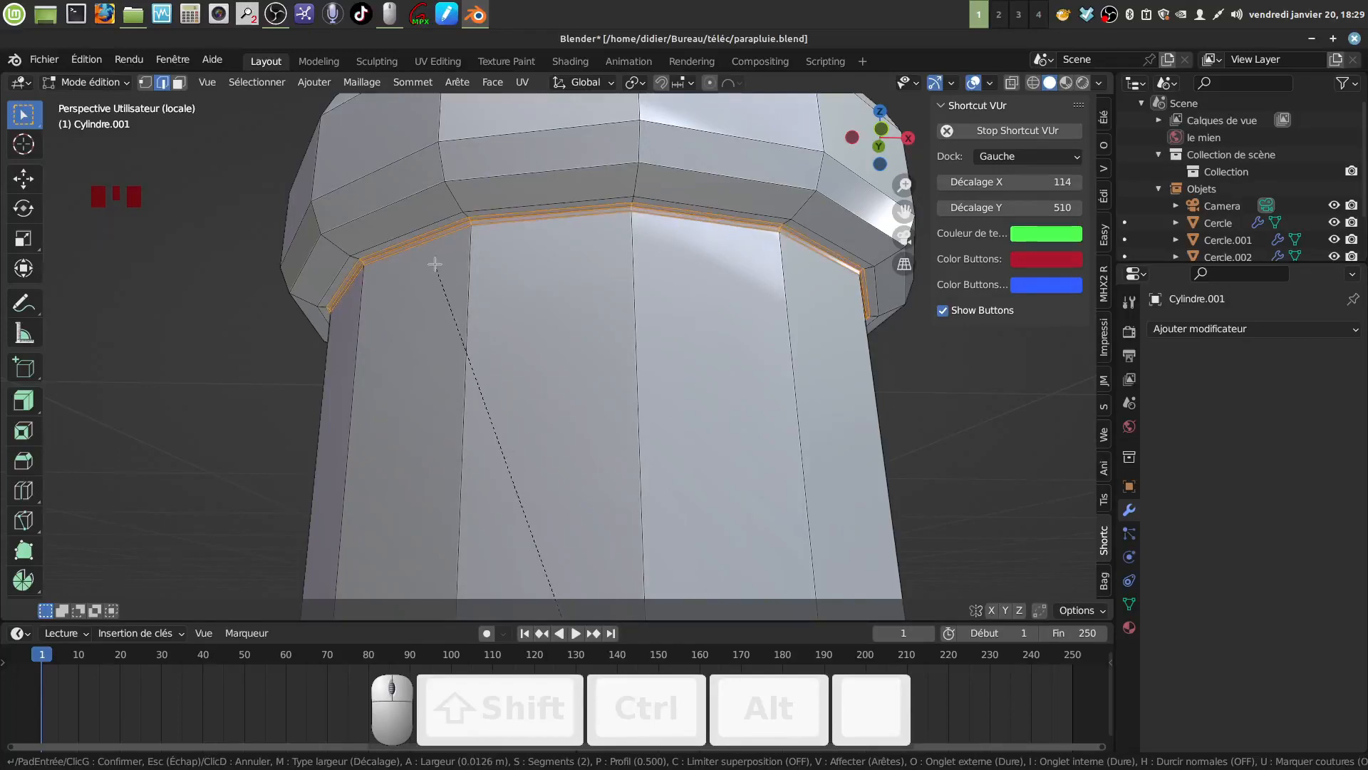
left_click(435, 264)
Rotate the whole sleeve mesh about -13.9° around Z in front view, then clear the selection
scroll(498, 320, "down", 5)
middle_click_drag(591, 399, 594, 370)
scroll(606, 427, "down", 1)
key("KP_1")
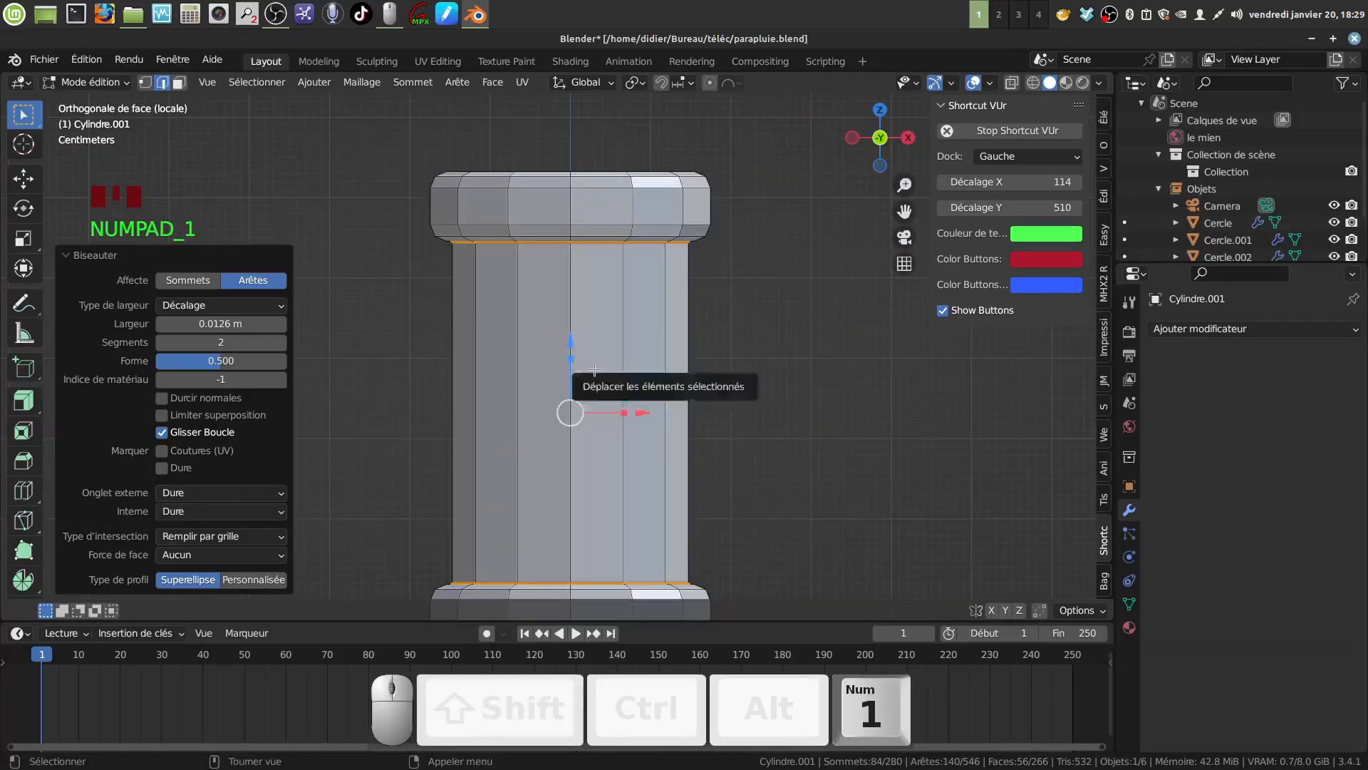
middle_click_drag(665, 396, 606, 305, "shift")
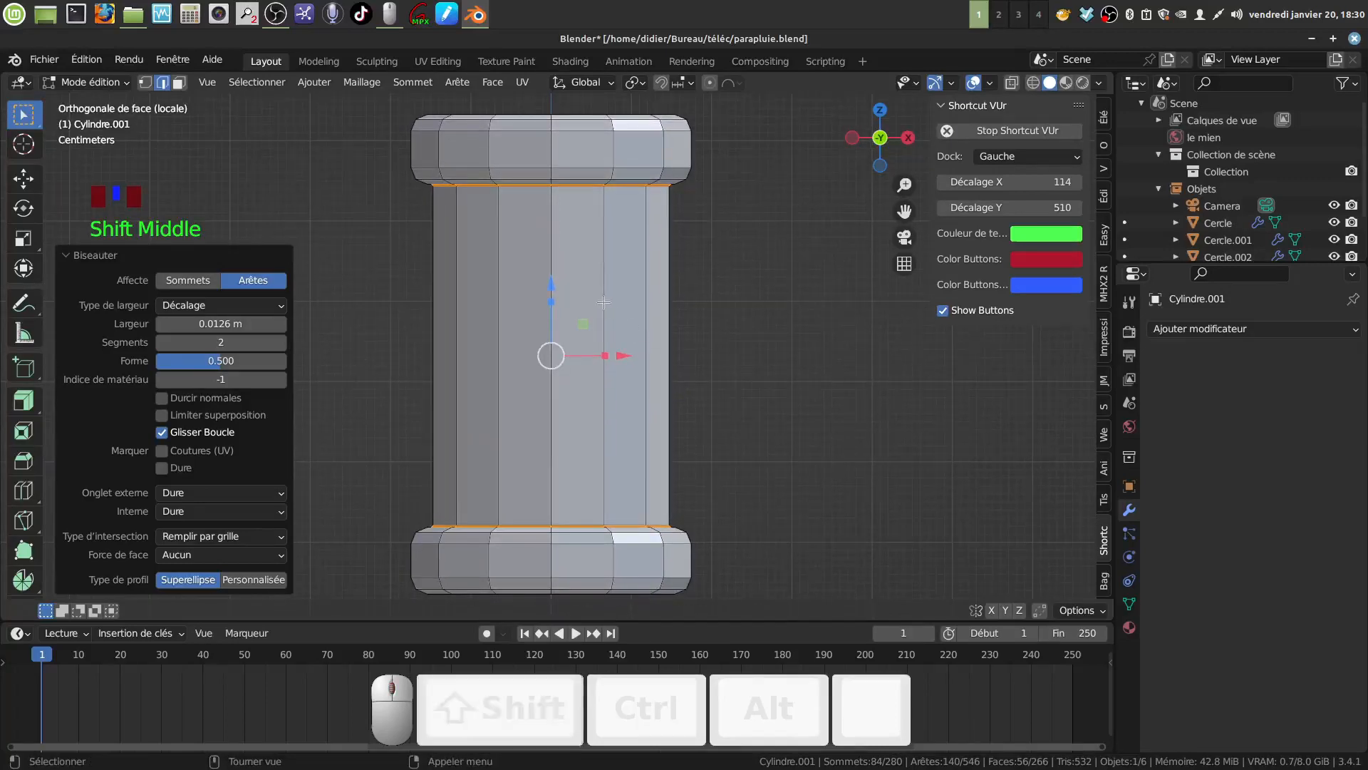
left_click(178, 83)
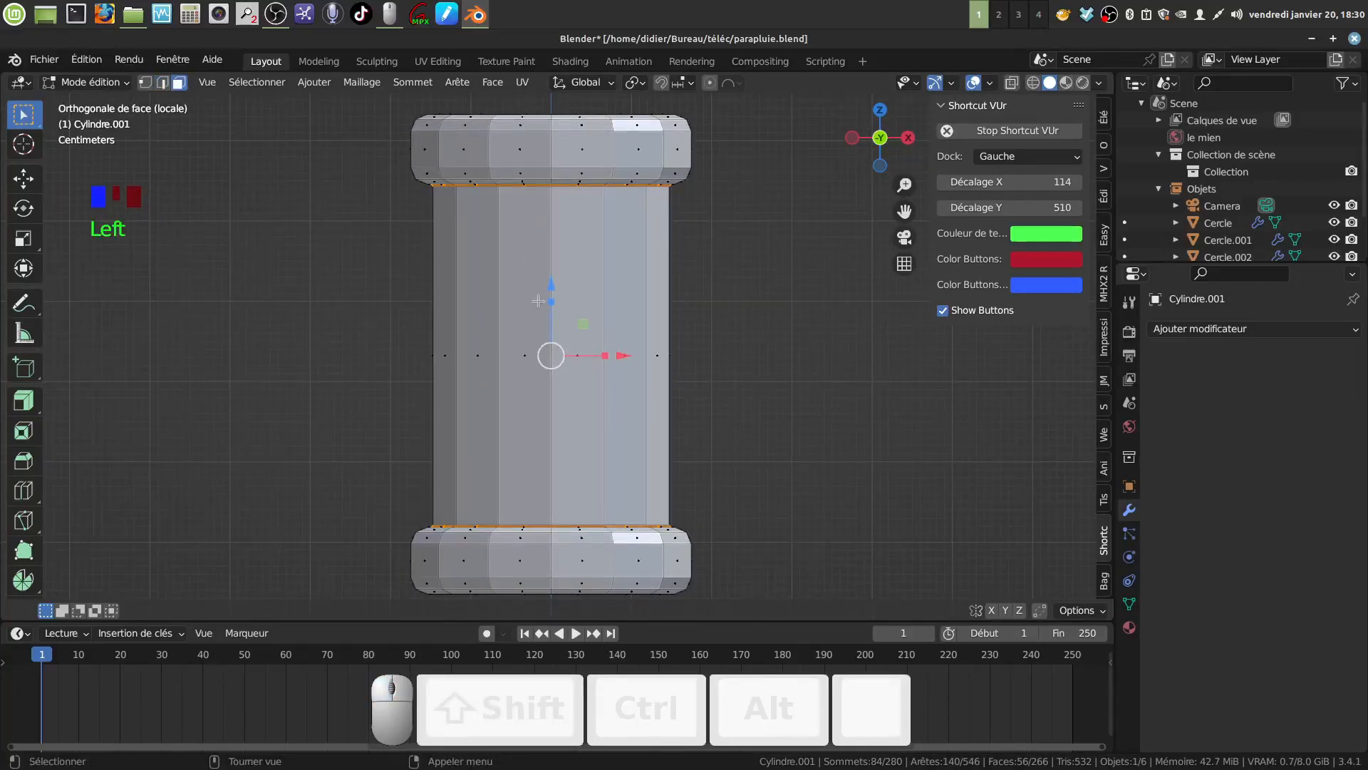
key("a")
left_click(529, 318)
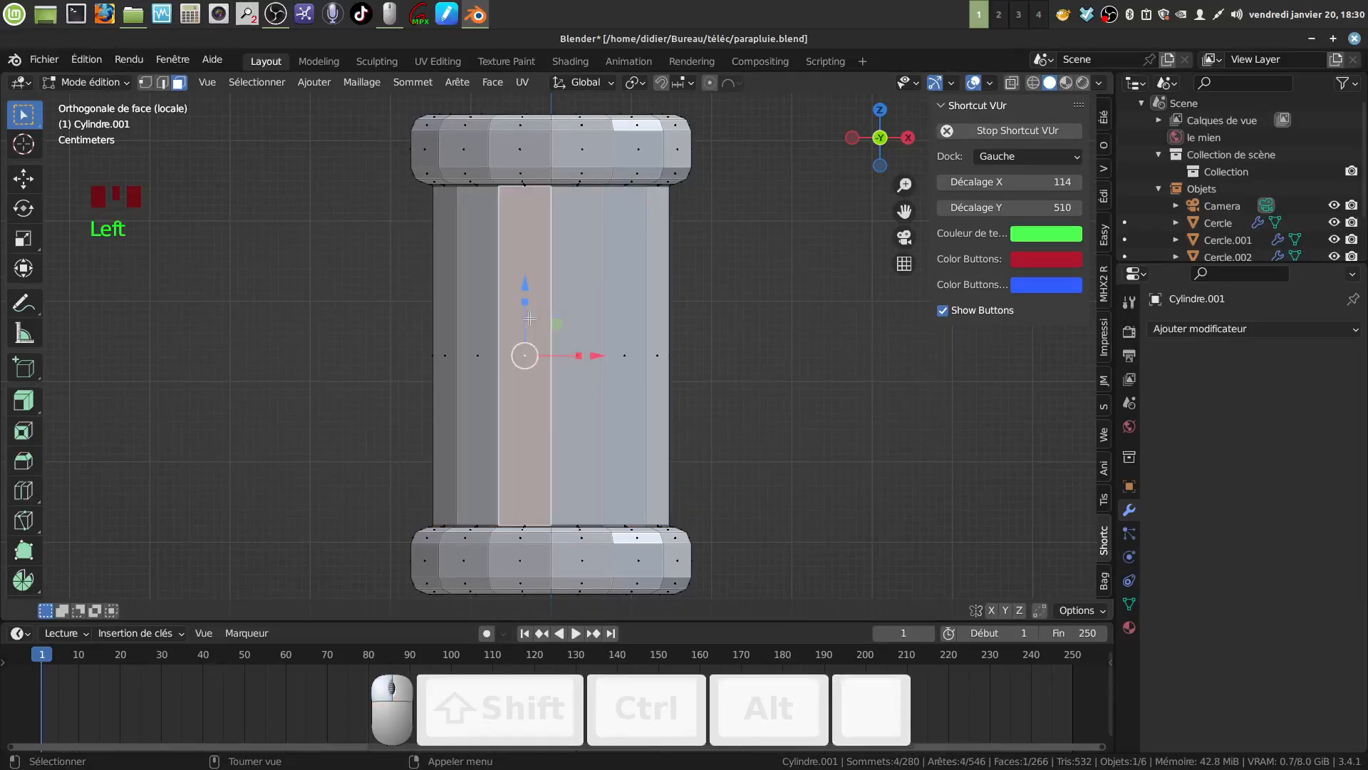
key("a")
key("a")
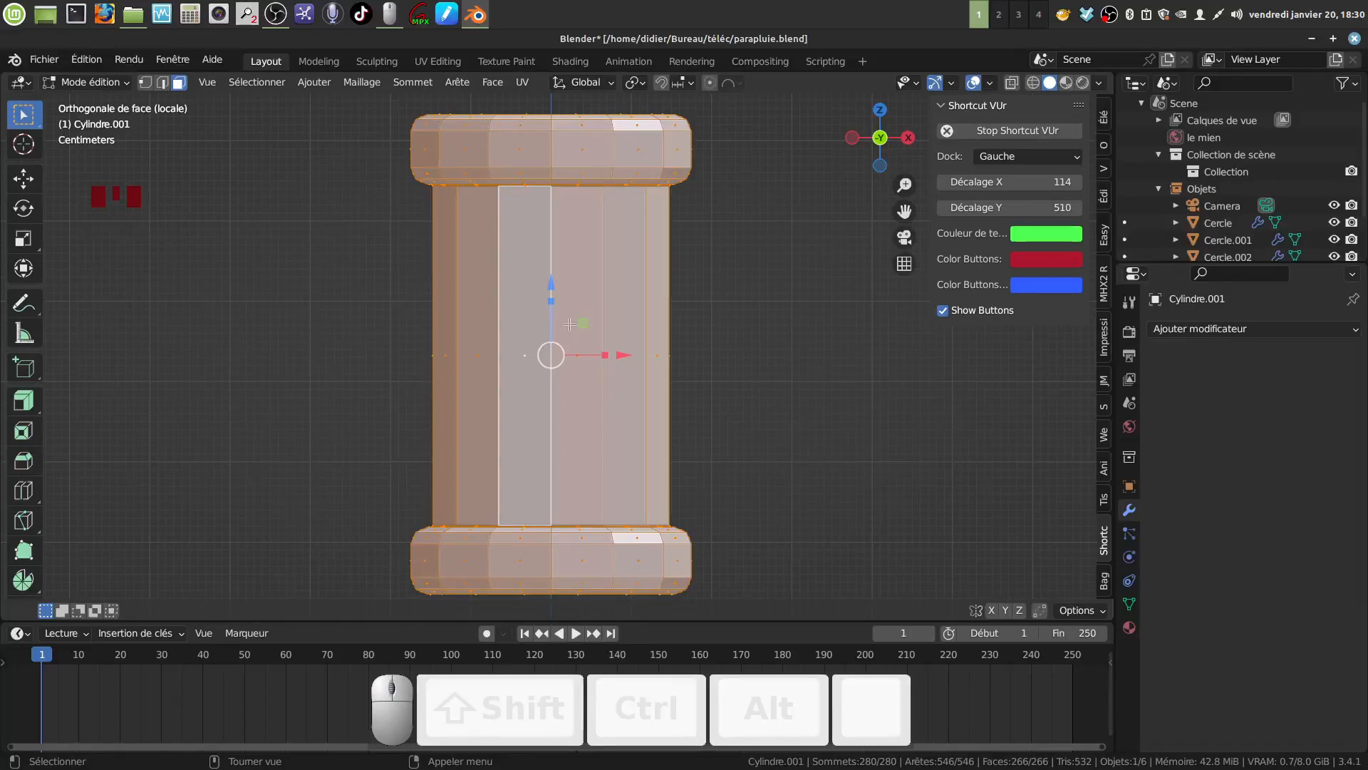
key("r")
key("z")
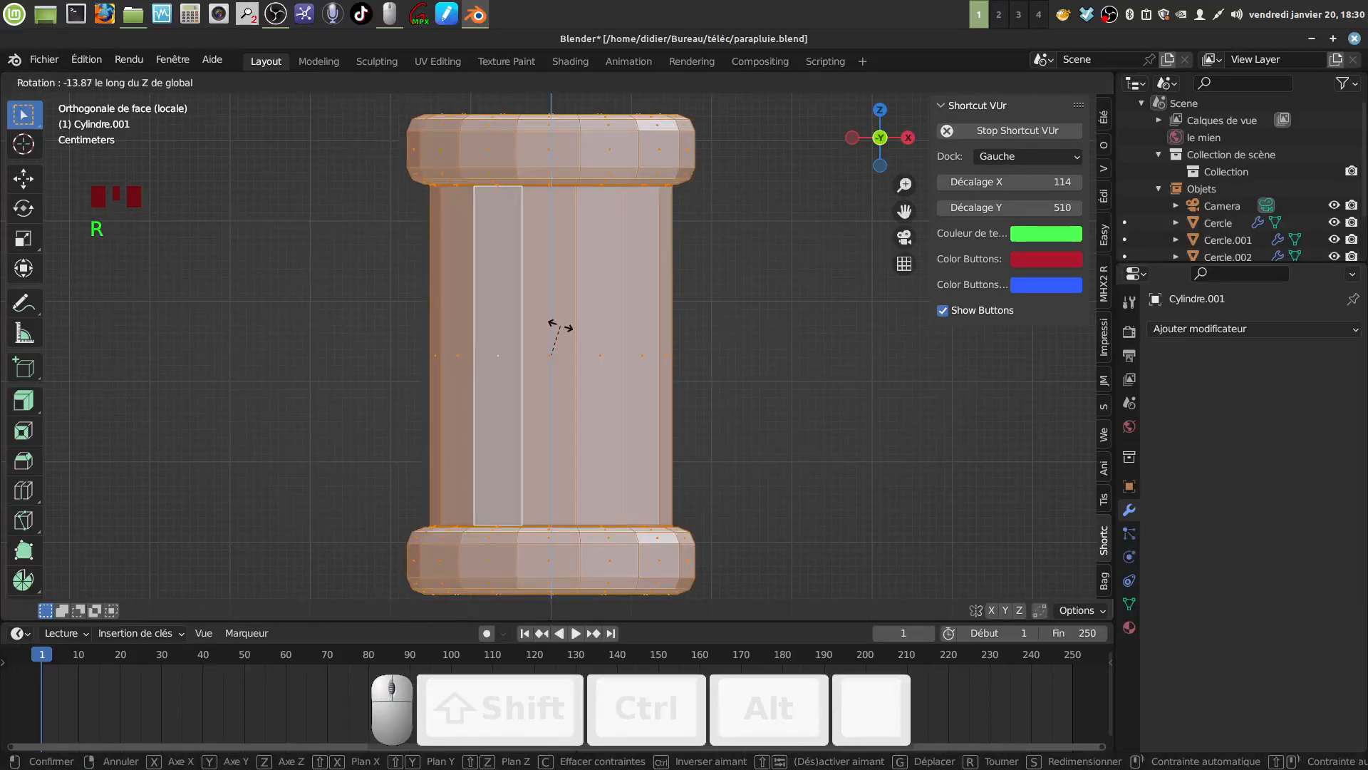
left_click(559, 326)
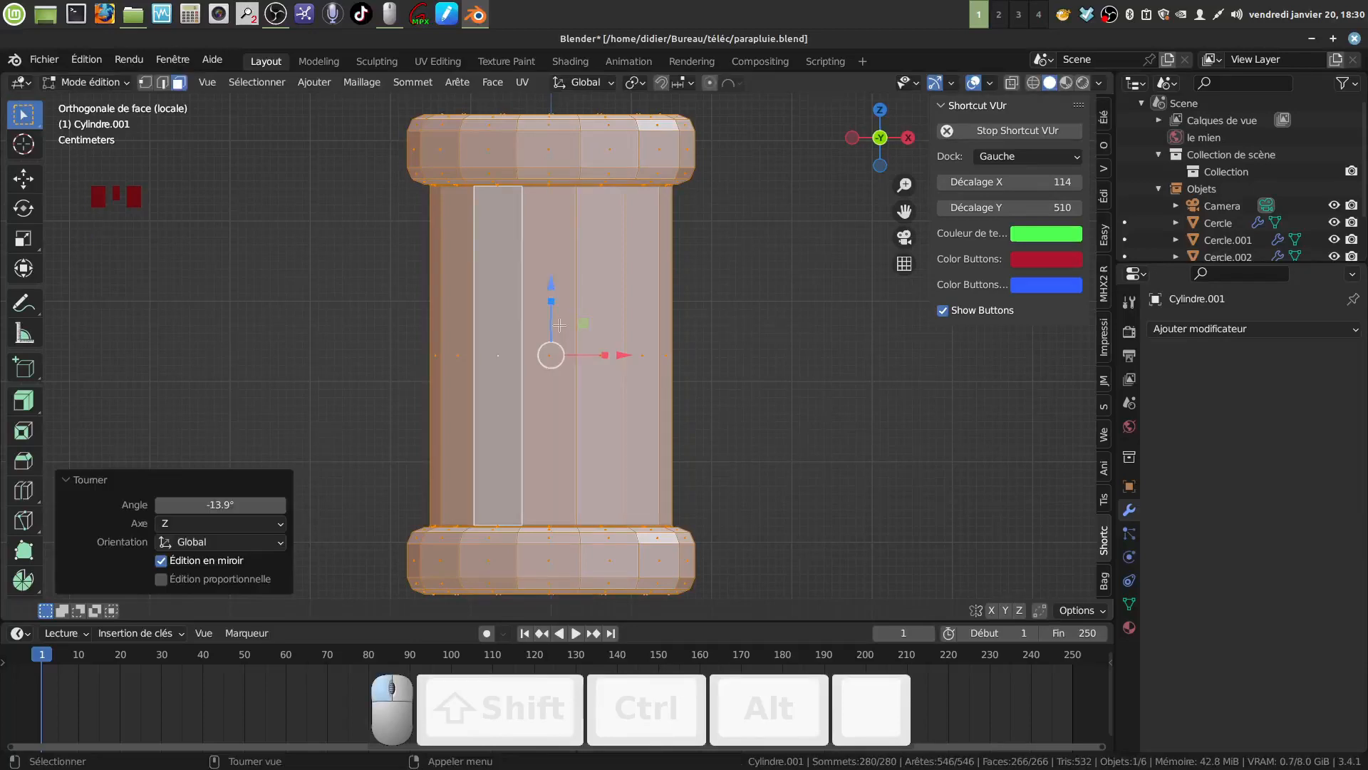
left_click(561, 283)
left_click(550, 492)
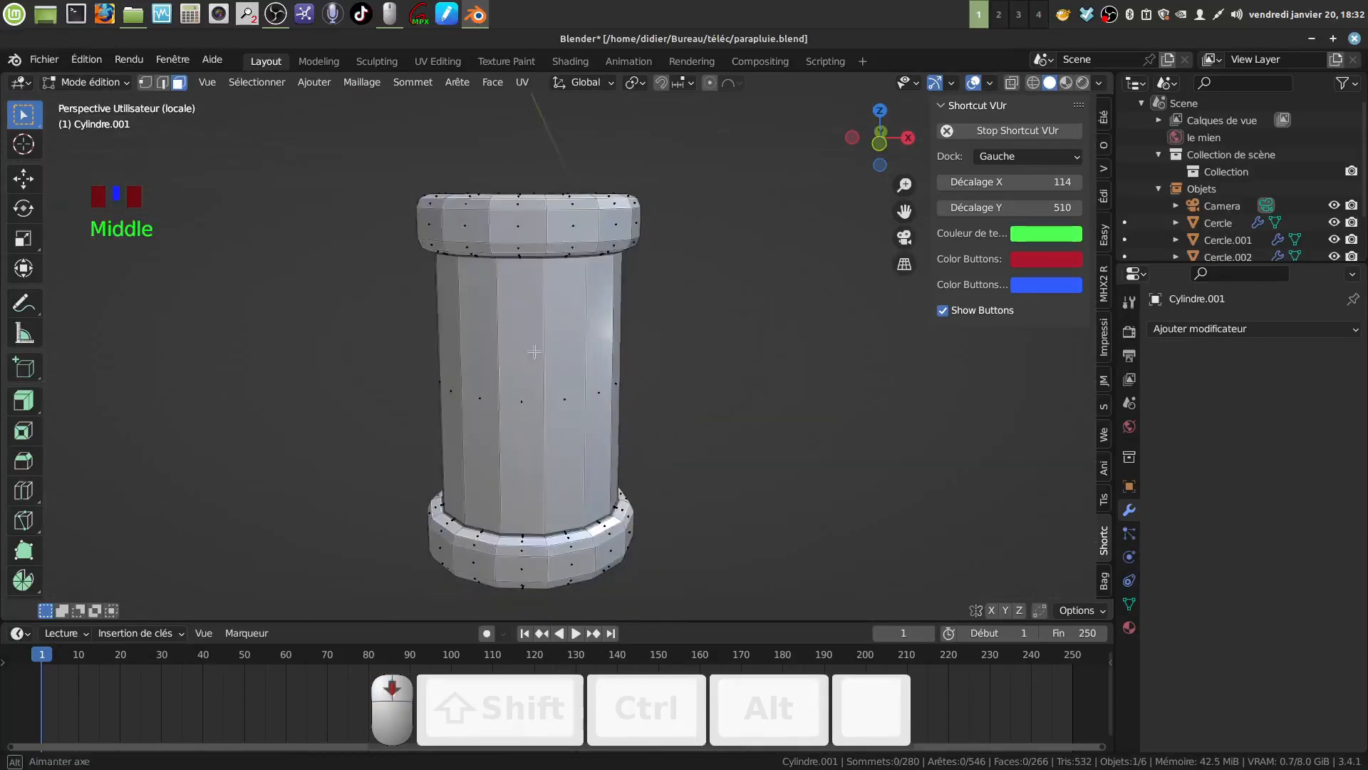
Add two loop cuts around the sleeve's body, one slid upward to factor -0.606 and one slid downward to factor 0.471
key("ctrl+r")
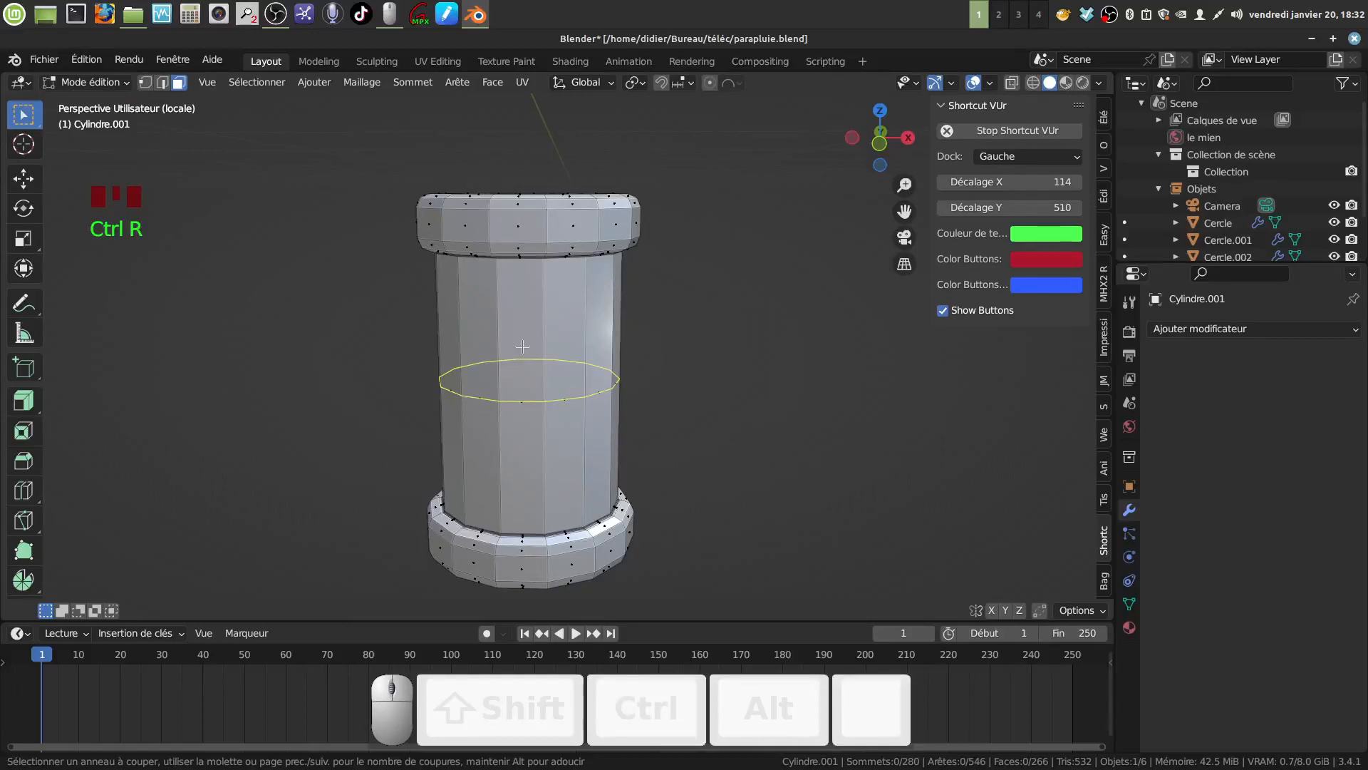
left_click_drag(522, 346, 526, 315)
left_click_drag(531, 264, 530, 264)
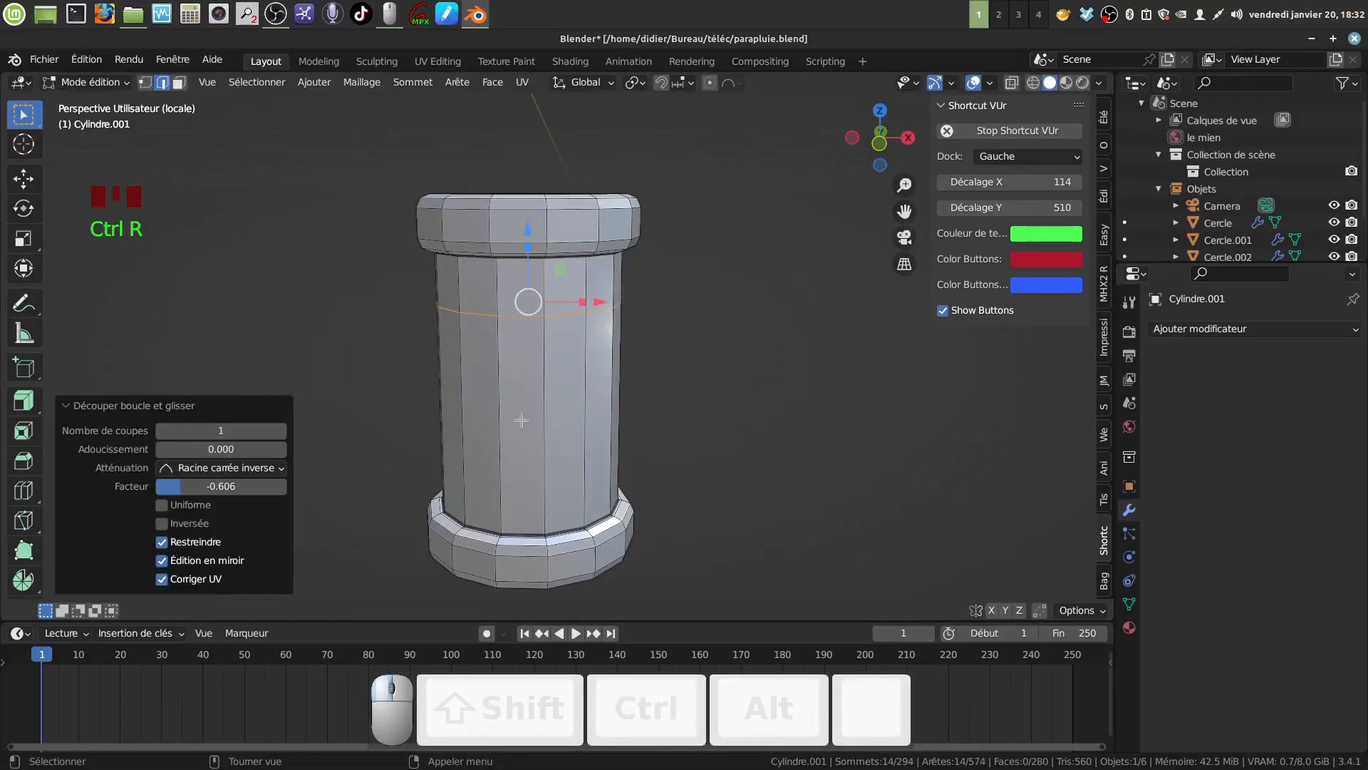
key("ctrl+r")
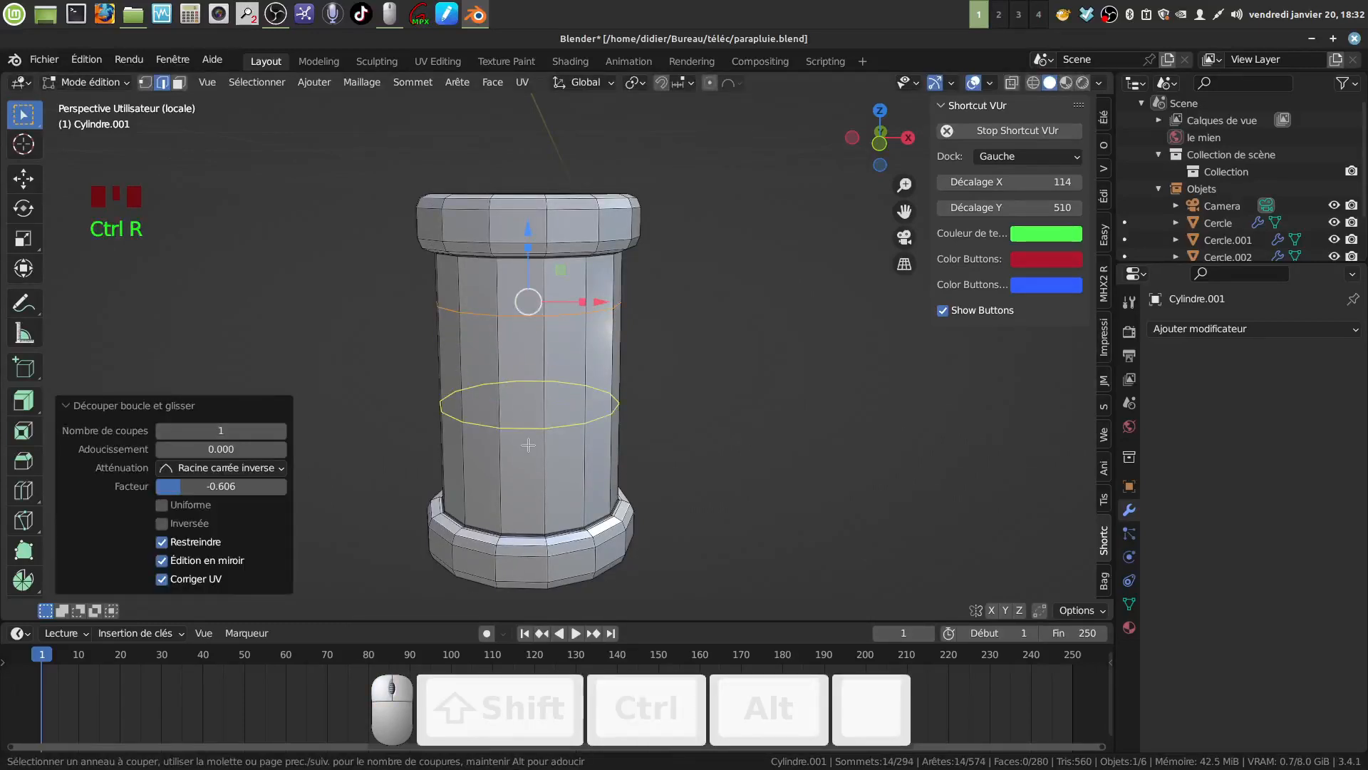
left_click_drag(534, 424, 538, 497)
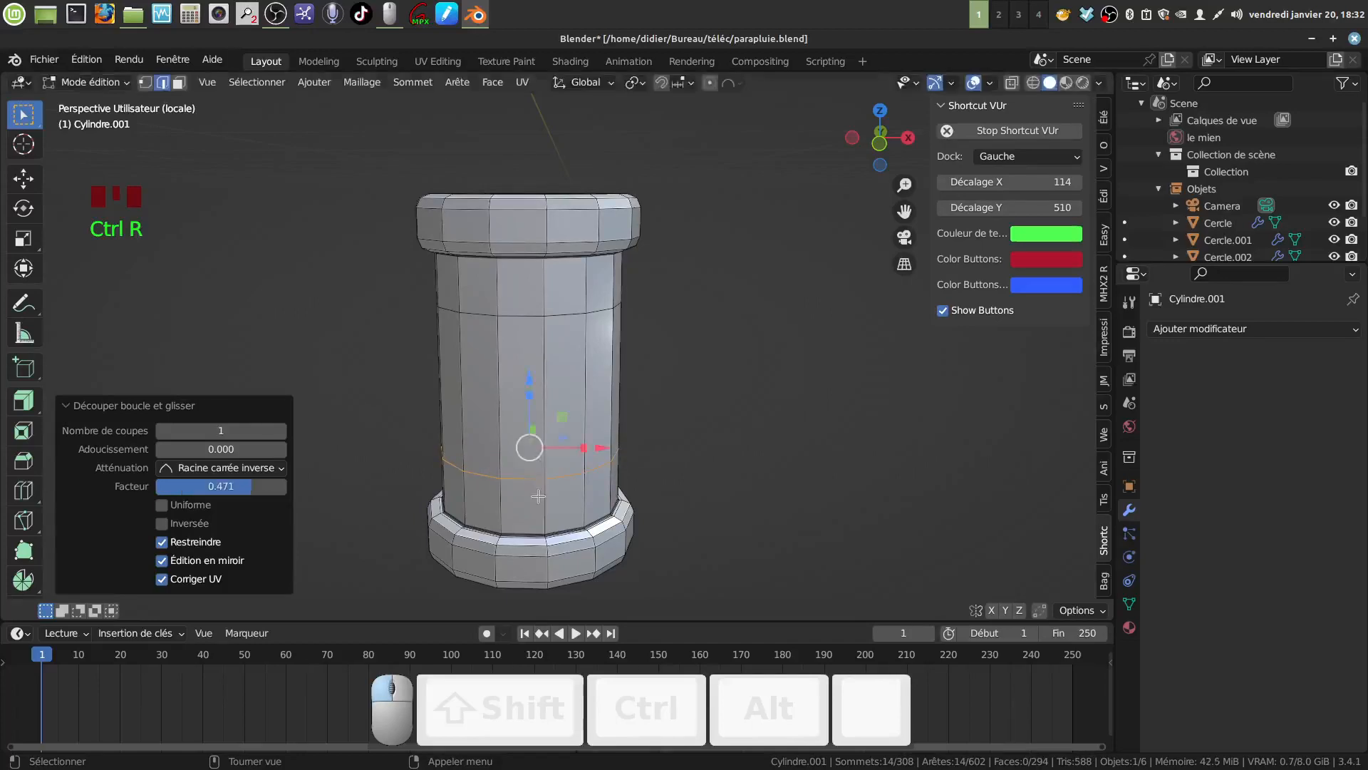
Inset one tall face between the two new loops on the sleeve's body by 0.02923 m
scroll(498, 428, "up", 2)
middle_click_drag(498, 427, 467, 417)
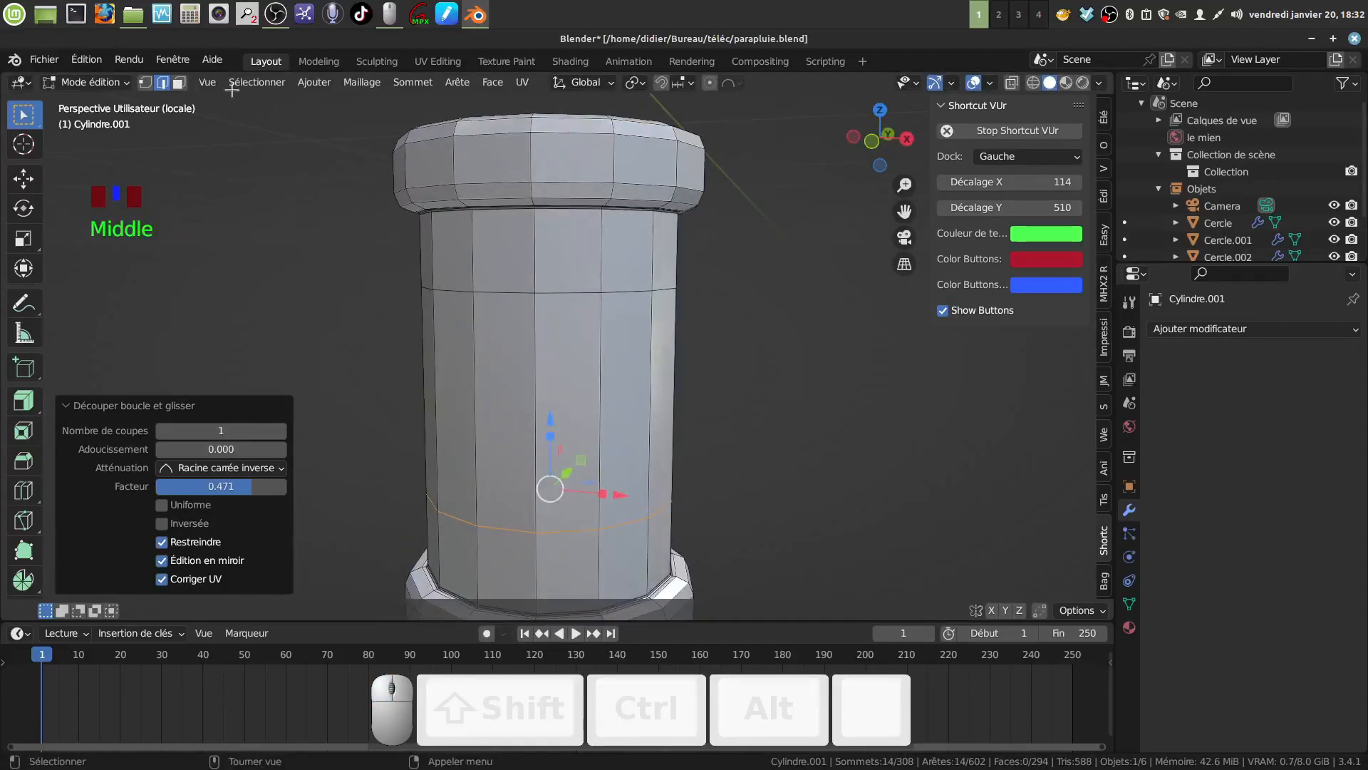
left_click(178, 83)
left_click(505, 362)
middle_click_drag(507, 365, 456, 364)
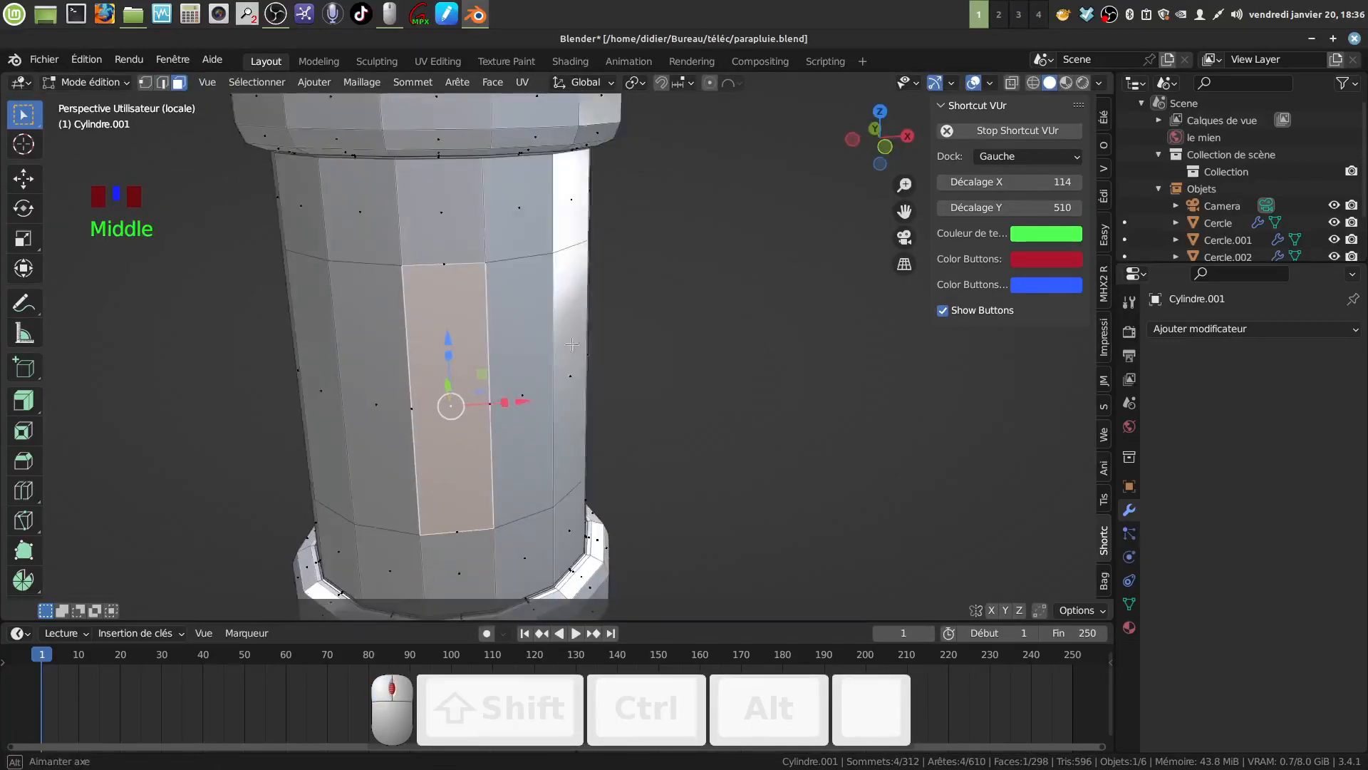
key("i")
left_click(620, 325)
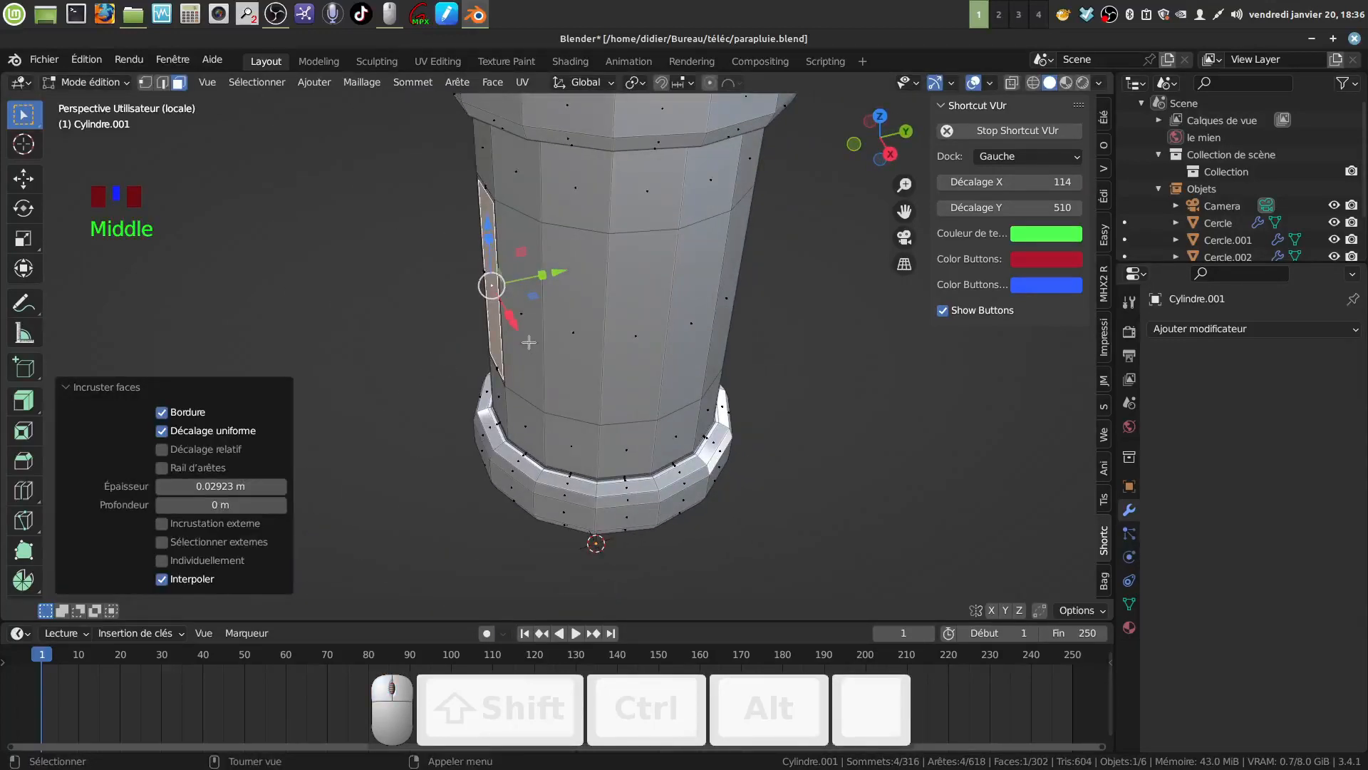
Extrude the inset face outward from the sleeve, moving it -0.05976 m along Y
key("e")
right_click(557, 294)
left_click_drag(558, 275, 449, 303)
middle_click_drag(449, 303, 562, 289)
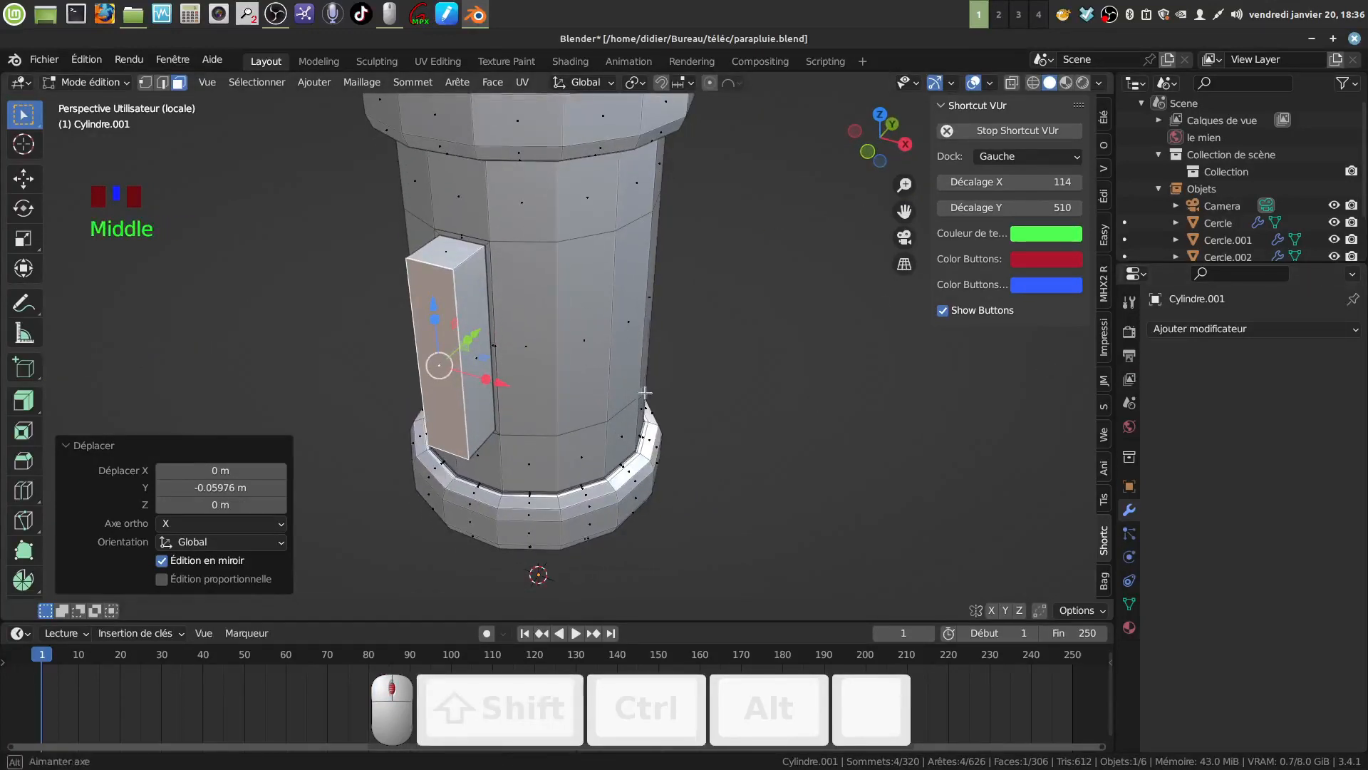
Add a Subdivision Surface modifier to the sleeve in Object Mode with viewport levels set to 2
key("Tab")
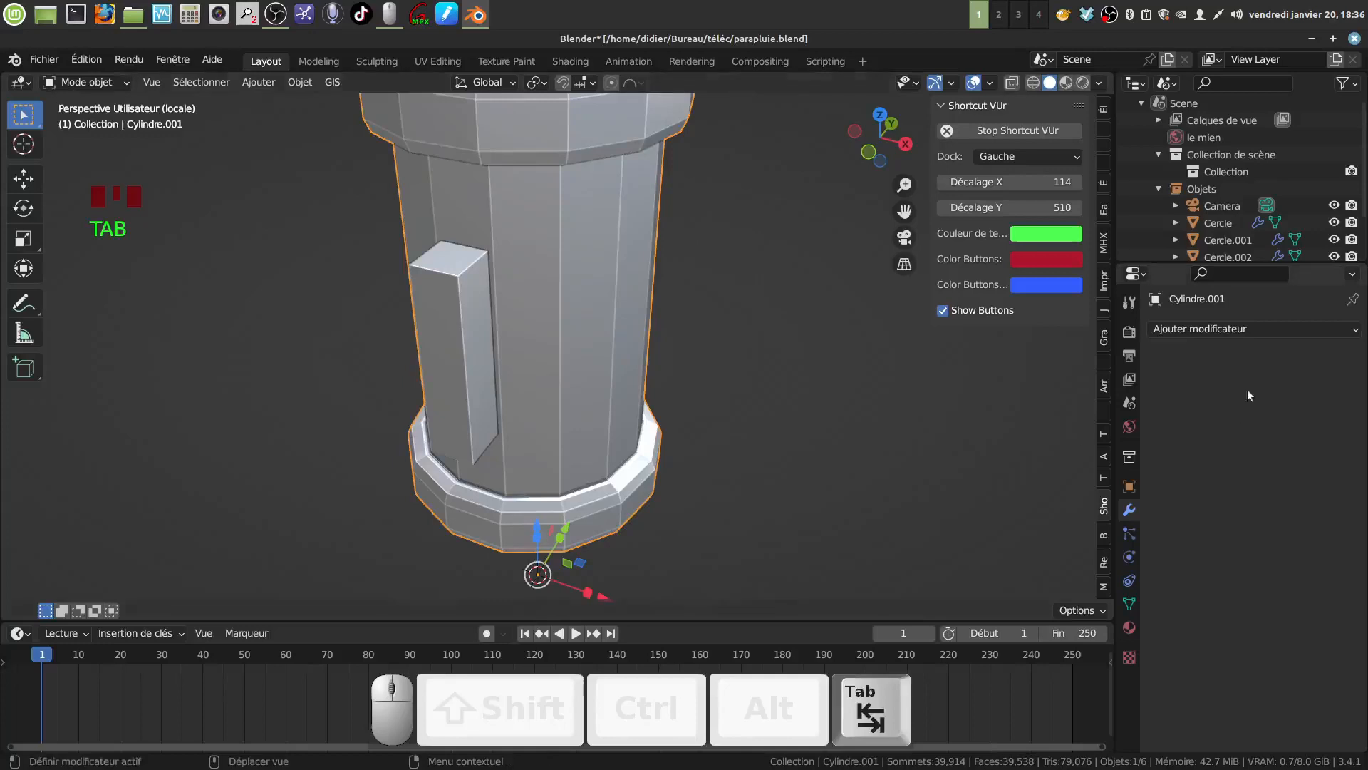
left_click(1357, 332)
left_click(972, 634)
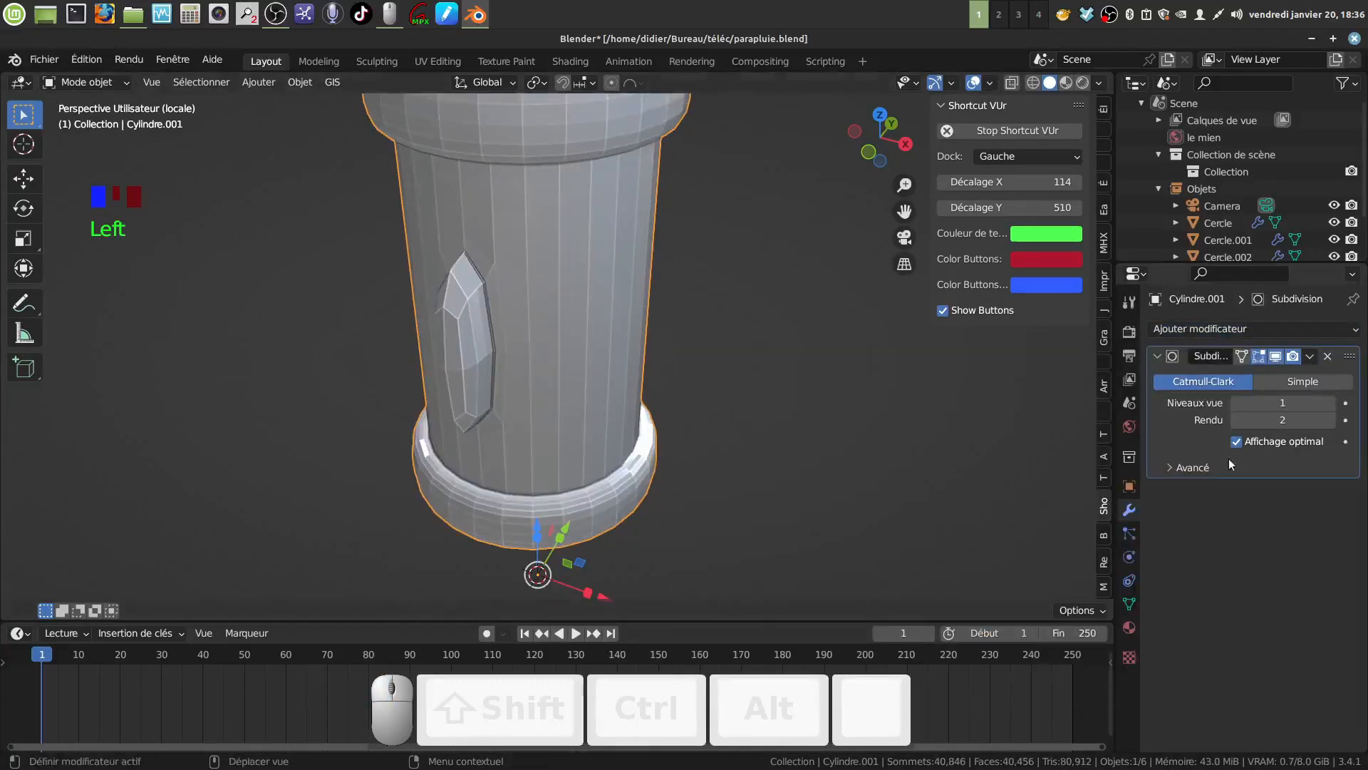
left_click(1329, 402)
Sharpen the protruding block with two loop cuts, one near its base at factor 0.943 and one near its outer face at factor -0.837
middle_click_drag(574, 391, 491, 304)
key("Tab")
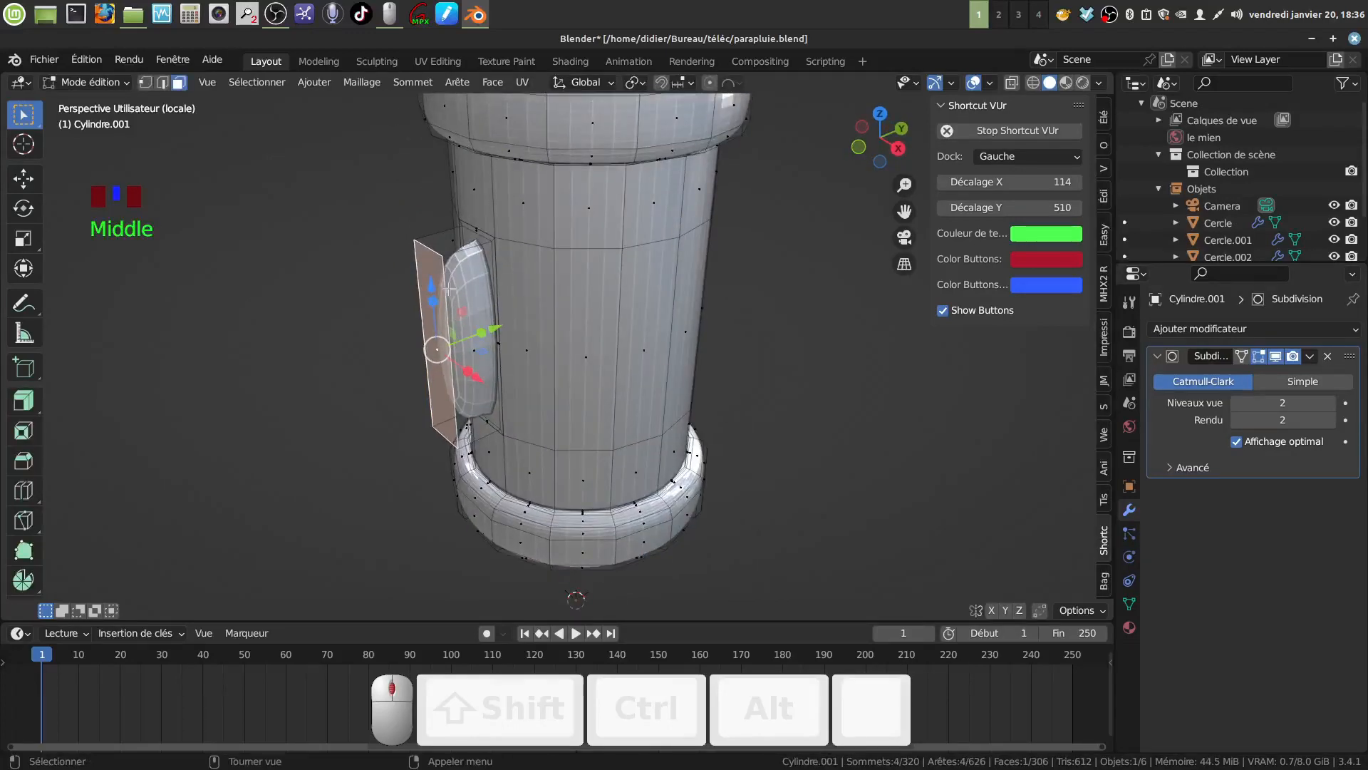
scroll(488, 298, "up", 2)
key("ctrl+r")
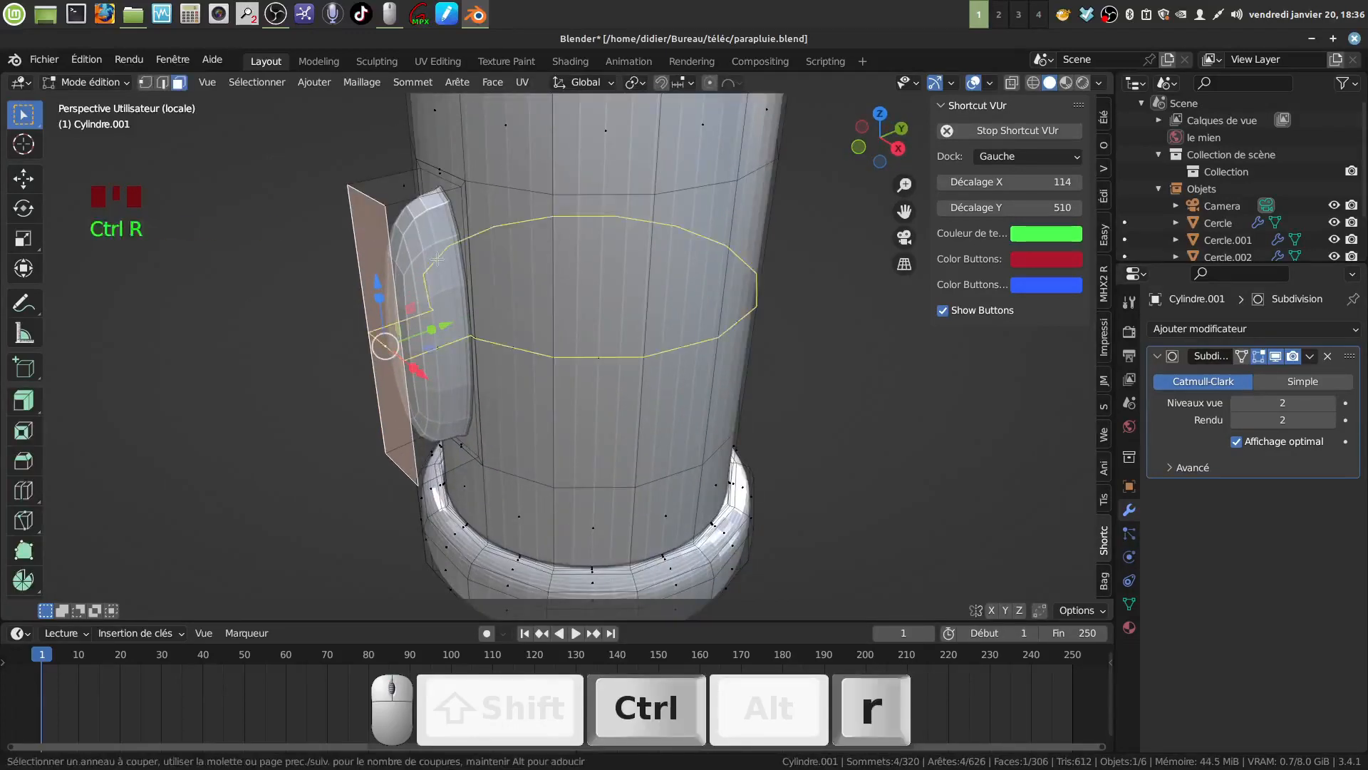
left_click(440, 208)
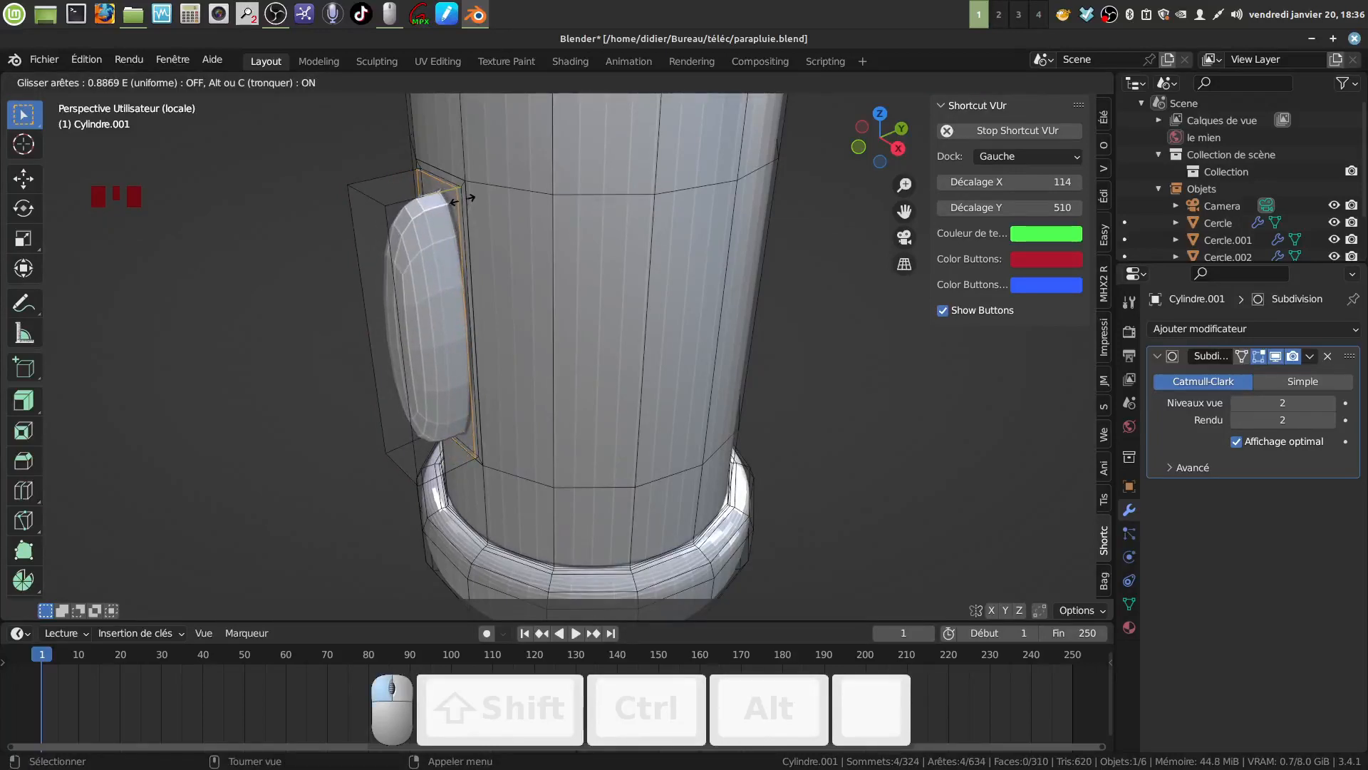
left_click(463, 198)
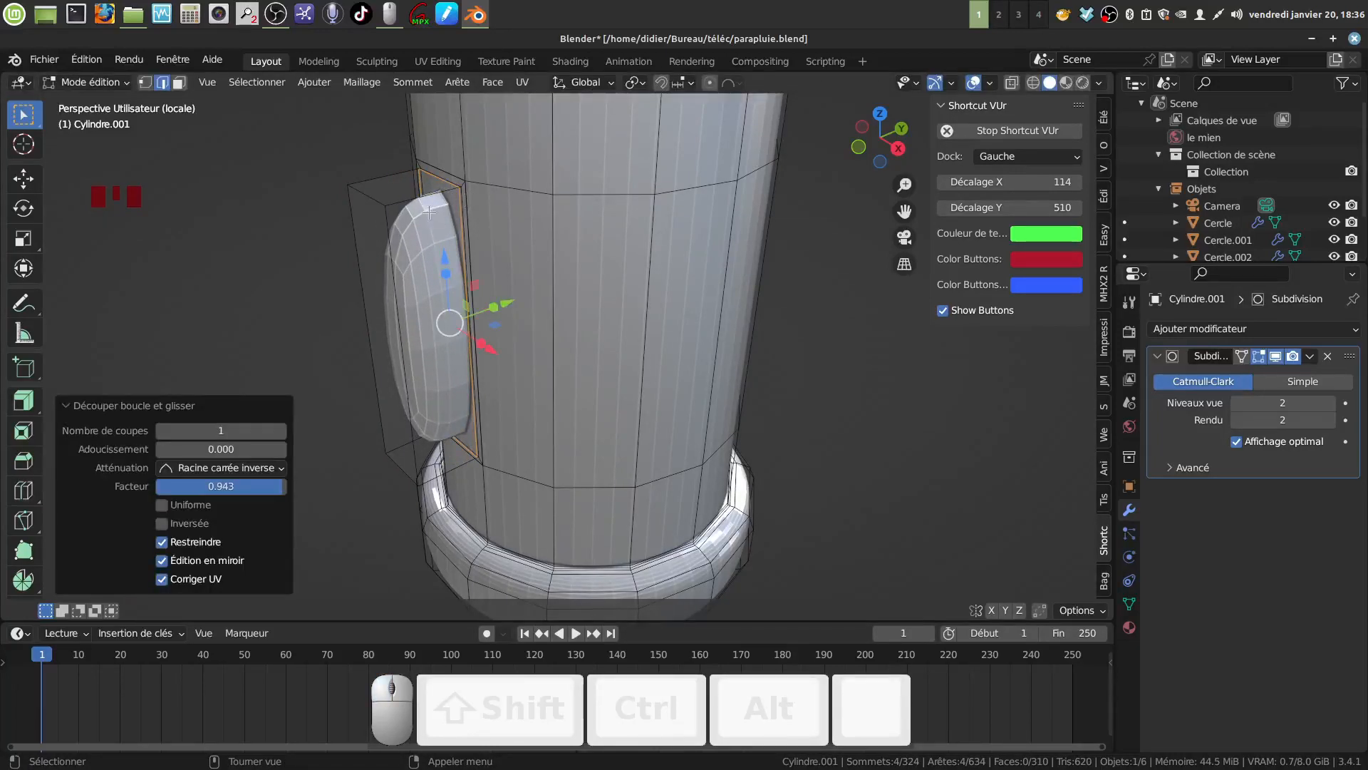
key("ctrl+r")
left_click_drag(429, 212, 401, 235)
middle_click_drag(402, 235, 422, 216)
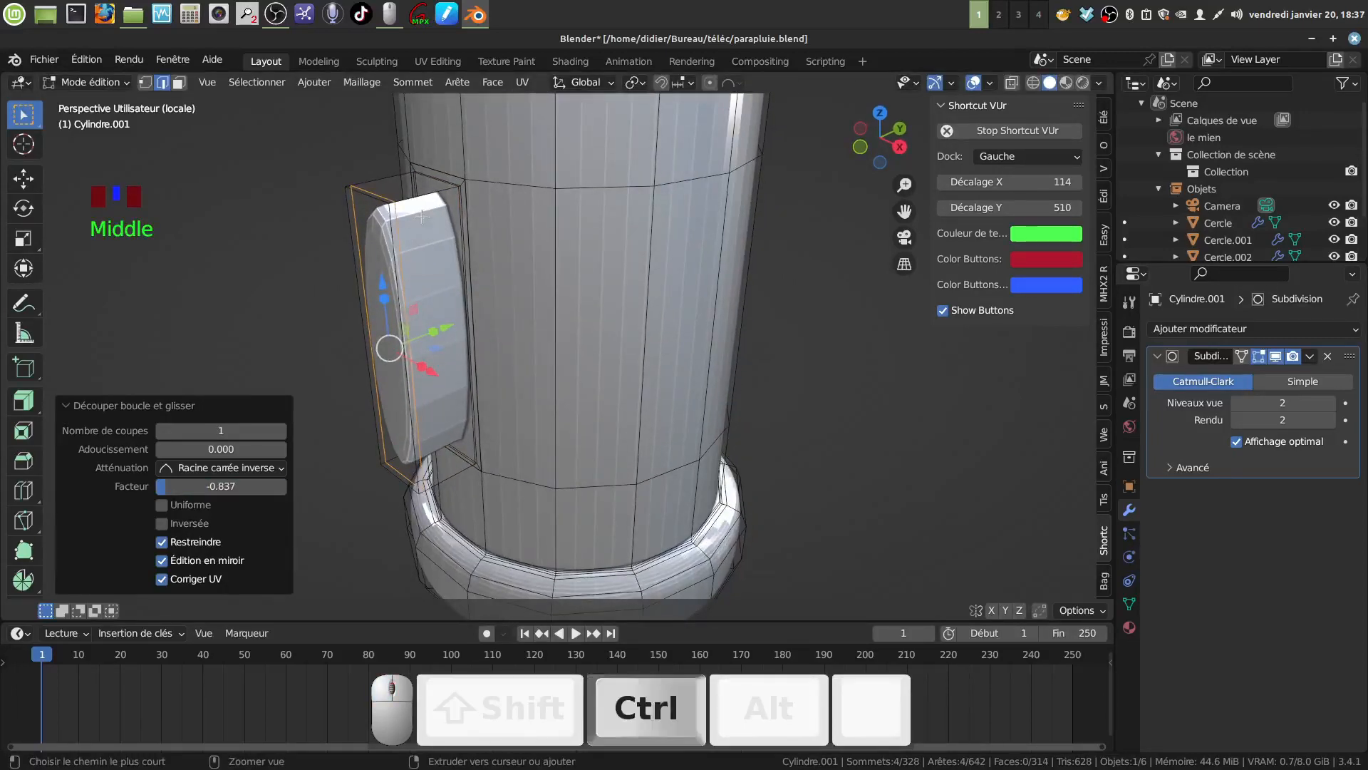
Add horizontal loop cuts near the protruding block's upper end at factor -0.966 and near its lower end at about 0.93
key("ctrl+r")
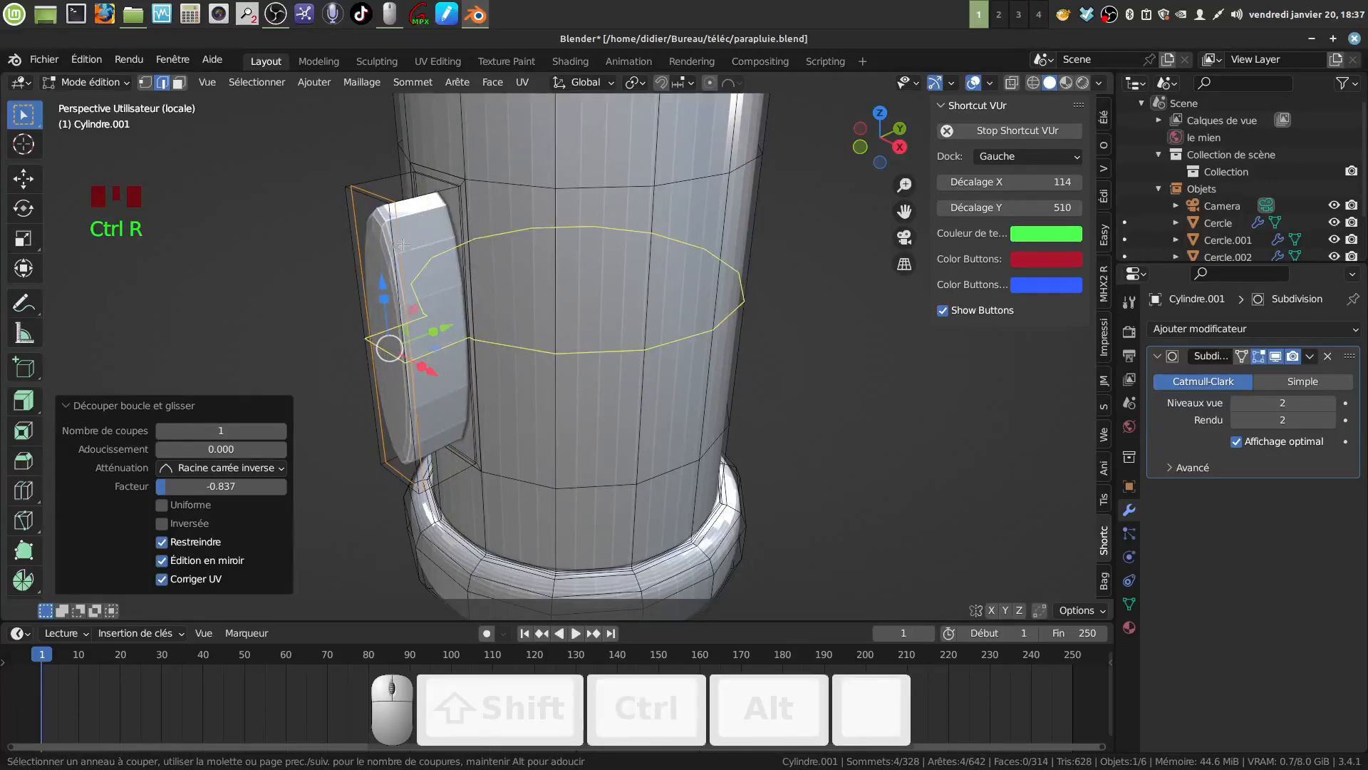
left_click_drag(402, 245, 429, 114)
left_click(428, 117)
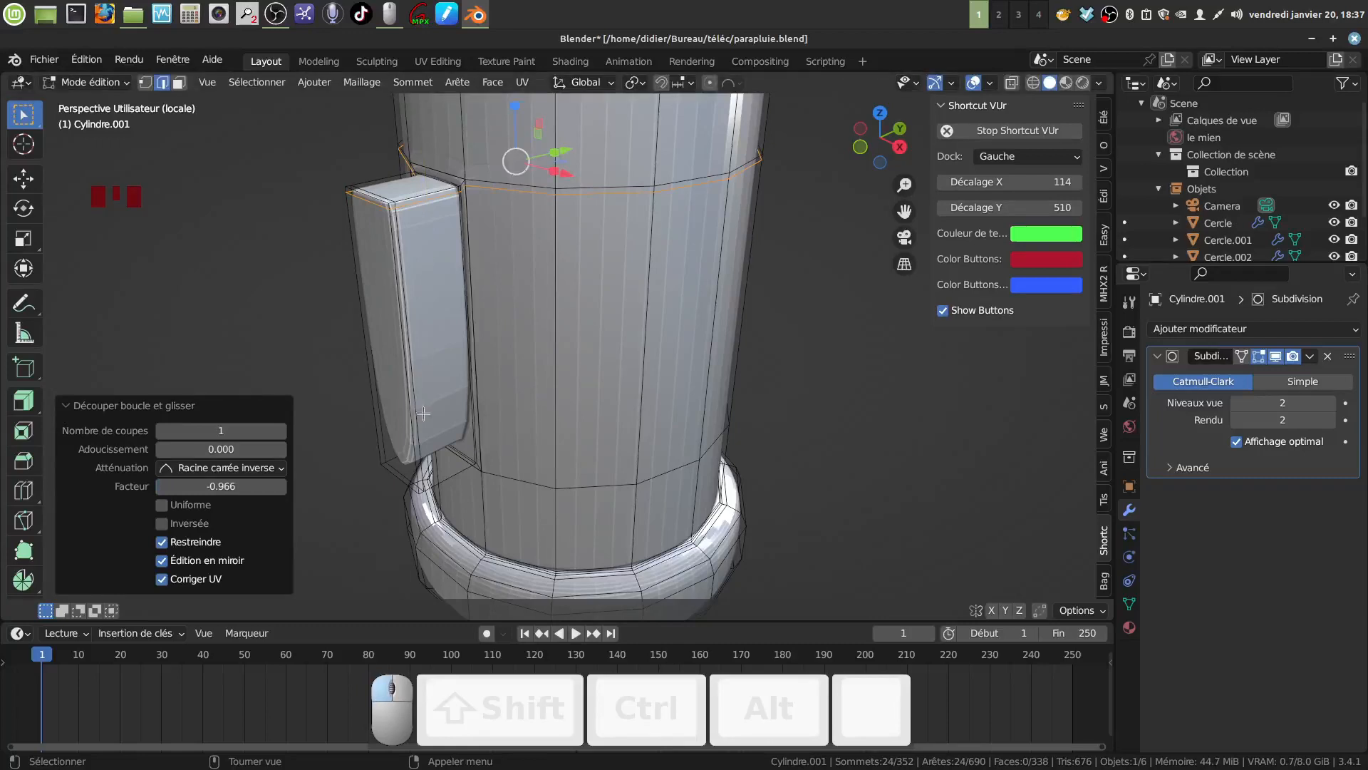
key("ctrl+r")
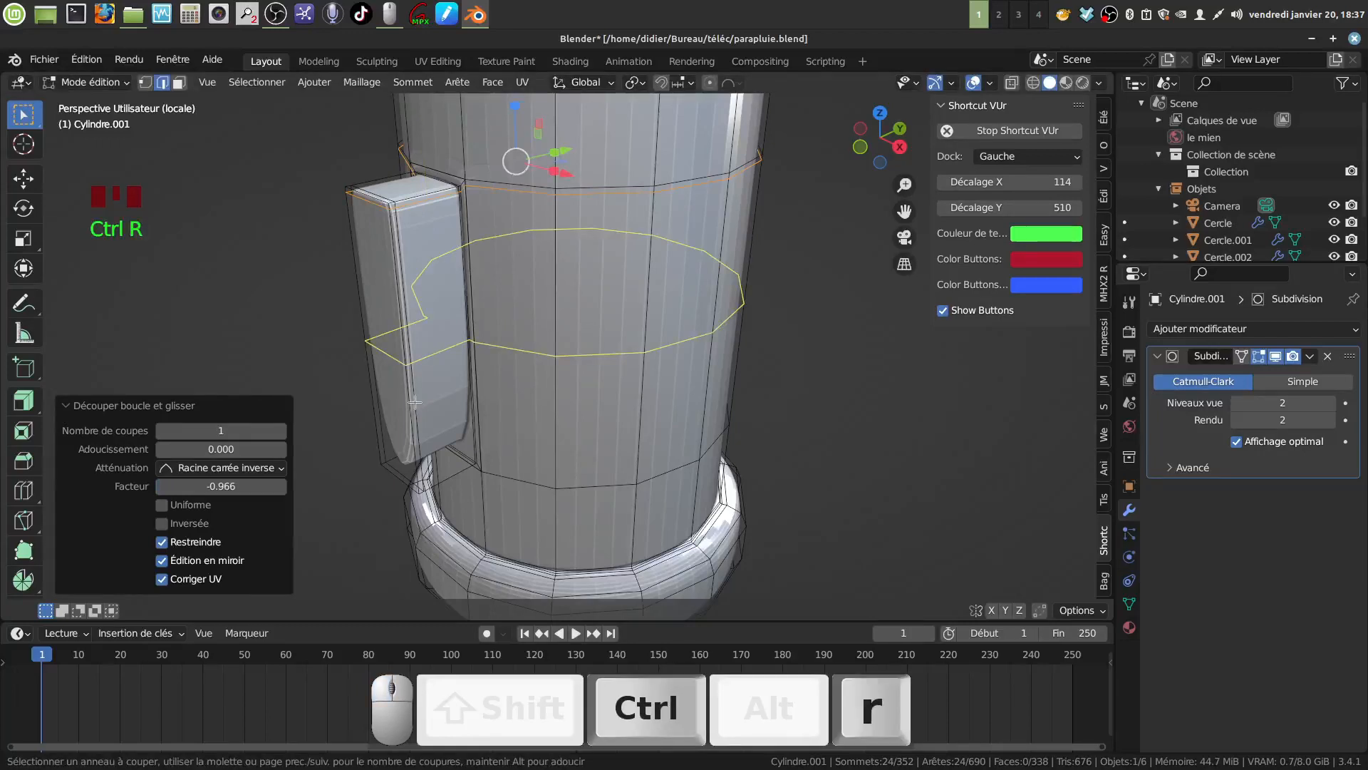
left_click(414, 402)
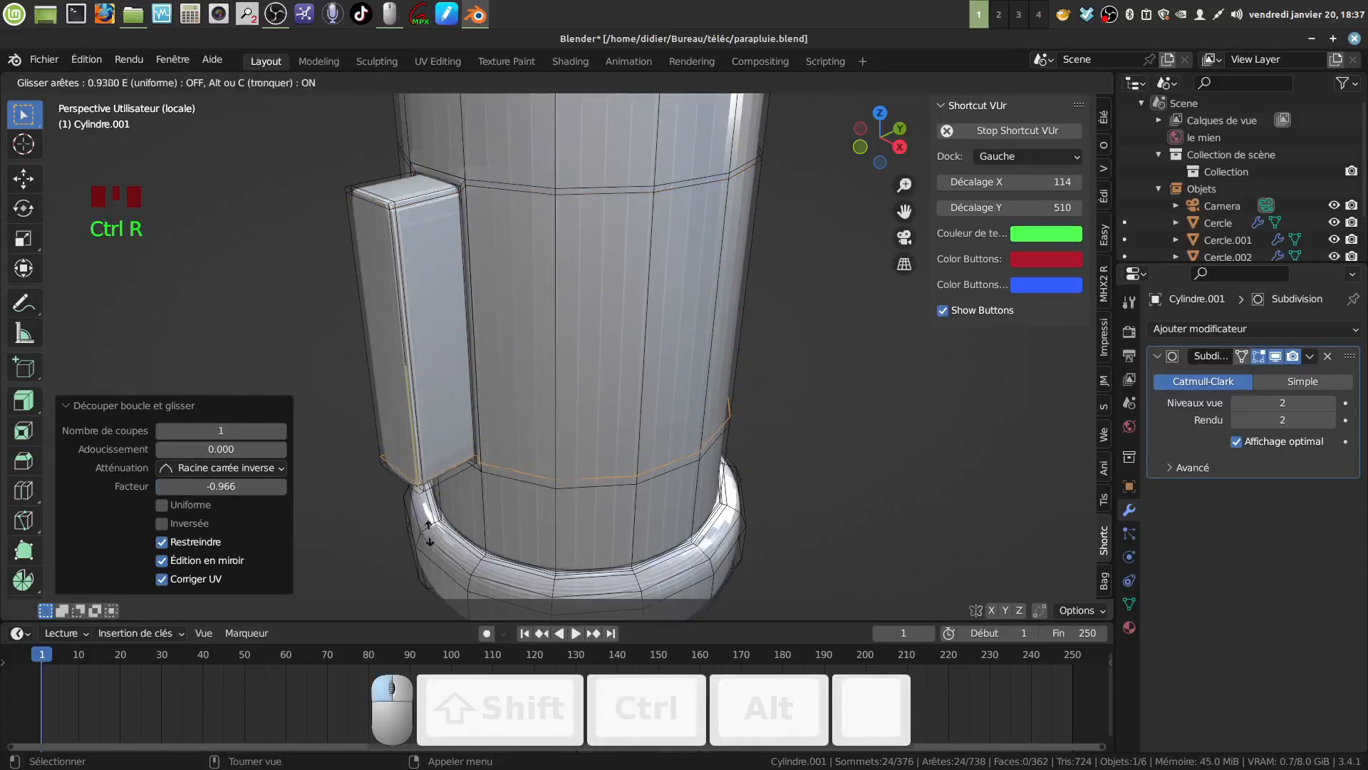
left_click(425, 535)
Apply smooth shading to the sleeve in Object Mode and check the result
mouse_move(563, 406)
middle_mouse_down()
mouse_move(608, 397)
mouse_move(611, 418)
mouse_move(575, 399)
mouse_move(546, 405)
middle_mouse_up()
key("Tab")
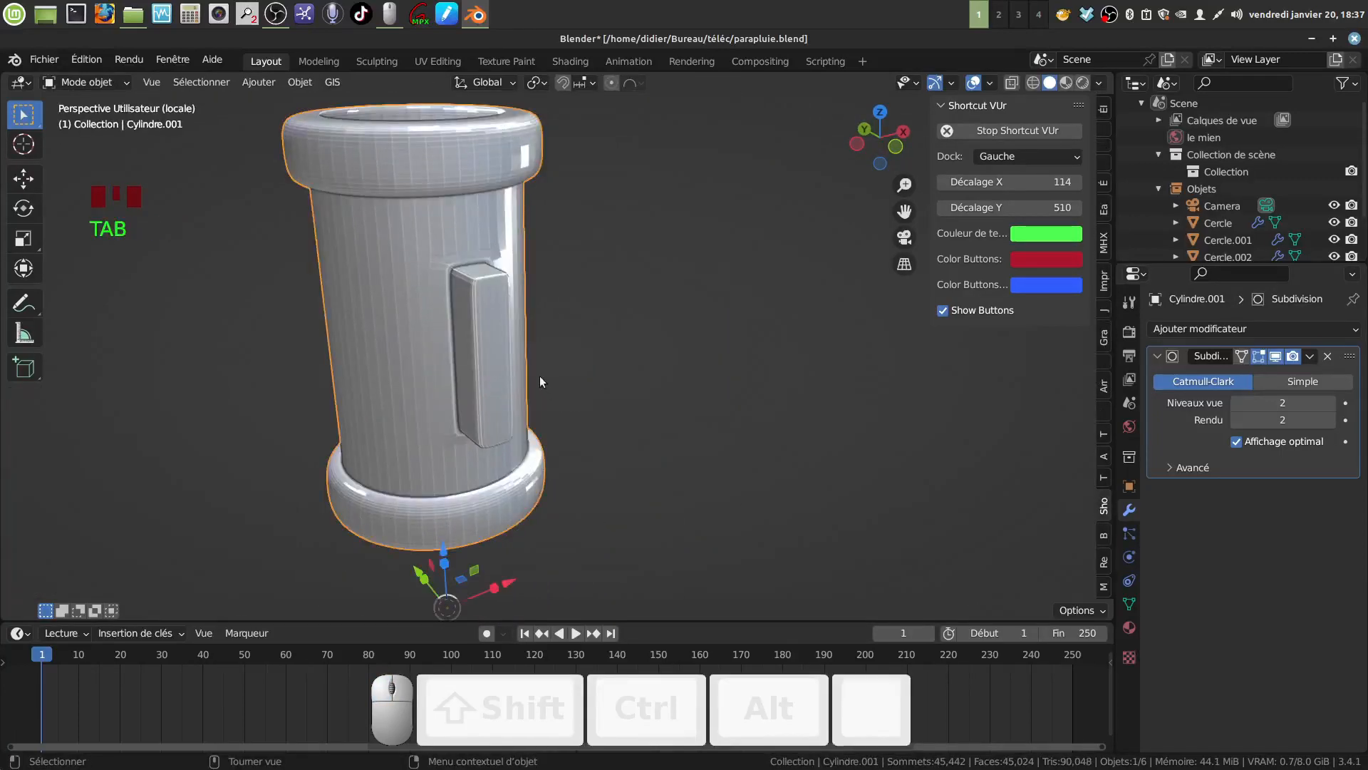
right_click(422, 302)
left_click(420, 305)
scroll(515, 379, "up", 2)
mouse_move(515, 379)
middle_mouse_down()
mouse_move(409, 323)
mouse_move(382, 268)
mouse_move(511, 309)
mouse_move(529, 361)
mouse_move(503, 362)
mouse_move(507, 396)
mouse_move(483, 351)
middle_mouse_up()
scroll(522, 351, "down", 4)
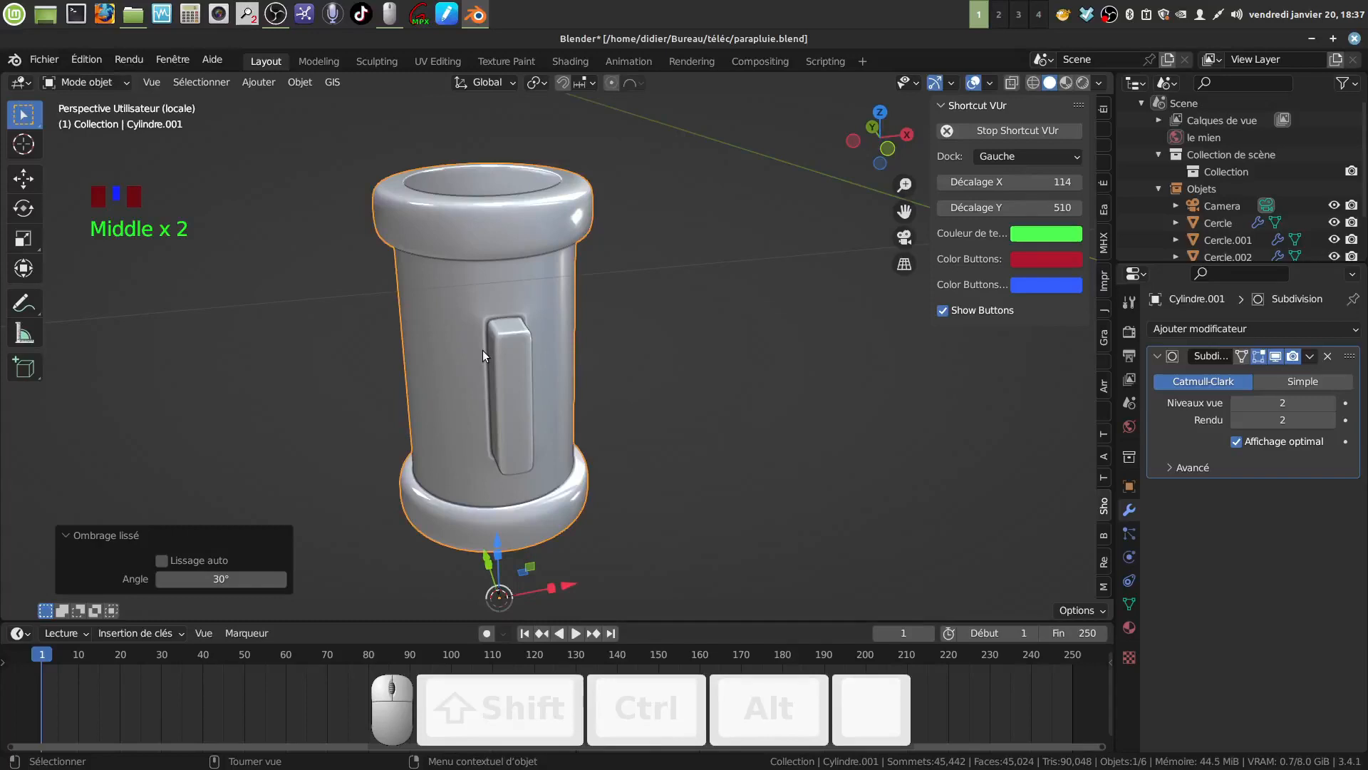
Leave local view and scale the sleeve's whole mesh to 0.220
key("KP_Divide")
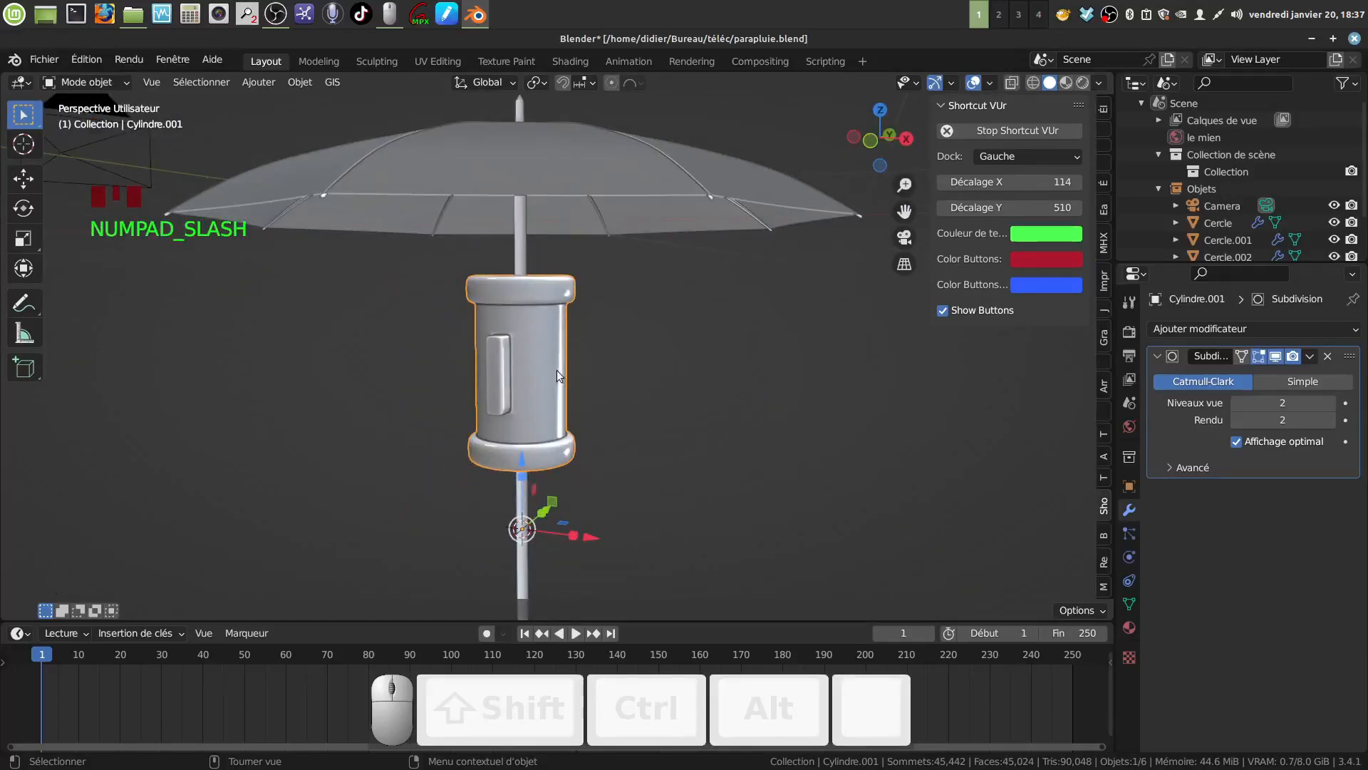
key("Tab")
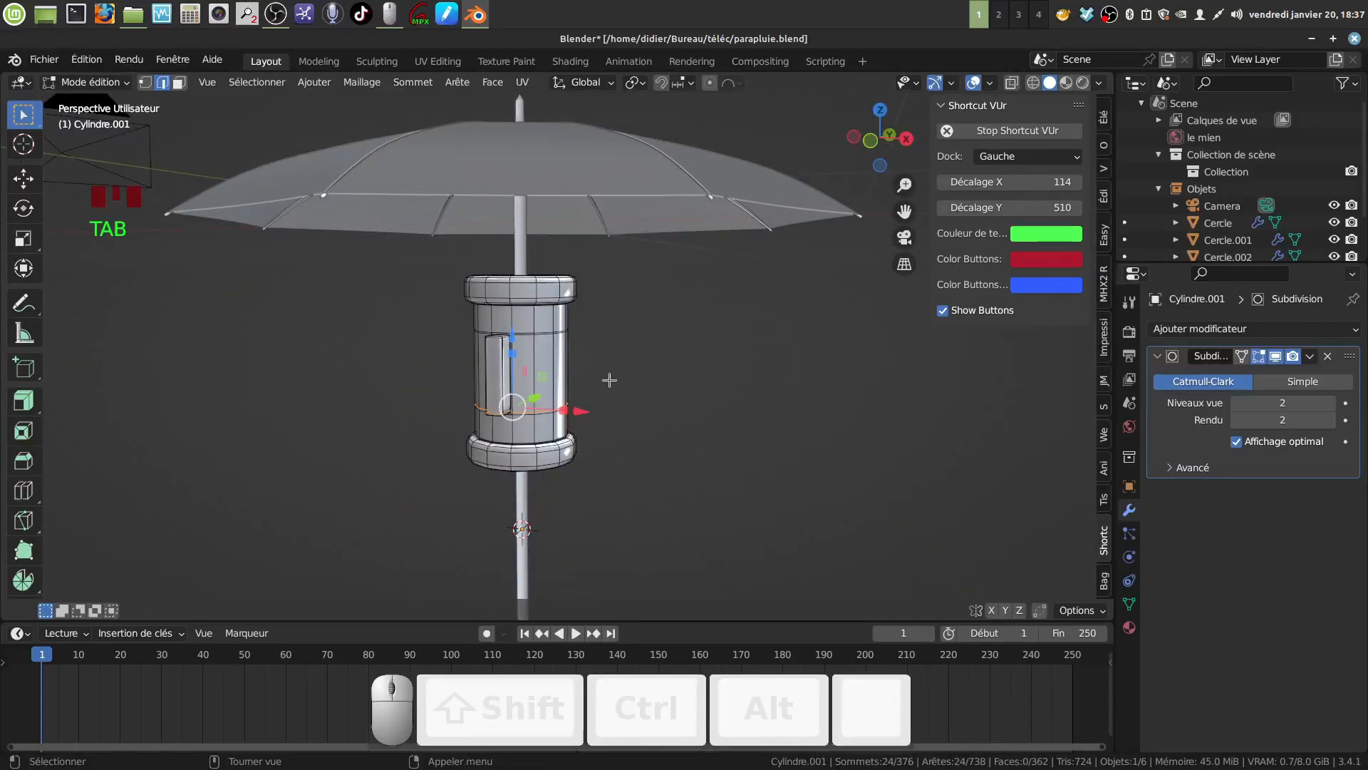
key("a")
key("a")
key("a")
key("s")
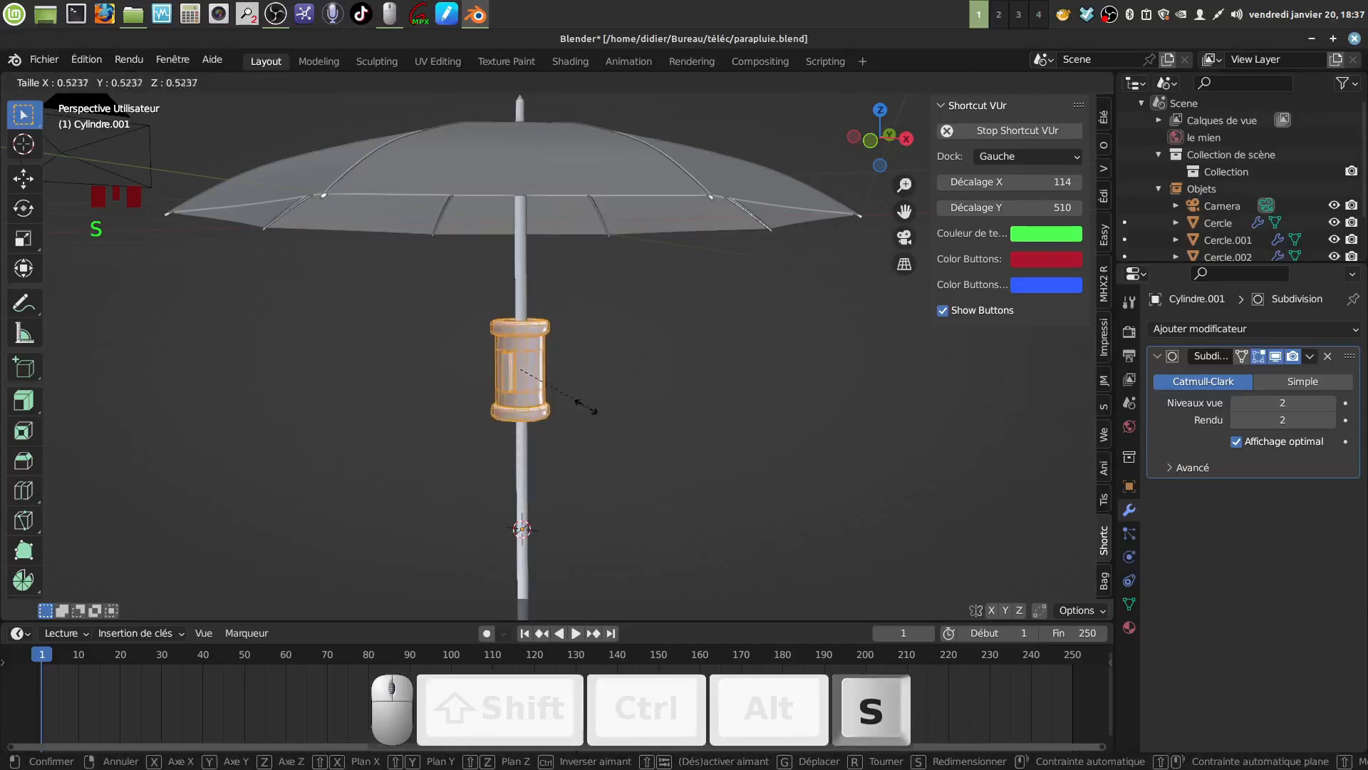
left_click(545, 401)
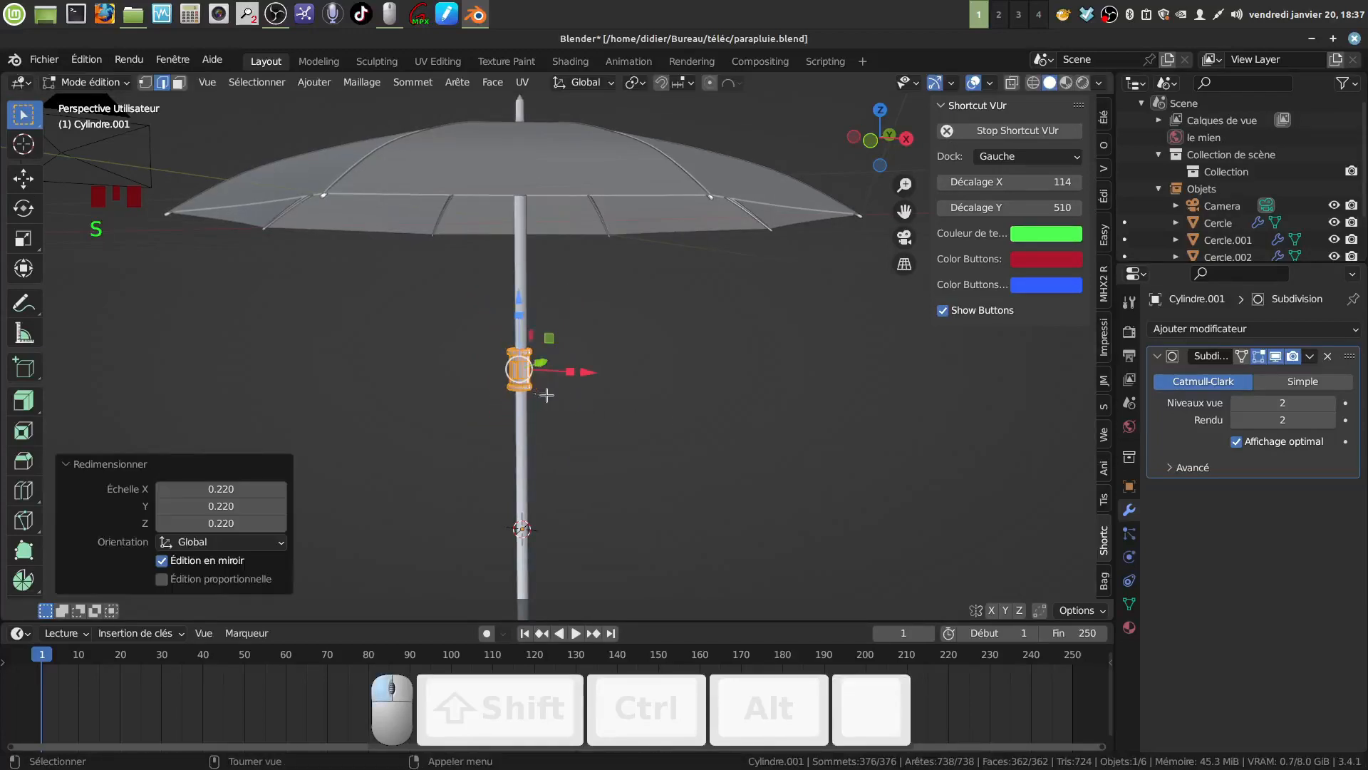
Scale the sleeve's whole mesh further by 0.774 to fit the shaft more closely
scroll(538, 386, "up", 4)
middle_click_drag(537, 386, 434, 357)
key("s")
left_click(593, 395)
scroll(558, 327, "down", 2)
middle_click_drag(558, 326, 541, 284)
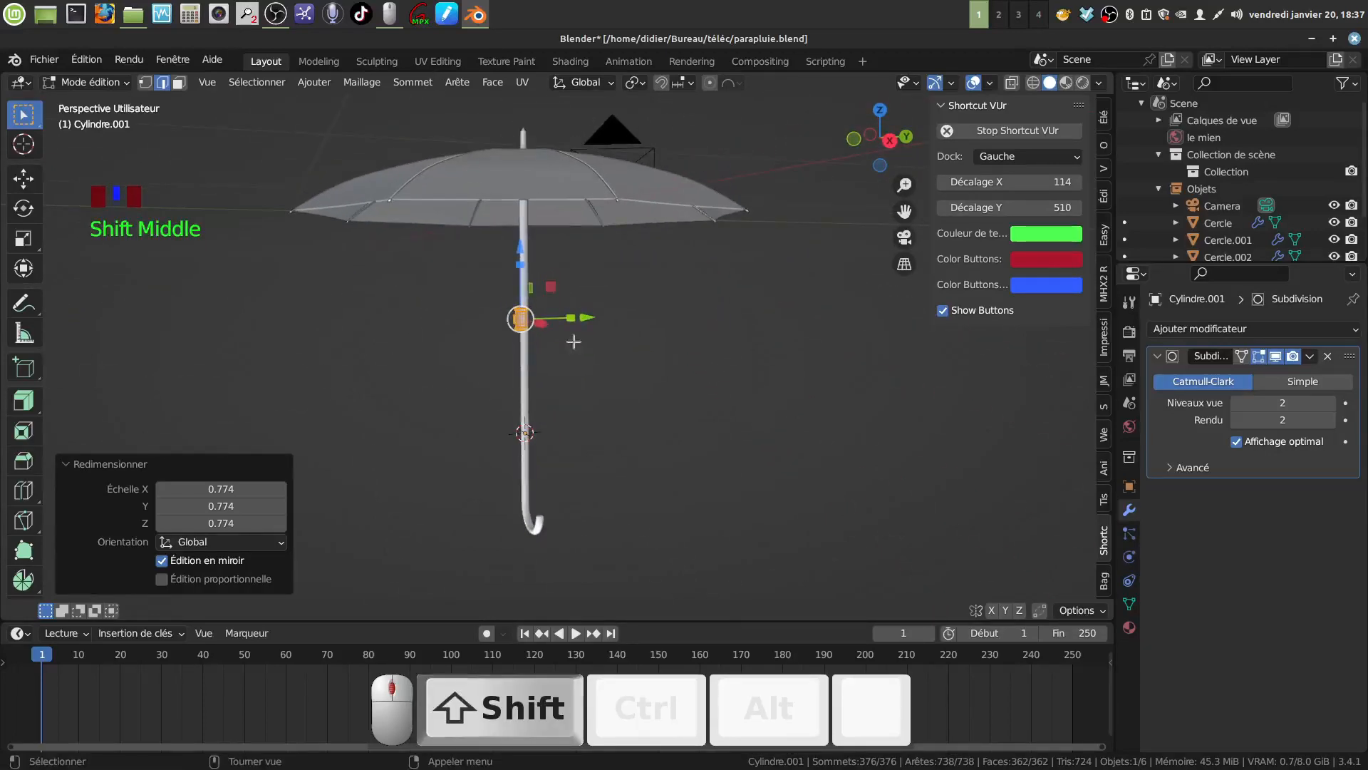
Shift the sleeve mesh slightly along Y to center it on the umbrella's shaft
scroll(583, 330, "up", 3)
middle_click_drag(582, 330, 508, 339, "shift")
left_click_drag(554, 317, 563, 316)
mouse_move(536, 391)
middle_mouse_down()
mouse_move(571, 373)
mouse_move(746, 382)
mouse_move(548, 389)
middle_mouse_up()
middle_click_drag(432, 389, 516, 464, "shift")
scroll(549, 473, "up", 5)
middle_click_drag(516, 465, 556, 394, "shift")
Raise the sleeve along the shaft by 0.37508 m and another 0.046277 m in Z
scroll(553, 402, "down", 8)
scroll(553, 398, "down", 1)
left_click_drag(532, 278, 533, 160)
middle_click_drag(534, 160, 564, 202)
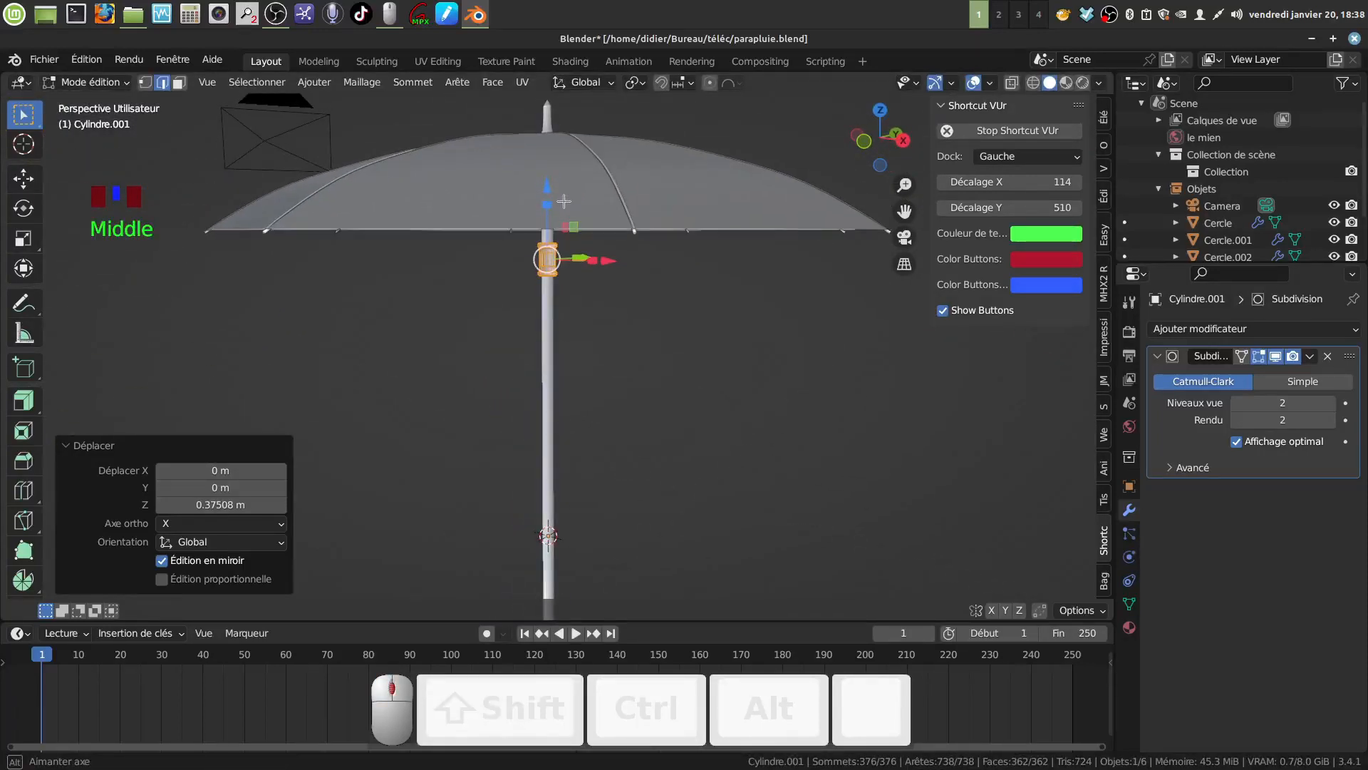
left_click_drag(543, 191, 548, 178)
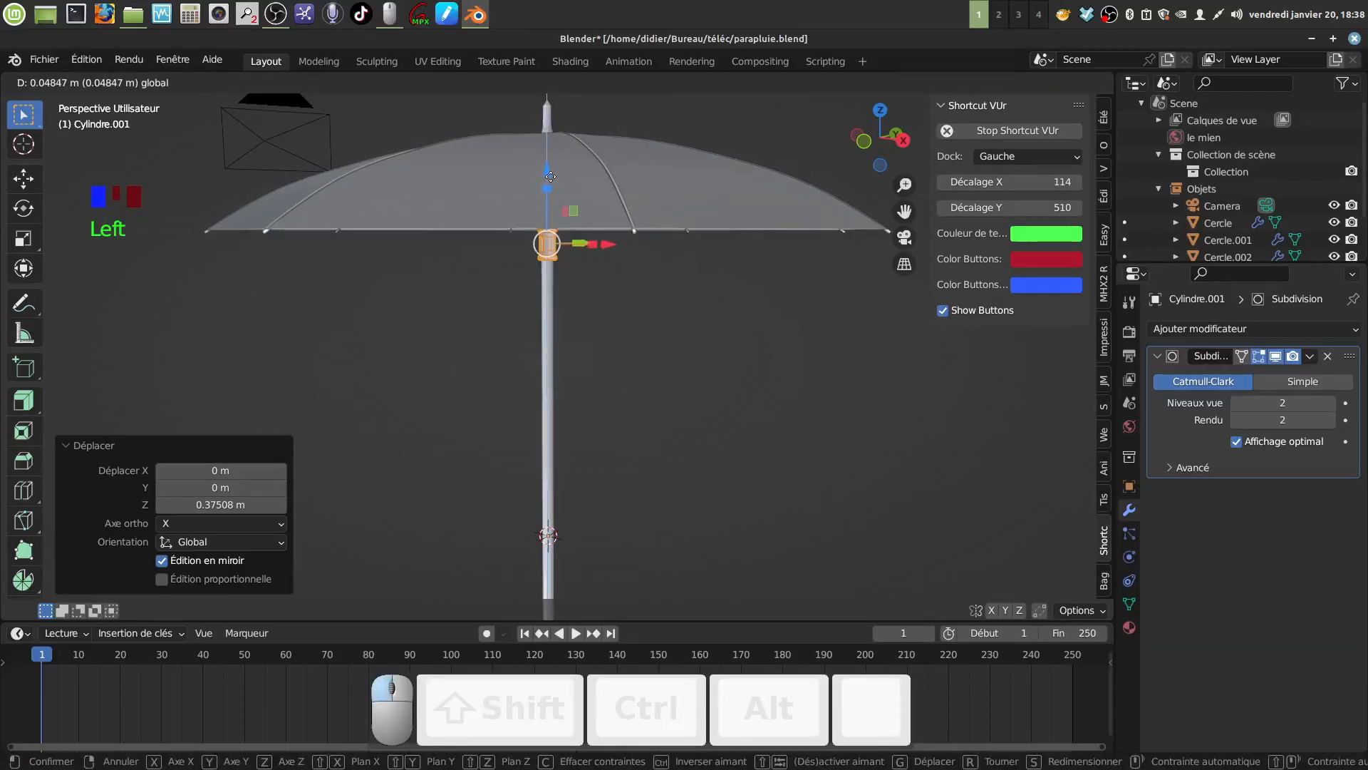
left_click_drag(549, 177, 549, 177)
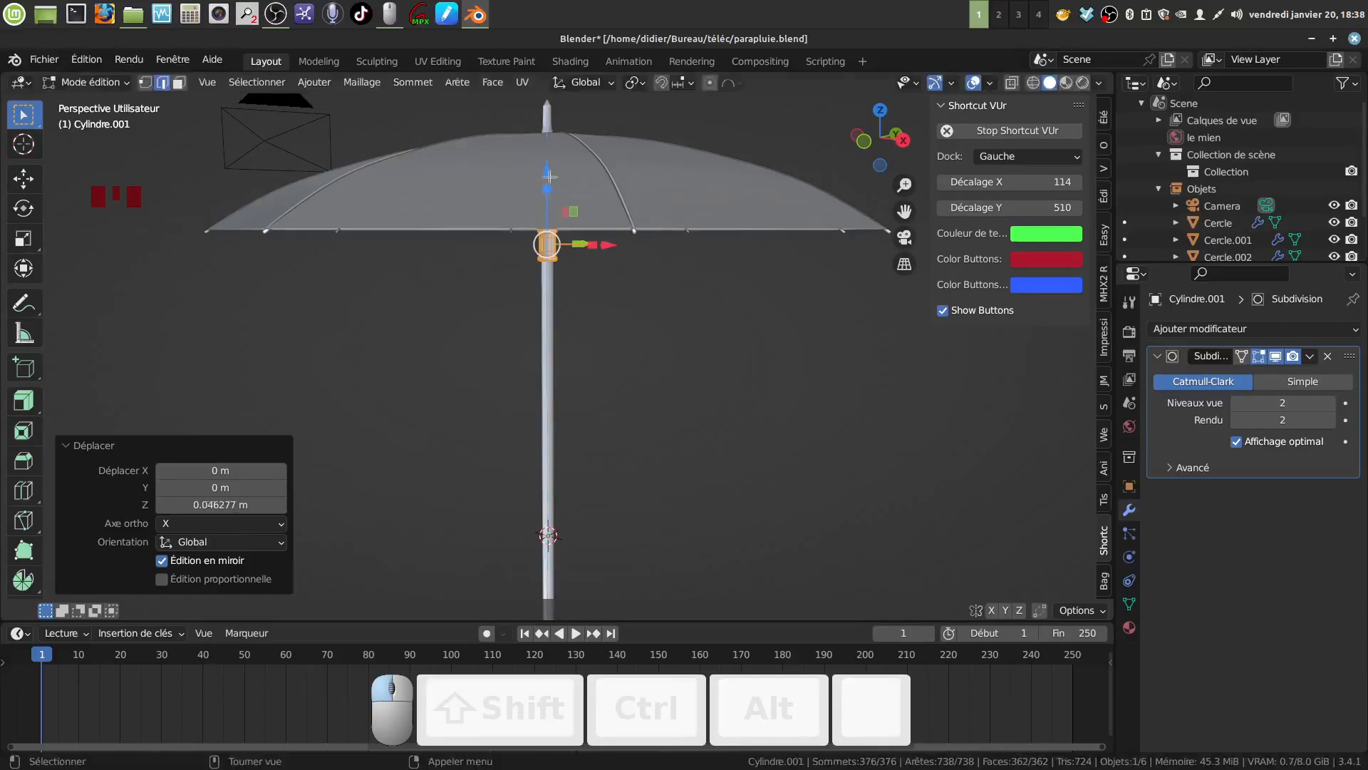
Raise the sleeve beneath the canopy by another 0.048851 m in Z
middle_click_drag(644, 245, 595, 223)
middle_click_drag(596, 224, 544, 264, "shift")
scroll(580, 300, "up", 3)
middle_click_drag(545, 264, 551, 306, "shift")
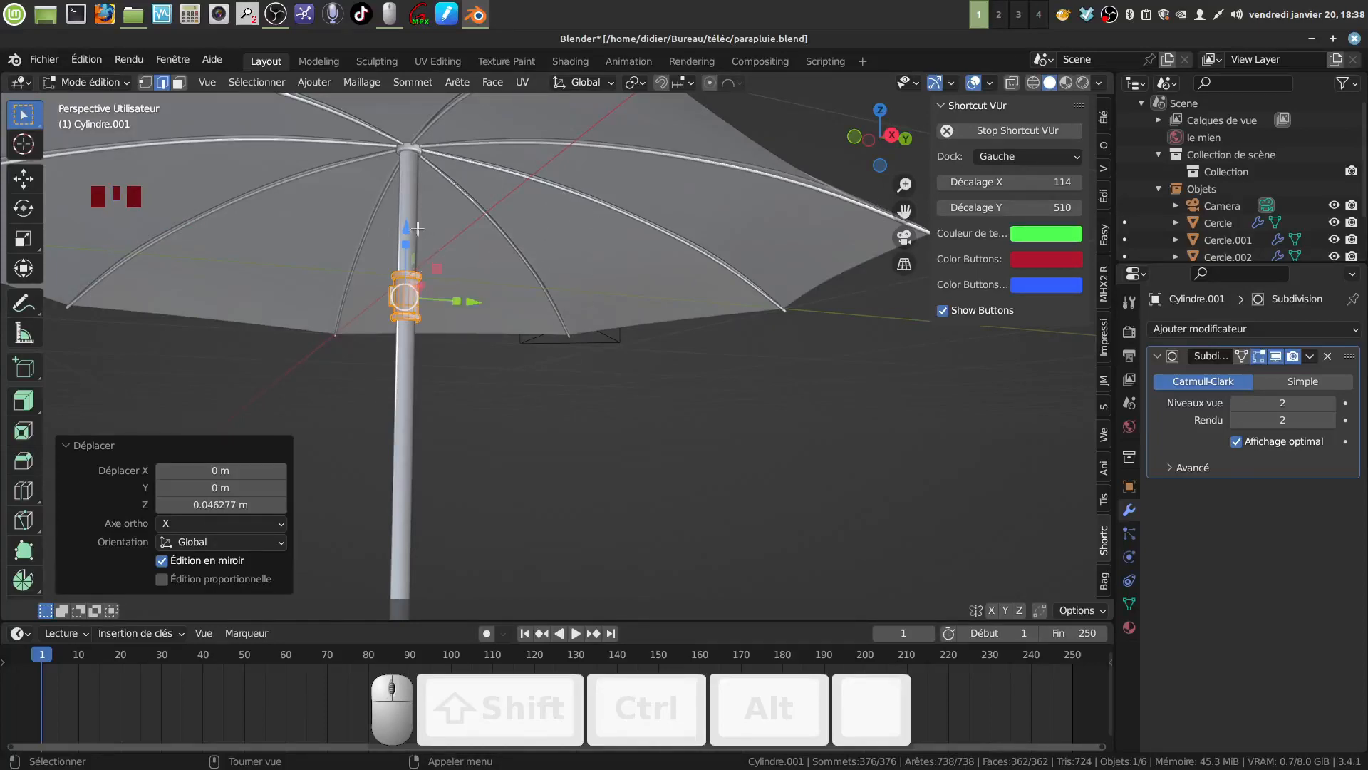
left_click_drag(418, 228, 417, 225)
middle_click_drag(420, 227, 473, 273)
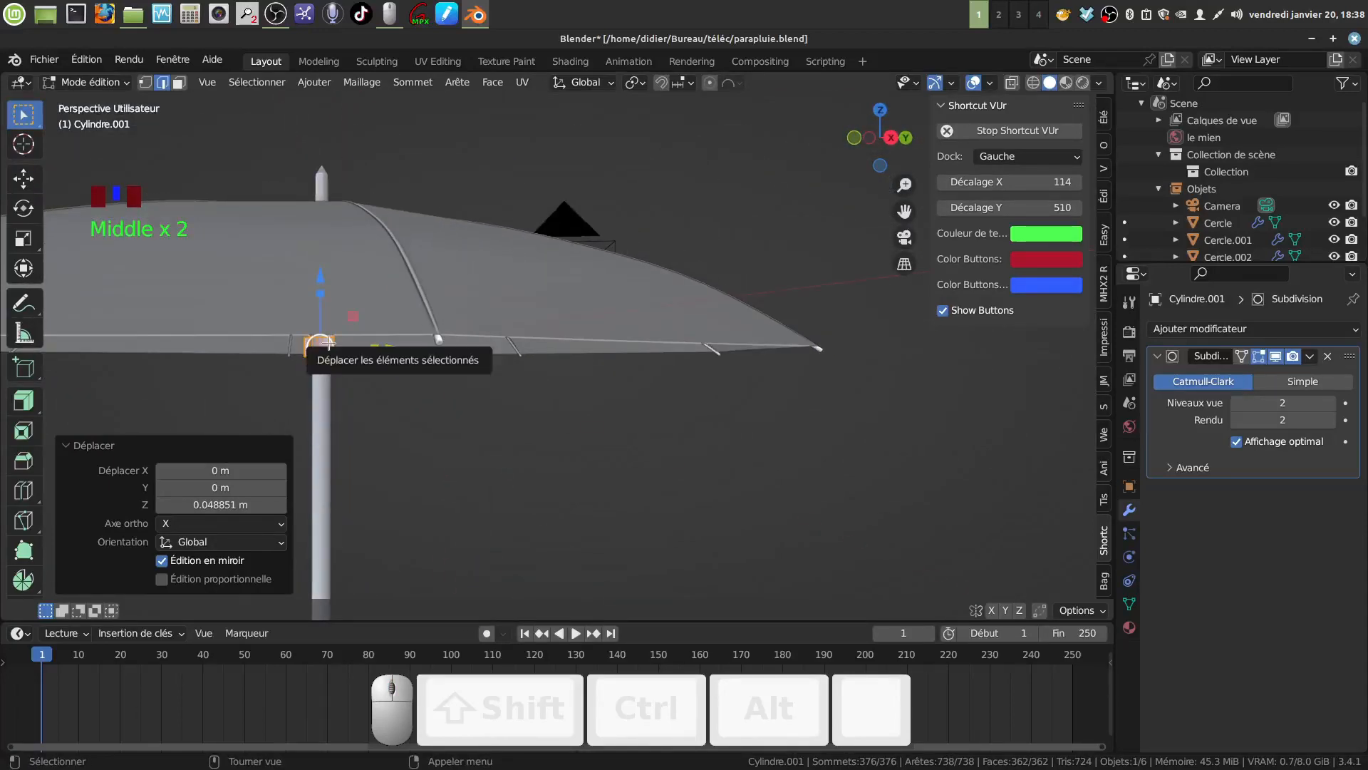
In front view, move the sleeve another 0.047524 m up the shaft and check its position under the canopy
key("KP_1")
scroll(334, 209, "down", 1)
scroll(334, 208, "down", 2)
middle_click_drag(271, 234, 463, 226, "shift")
left_click_drag(398, 258, 408, 236)
scroll(506, 320, "up", 3)
middle_click_drag(503, 313, 437, 335)
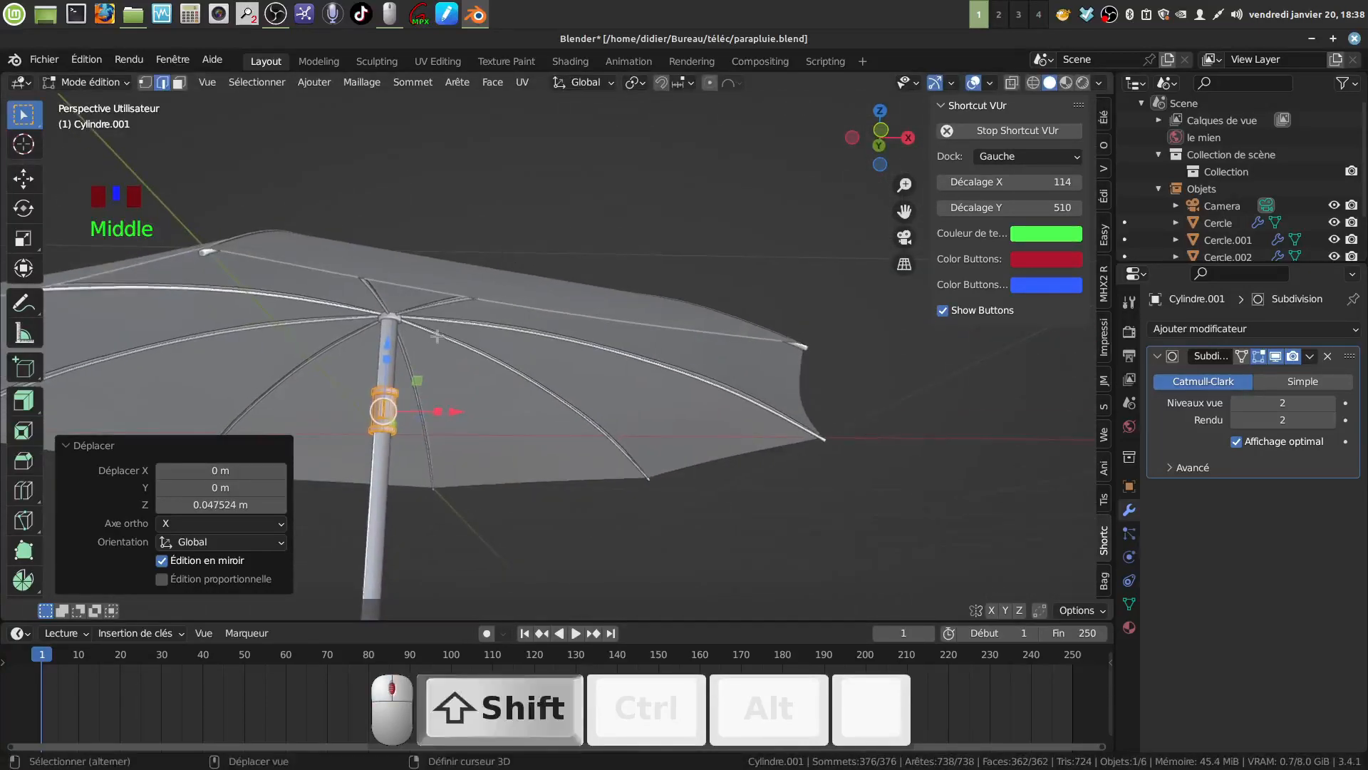
Clear the selection, examine how the sleeve's lower opening fits around the shaft in Object Mode, and return to editing its mesh
middle_click_drag(491, 376, 463, 281, "shift")
key("alt+a")
key("Tab")
scroll(443, 344, "up", 3)
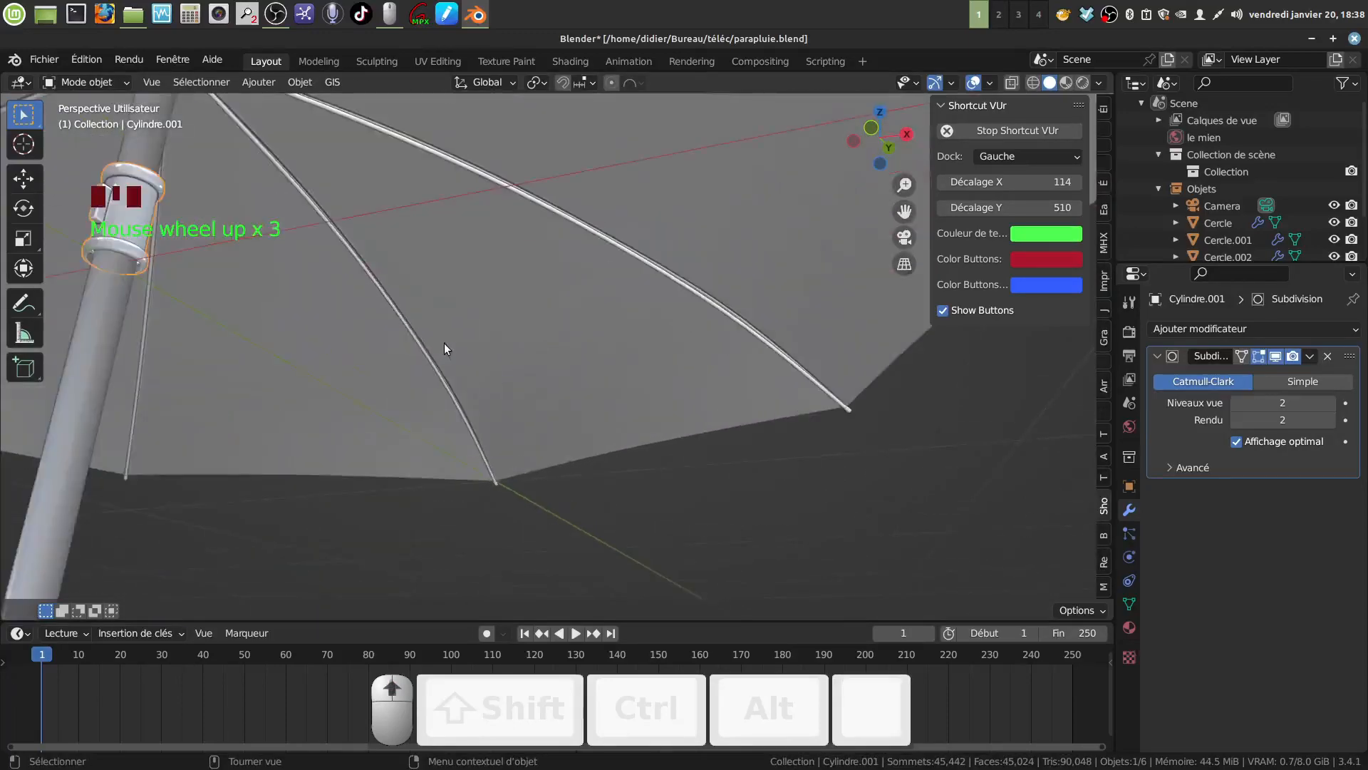
middle_click_drag(321, 292, 465, 337, "shift")
scroll(431, 258, "up", 3)
middle_click_drag(329, 241, 537, 315, "shift")
scroll(545, 378, "up", 3)
middle_click_drag(544, 378, 532, 319)
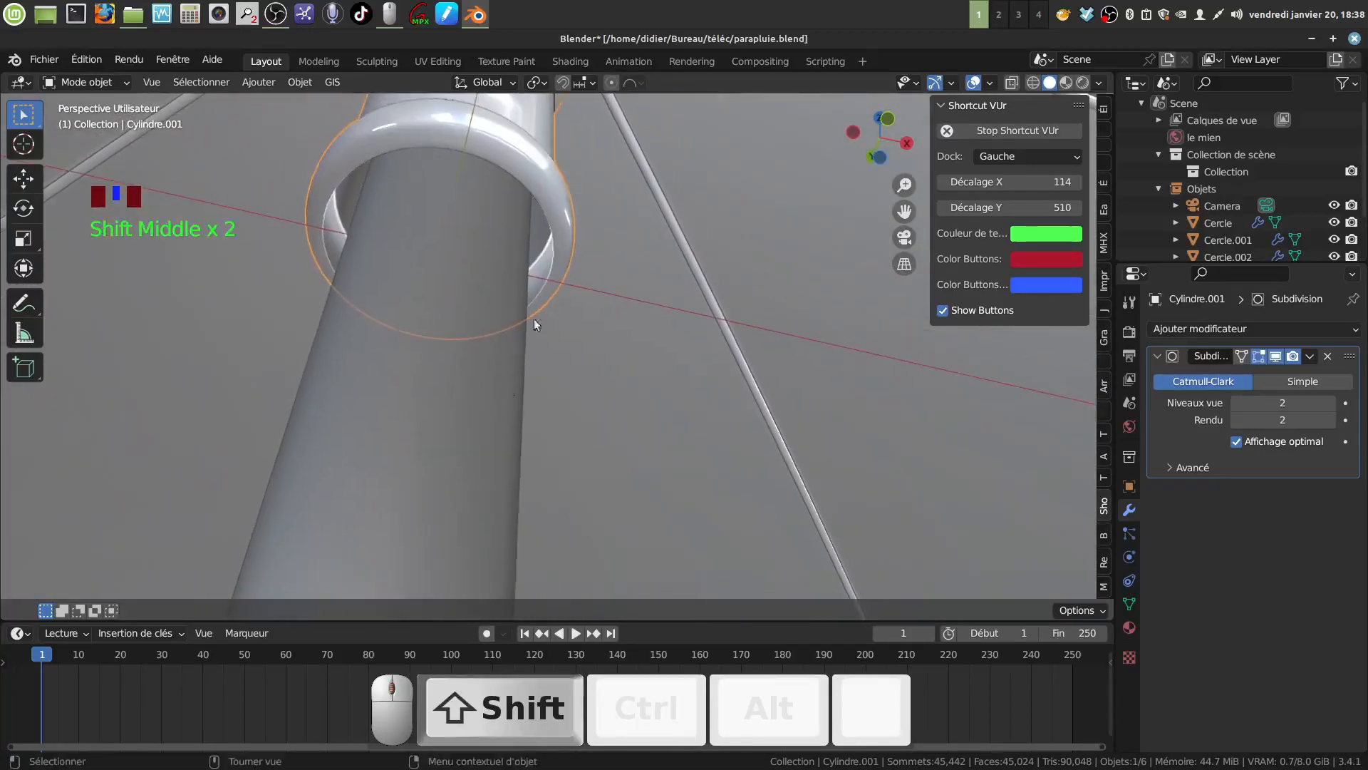
key("Tab")
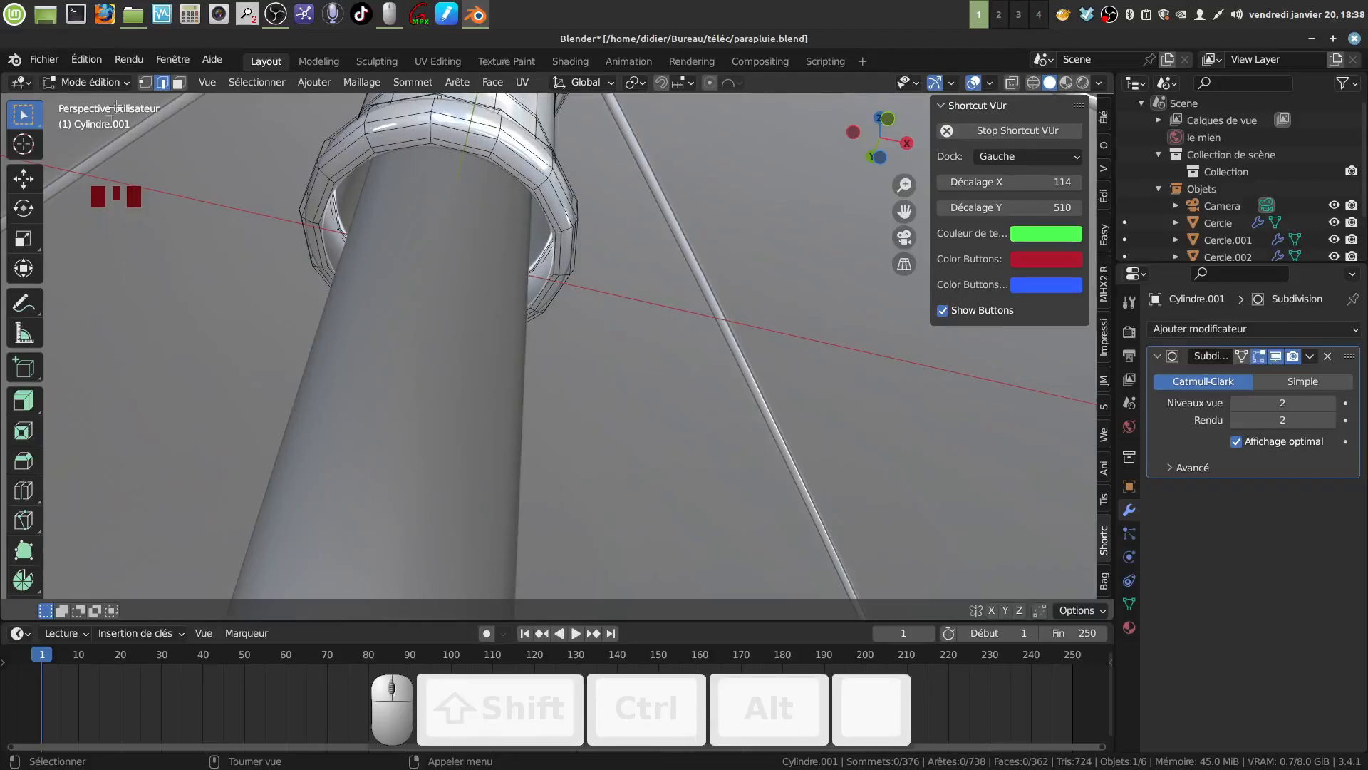
Select the inner edge loop of the sleeve's lower opening and scale it to 0.789 so it fits the shaft
left_click(350, 172, "alt")
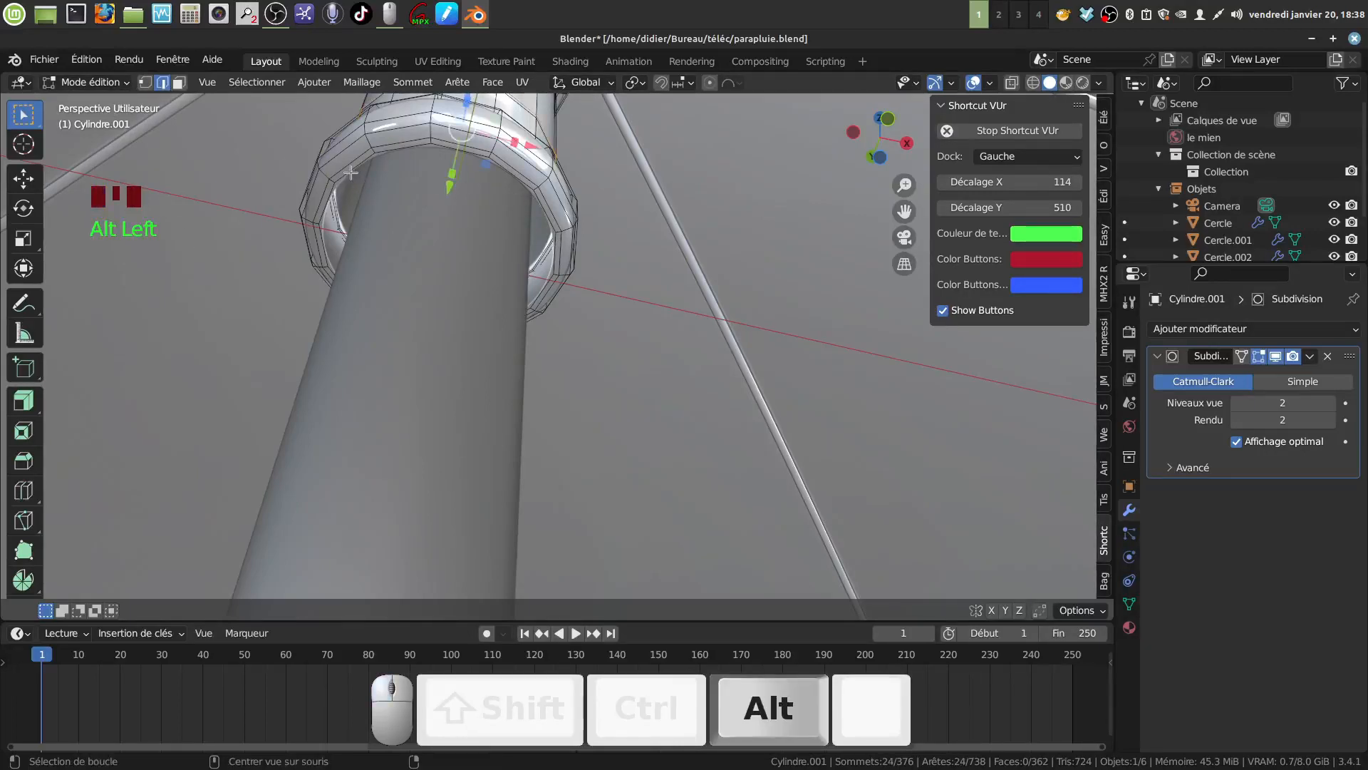
left_click(340, 183, "alt")
middle_click_drag(529, 128, 473, 166)
scroll(456, 263, "up", 3)
middle_click_drag(433, 326, 458, 354)
scroll(456, 356, "down", 3)
middle_click_drag(424, 399, 437, 482, "shift")
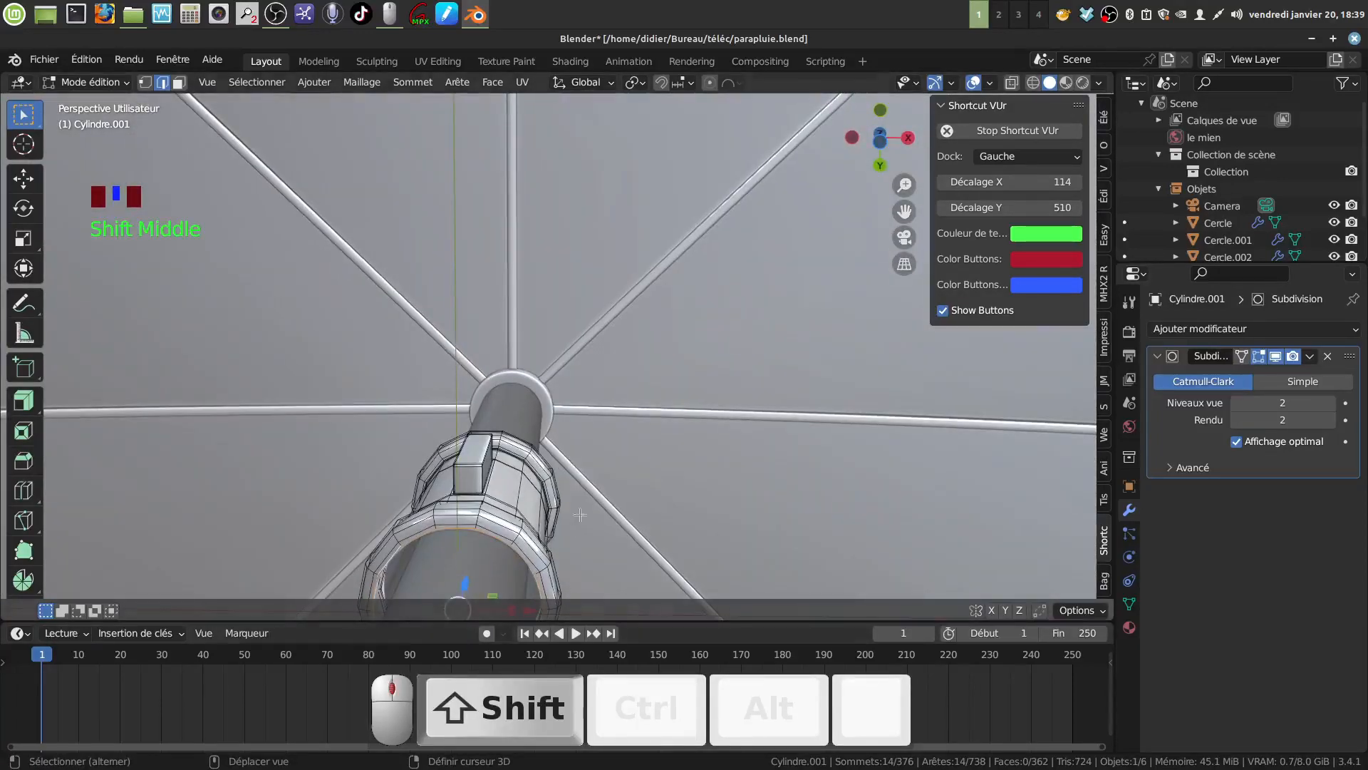
middle_click_drag(580, 515, 620, 459, "shift")
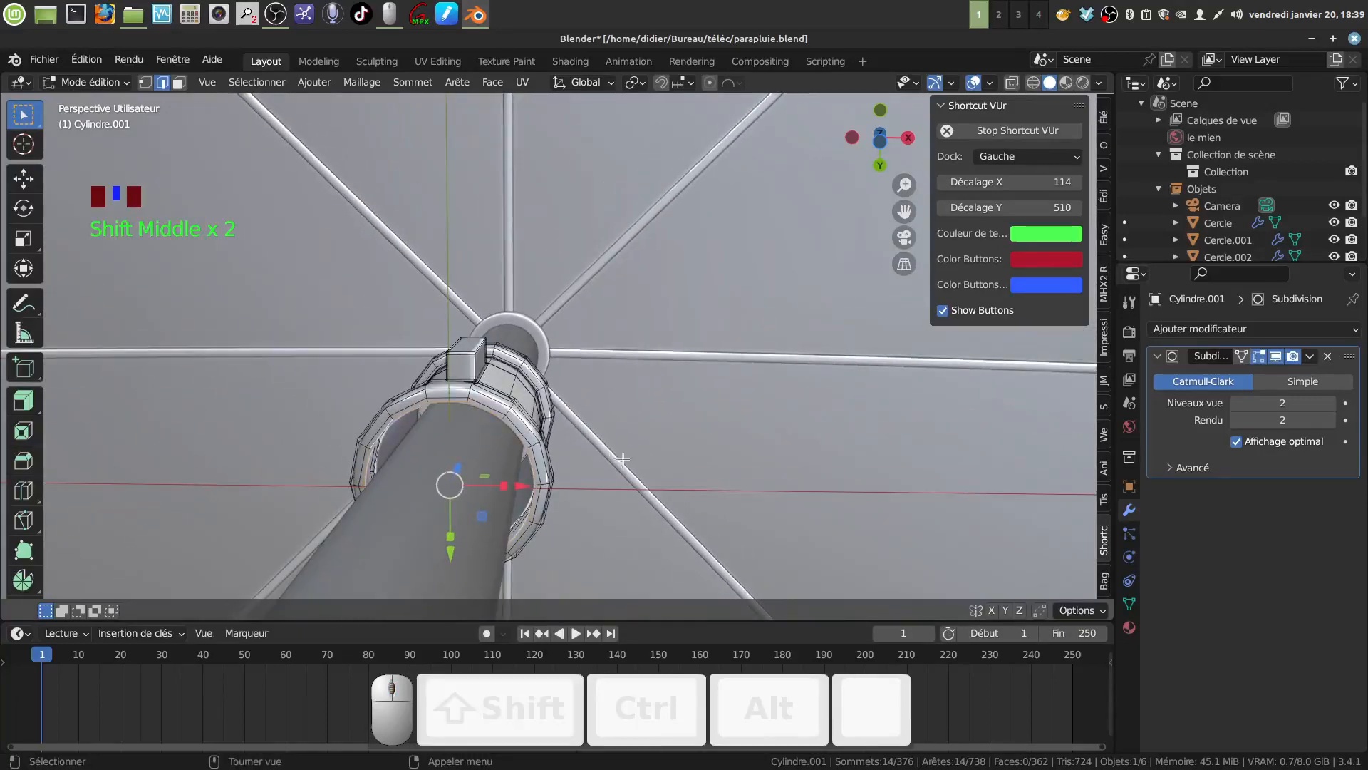
key("s")
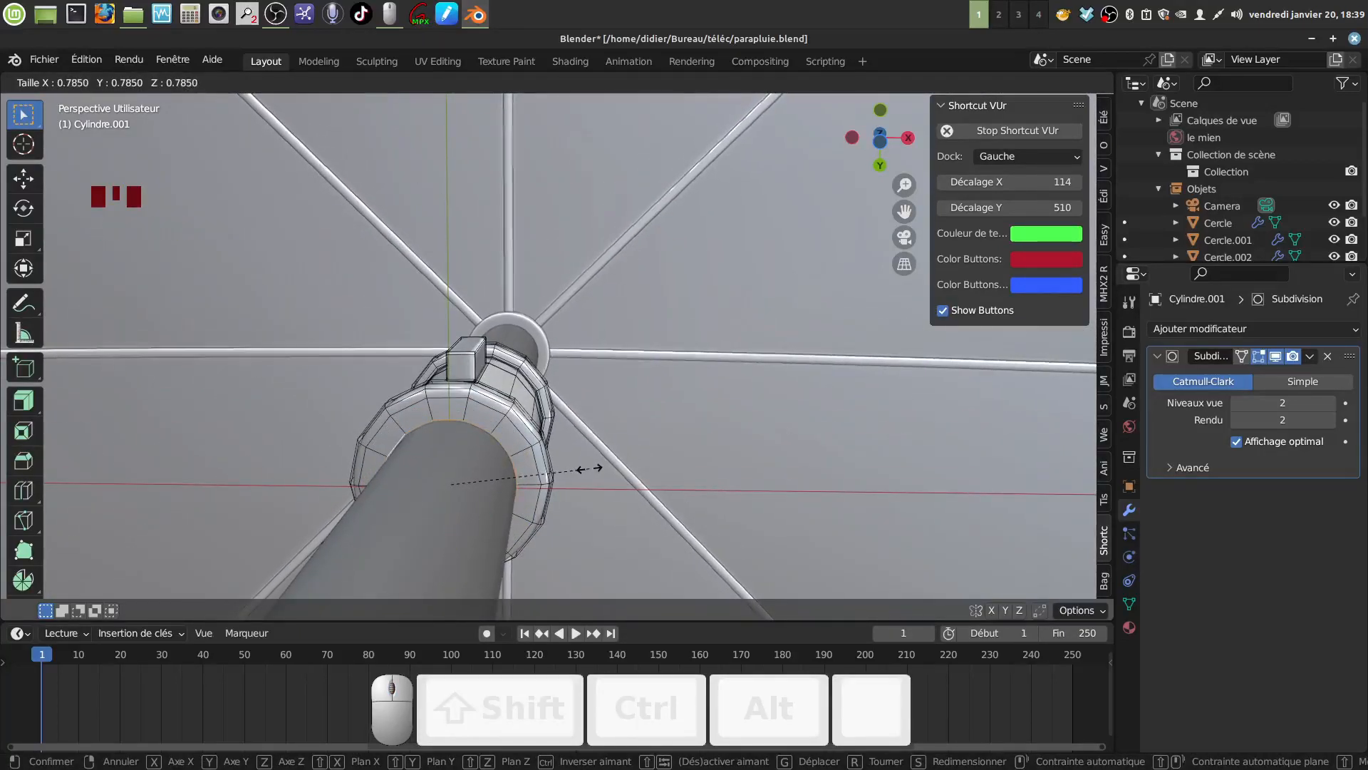
left_click(590, 469)
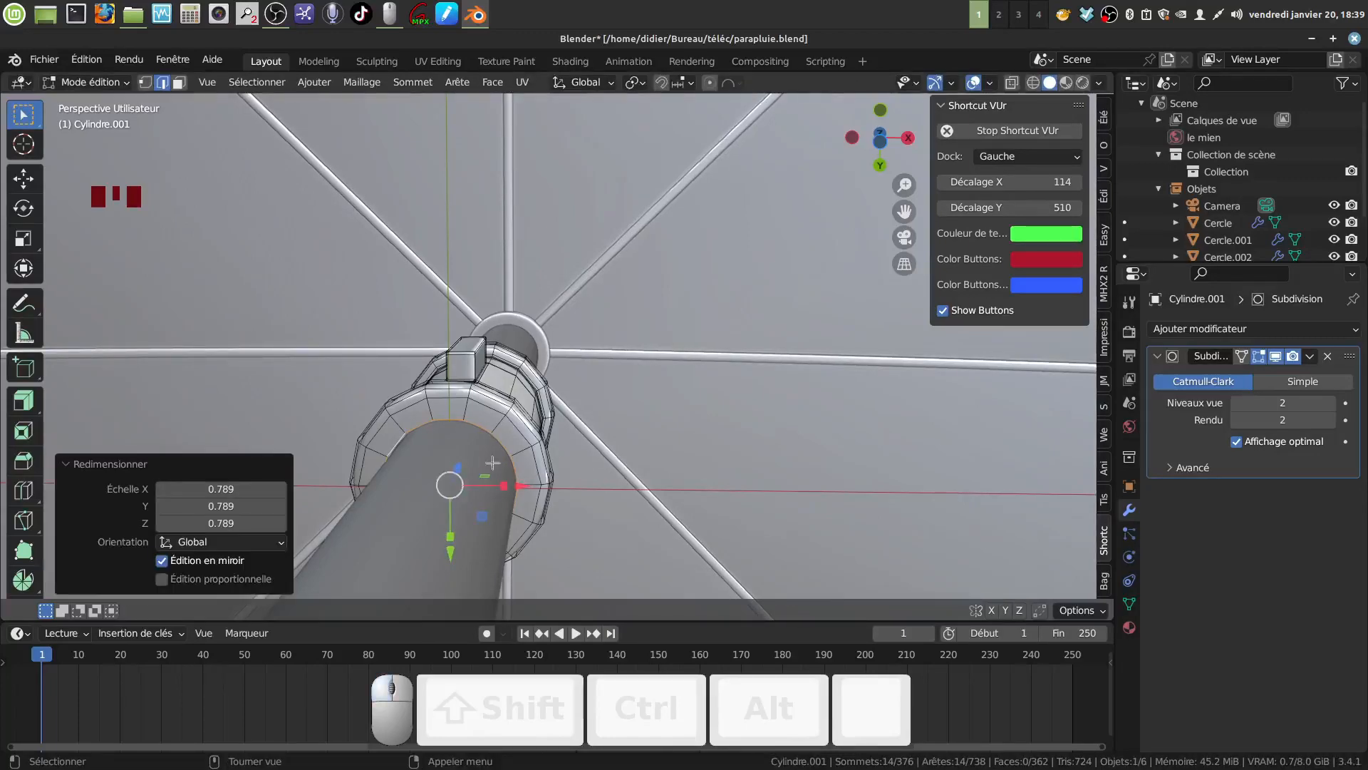
Select the inner edge loop of the sleeve's upper opening and scale it to 0.929 around the shaft
middle_click_drag(492, 463, 429, 382)
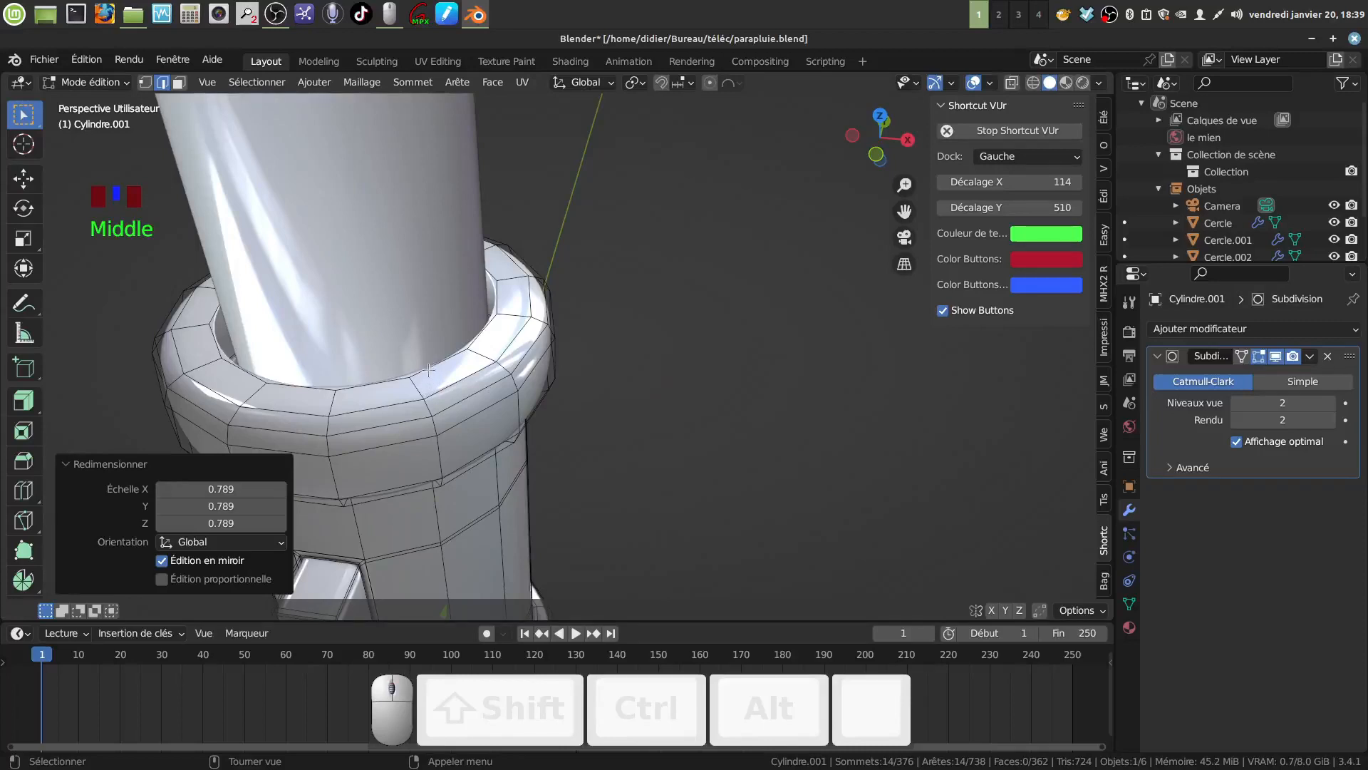
left_click(428, 369, "alt")
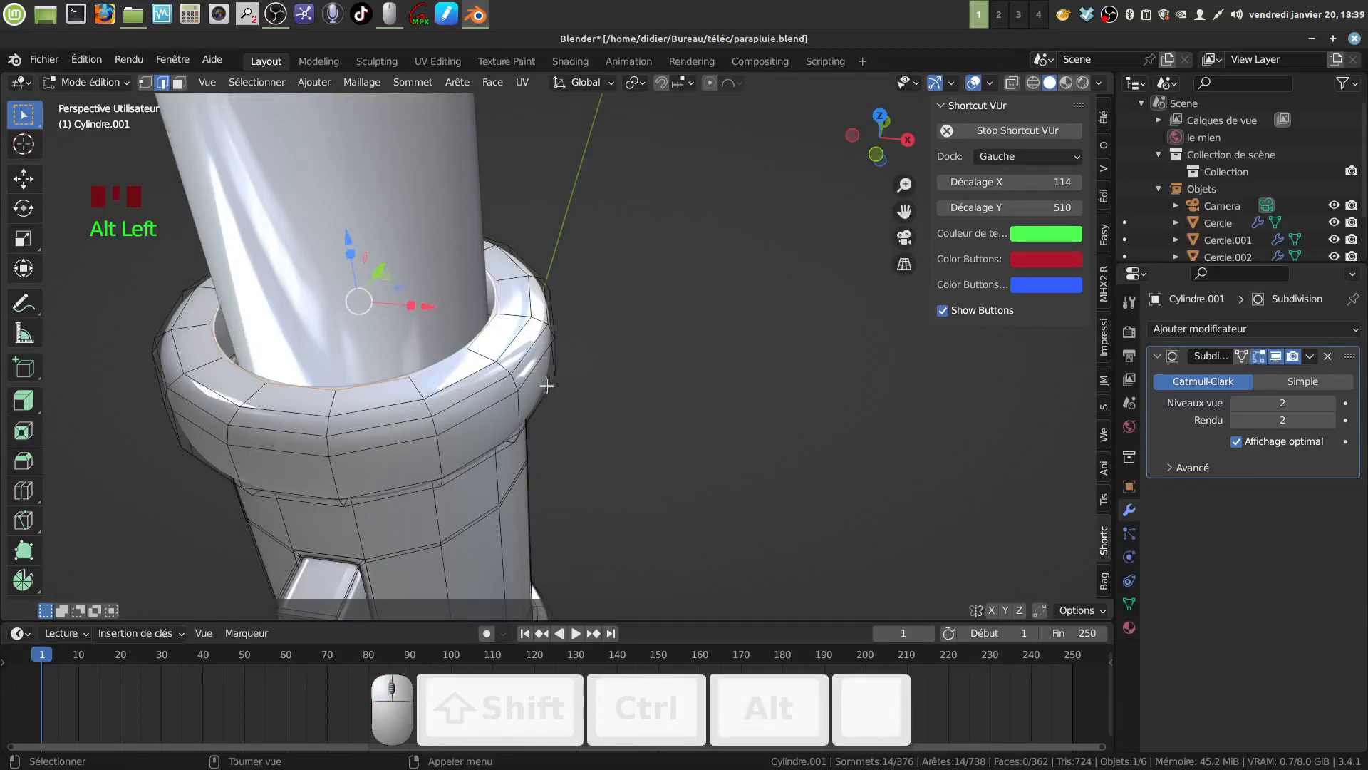
key("s")
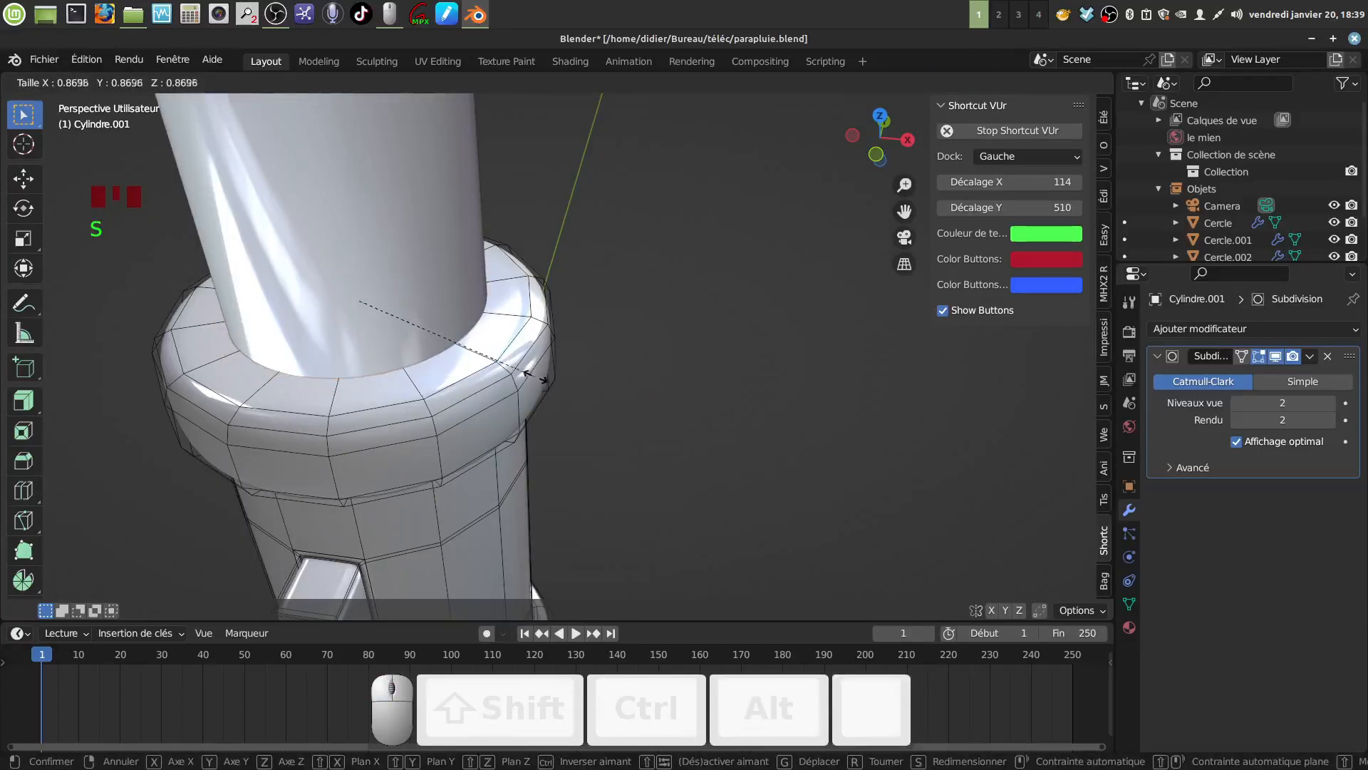
left_click(547, 378)
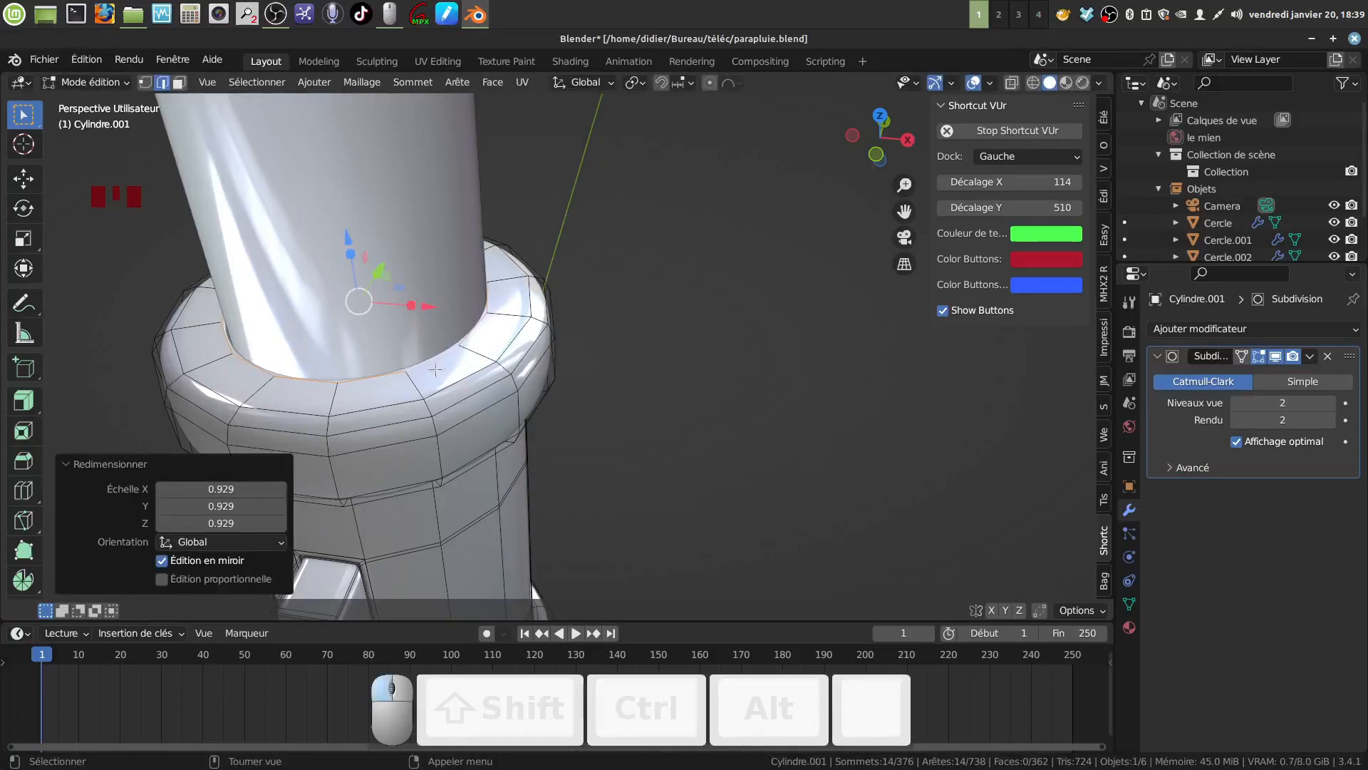
Add the lower inner edge loop to the selection and bridge it with the upper one to form the sleeve's inner wall
middle_click_drag(457, 387, 508, 373)
scroll(499, 504, "up", 2)
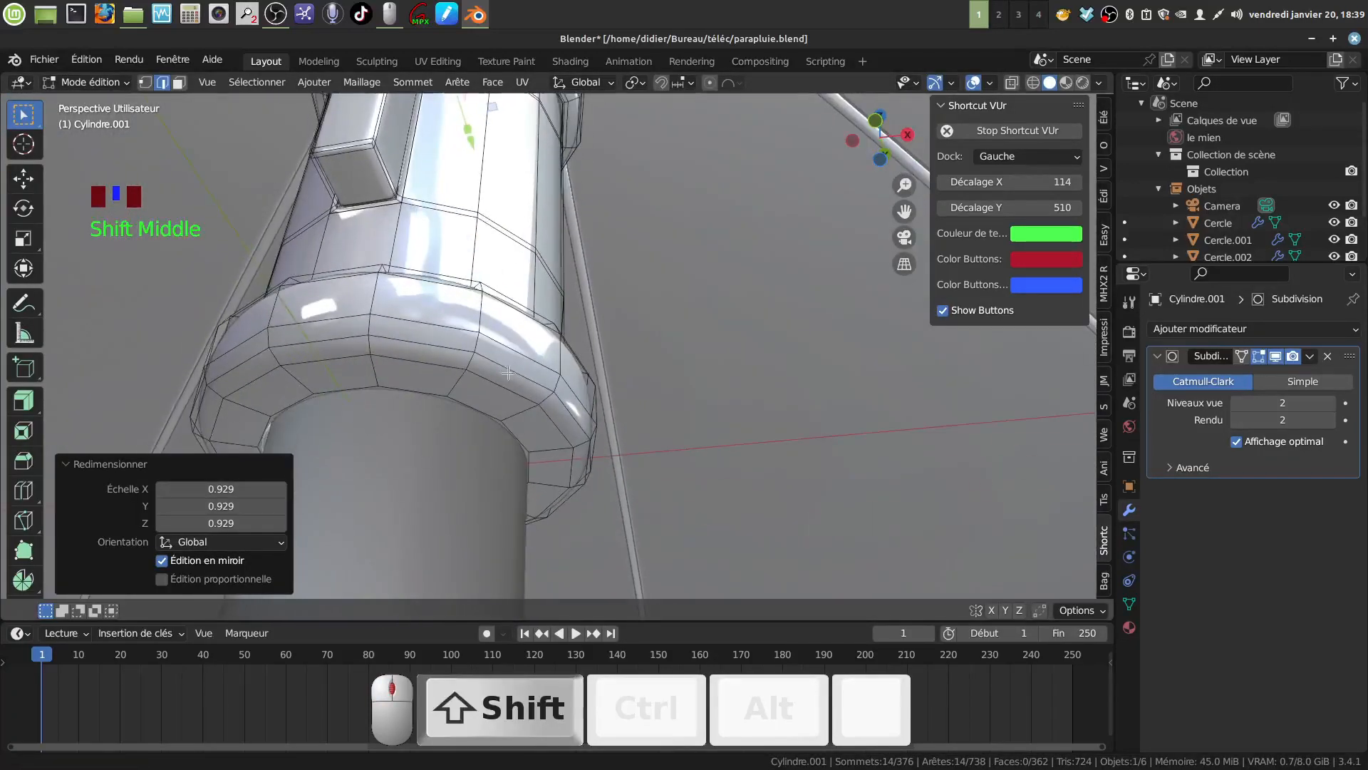
left_click(485, 407, "alt+shift")
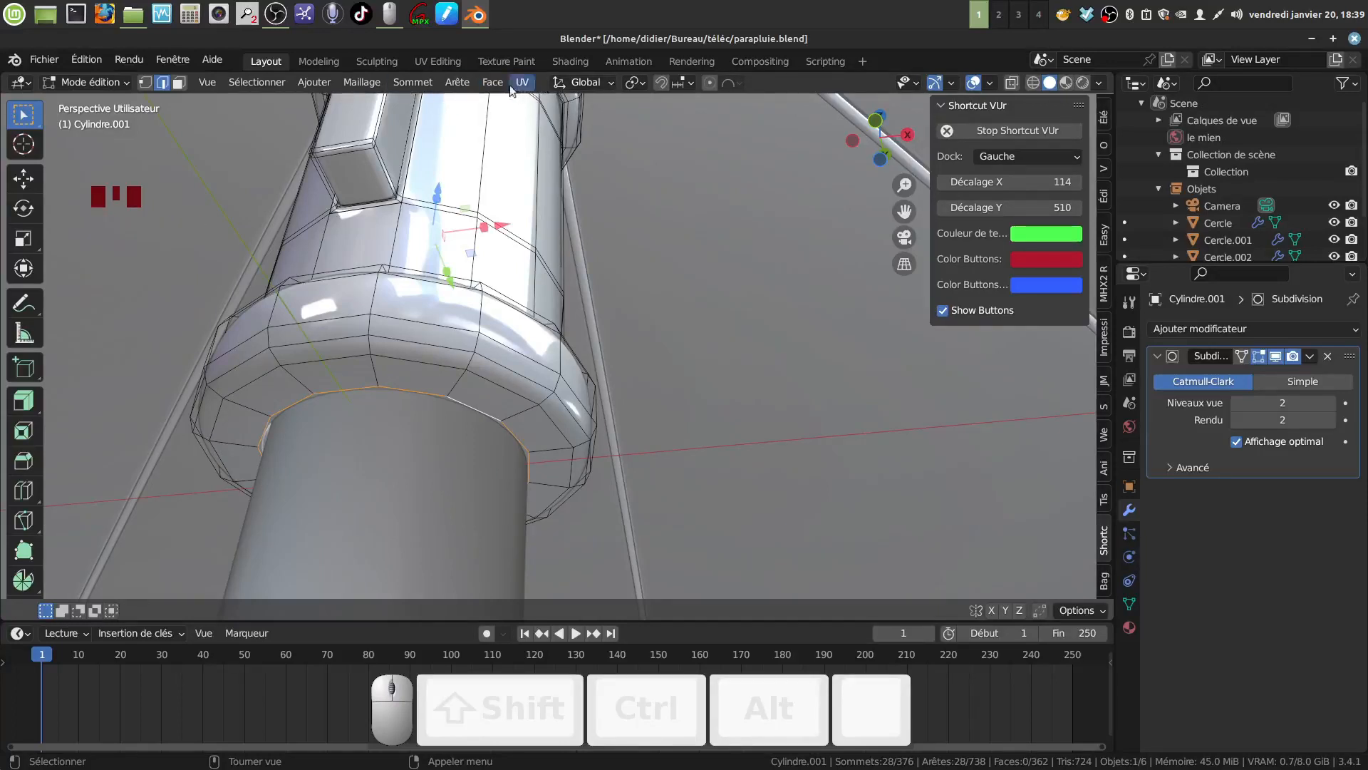
left_click(462, 84)
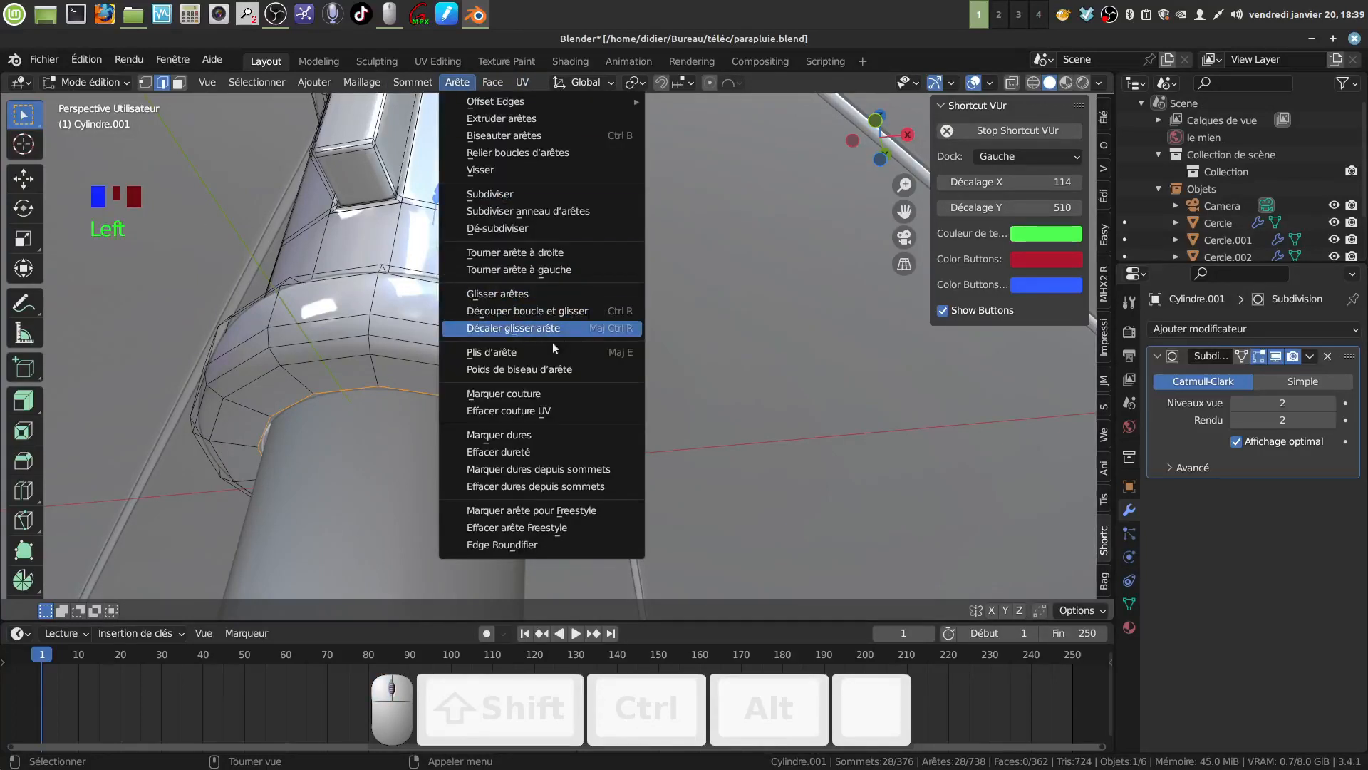
left_click(559, 151)
middle_click_drag(429, 380, 426, 385)
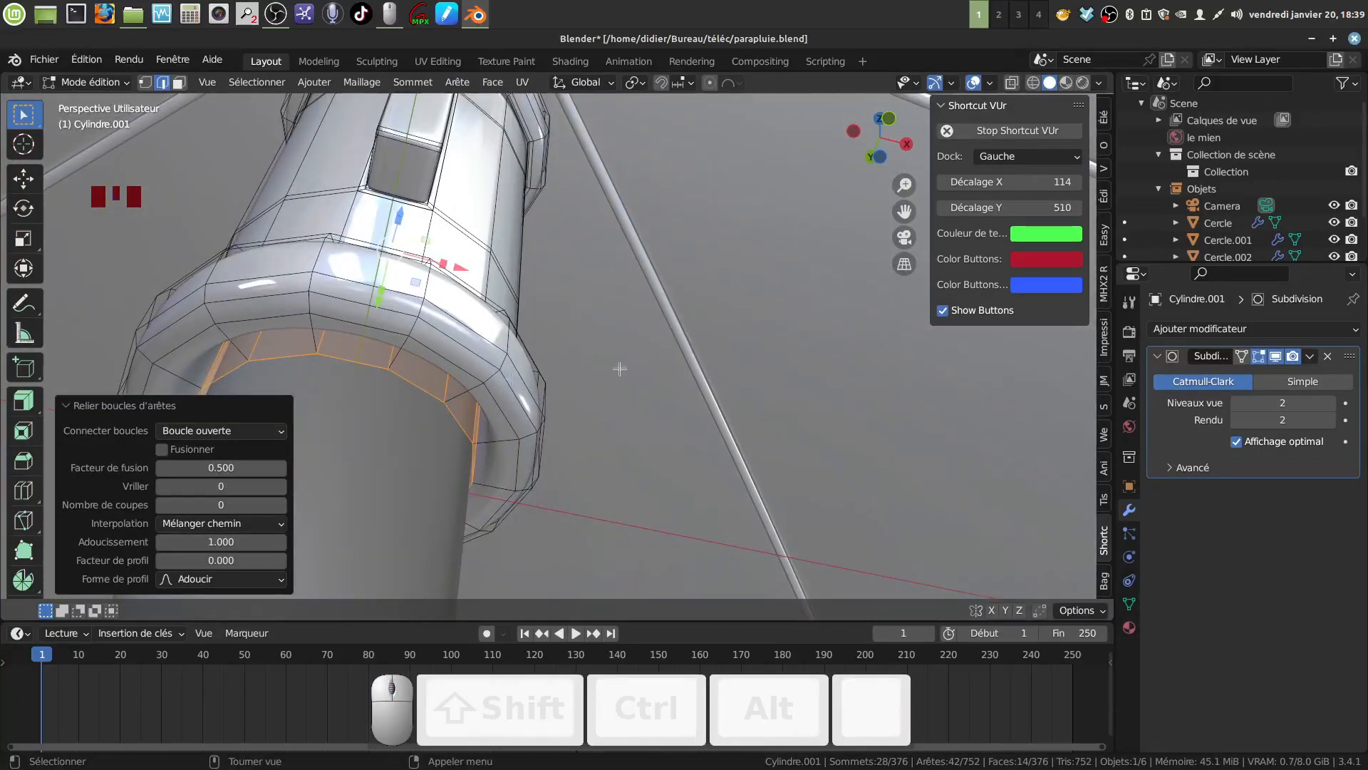
Hide the subdivision in the viewport and bevel both inner opening edge loops by 0.00603 m with 2 segments
left_click(1280, 358)
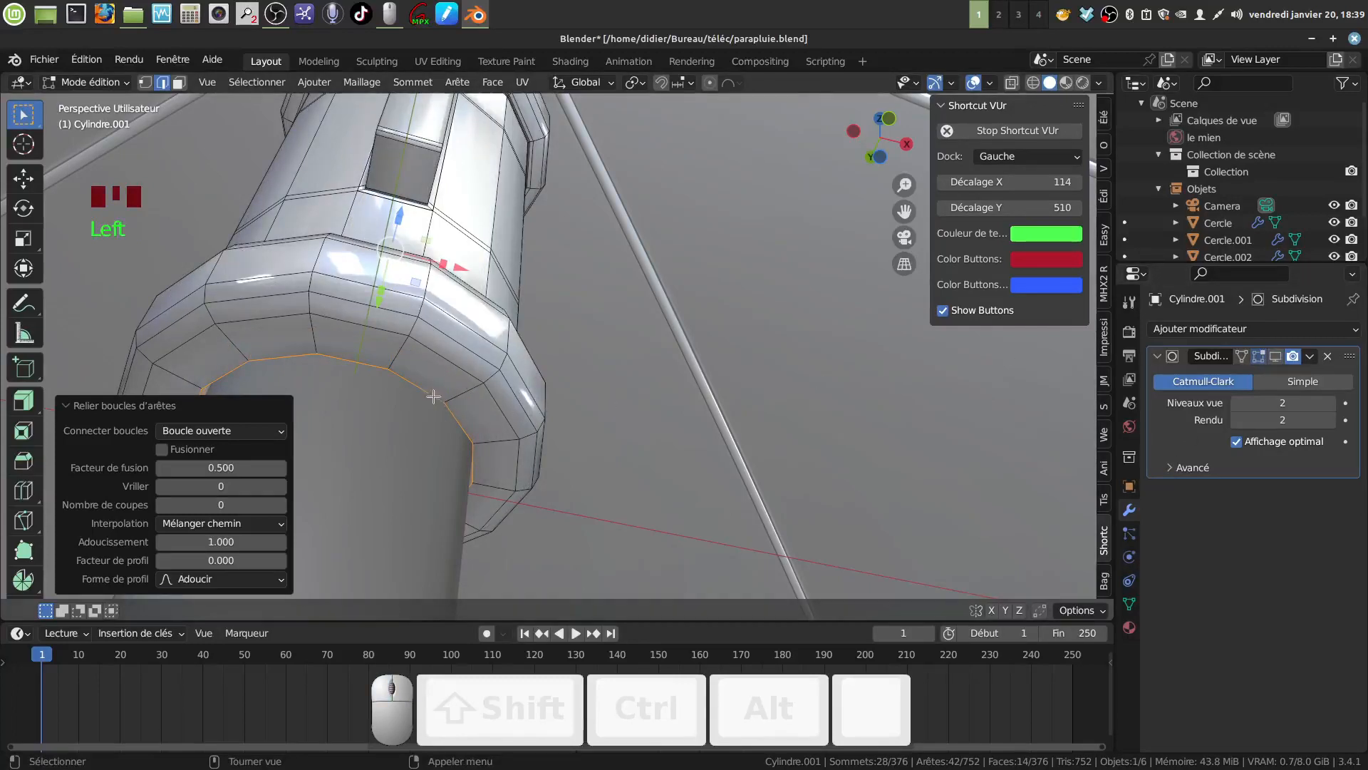
key("a")
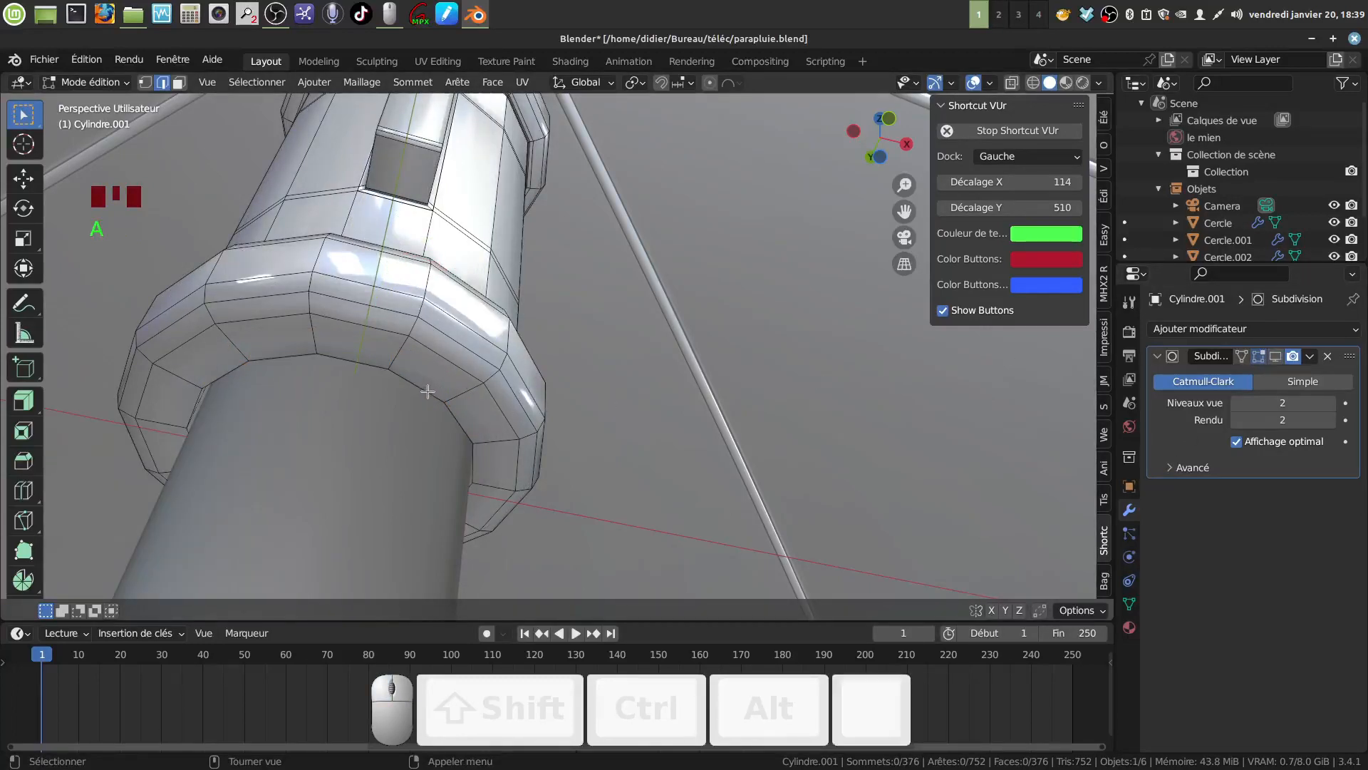
left_click(427, 390, "alt")
middle_click_drag(427, 390, 513, 386)
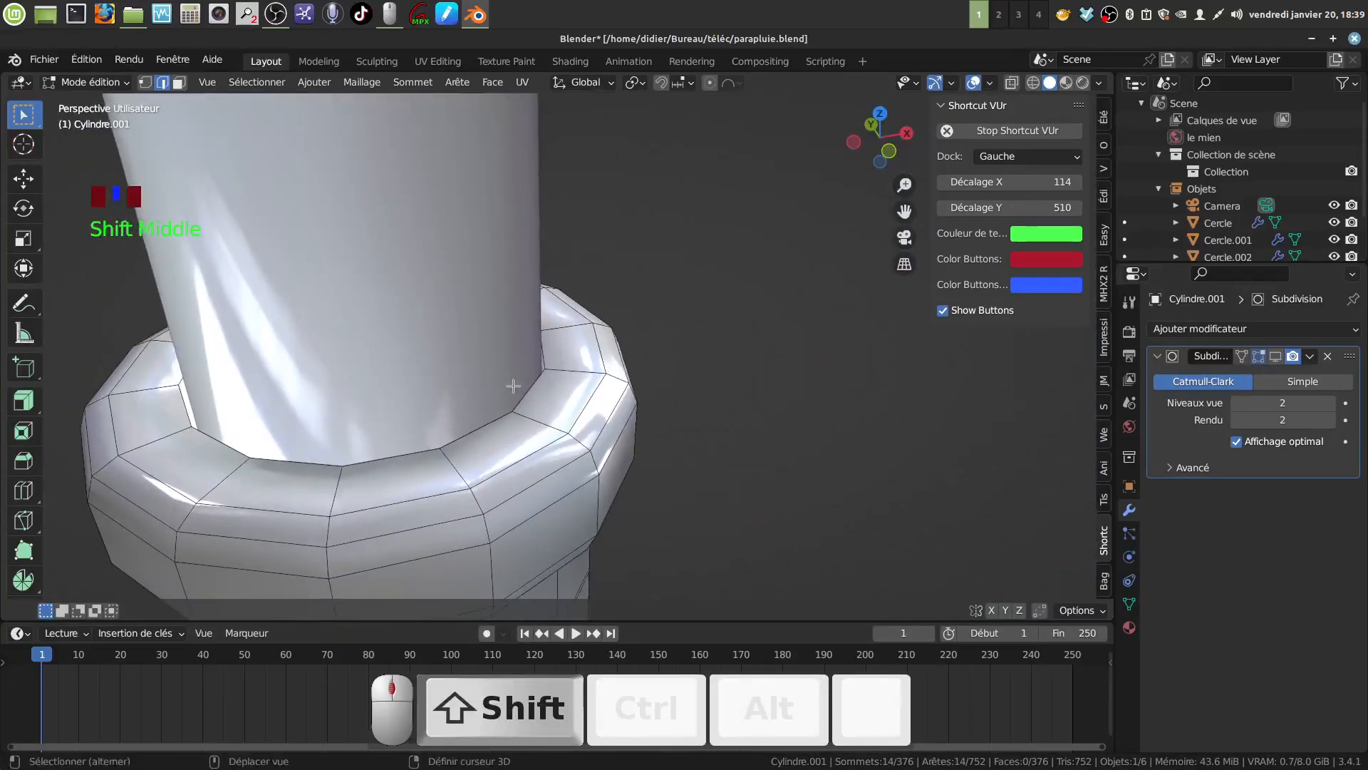
left_click(487, 431, "alt+shift")
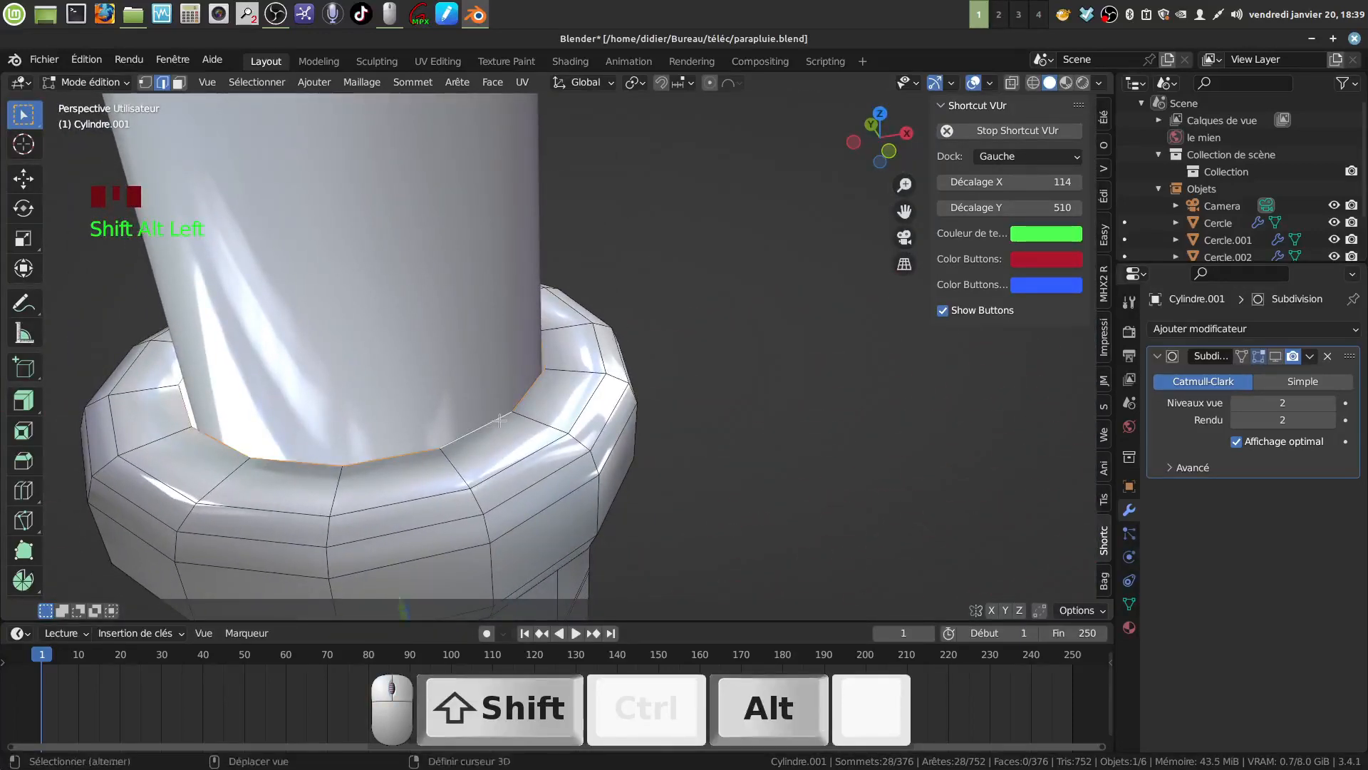
key("ctrl+b")
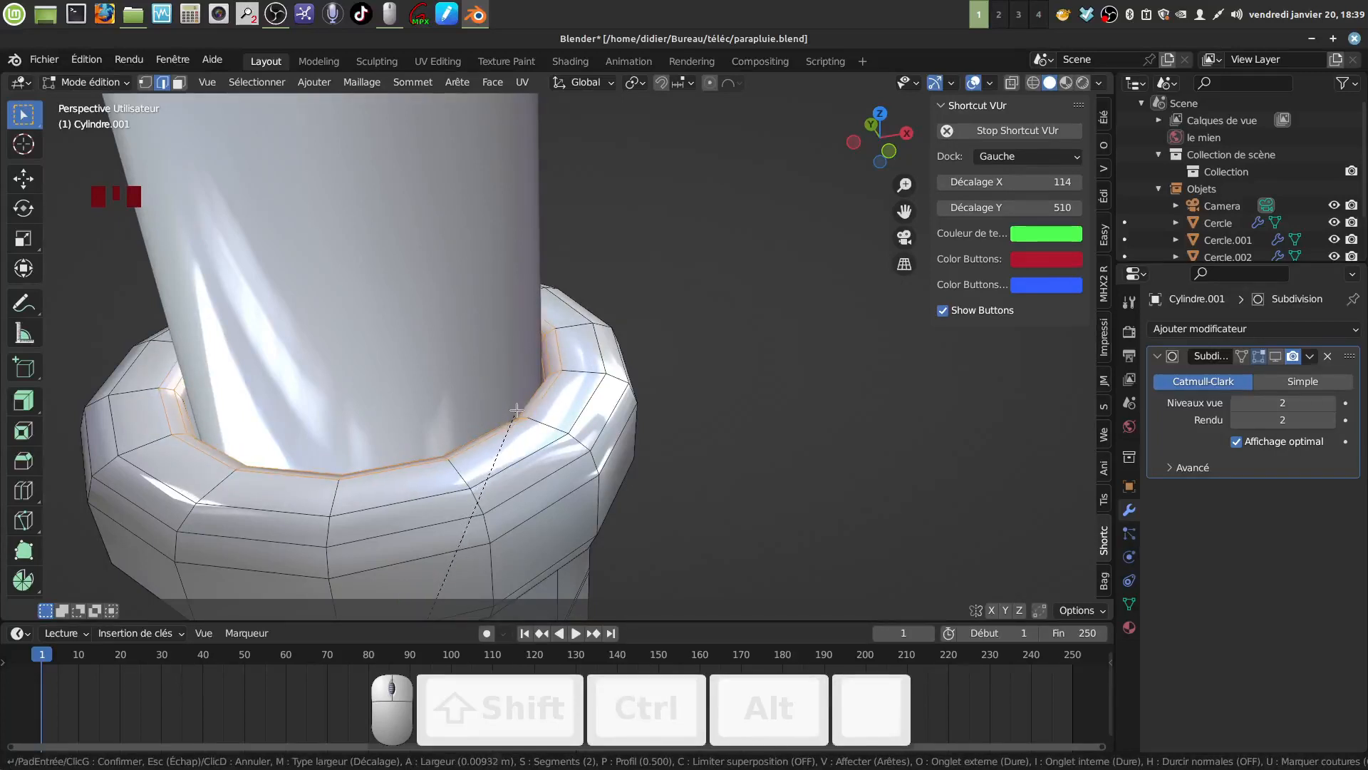
left_click(514, 413)
middle_click_drag(515, 413, 570, 399)
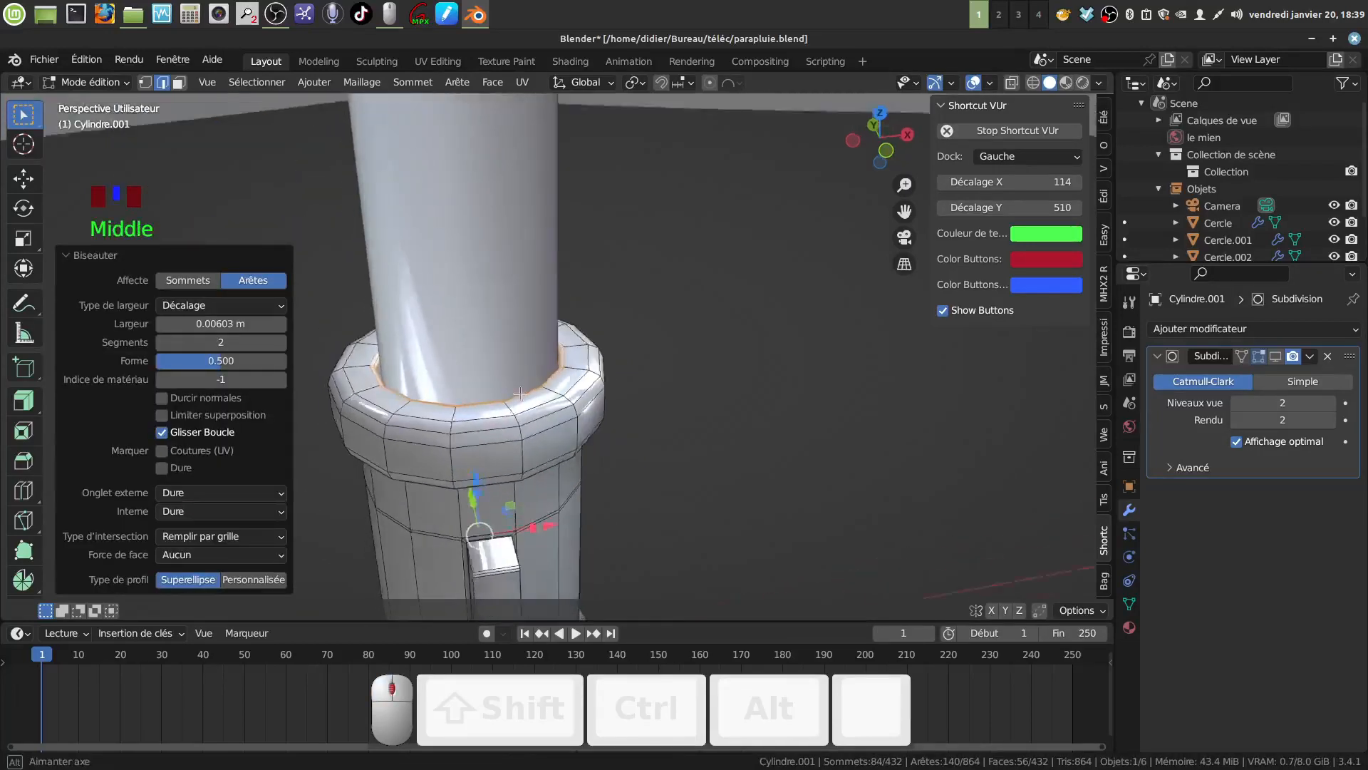
Return to Object Mode, show the sleeve's subdivision in the viewport again, and examine the sleeve under the whole canopy
key("Tab")
left_click(1275, 355)
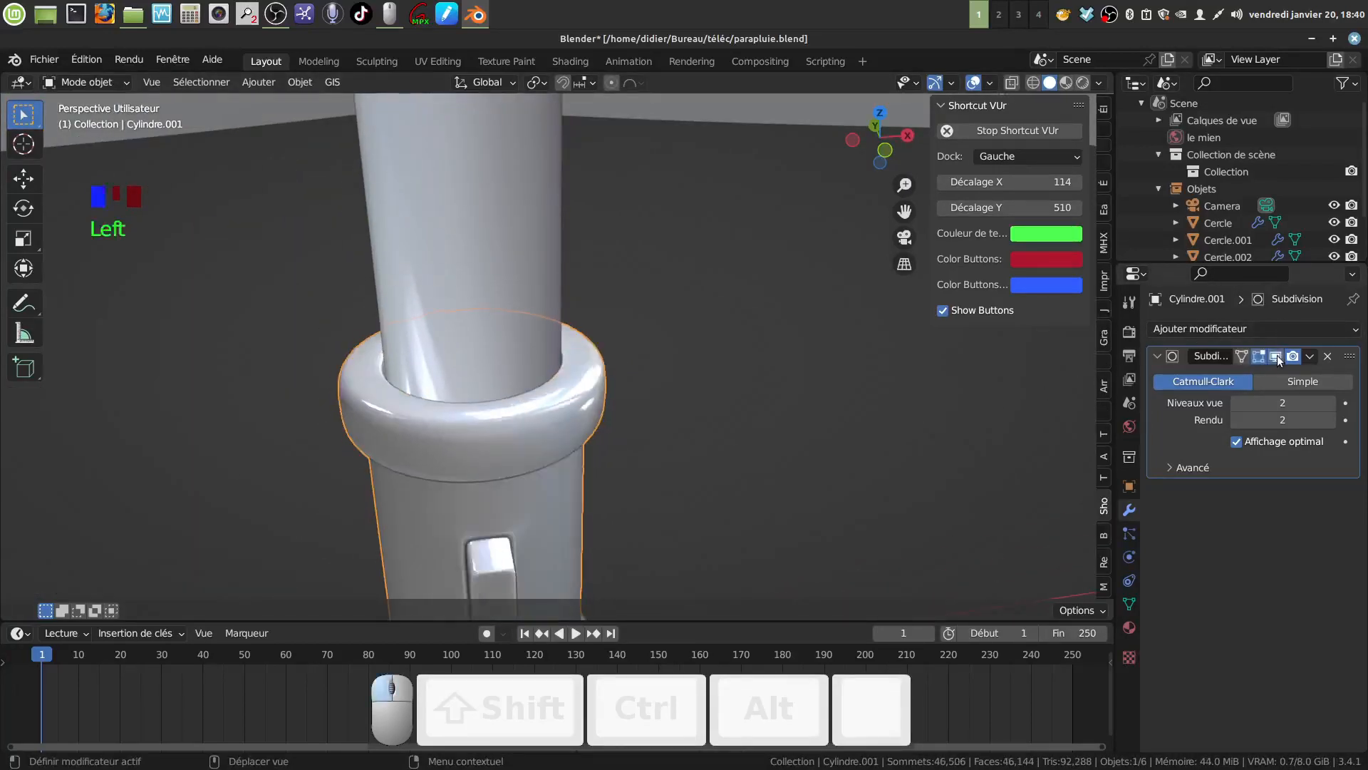
middle_click_drag(464, 449, 521, 367, "shift")
scroll(415, 430, "down", 3)
scroll(526, 282, "down", 3)
scroll(530, 320, "down", 8)
middle_click_drag(640, 225, 631, 225, "shift")
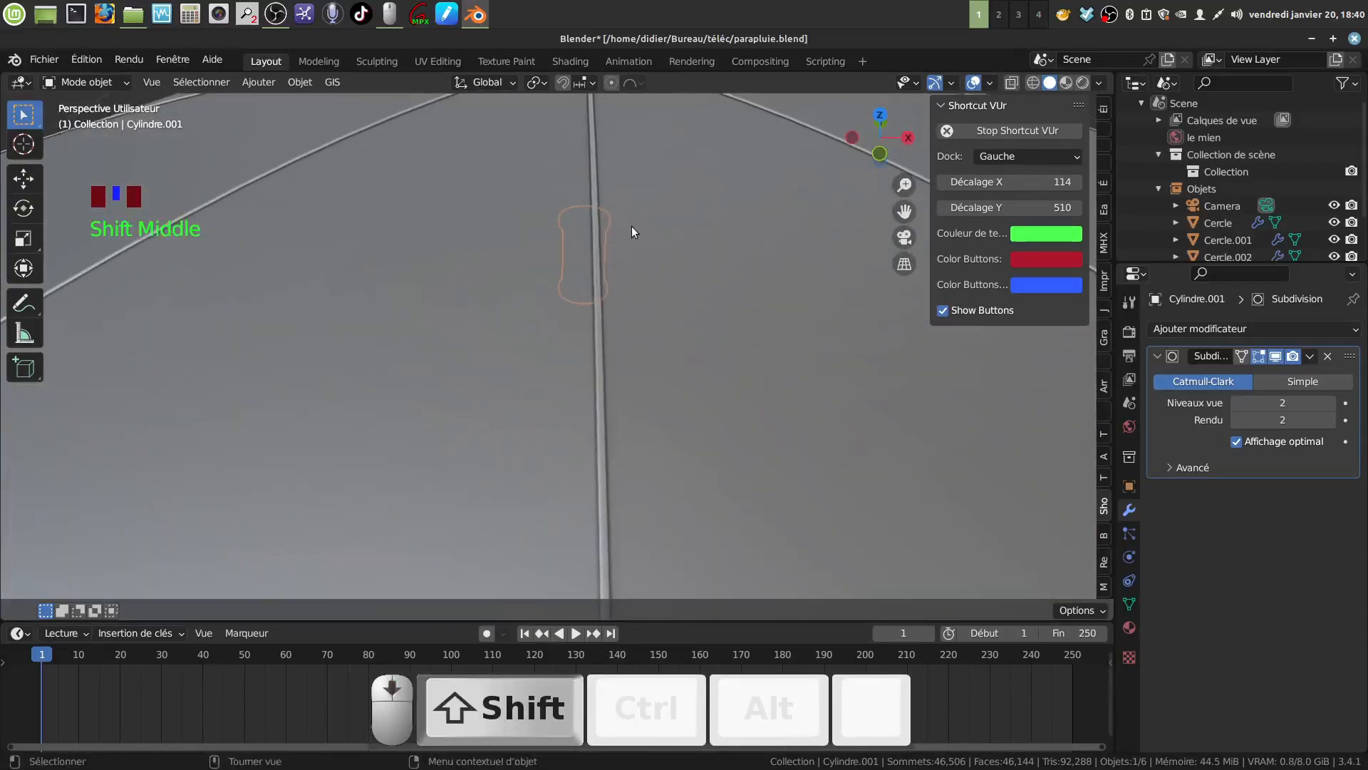
scroll(810, 406, "down", 1)
scroll(809, 403, "down", 8)
middle_click_drag(801, 427, 573, 267)
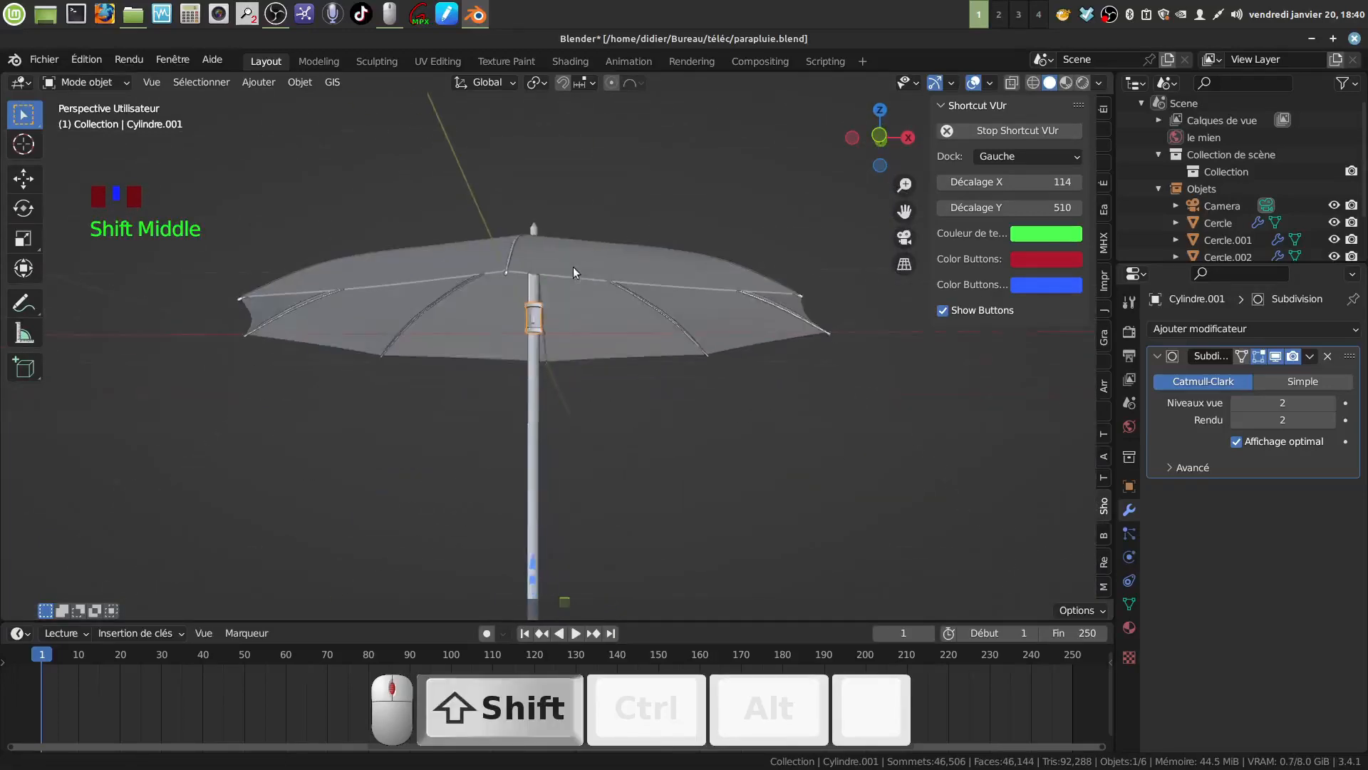
left_click(657, 417)
scroll(633, 385, "up", 4)
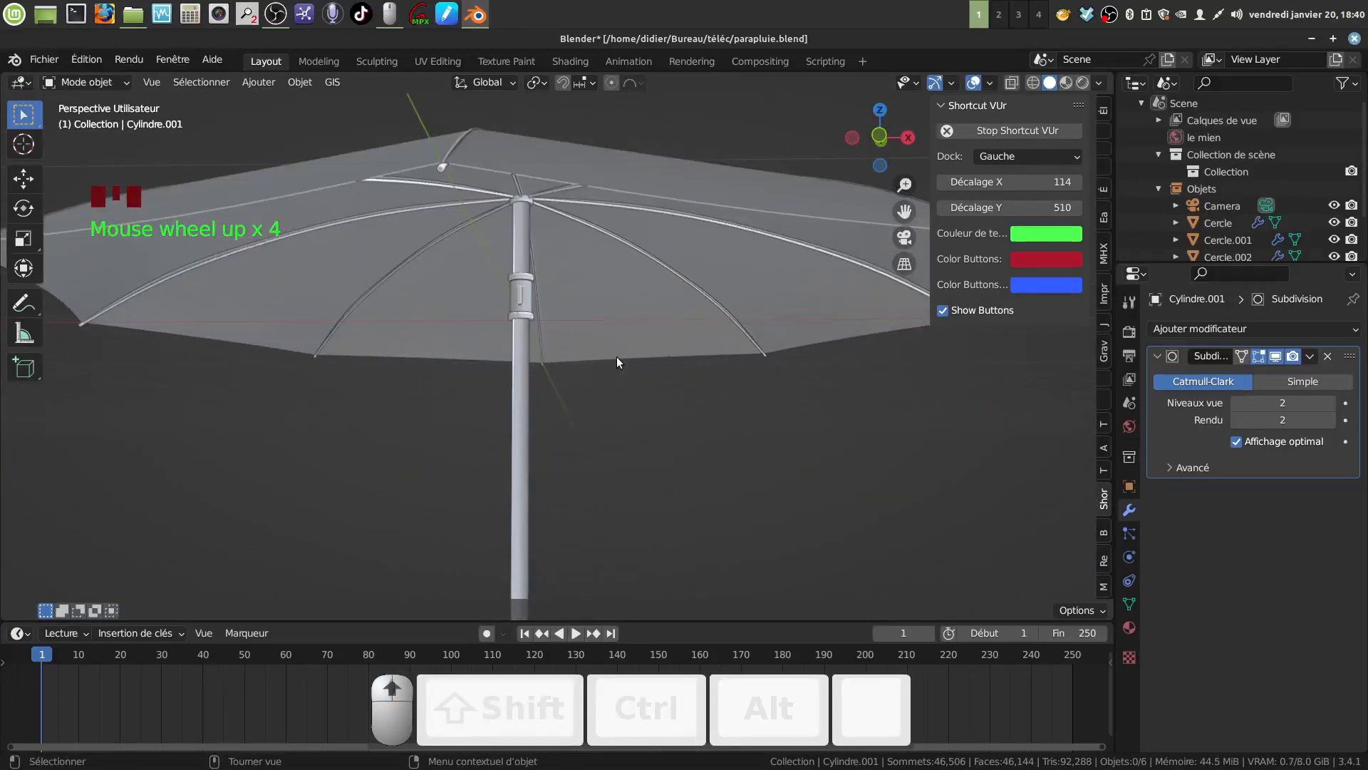
middle_click_drag(617, 356, 590, 307)
Select the sleeve and the canopy ribs without the canopy fabric, isolate them in local view, and clear the selection
left_click(459, 290)
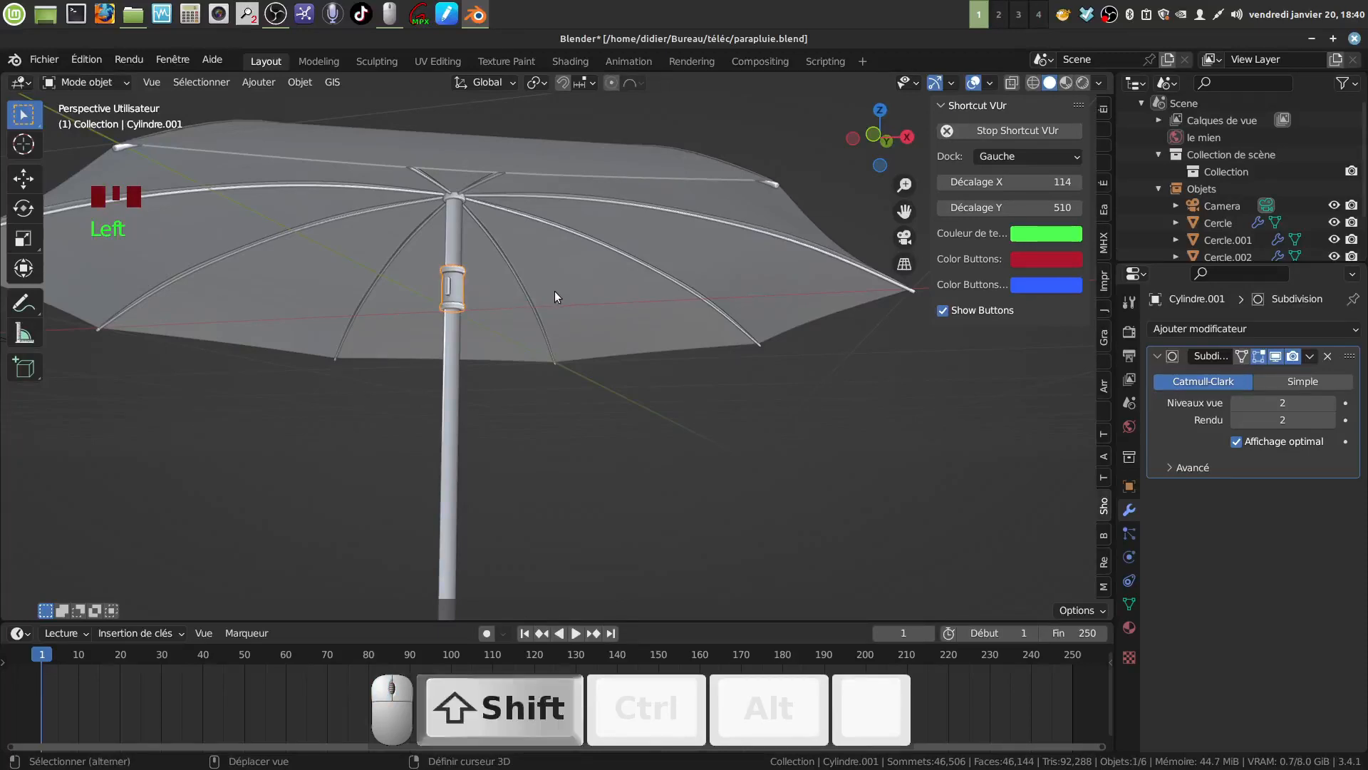
left_click(482, 201, "shift")
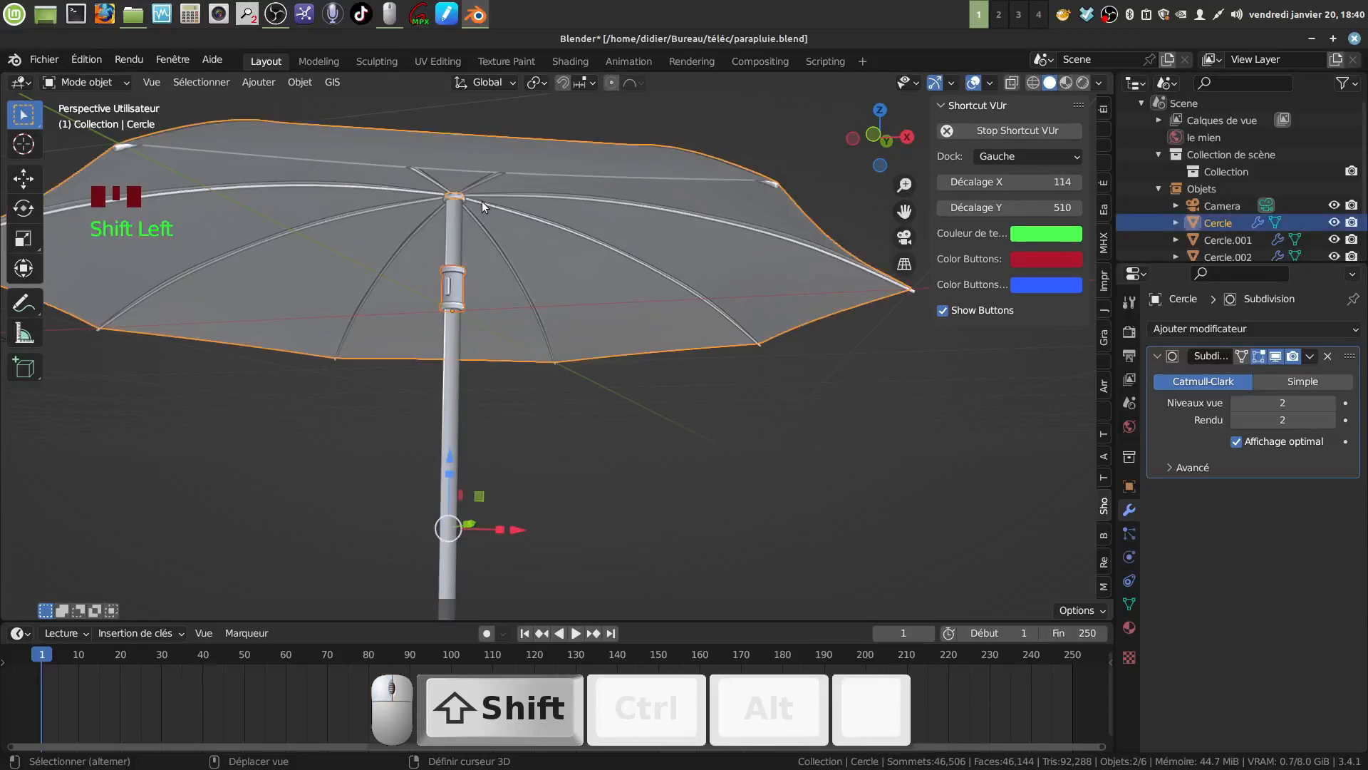
left_click(489, 210, "shift")
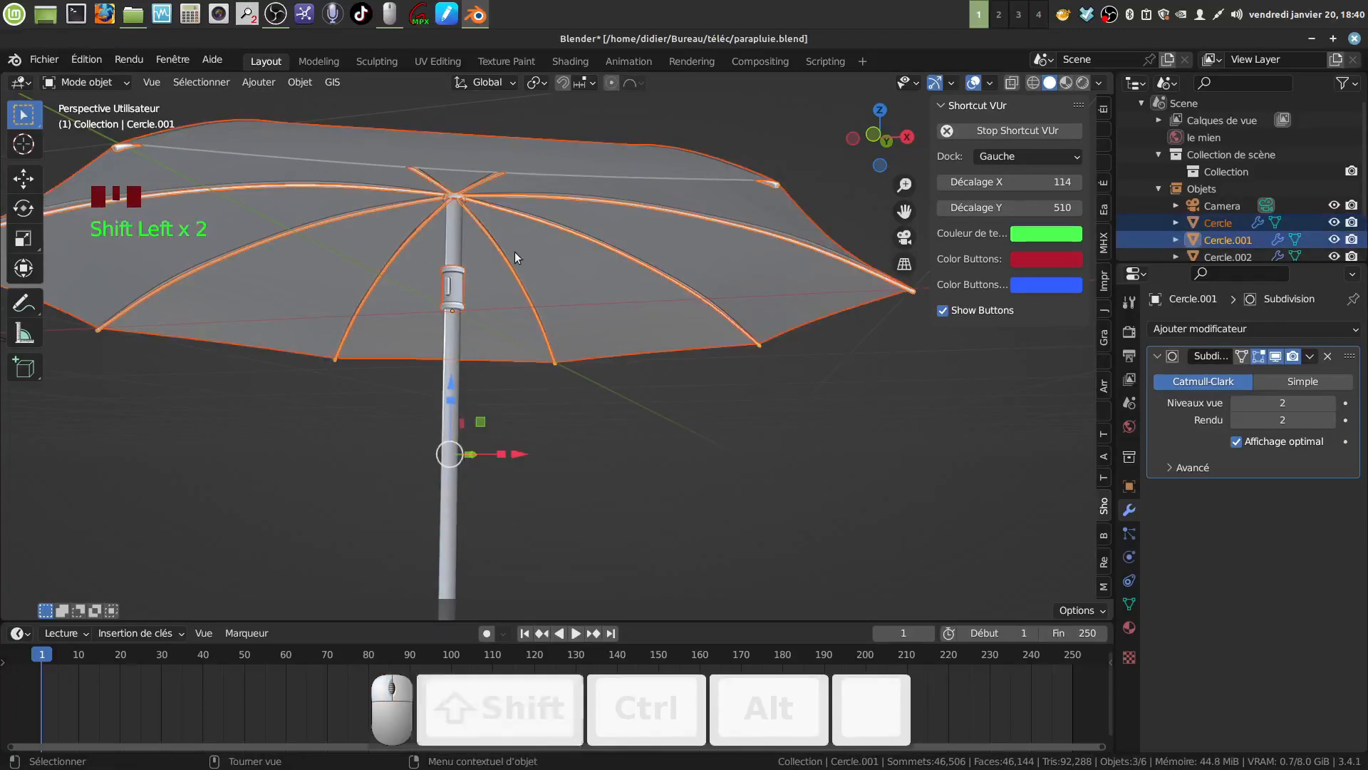
middle_click_drag(515, 251, 532, 265, "shift")
left_click(535, 194, "shift")
left_click(536, 196, "shift")
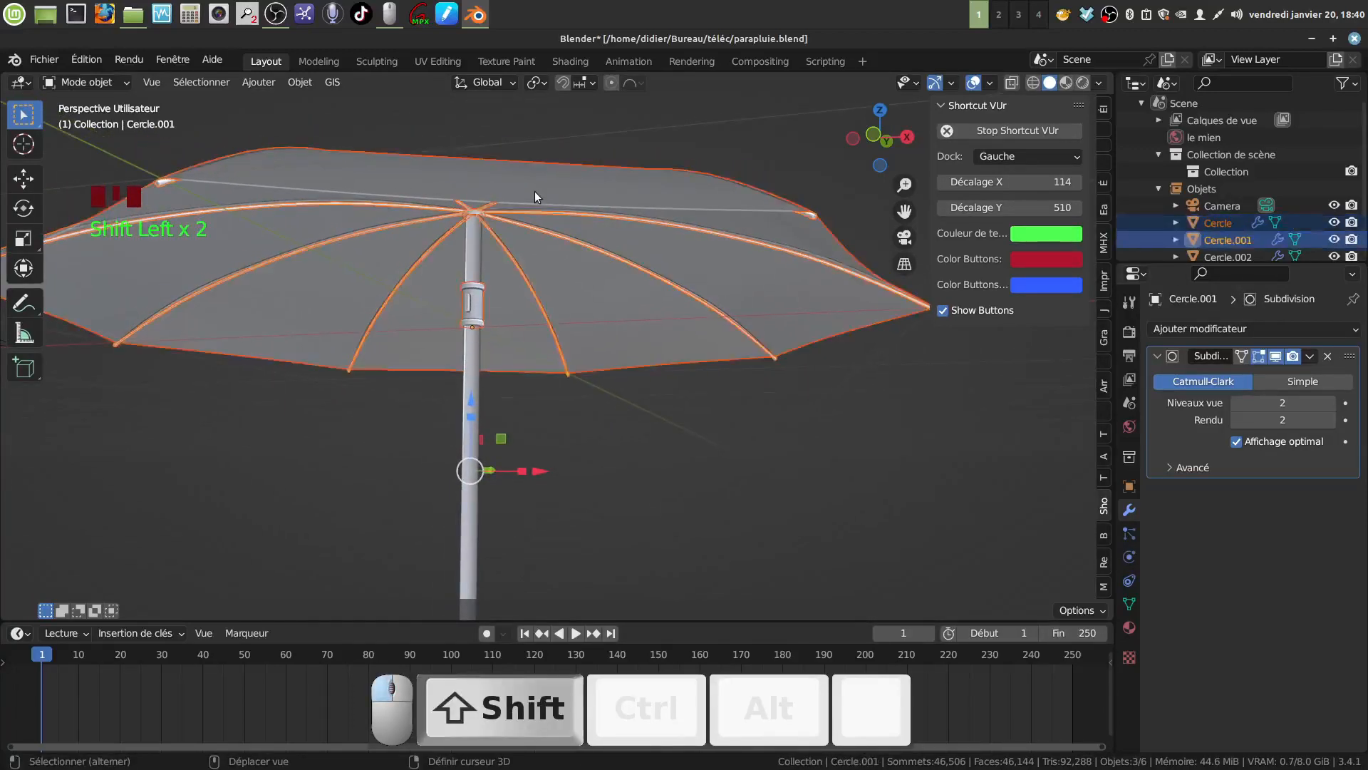
left_click(535, 191, "shift")
left_click(534, 191, "shift")
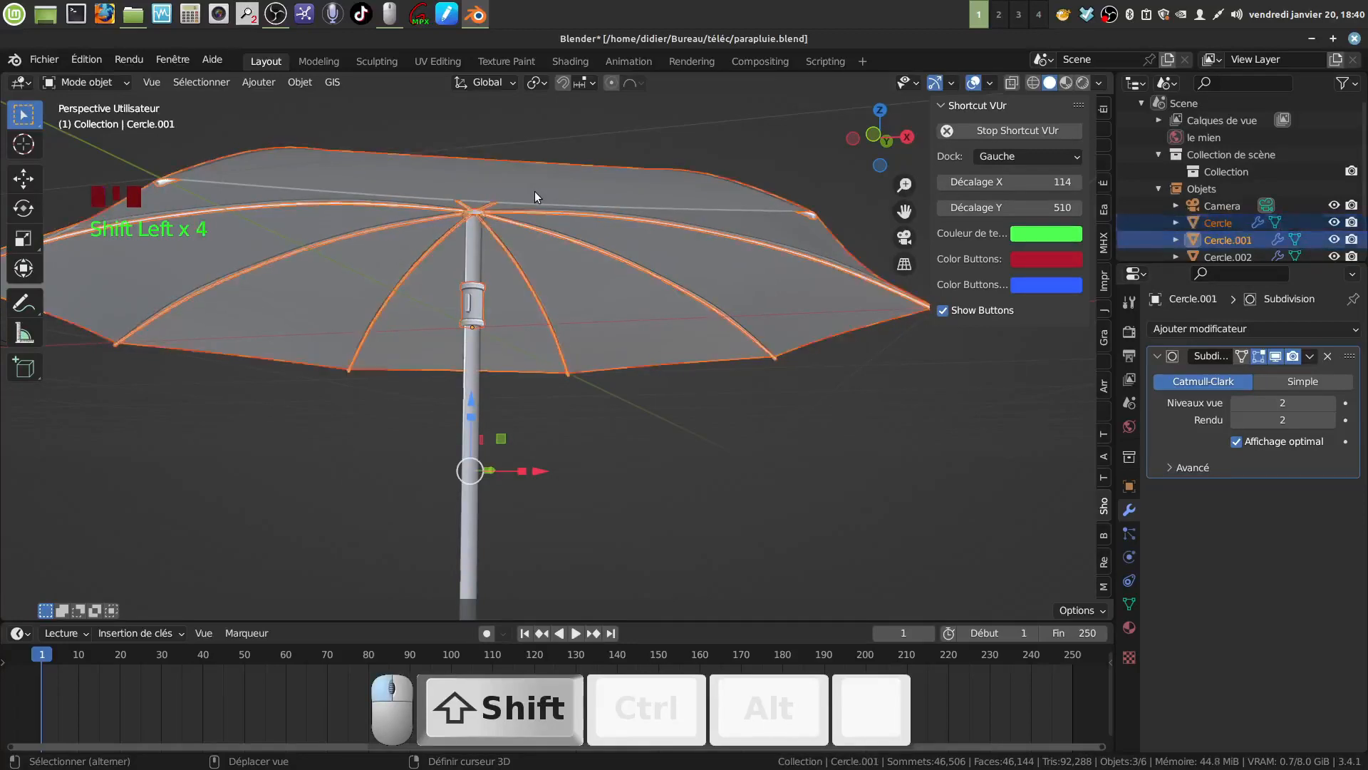
left_click(672, 362, "shift")
left_click(674, 365, "shift")
middle_click_drag(661, 395, 666, 399, "shift")
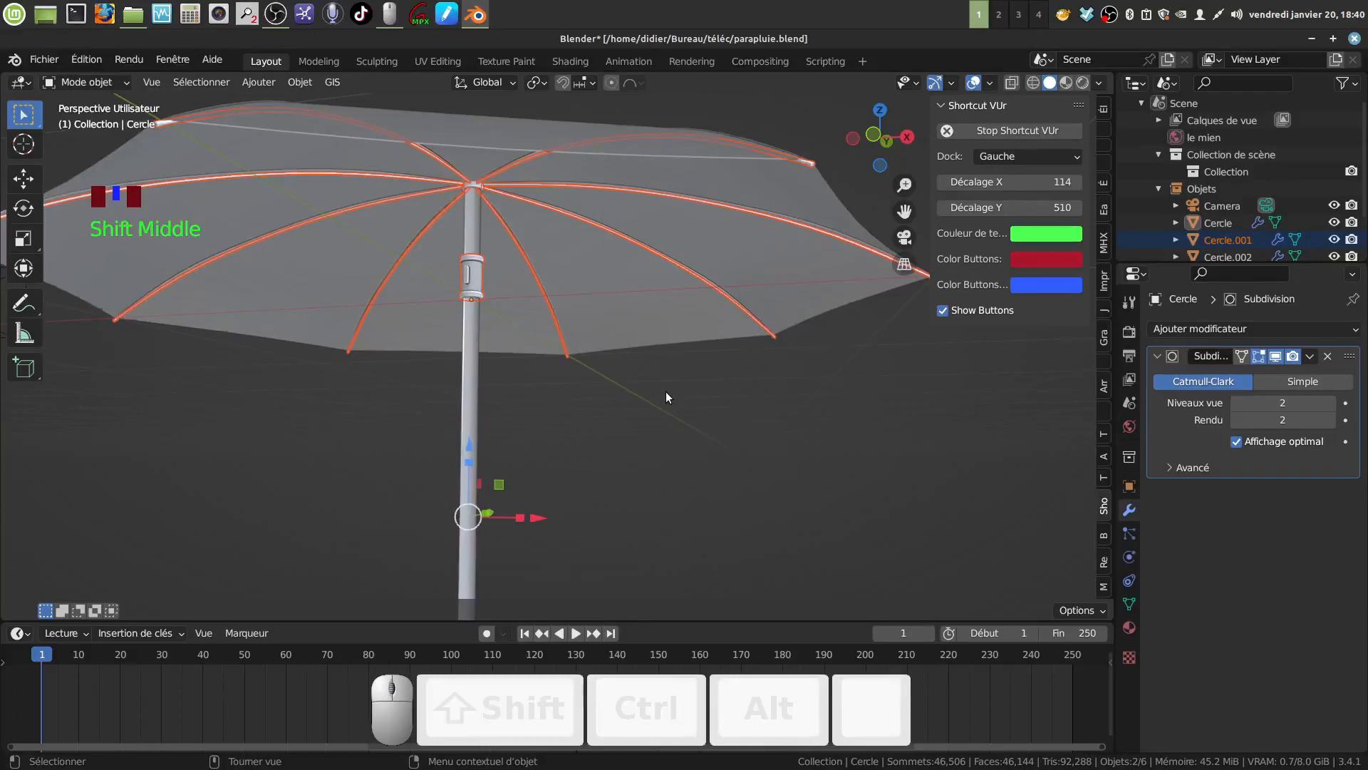
key("KP_Divide")
scroll(666, 391, "up", 2)
middle_click_drag(665, 391, 430, 417, "shift")
left_click(587, 343)
scroll(566, 442, "up", 3)
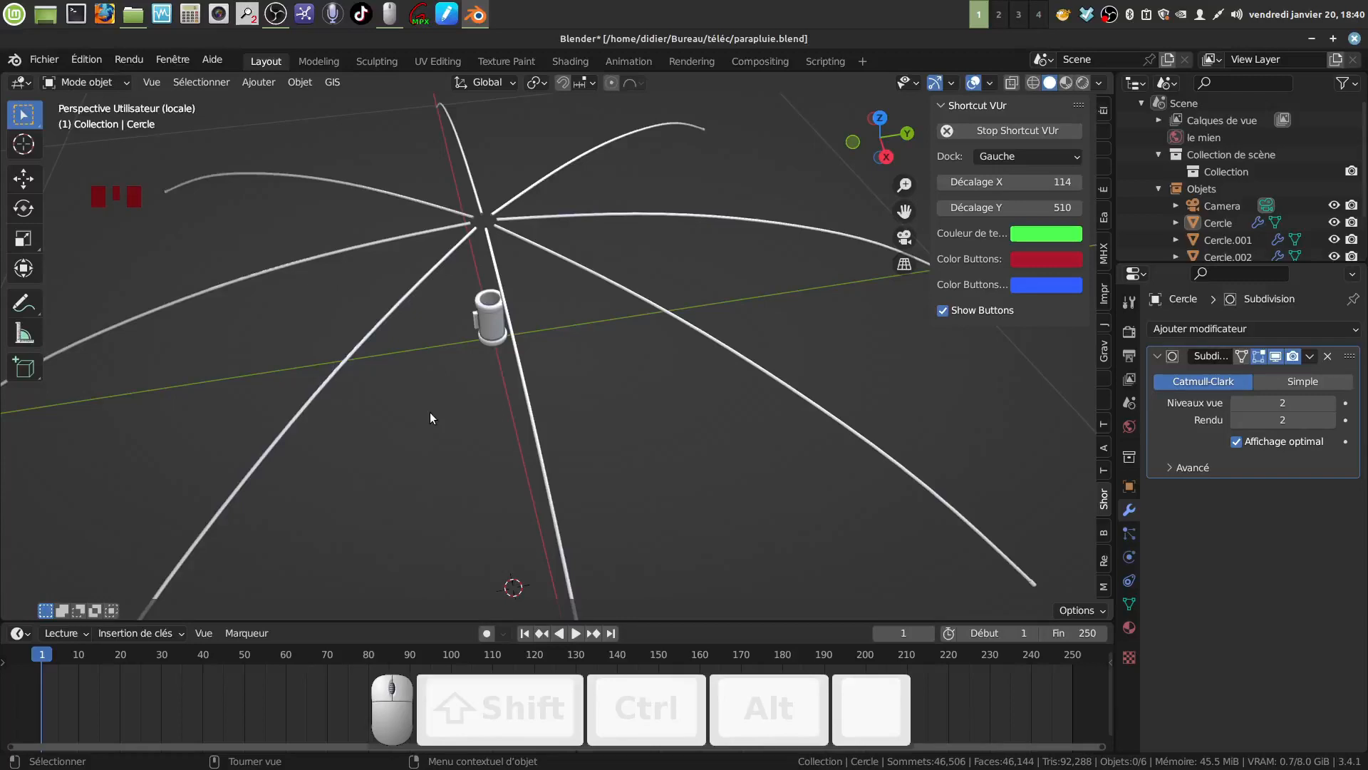
In top view, add a single-vertex mesh at the centre of the sleeve where the ribs converge
key("KP_7")
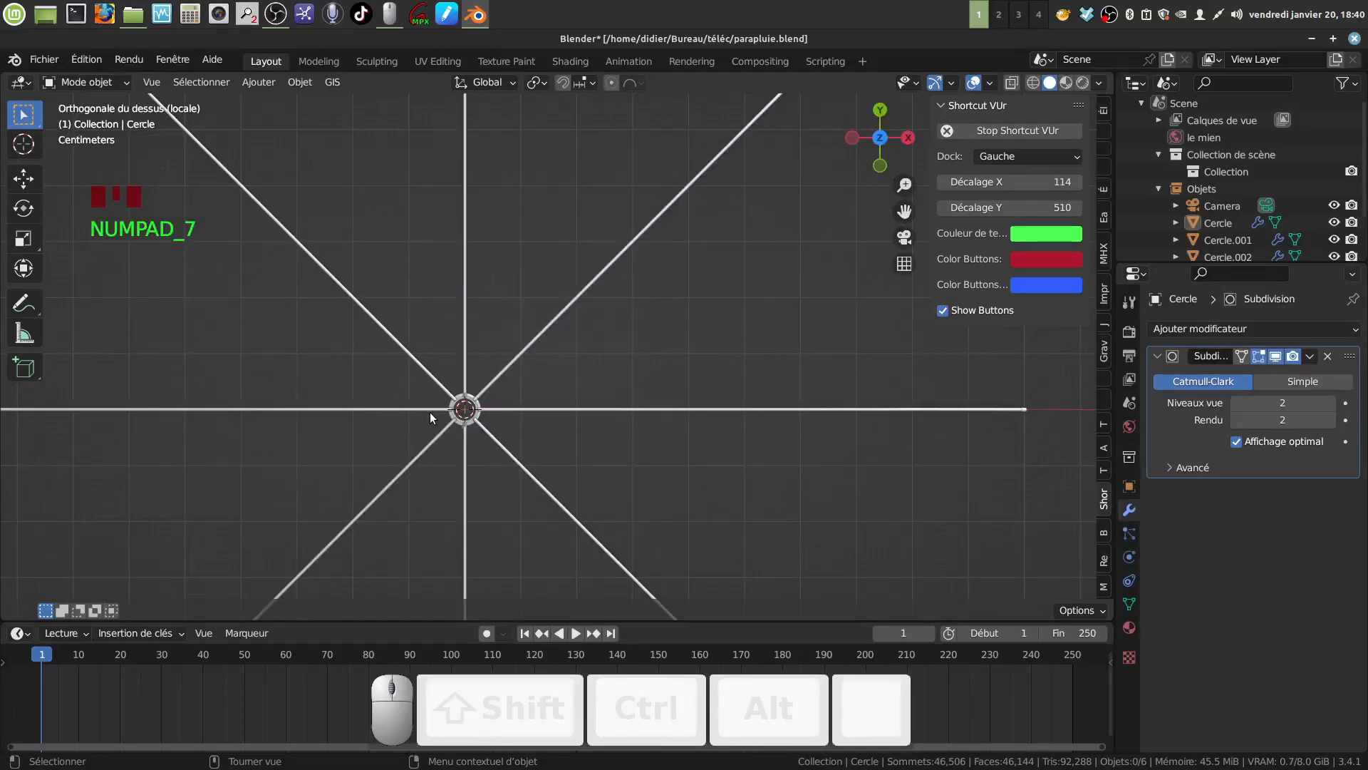
scroll(488, 457, "up", 2)
middle_click_drag(449, 446, 494, 342, "shift")
scroll(491, 391, "up", 1)
middle_click_drag(492, 392, 475, 347, "shift")
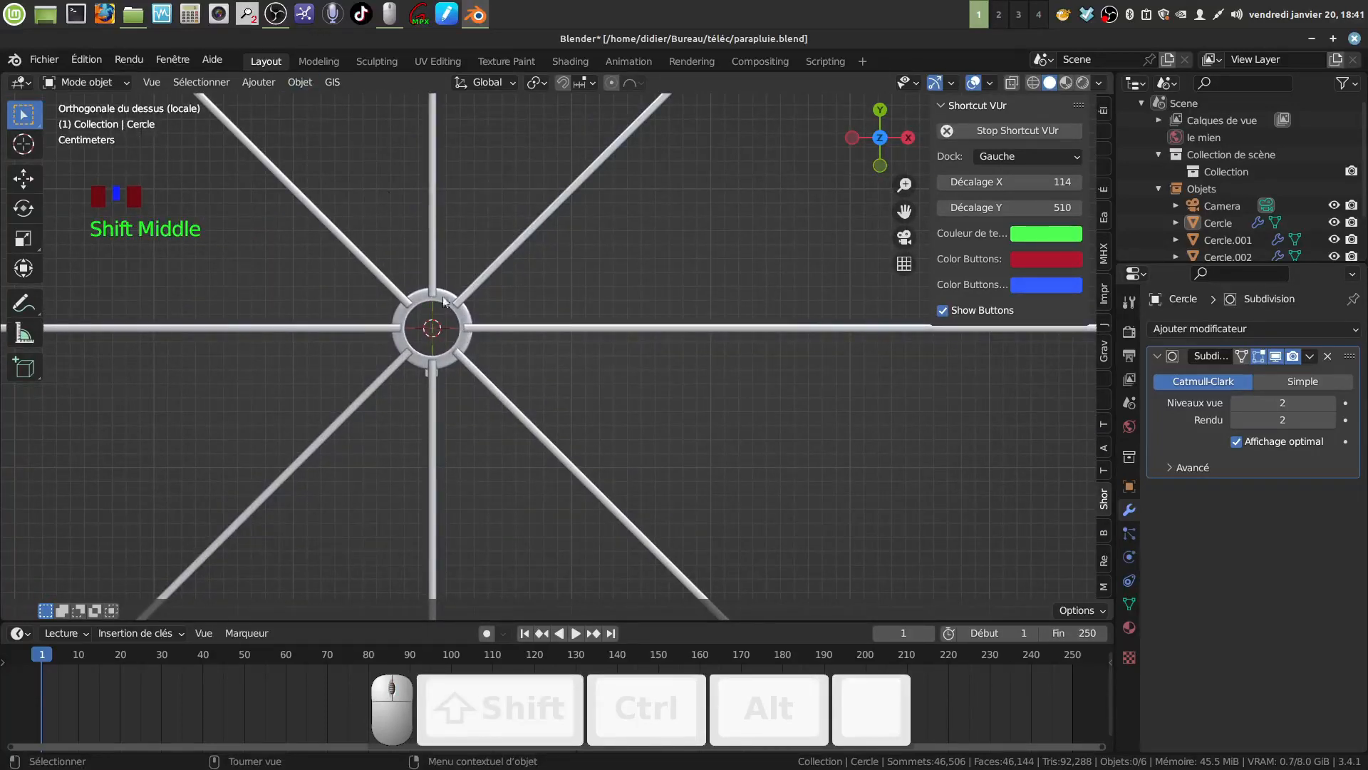
left_click(271, 86)
mouse_move(279, 102)
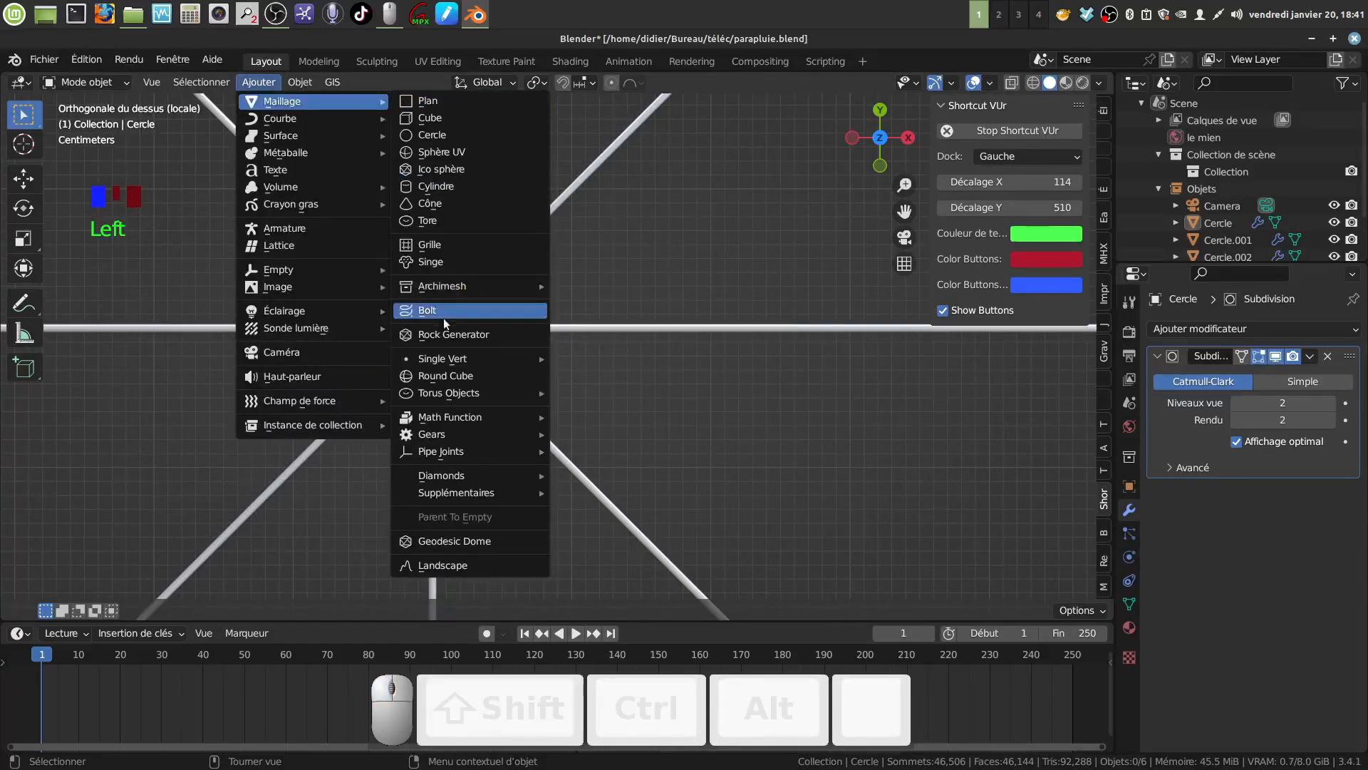
mouse_move(456, 359)
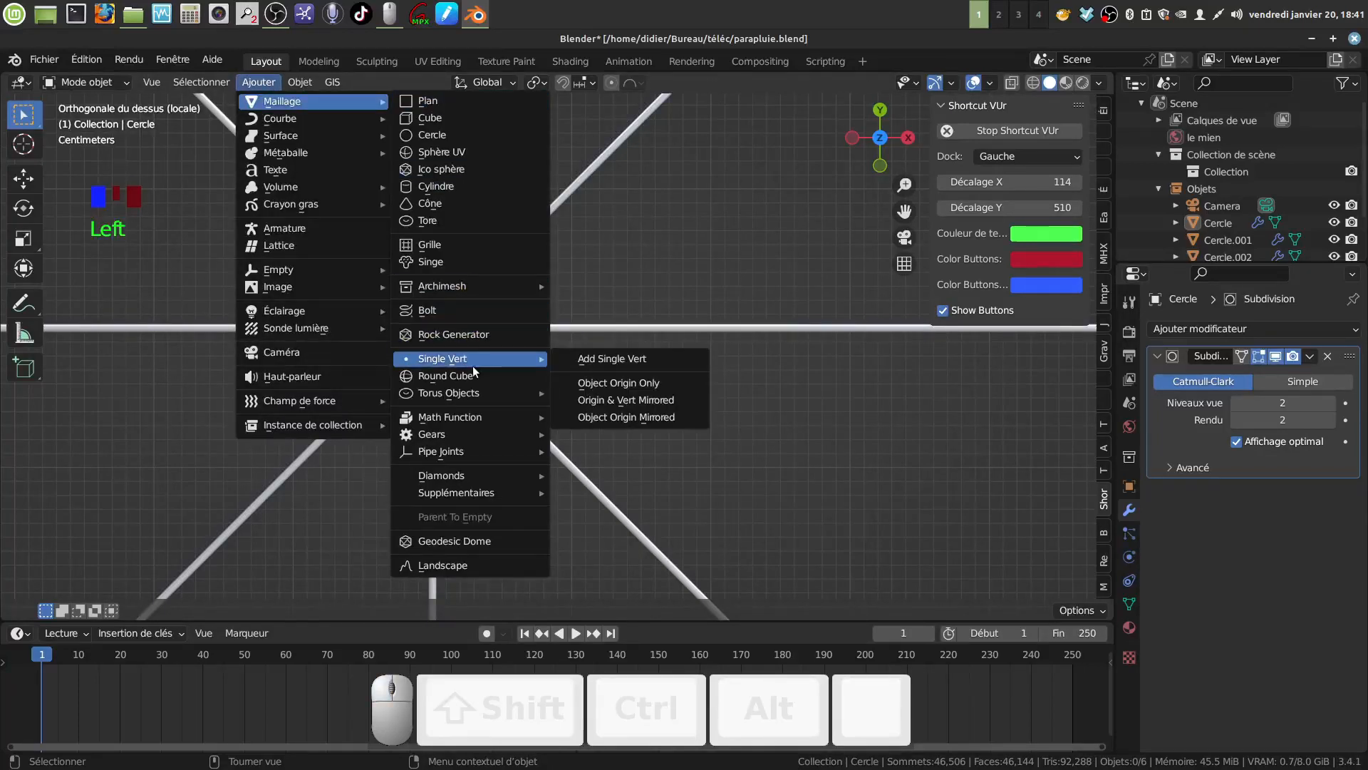
left_click(605, 359)
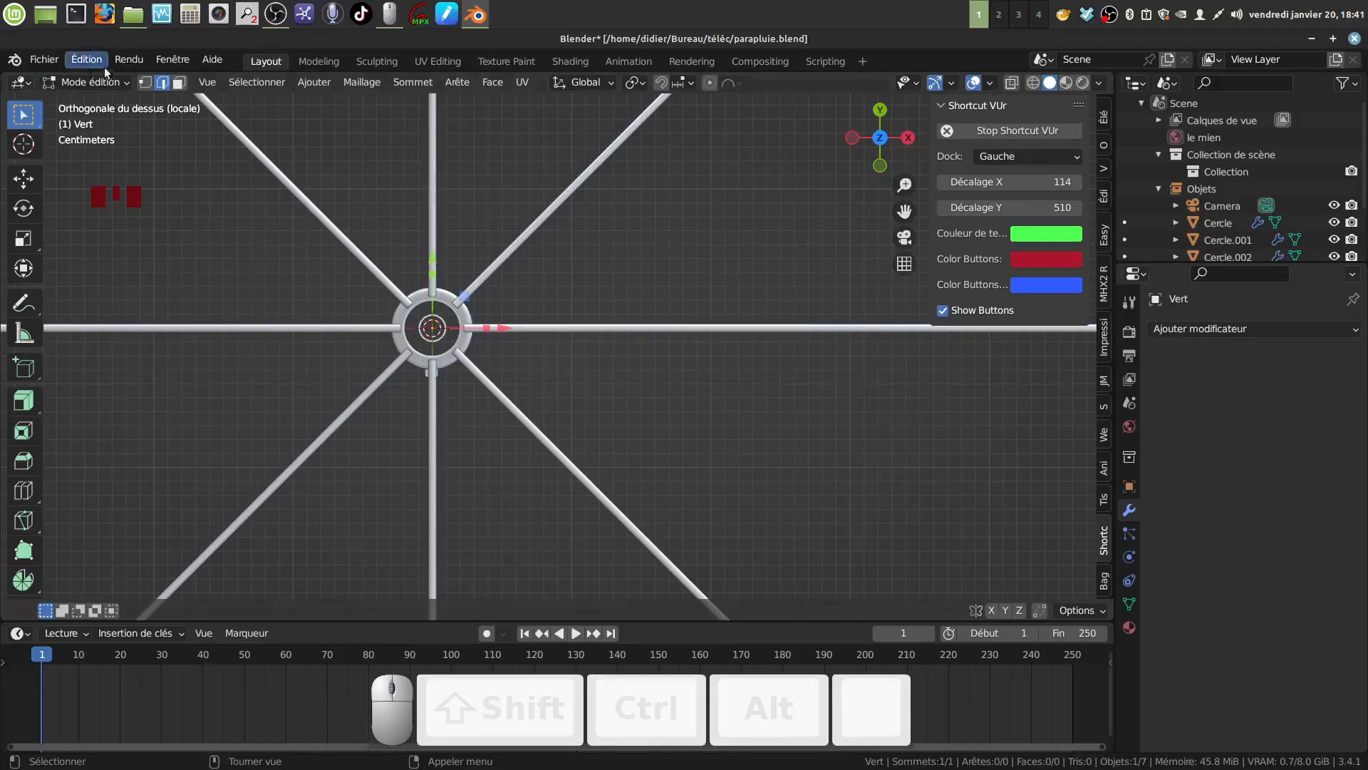
Switch to vertex selection and move the single vertex about 0.025 m along X from the sleeve's centre
left_click(145, 83)
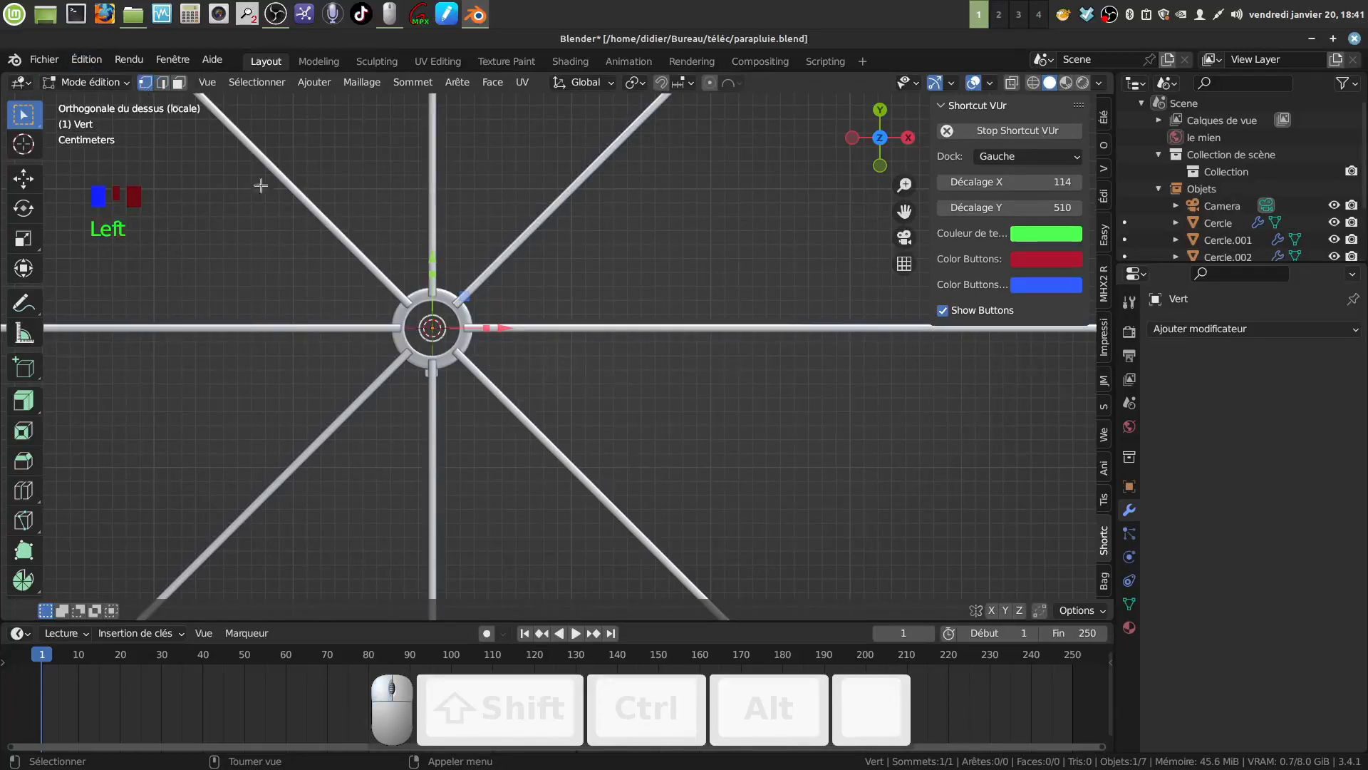
left_click_drag(507, 328, 543, 317)
scroll(506, 379, "down", 4)
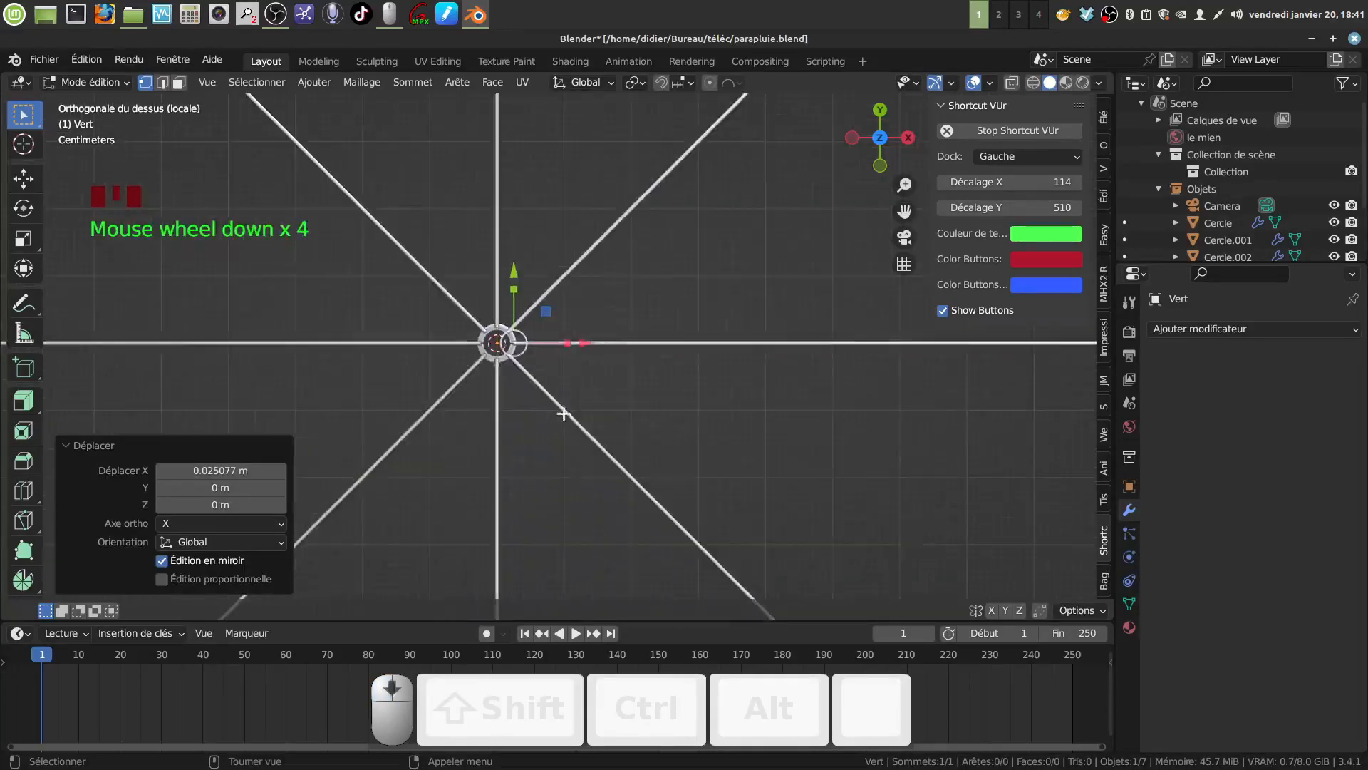
Raise the vertex about 1.1012 m along Z to the sleeve's upper rim, with a fine correction of about -0.0009 m
middle_click_drag(516, 379, 581, 410)
scroll(595, 356, "down", 4)
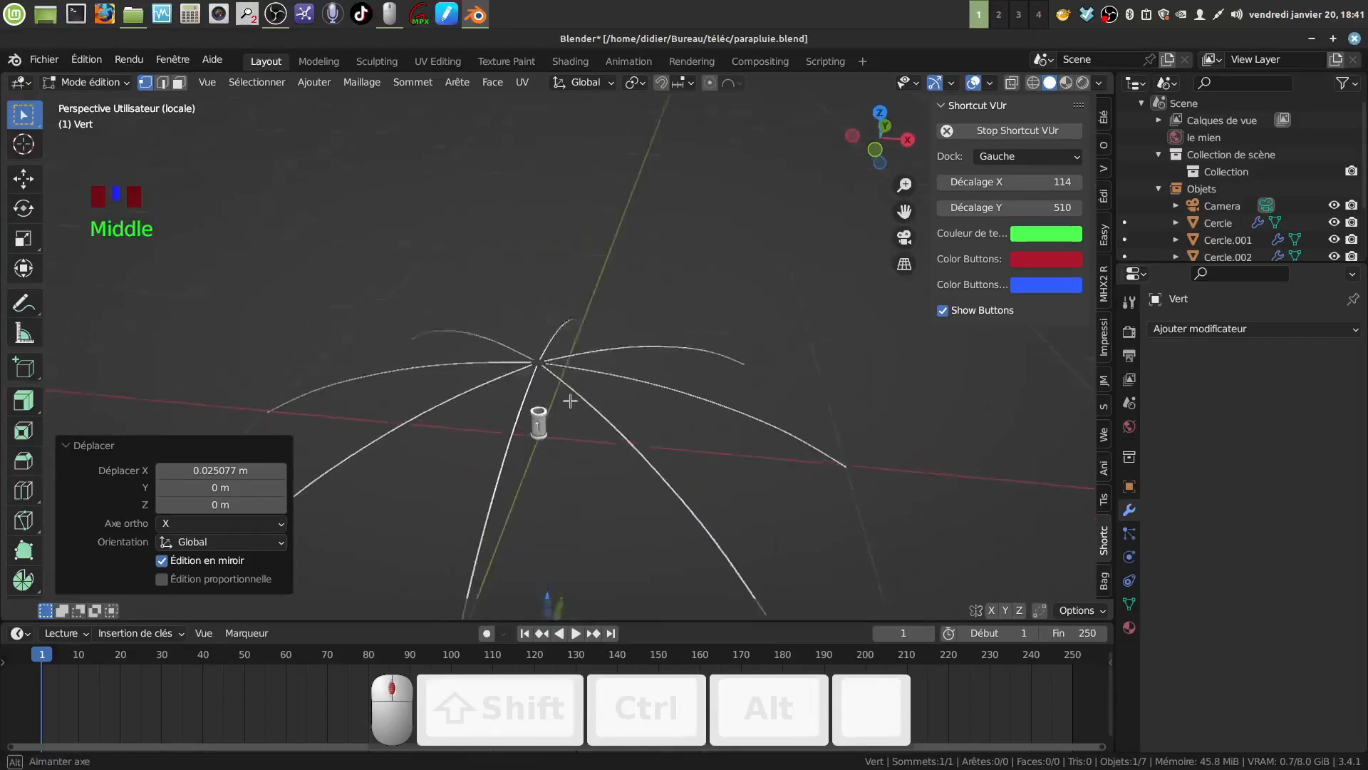
scroll(578, 404, "down", 3)
left_click_drag(552, 487, 570, 328)
scroll(592, 578, "up", 5)
scroll(589, 571, "up", 5)
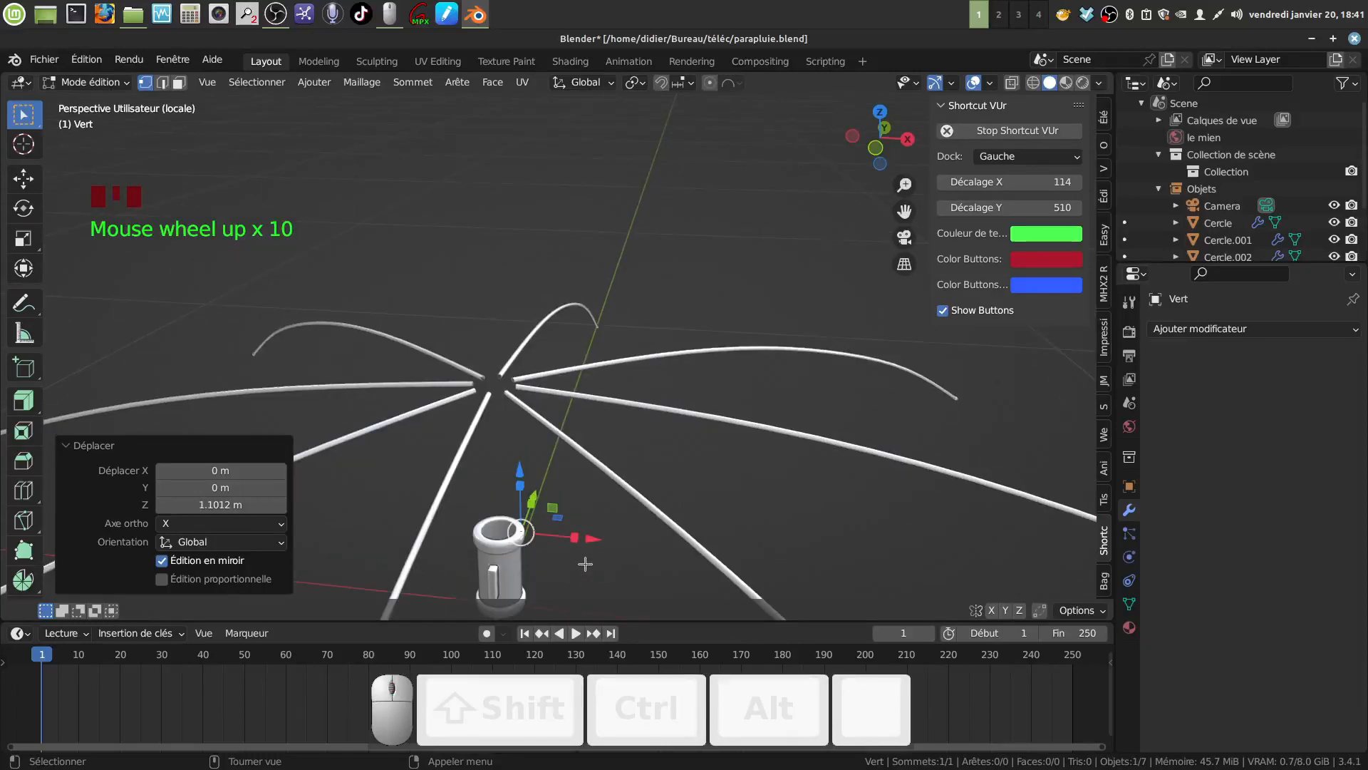
middle_click_drag(585, 564, 566, 397, "shift")
scroll(605, 300, "up", 5)
middle_click_drag(606, 300, 526, 418, "shift")
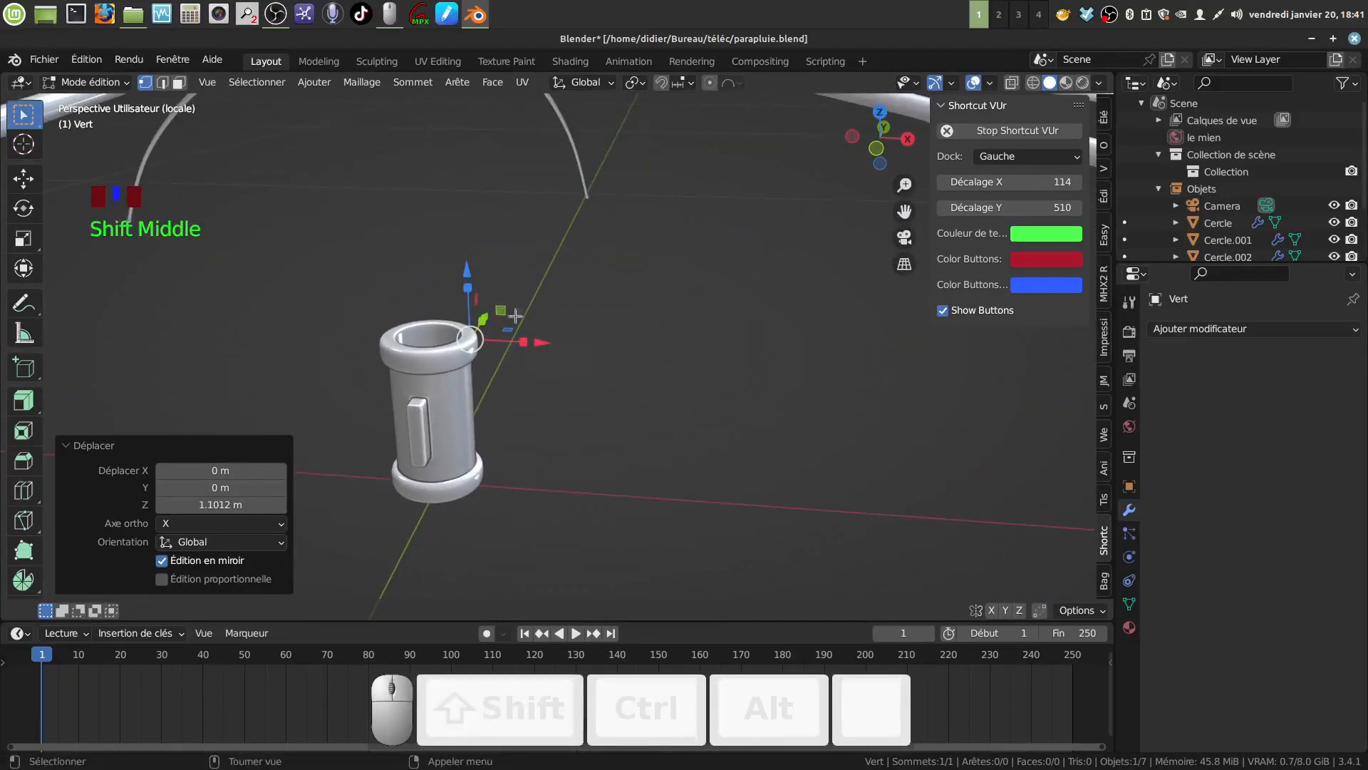
left_click_drag(470, 274, 470, 276)
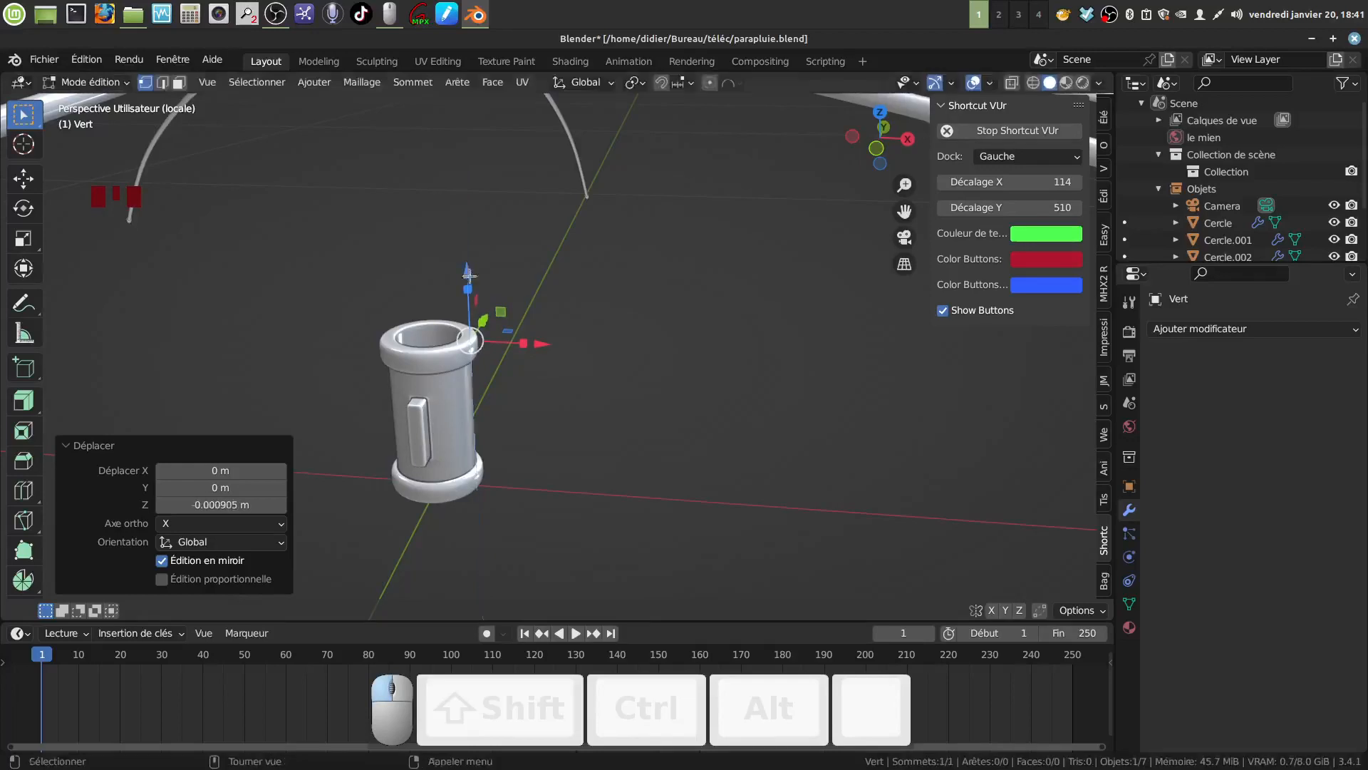
scroll(542, 337, "down", 2)
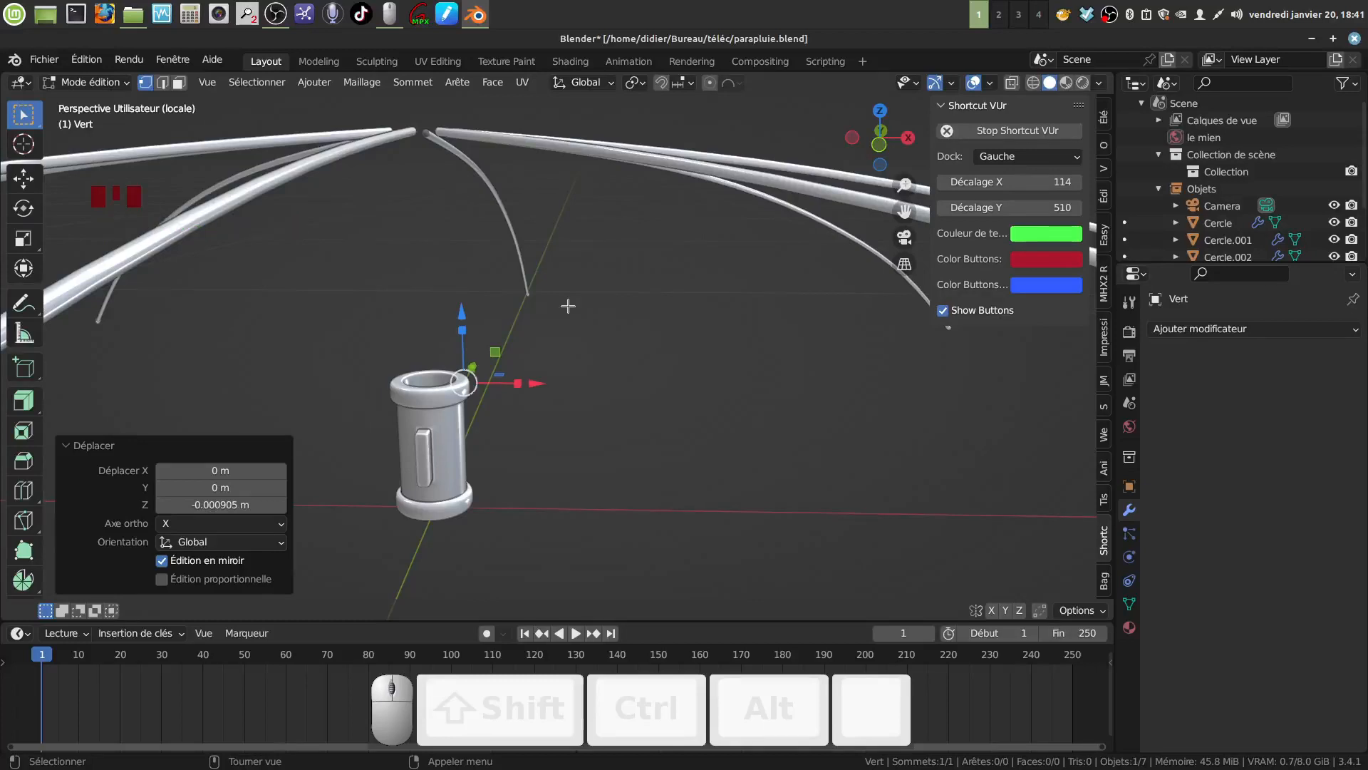
In top view, extrude the vertex and move the new one about 0.376 m along X, following the horizontal rib
key("KP_7")
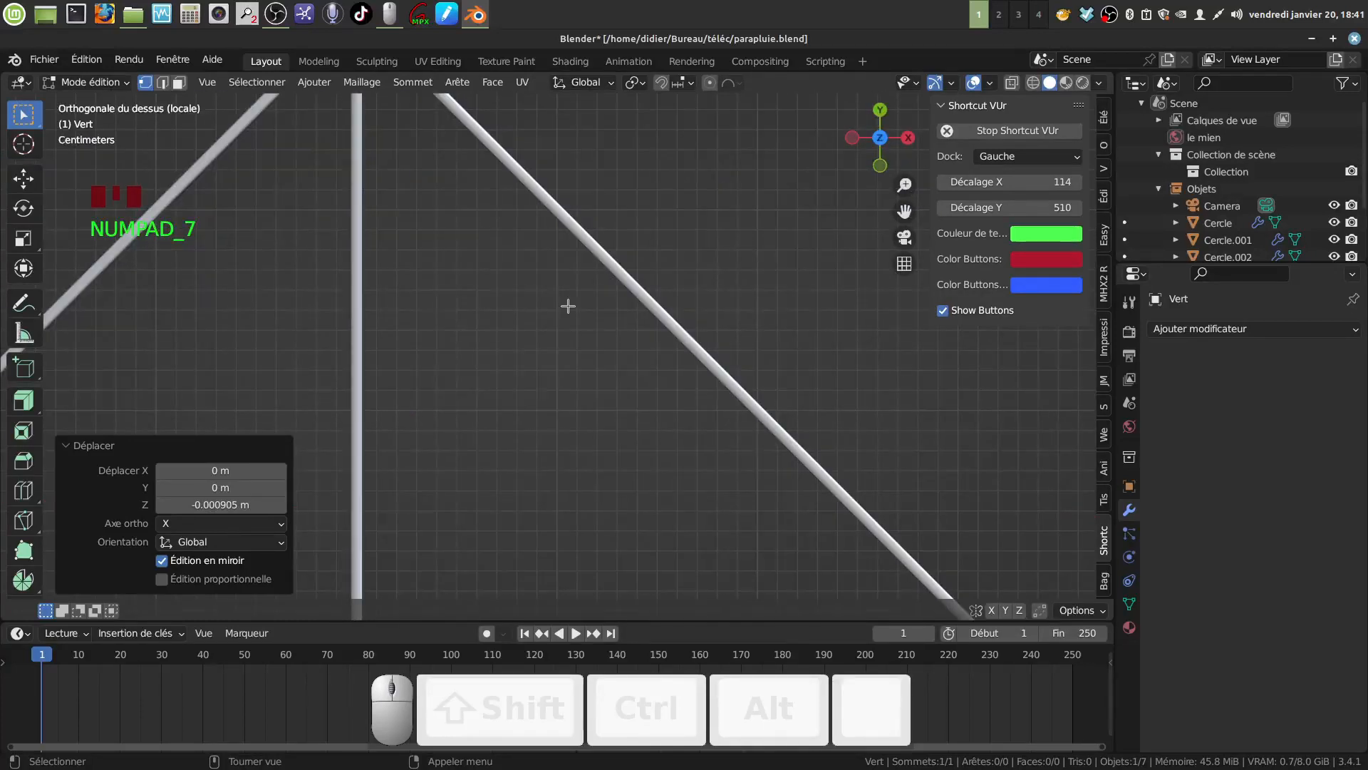
scroll(568, 306, "down", 3)
middle_click_drag(553, 293, 577, 403, "shift")
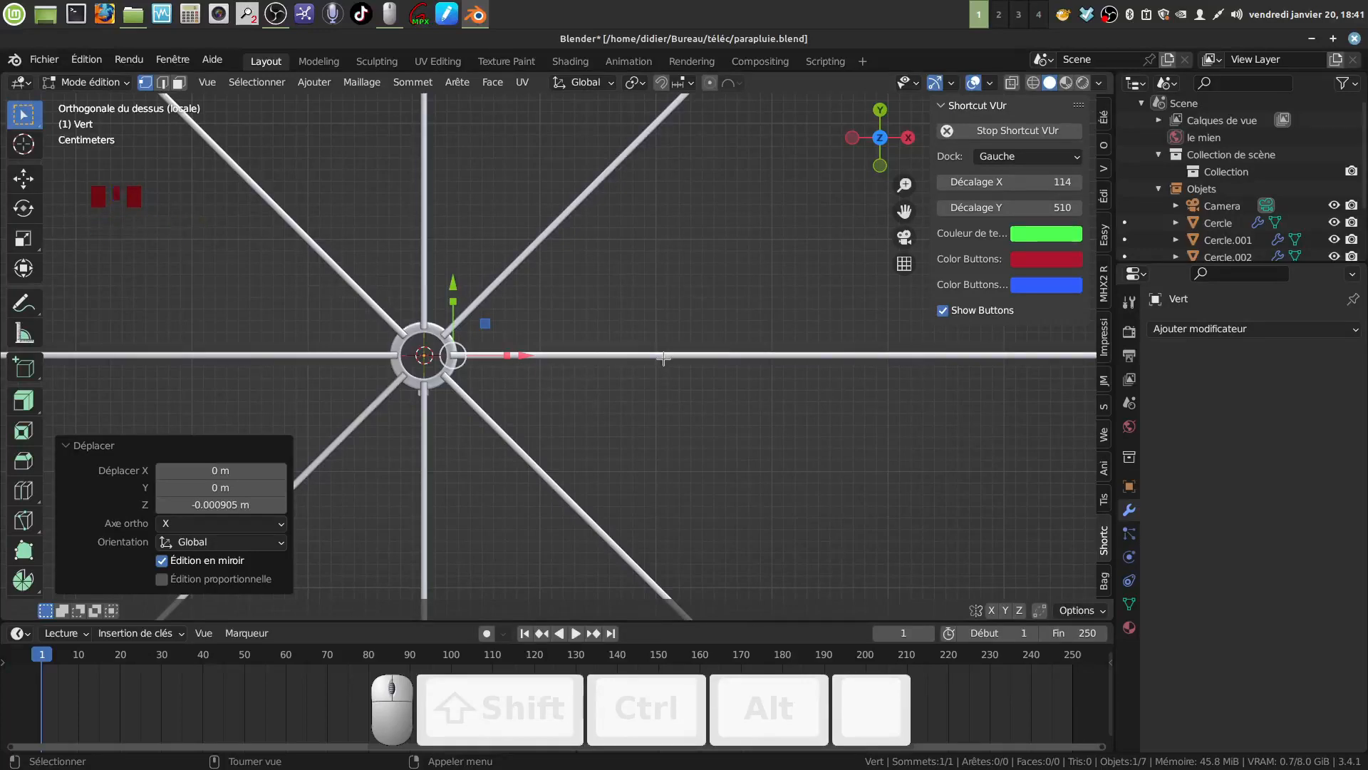
scroll(855, 391, "down", 3)
scroll(851, 399, "down", 4)
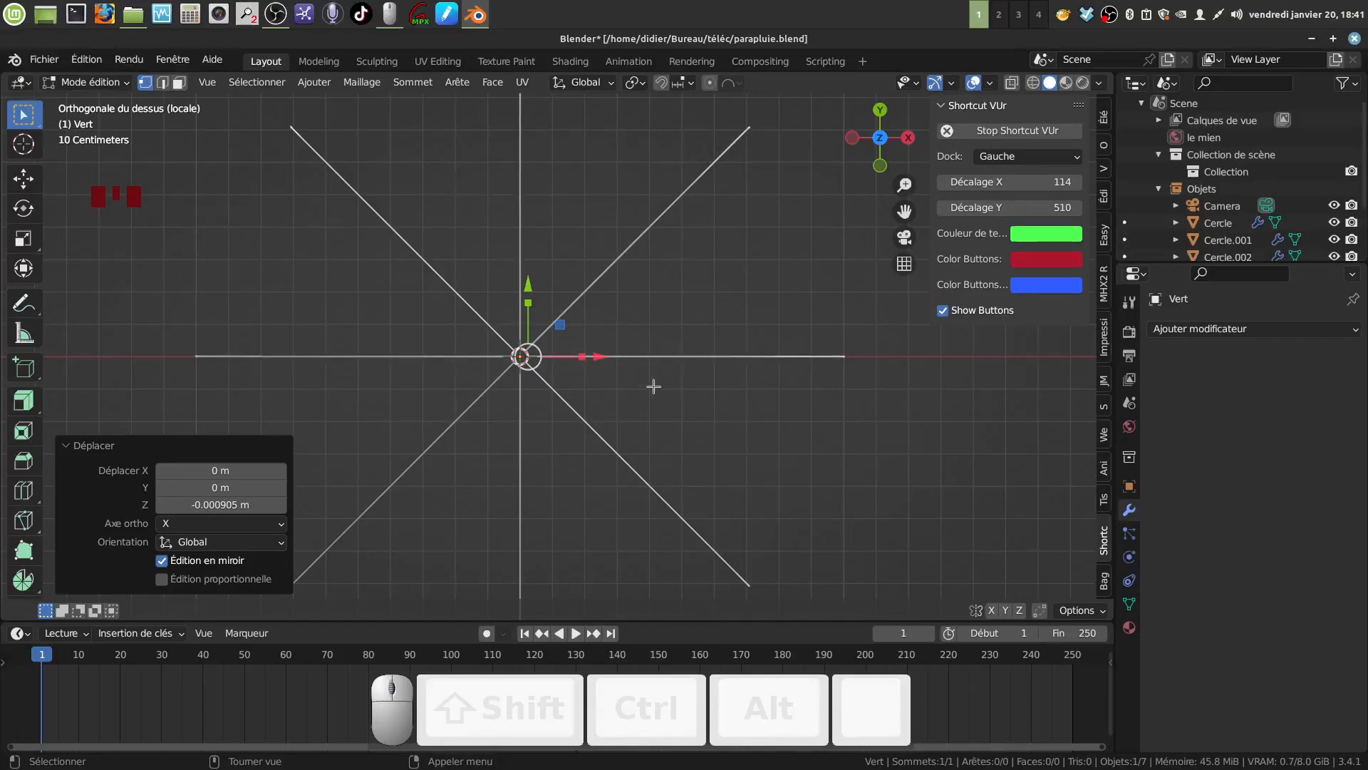
scroll(659, 403, "up", 2)
key("e")
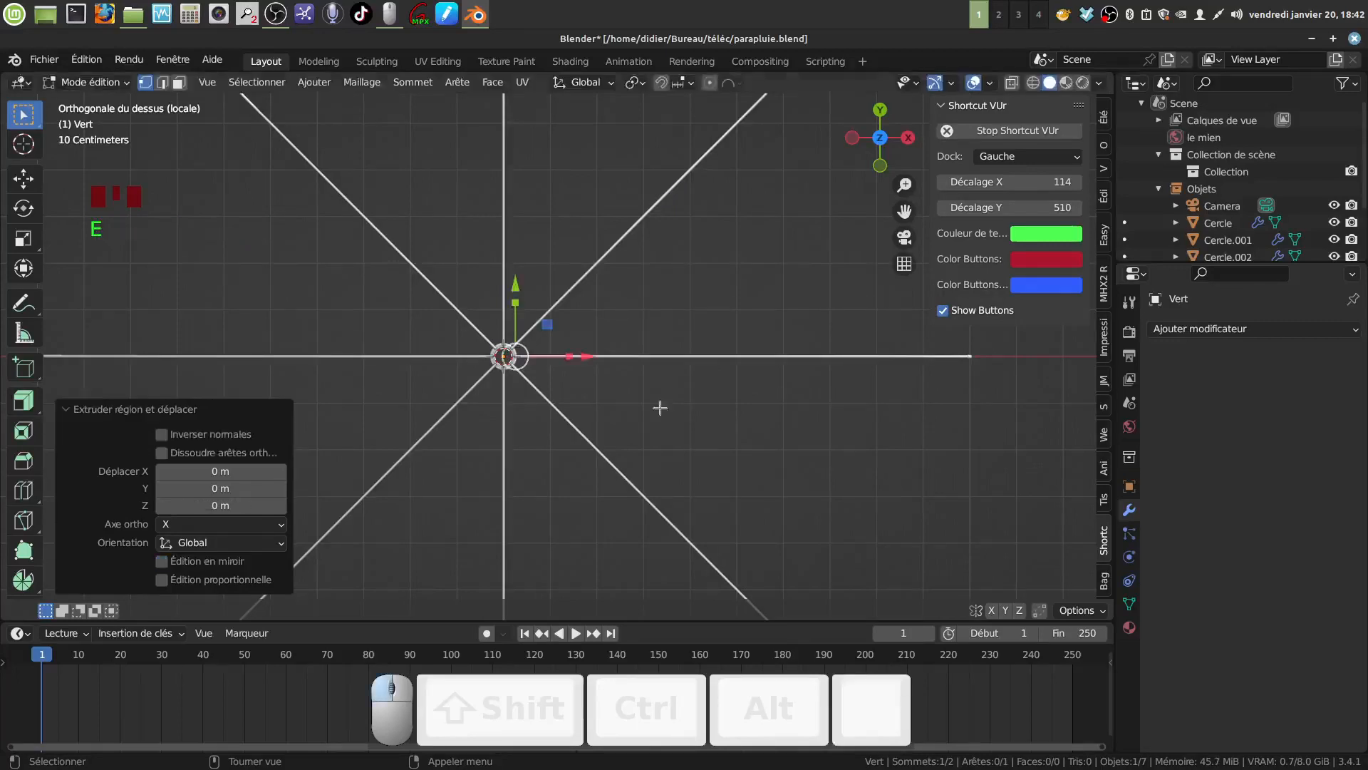
left_click_drag(586, 356, 767, 341)
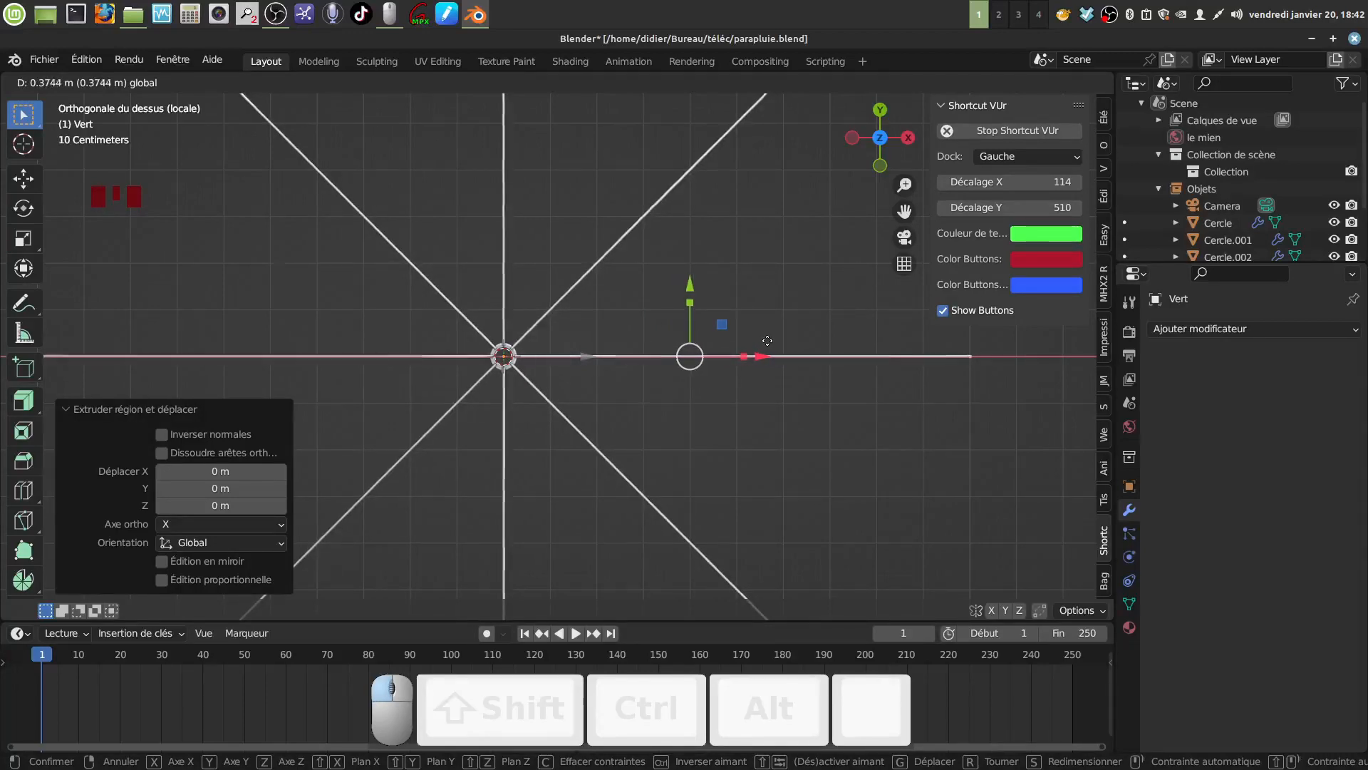
left_click(764, 345)
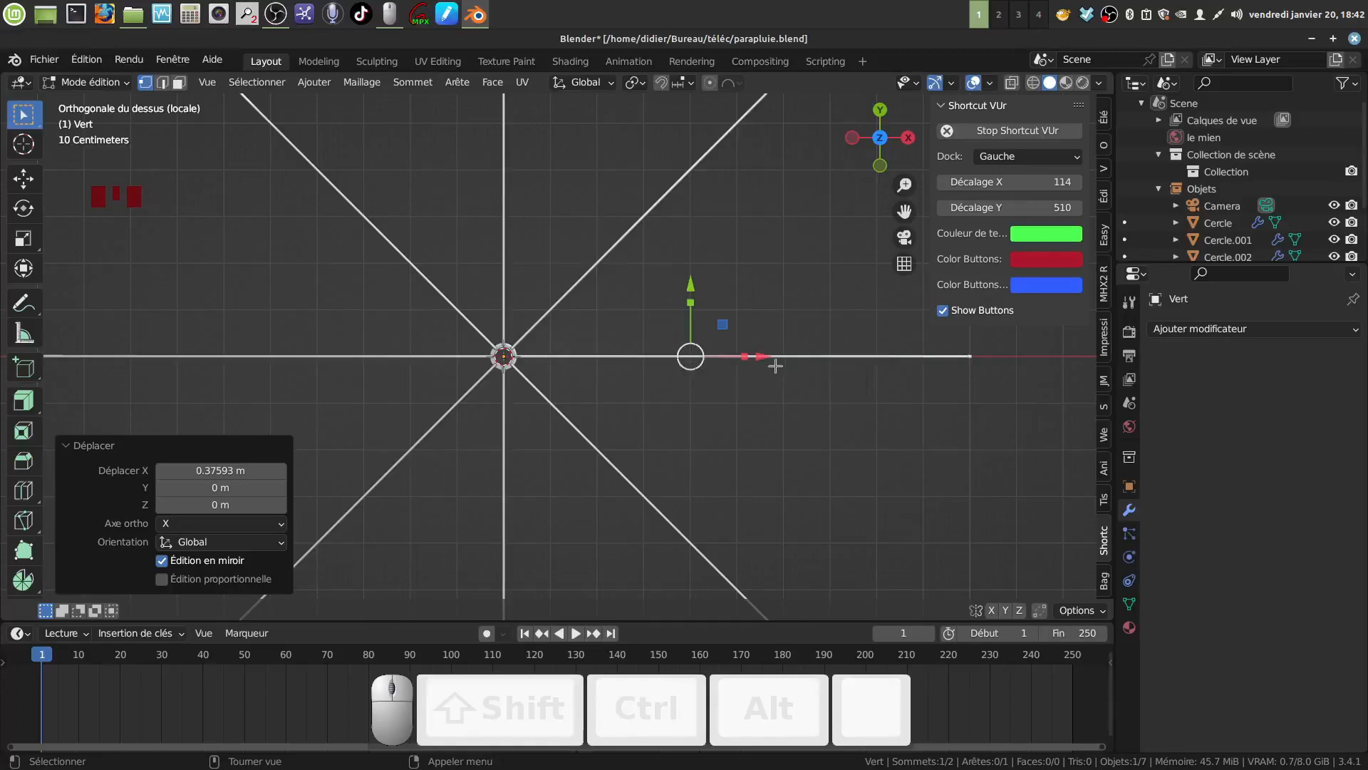
Raise the extruded vertex along Z by about 0.099 m and another 0.030 m to meet the canopy rib
mouse_move(776, 366)
middle_mouse_down()
mouse_move(776, 388)
mouse_move(756, 356)
middle_mouse_up()
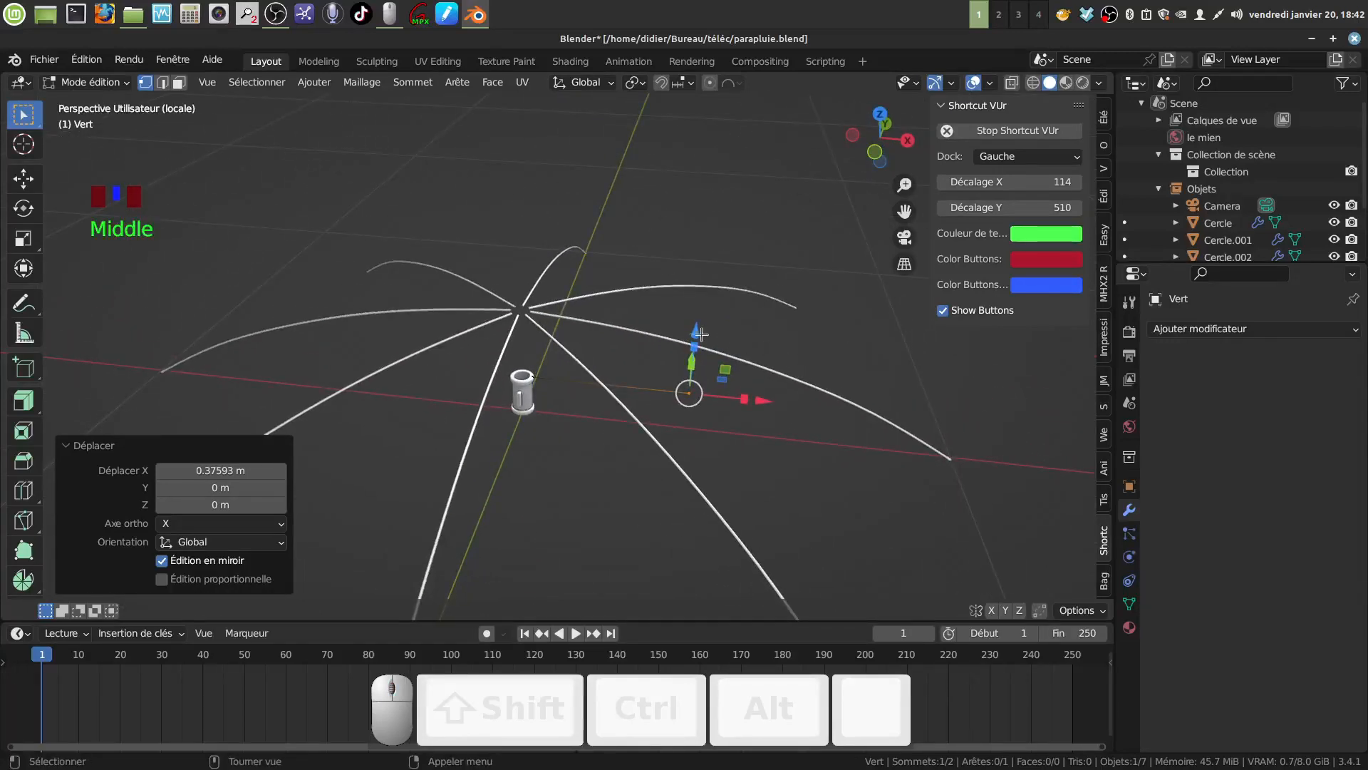
left_click_drag(700, 334, 703, 316)
scroll(759, 448, "up", 2)
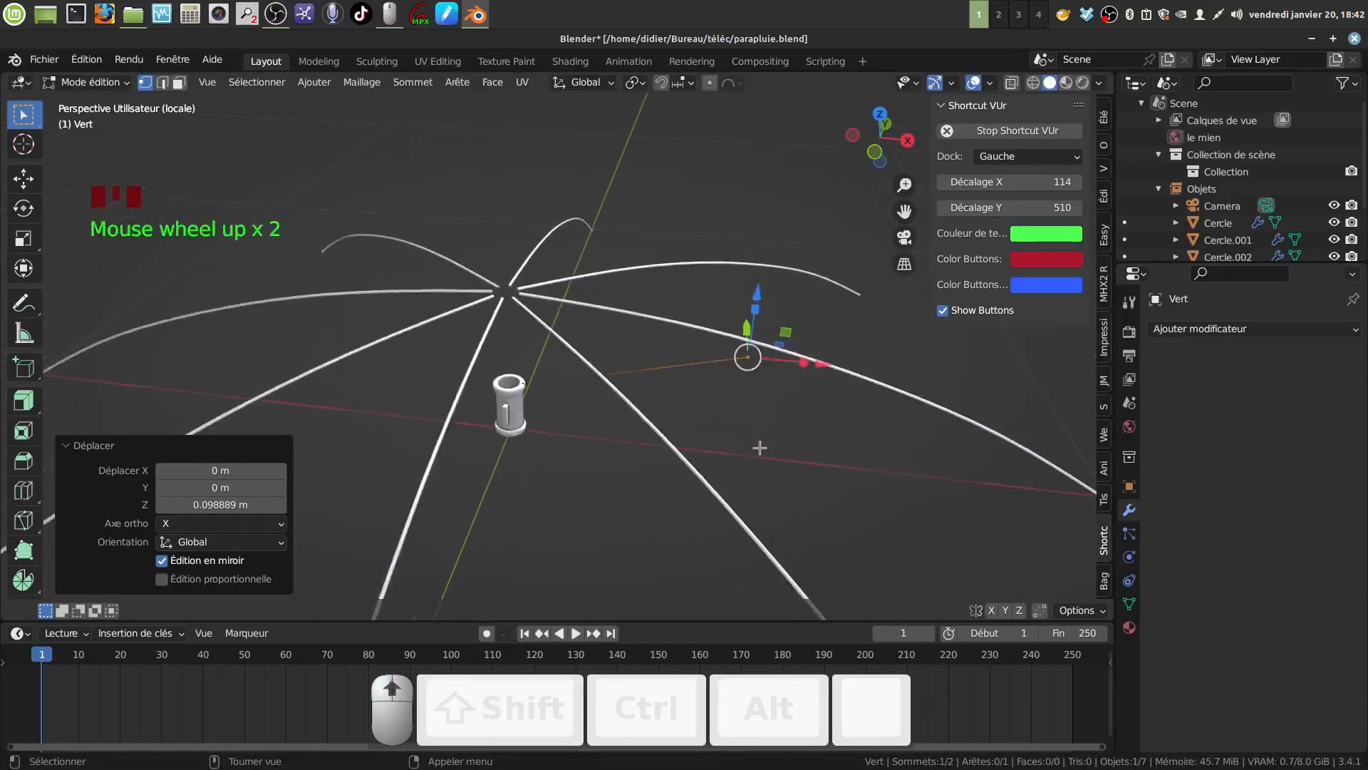
middle_click_drag(759, 448, 662, 507, "shift")
scroll(661, 427, "up", 2)
middle_click_drag(661, 428, 659, 366)
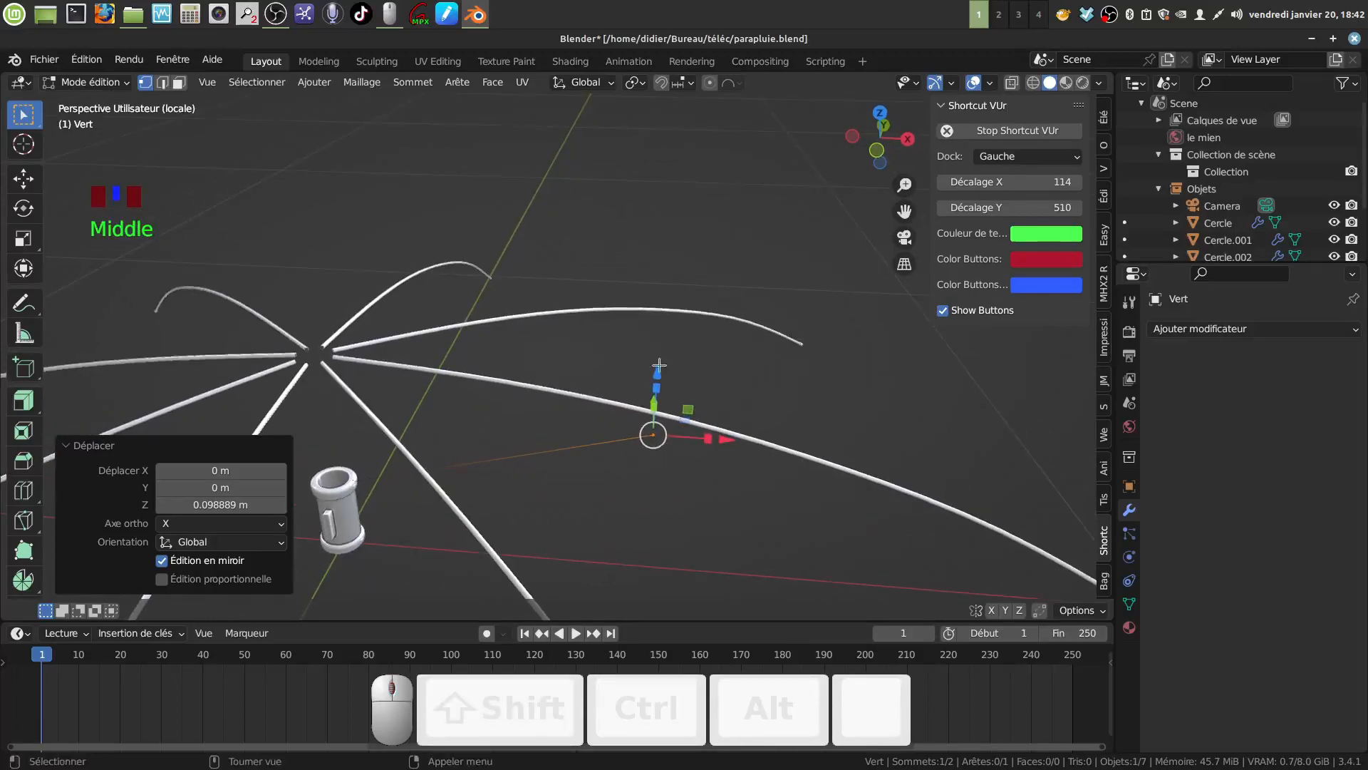
left_click_drag(659, 366, 667, 350)
mouse_move(667, 351)
middle_mouse_down()
mouse_move(718, 298)
mouse_move(683, 342)
middle_mouse_up()
middle_click_drag(567, 460, 735, 336, "shift")
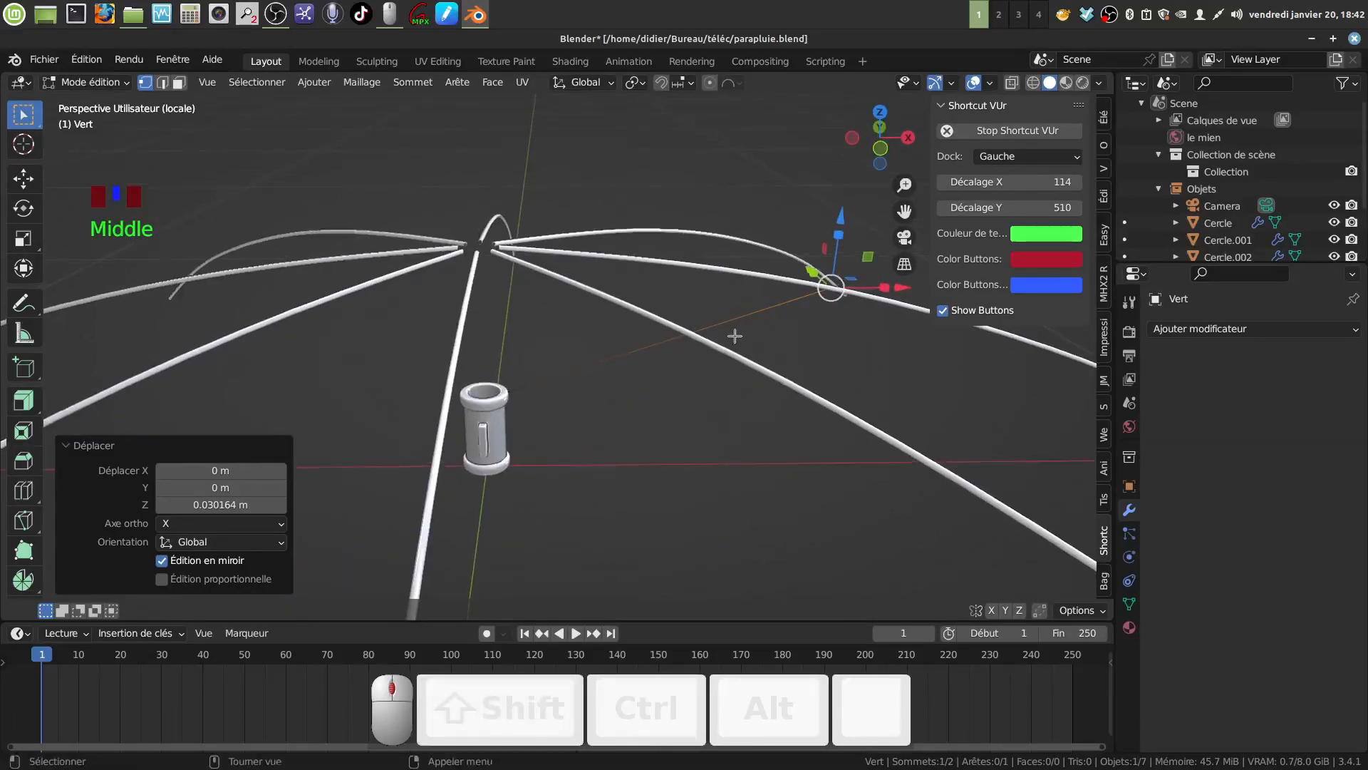
Select both vertices of the line, return to Object Mode, and convert the object to a curve
key("a")
key("a")
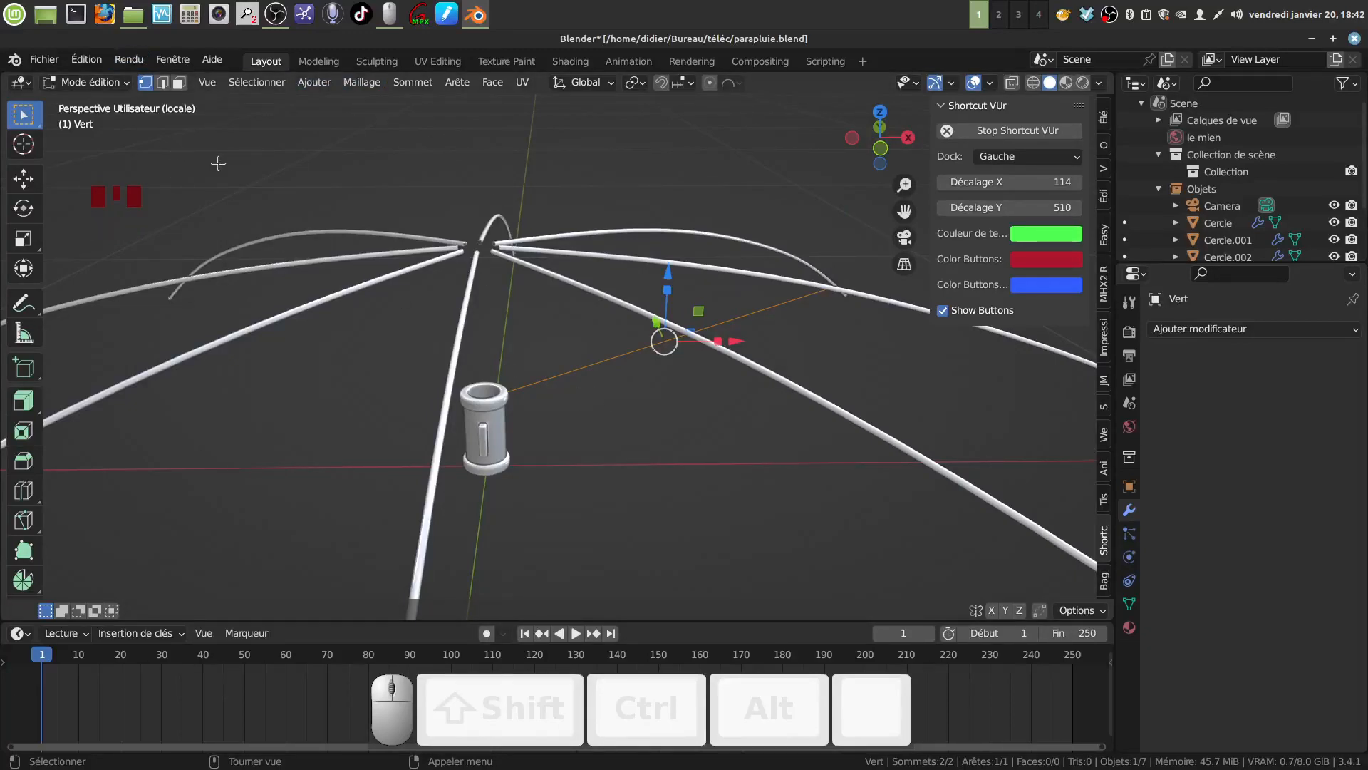
key("Tab")
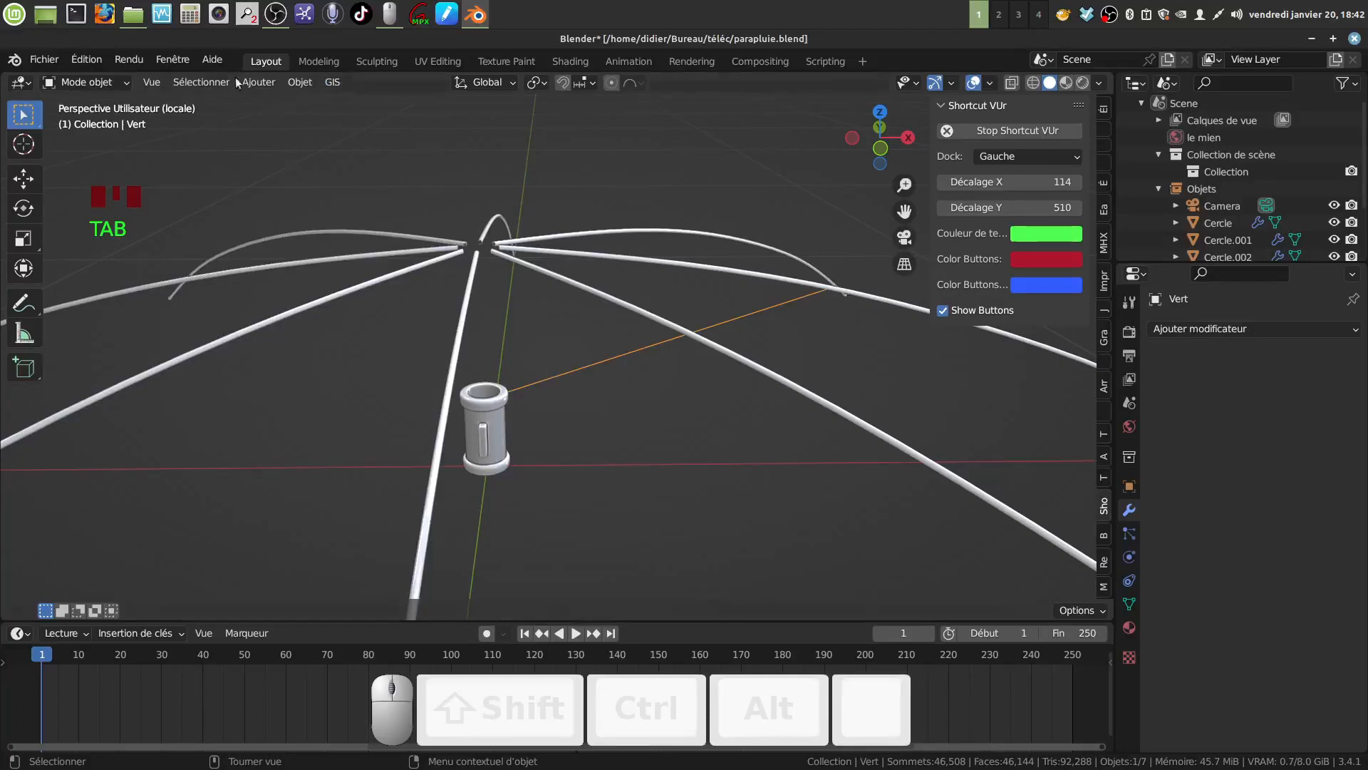
left_click(300, 82)
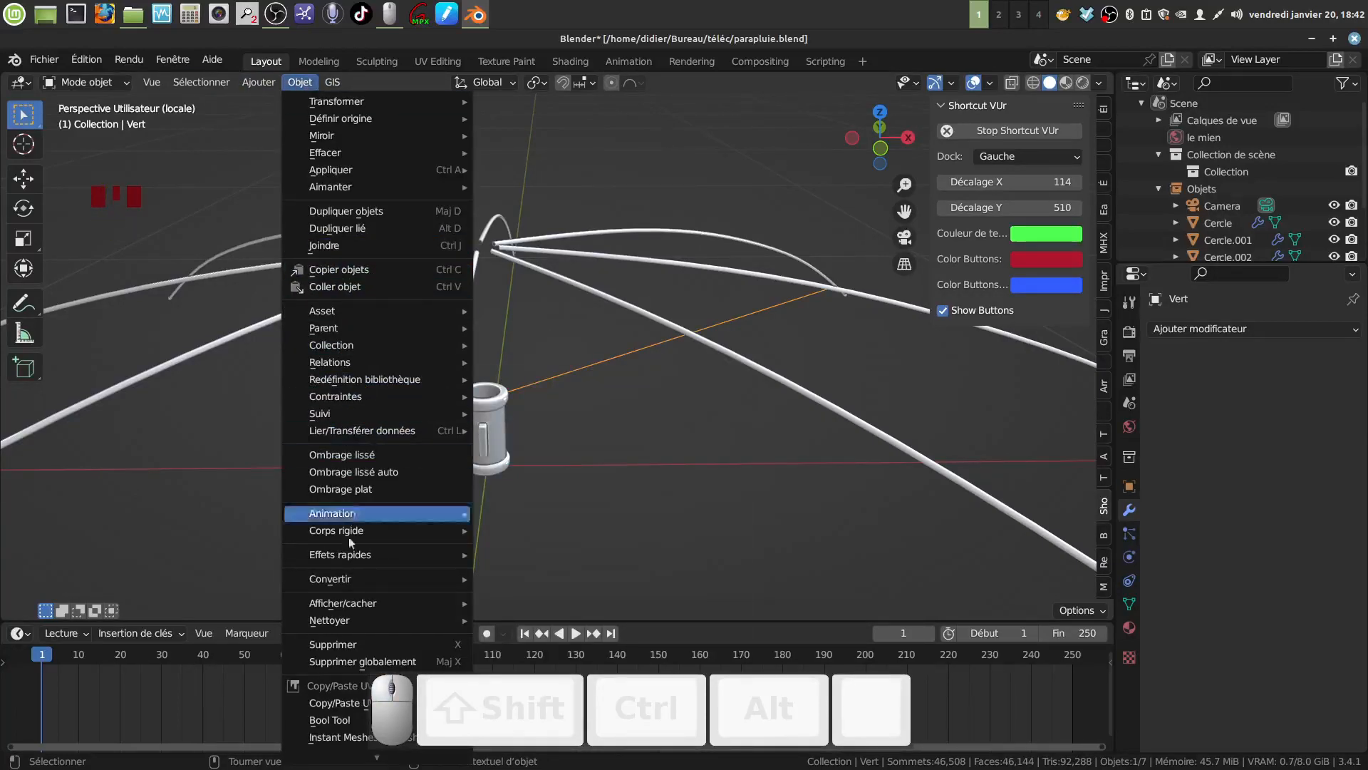
mouse_move(369, 583)
left_click(521, 581)
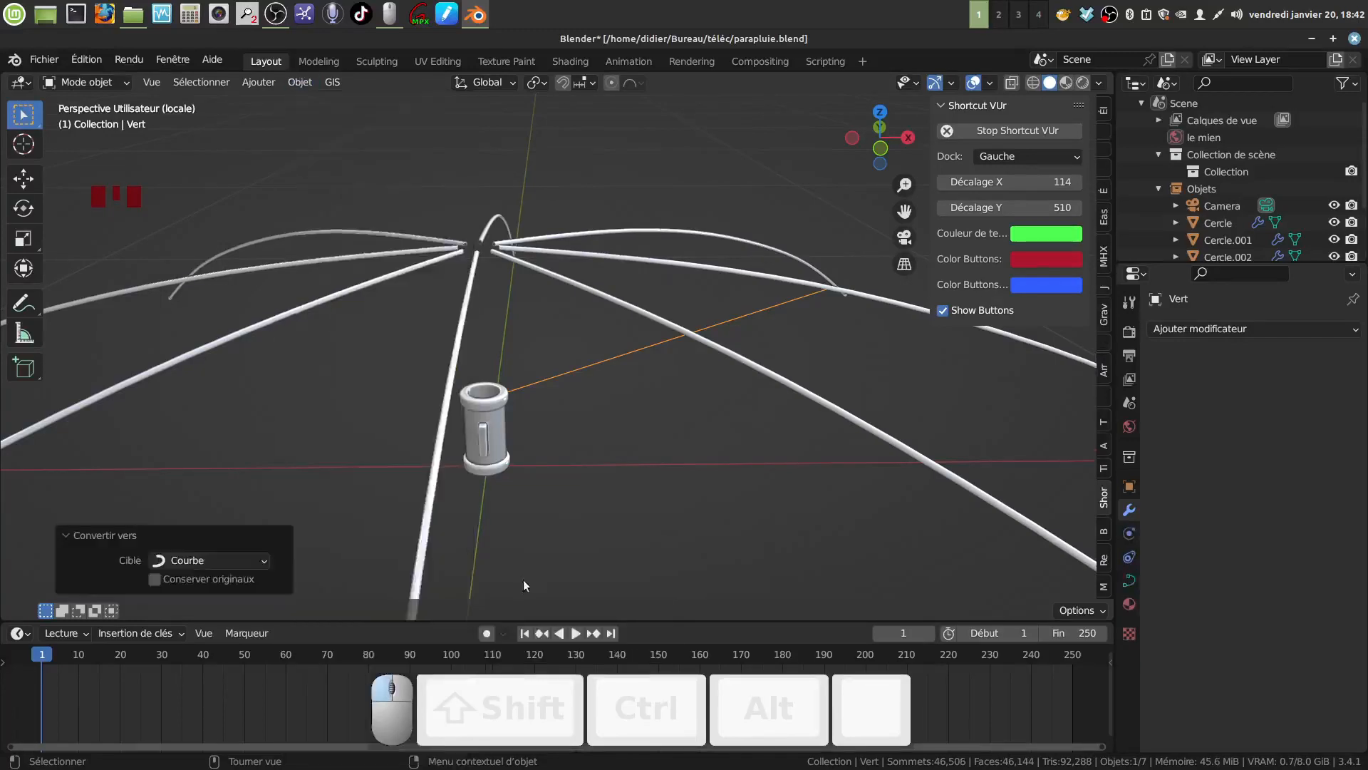
Set the curve's round bevel depth to 0.002 m to thicken it into a strut
middle_click_drag(706, 504, 798, 426)
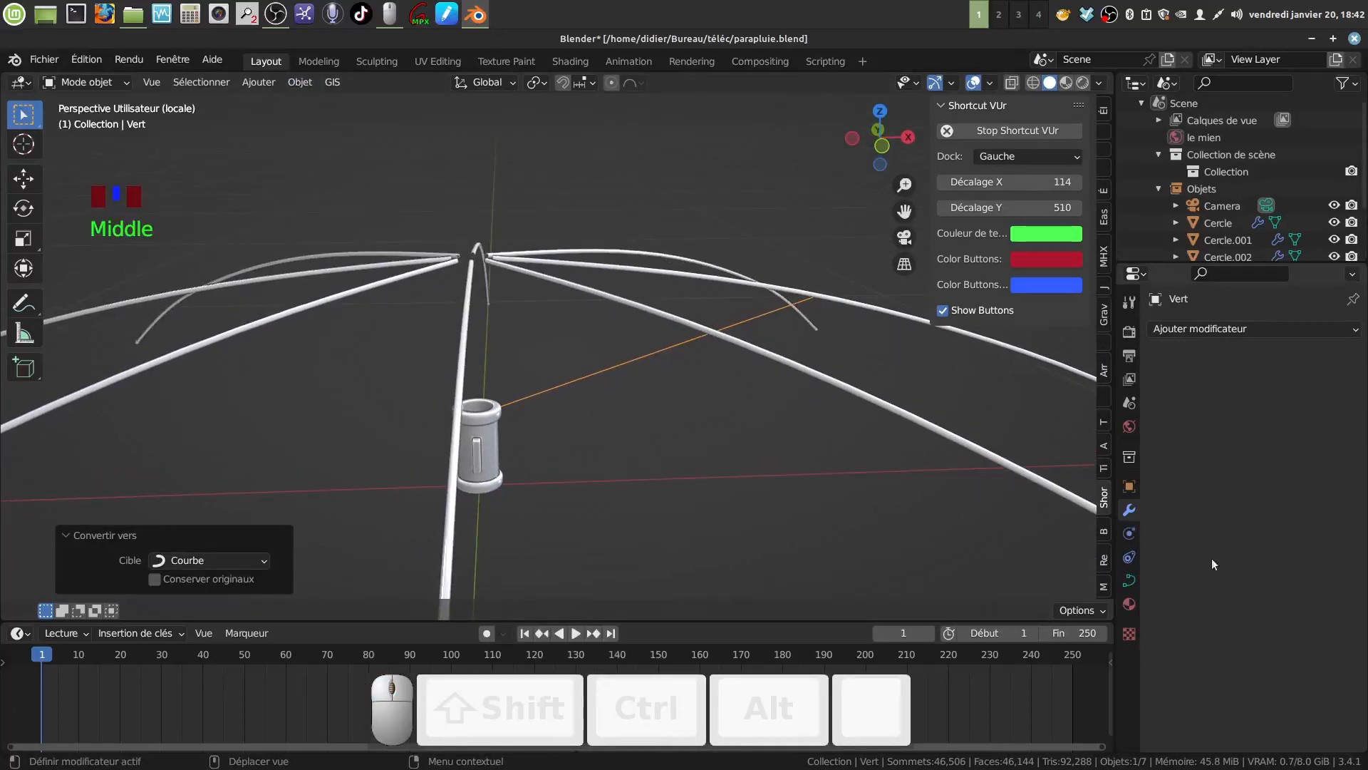
left_click(1129, 580)
scroll(1229, 652, "down", 9)
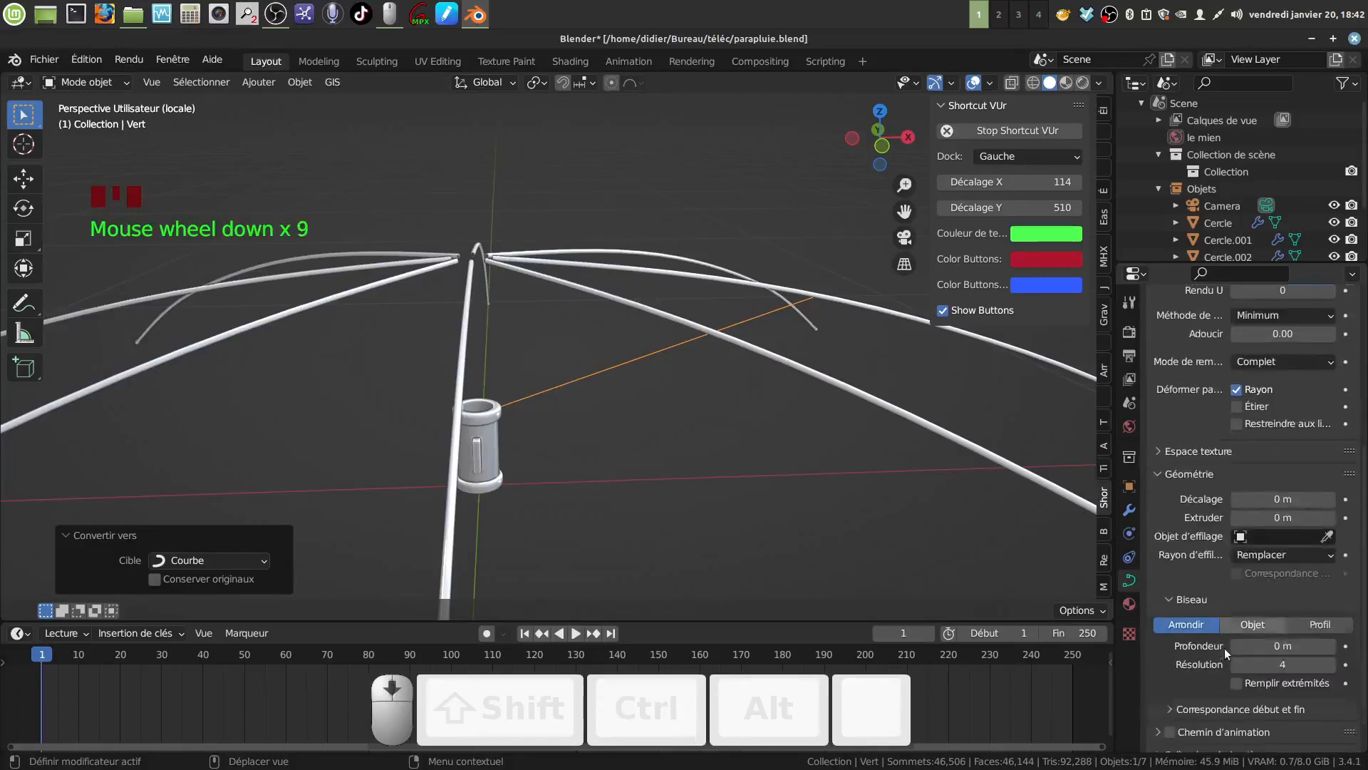
scroll(1226, 647, "down", 3)
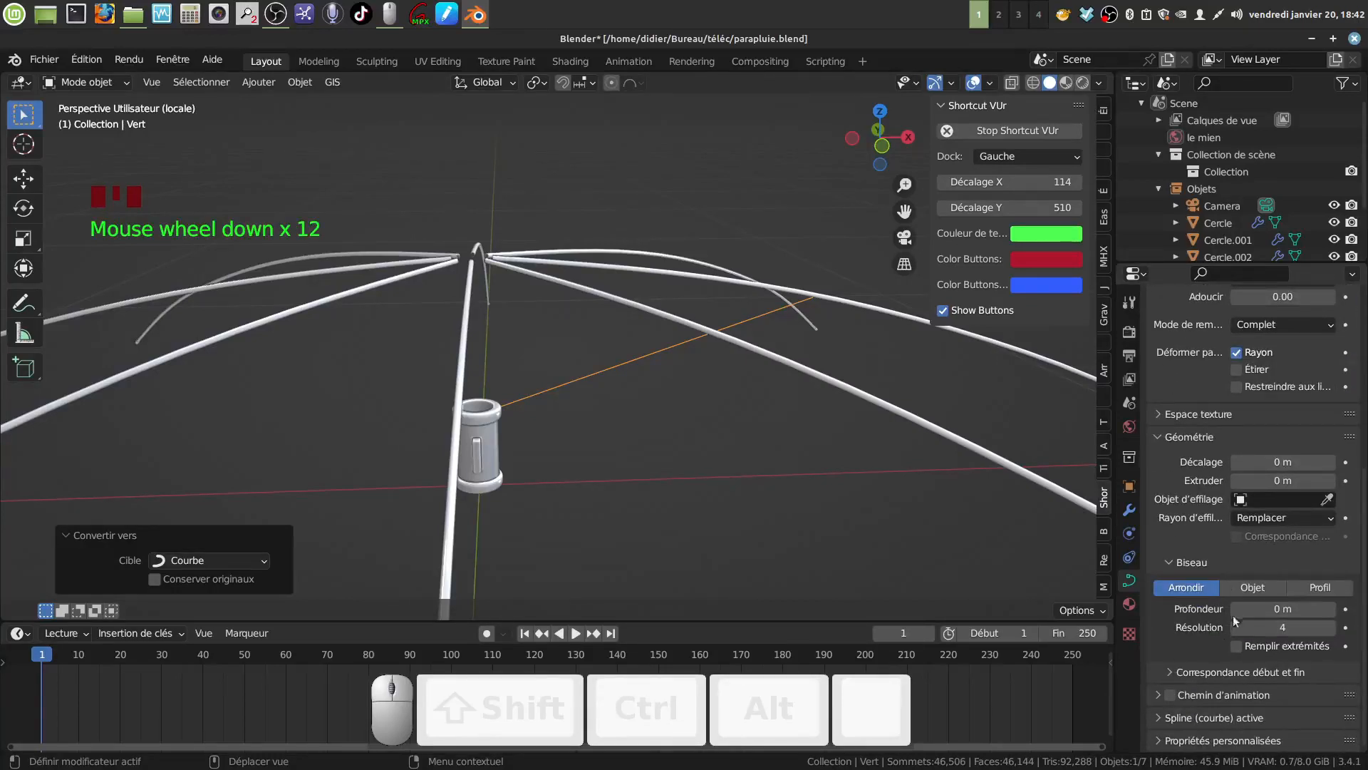
left_click(1265, 609)
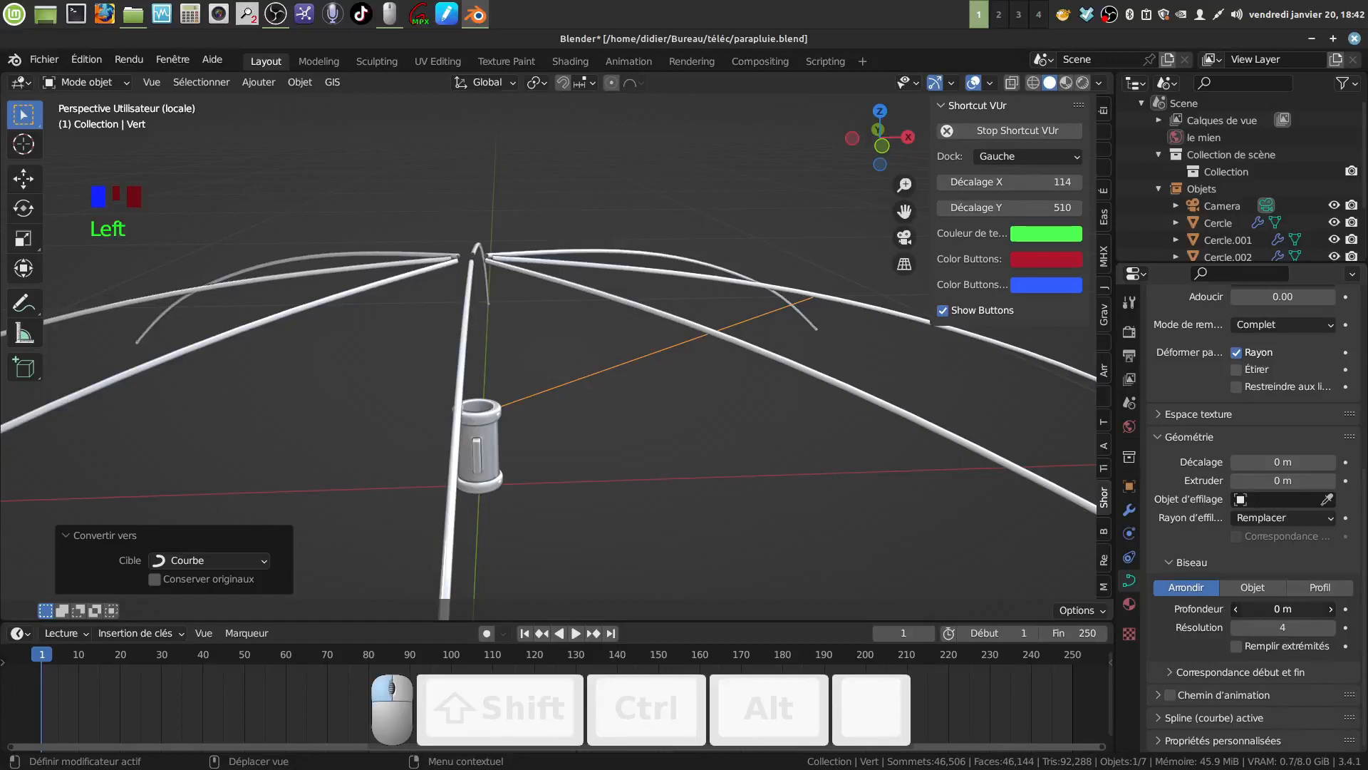
mouse_move(1265, 608)
left_mouse_down()
mouse_move(1283, 609)
mouse_move(1268, 609)
left_mouse_up()
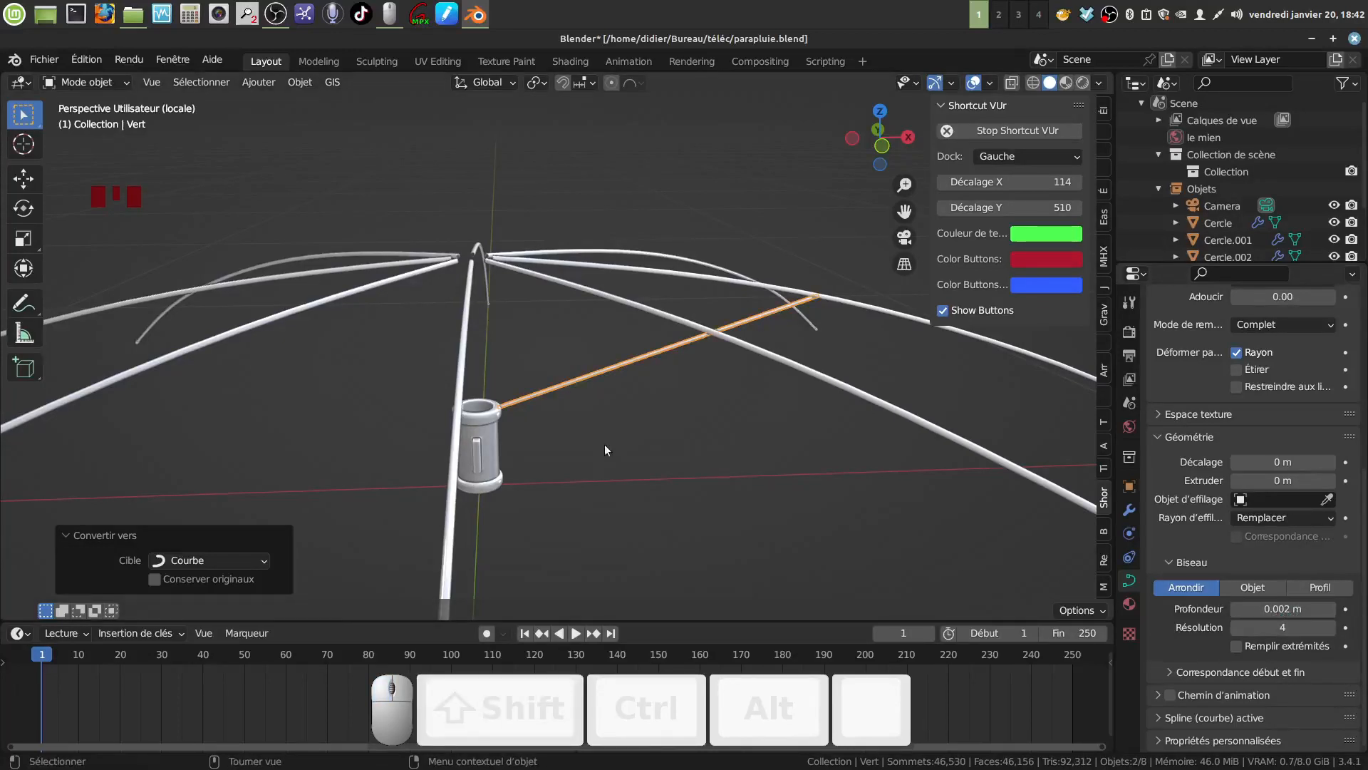
Examine the thickened strut where it meets the sleeve's rim and the canopy rib
scroll(607, 443, "up", 4)
middle_click_drag(613, 433, 657, 355)
scroll(617, 377, "down", 4)
scroll(605, 427, "up", 3)
scroll(549, 421, "up", 1)
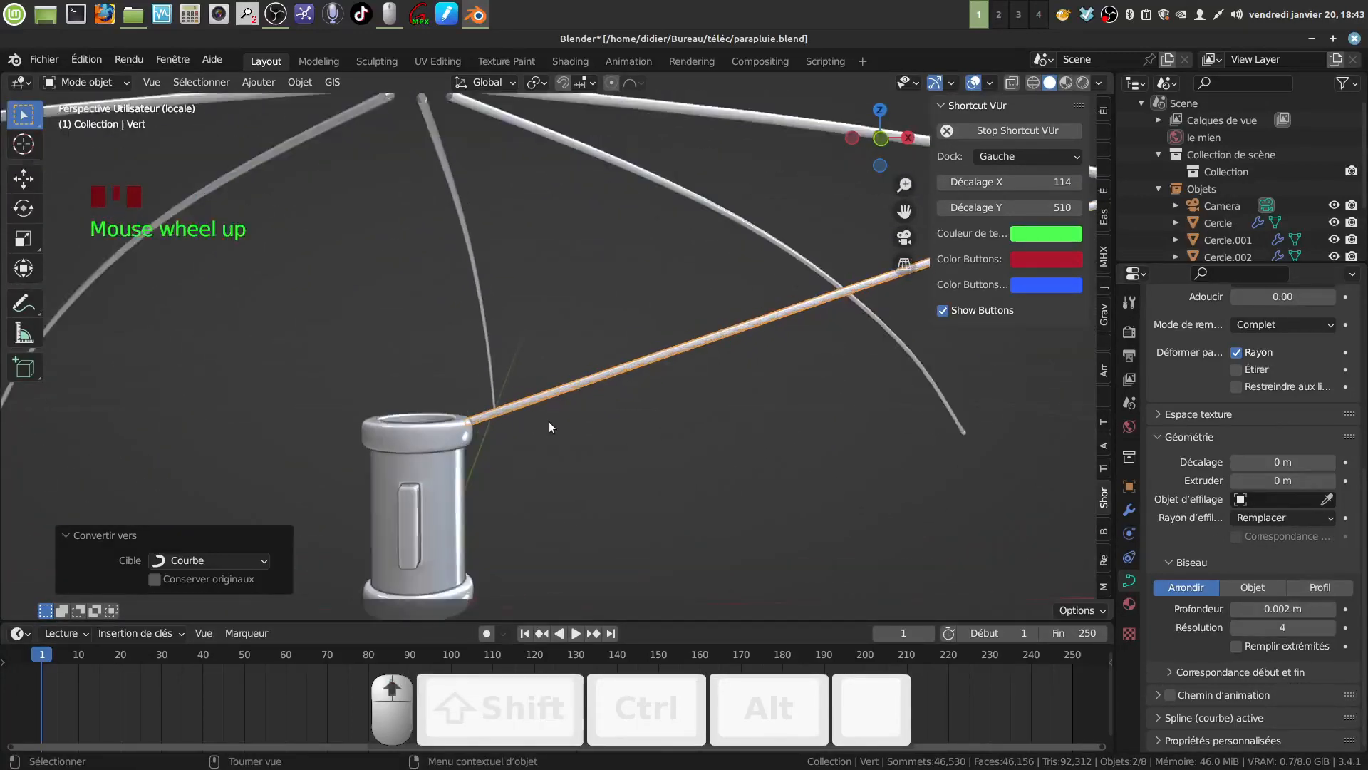
mouse_move(548, 427)
middle_mouse_down()
mouse_move(575, 420)
mouse_move(563, 412)
middle_mouse_up()
middle_click(574, 420)
scroll(574, 420, "down", 4)
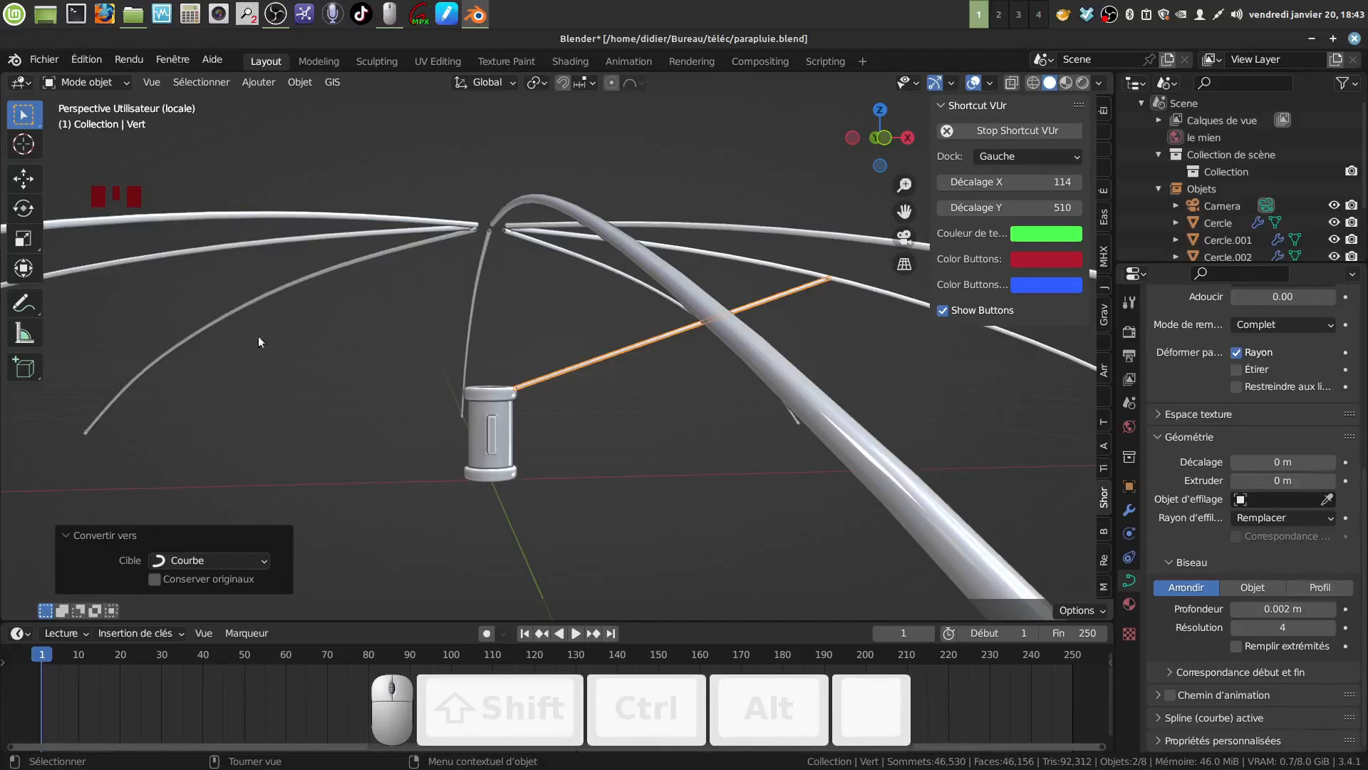
Convert the strut curve to a mesh
left_click(300, 82)
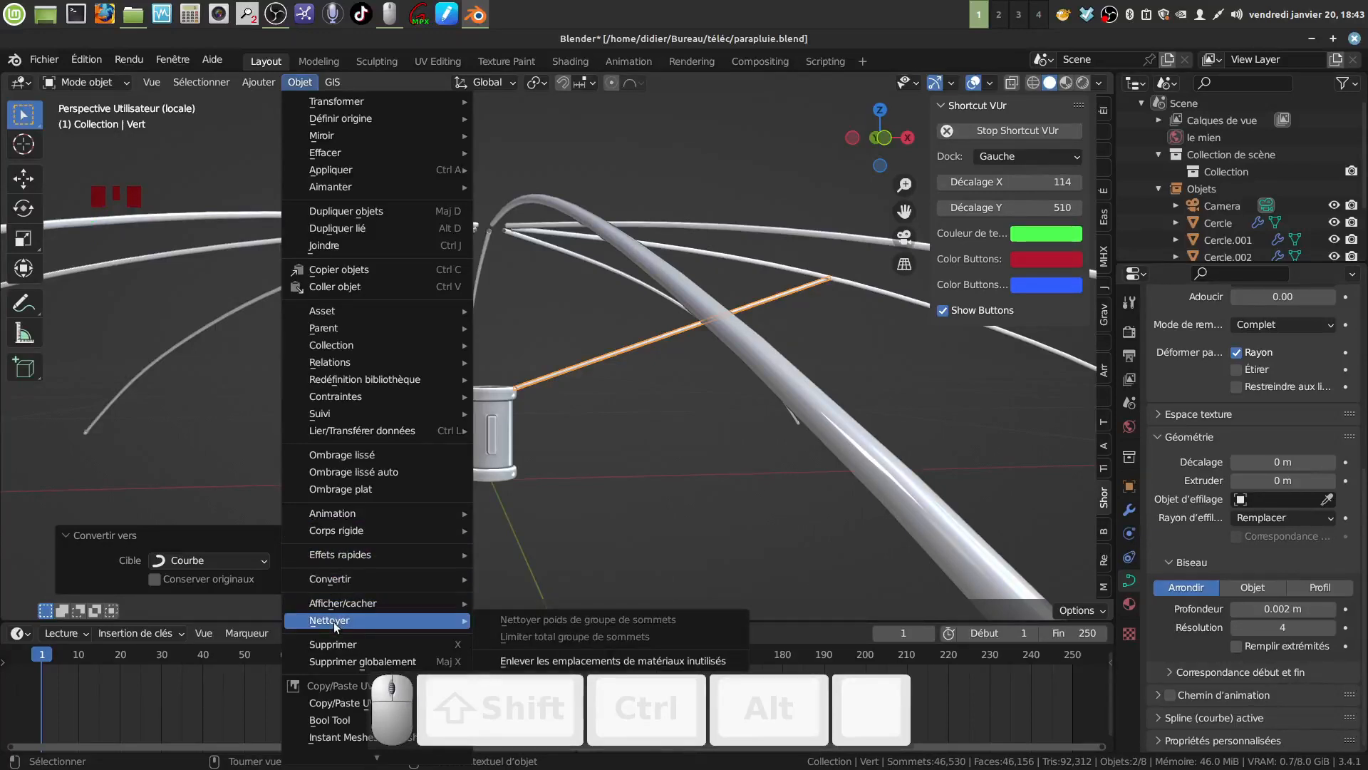
mouse_move(343, 619)
mouse_move(347, 574)
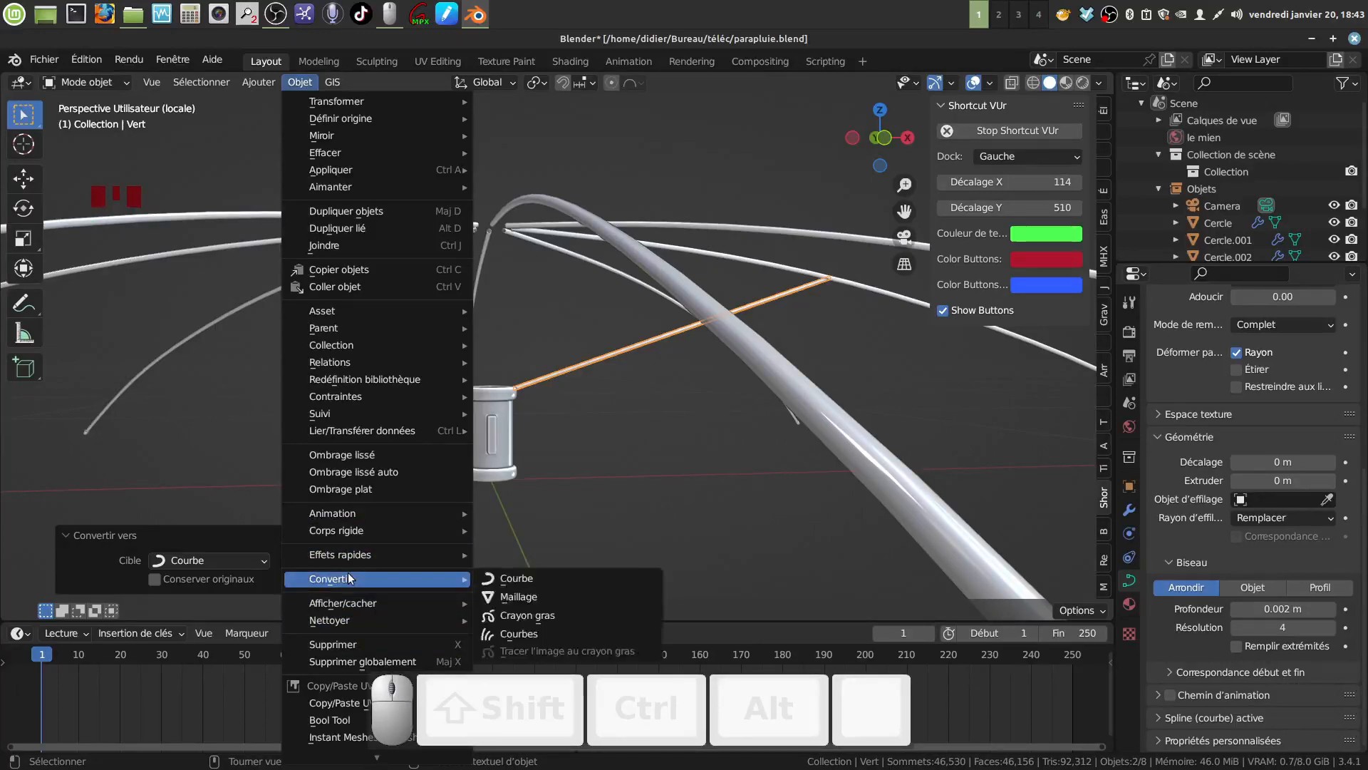
left_click(549, 596)
scroll(584, 391, "up", 2)
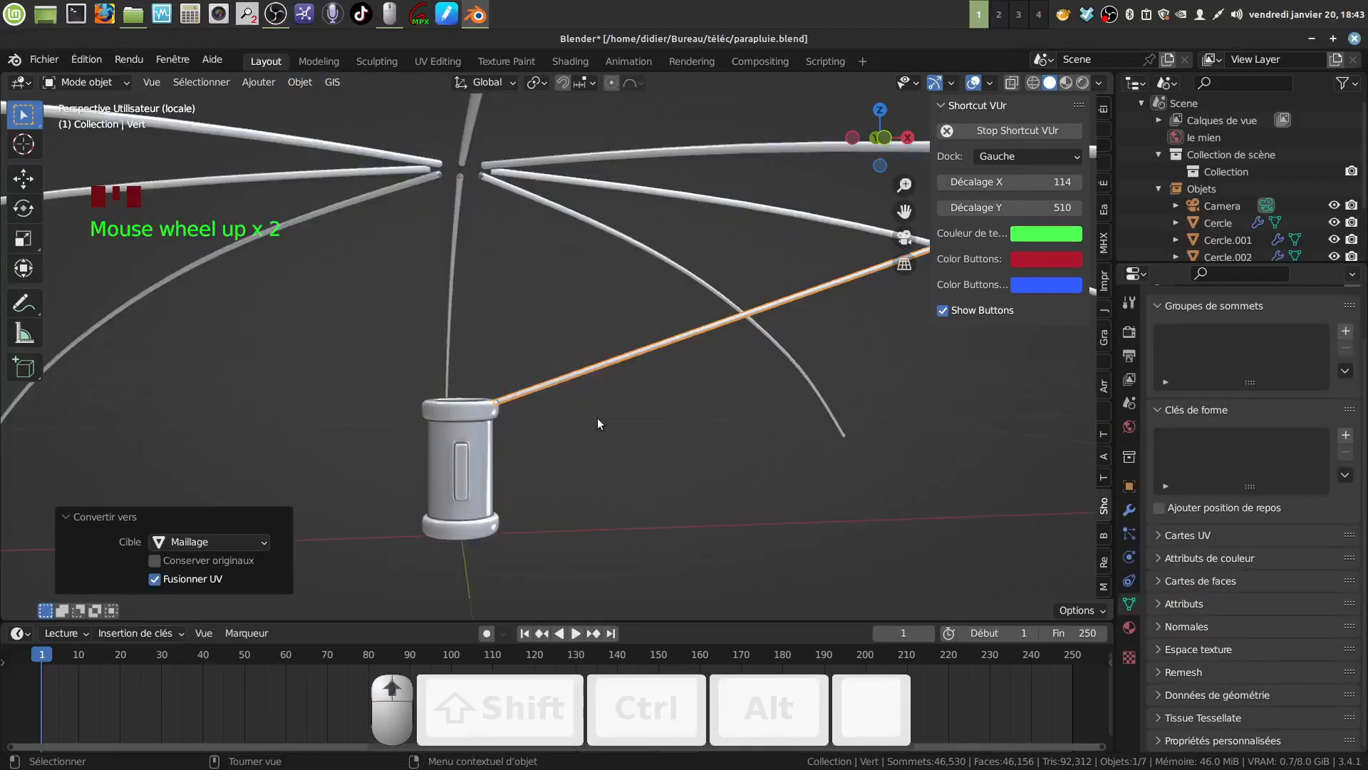
Move the sleeve-end vertices of the strut slightly down along Z so the strut meets the side of the rim
left_click(551, 407)
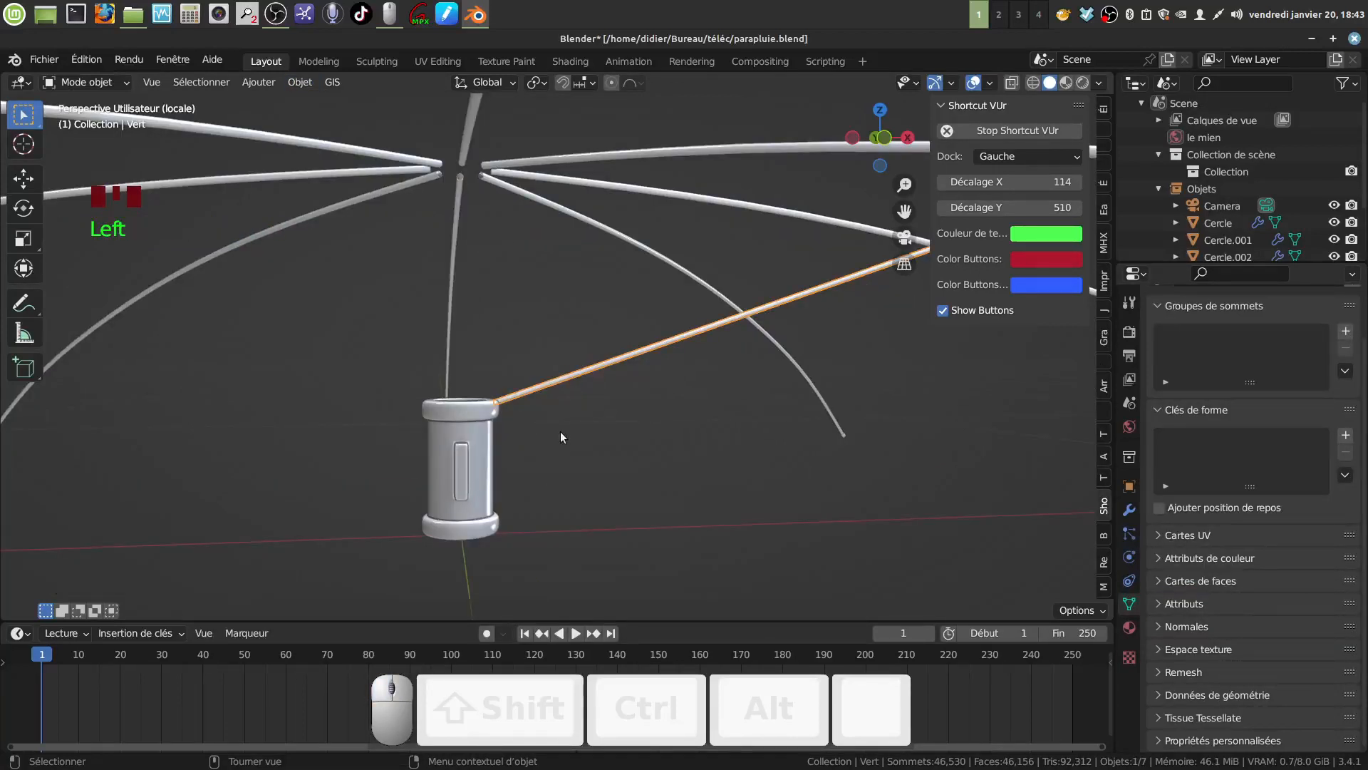
key("Tab")
scroll(552, 466, "up", 4)
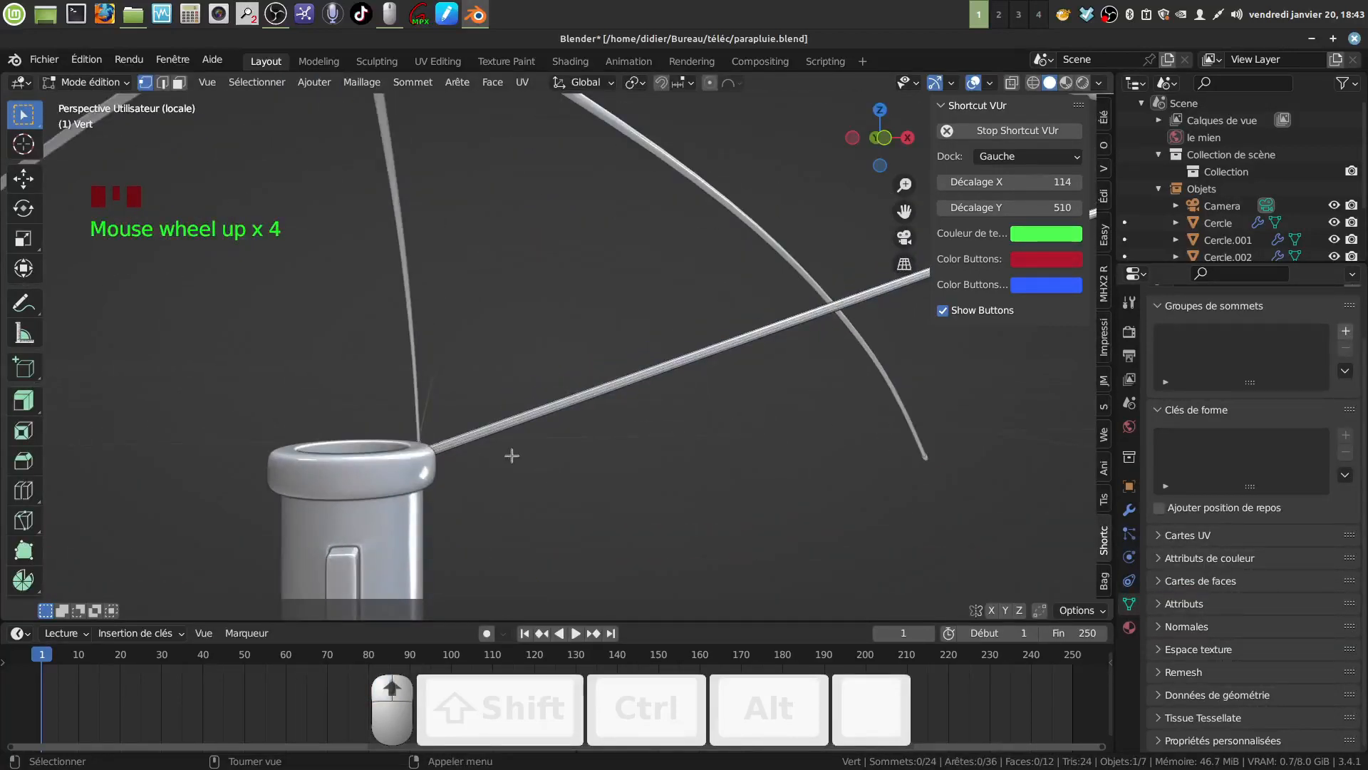
mouse_move(453, 454)
middle_mouse_down()
mouse_move(434, 487)
mouse_move(427, 473)
mouse_move(452, 450)
middle_mouse_up()
key("Tab")
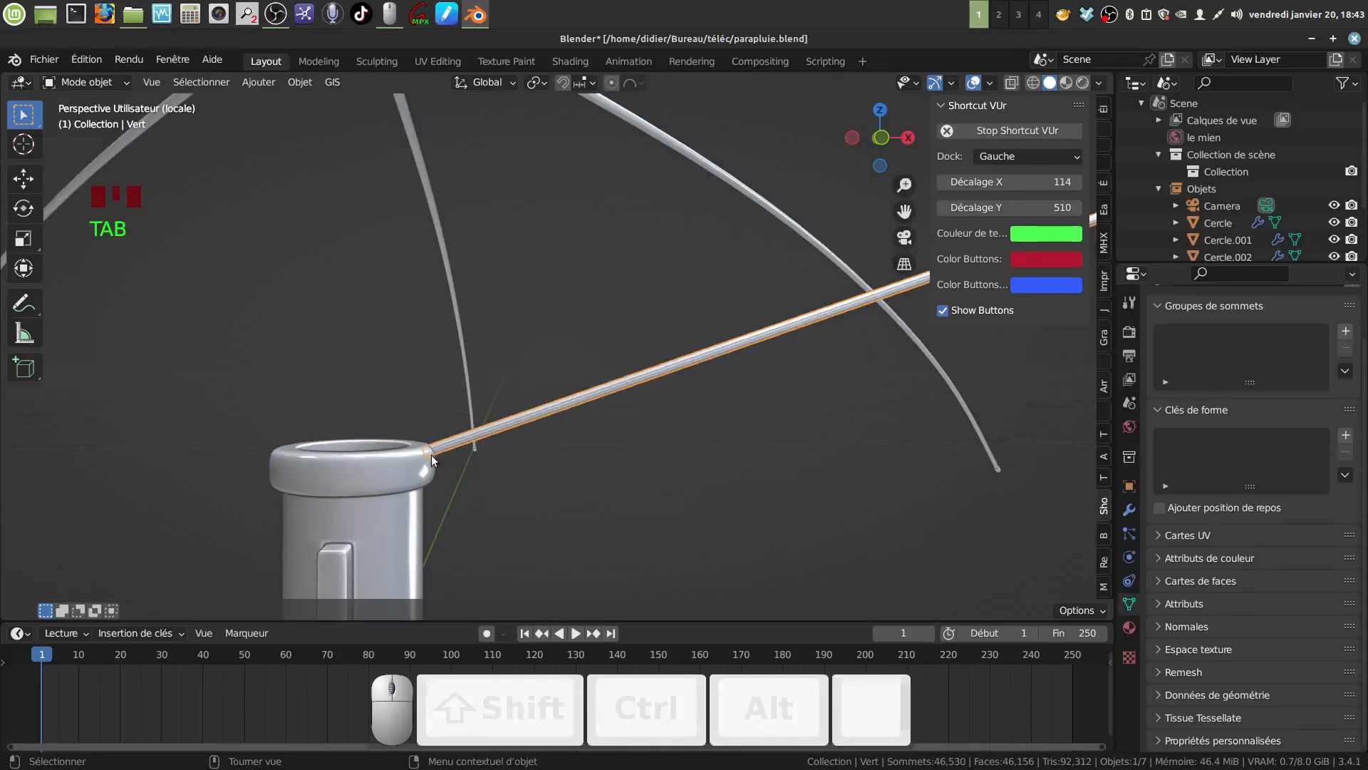
key("Tab")
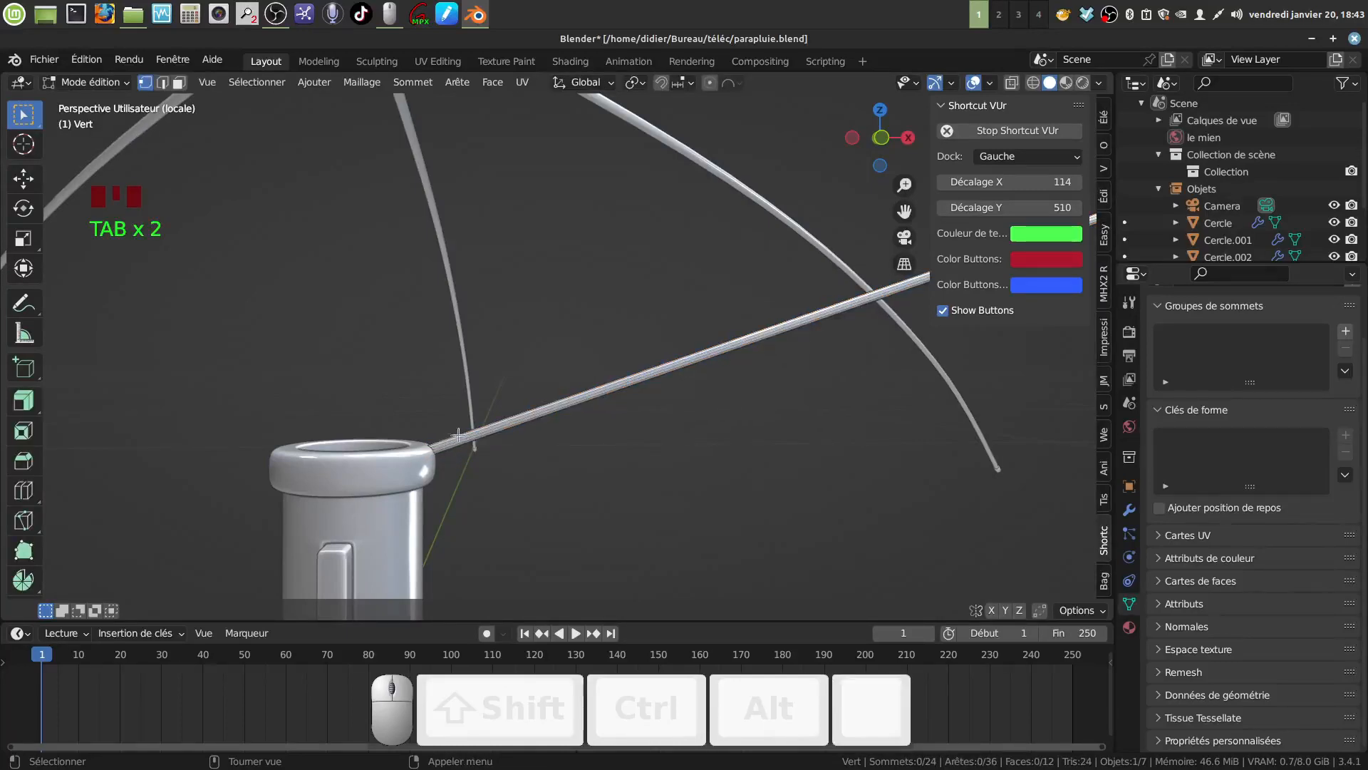
key("z")
left_click_drag(408, 433, 442, 477)
left_click_drag(425, 385, 426, 398)
key("Tab")
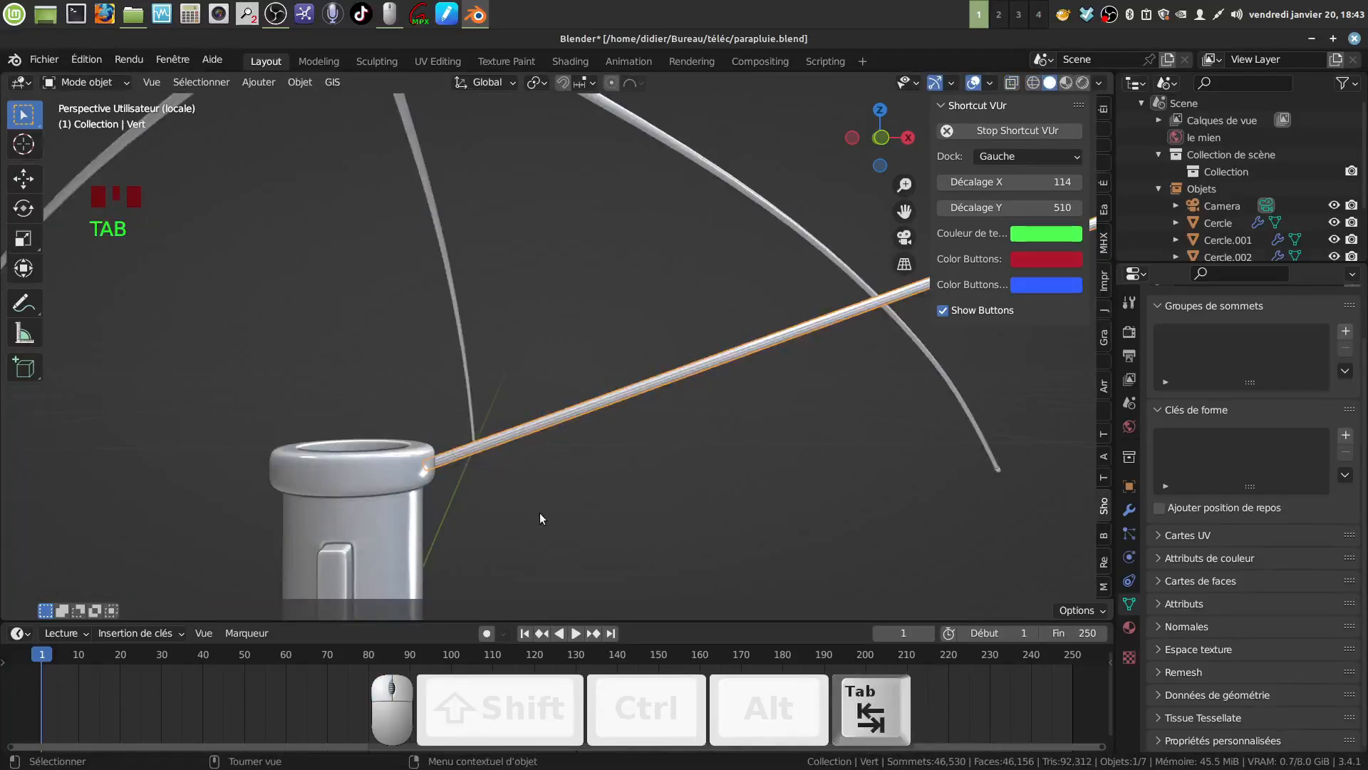
Set the strut's origin to the 3D cursor
middle_click_drag(540, 512, 529, 498)
scroll(656, 420, "down", 7)
middle_click_drag(741, 350, 698, 448)
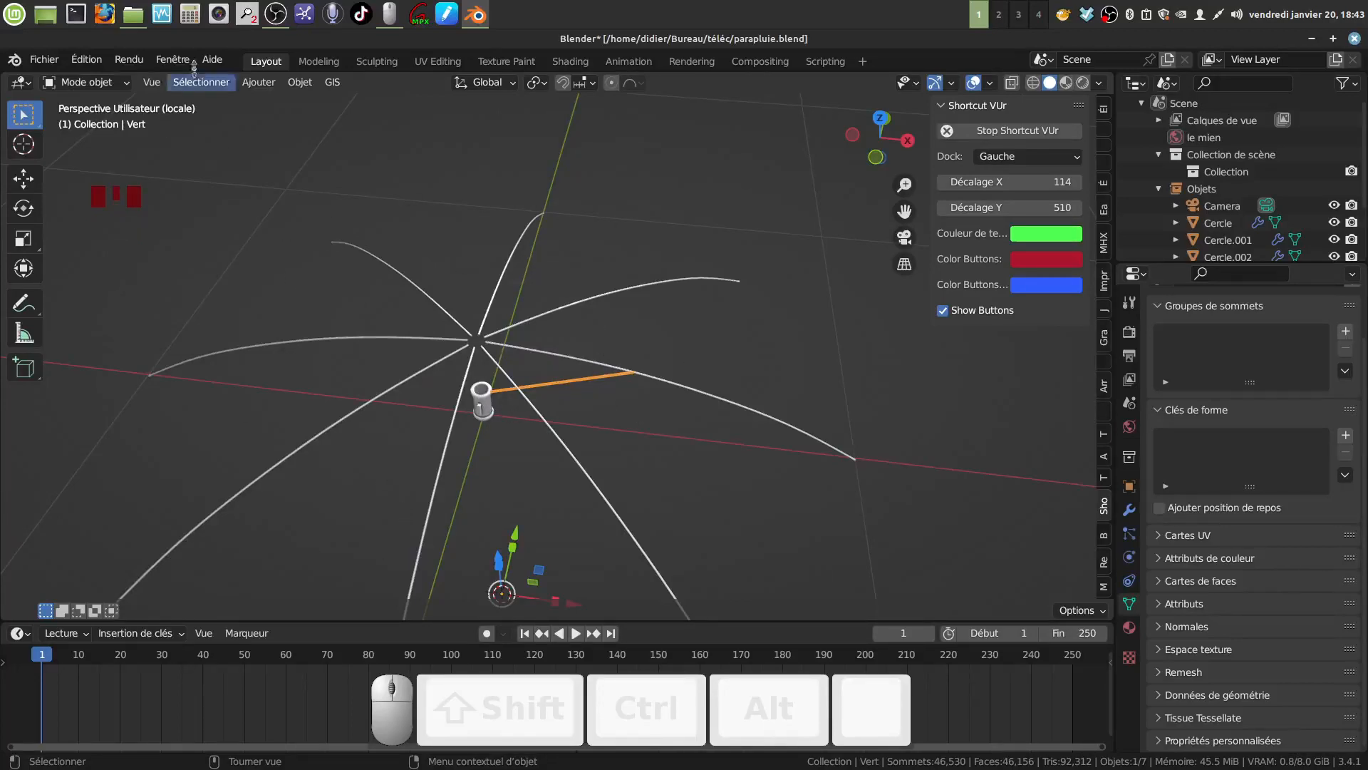
left_click(300, 82)
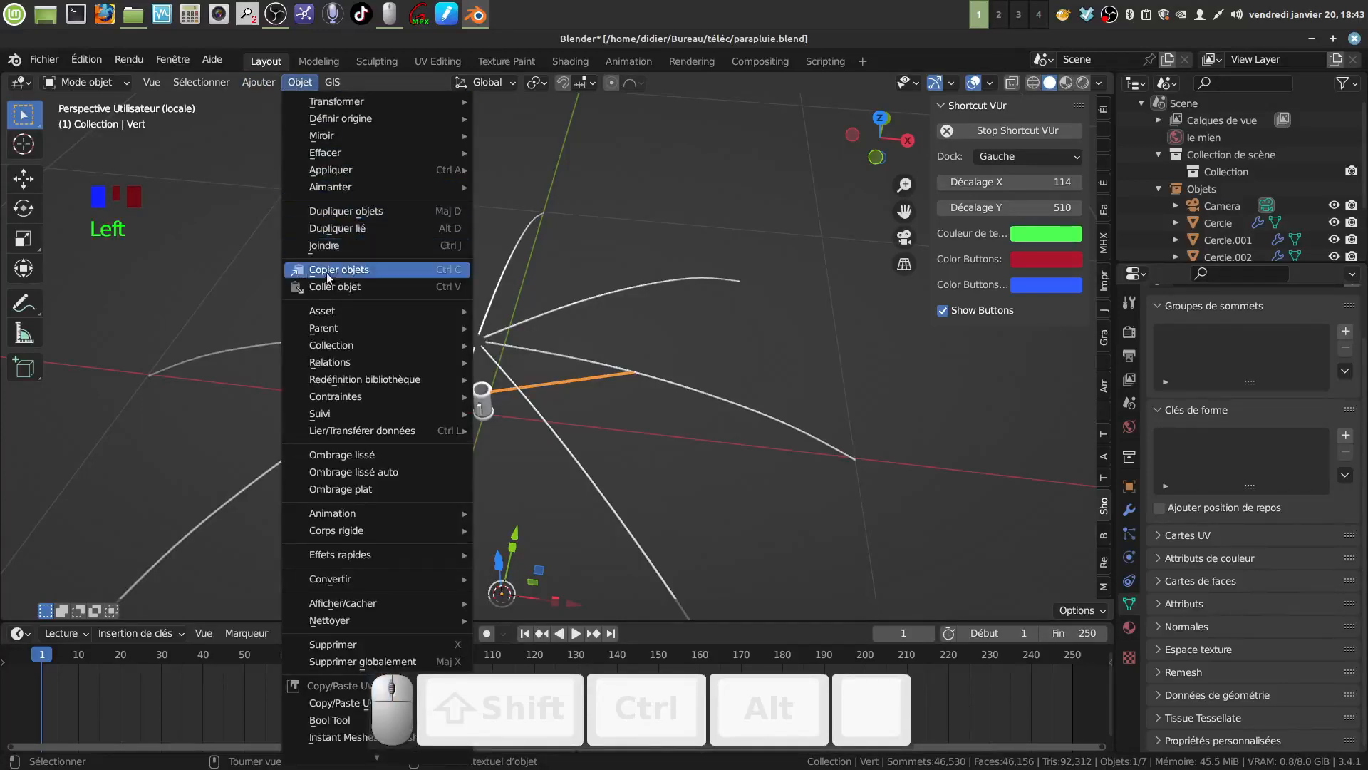
mouse_move(340, 174)
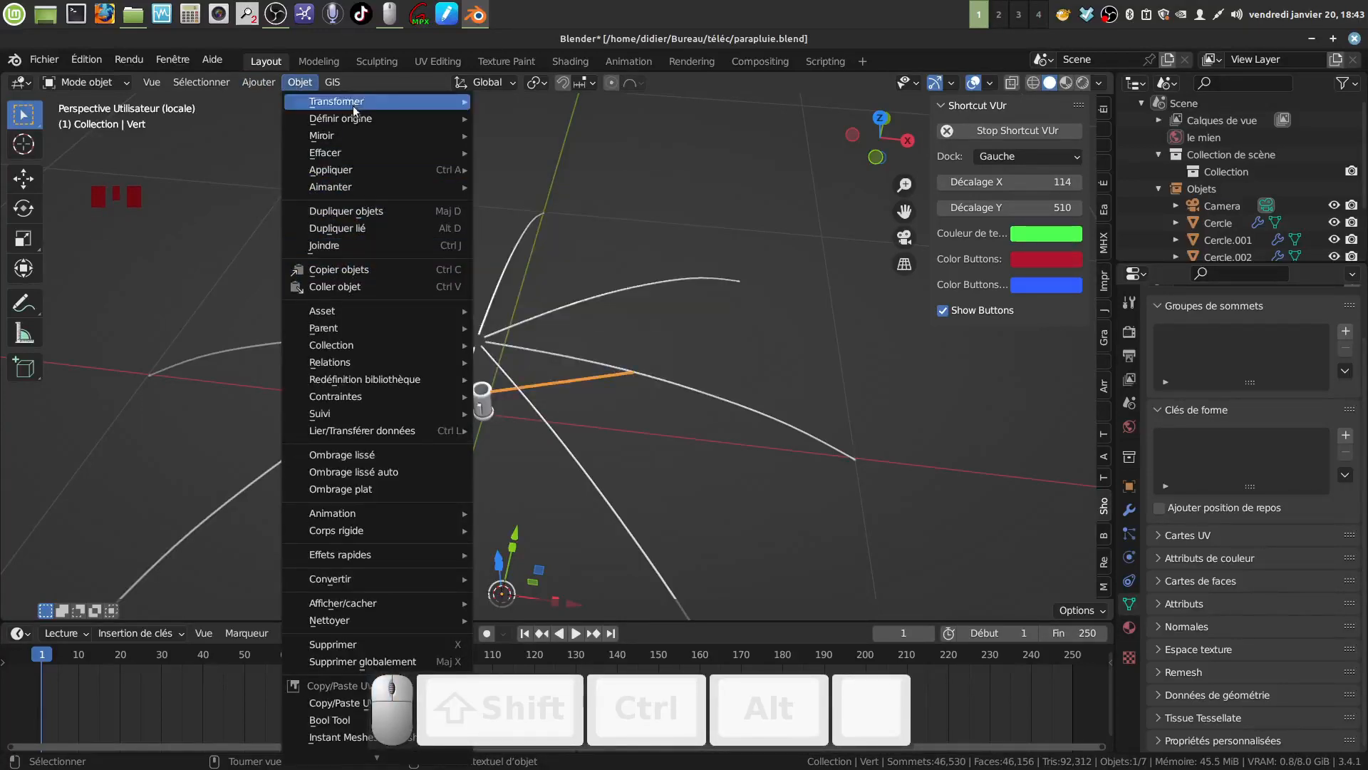
mouse_move(351, 119)
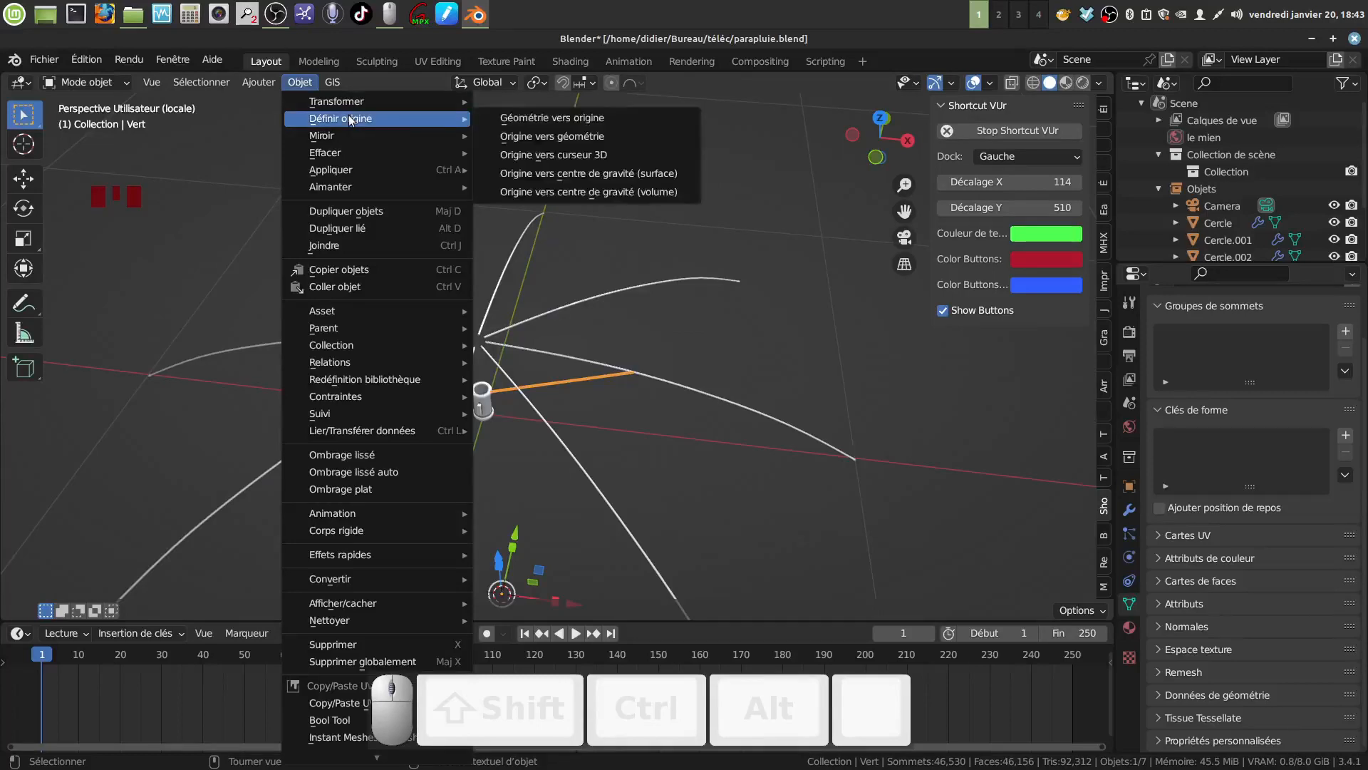
left_click(596, 155)
In top view, select the whole strut mesh and spin-duplicate it 360° around the Z axis
key("KP_7")
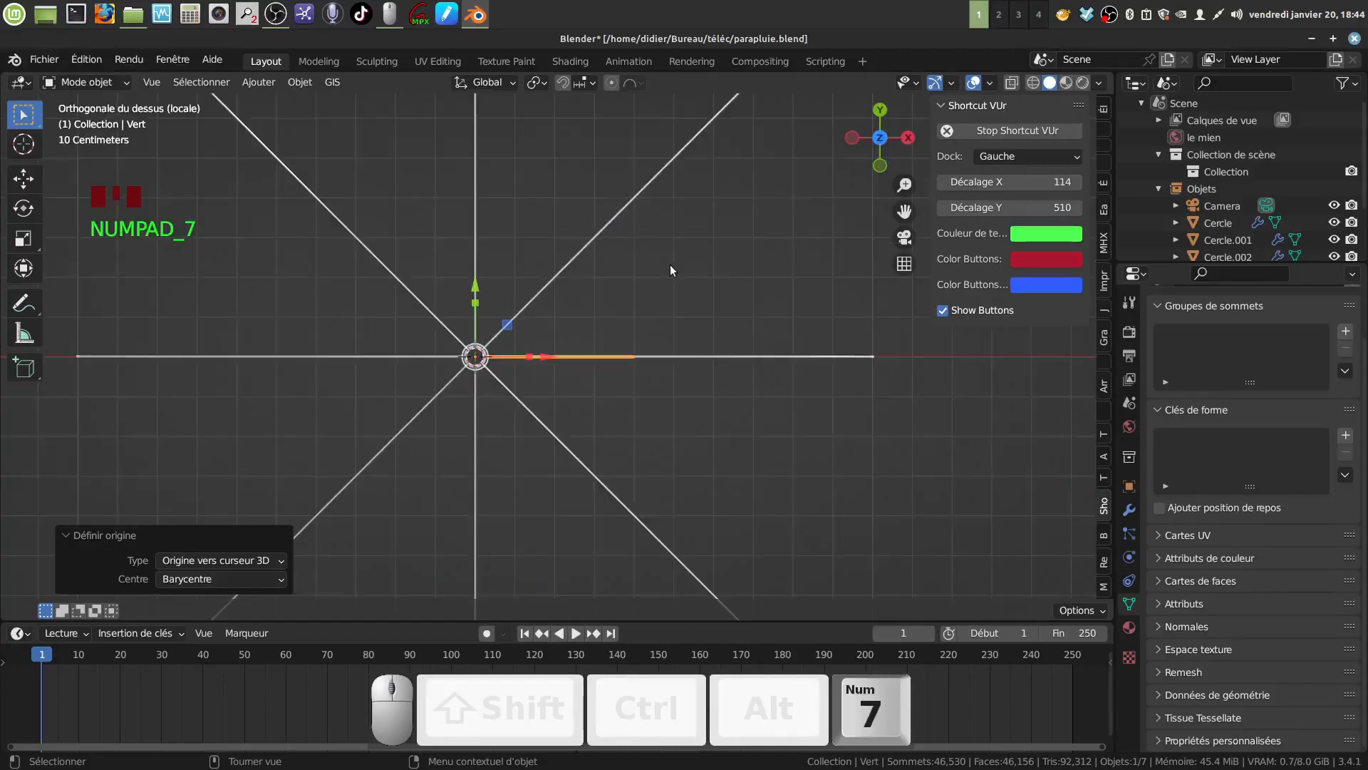
middle_click_drag(670, 270, 695, 257, "shift")
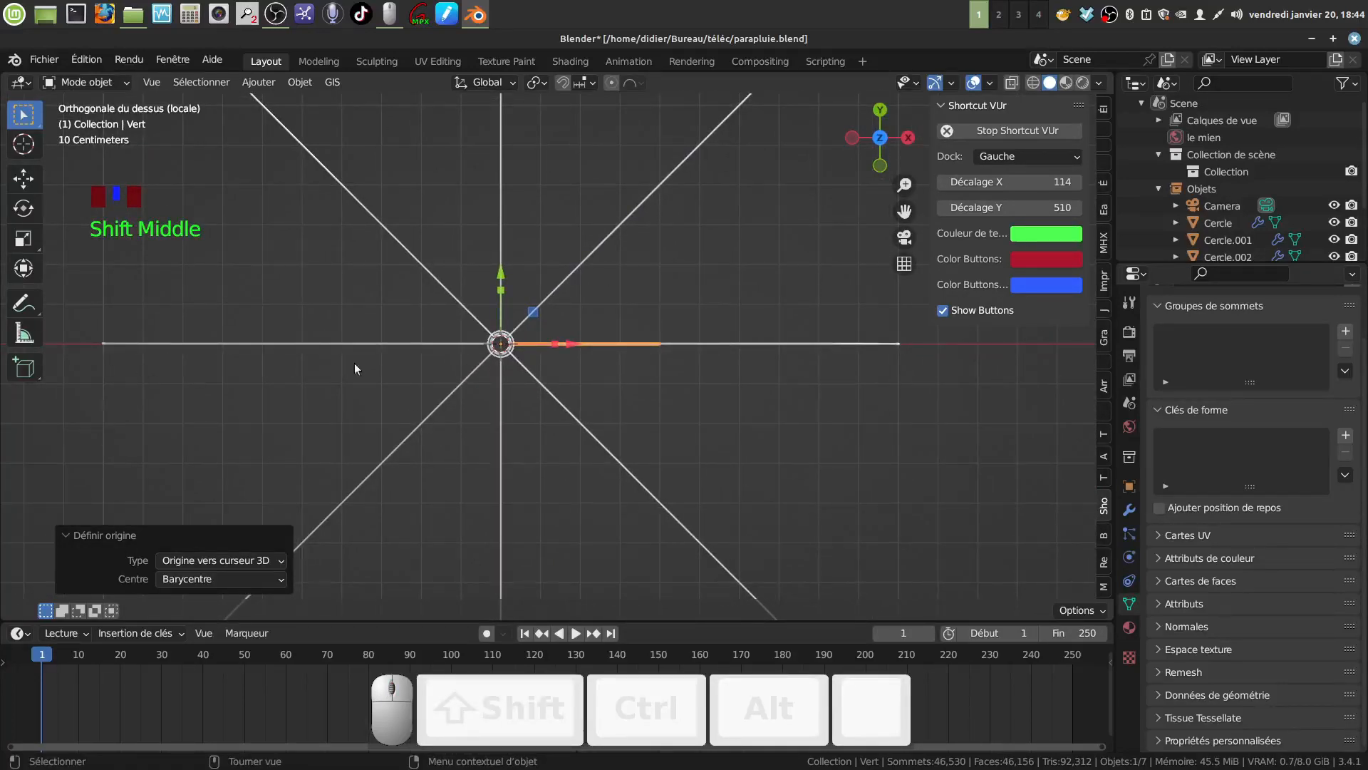
key("Tab")
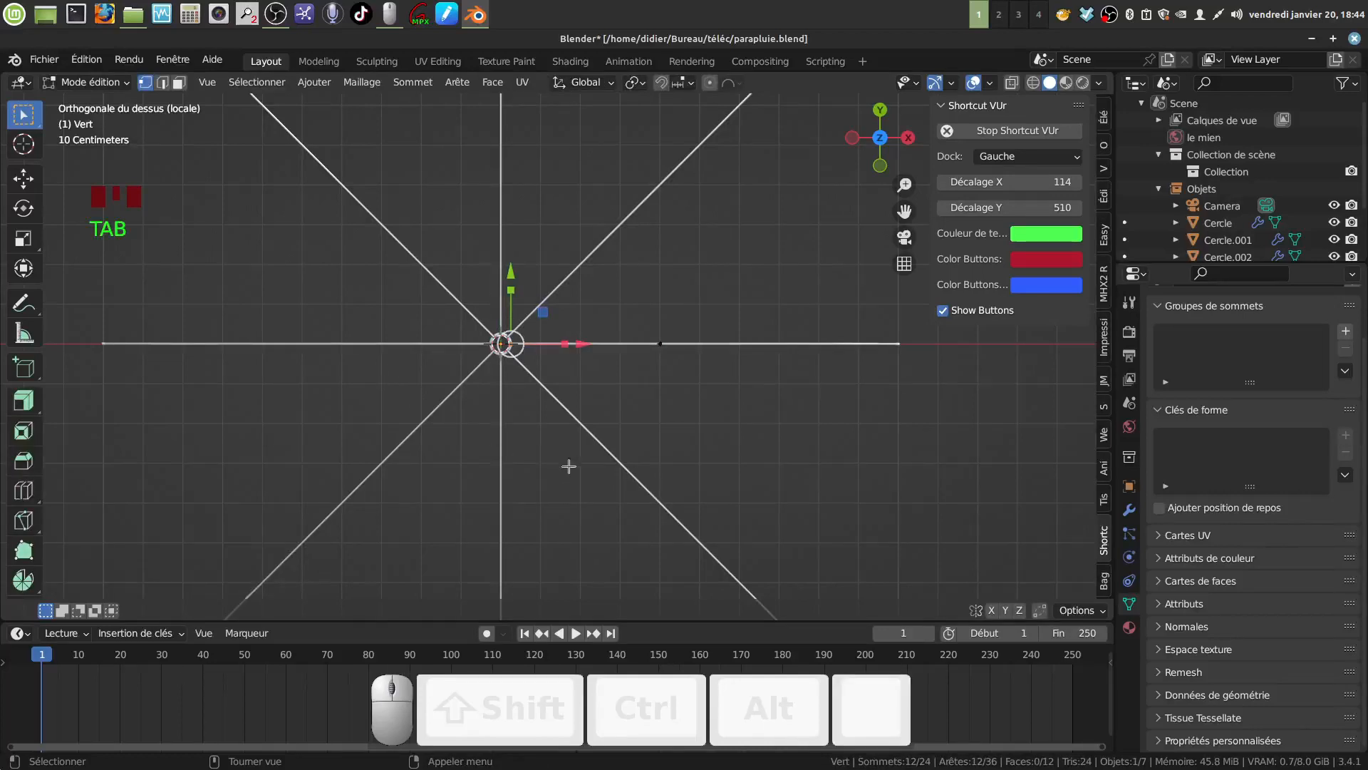
key("a")
key("a")
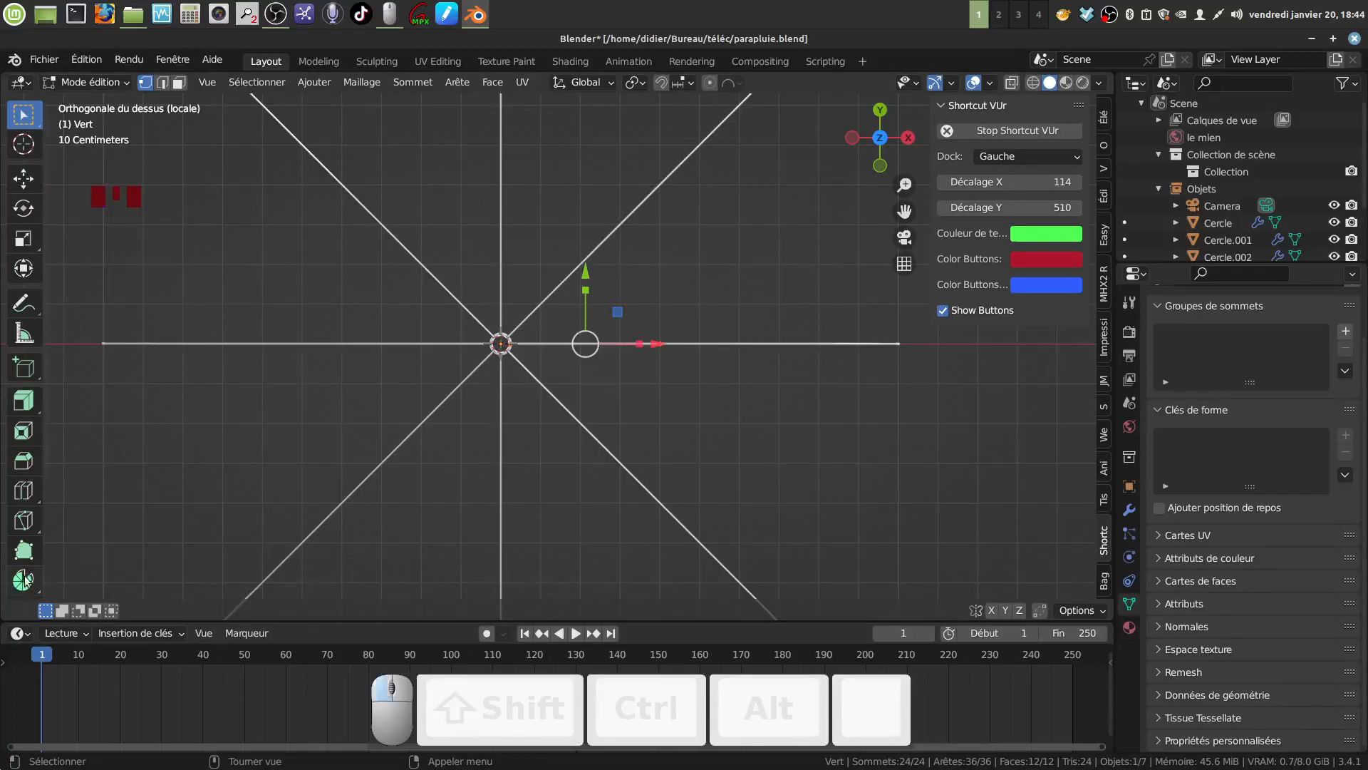
left_click_drag(24, 580, 110, 620)
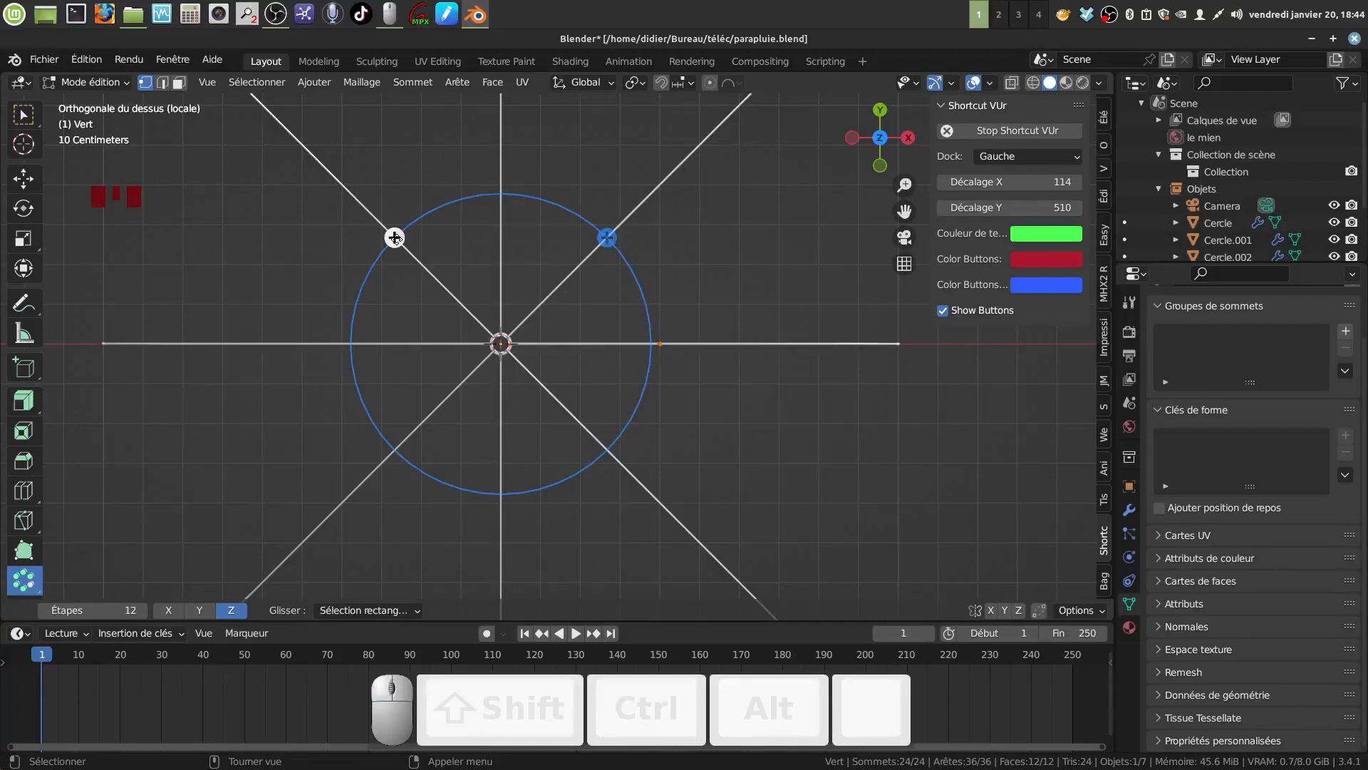
left_click(395, 237)
left_click(159, 420)
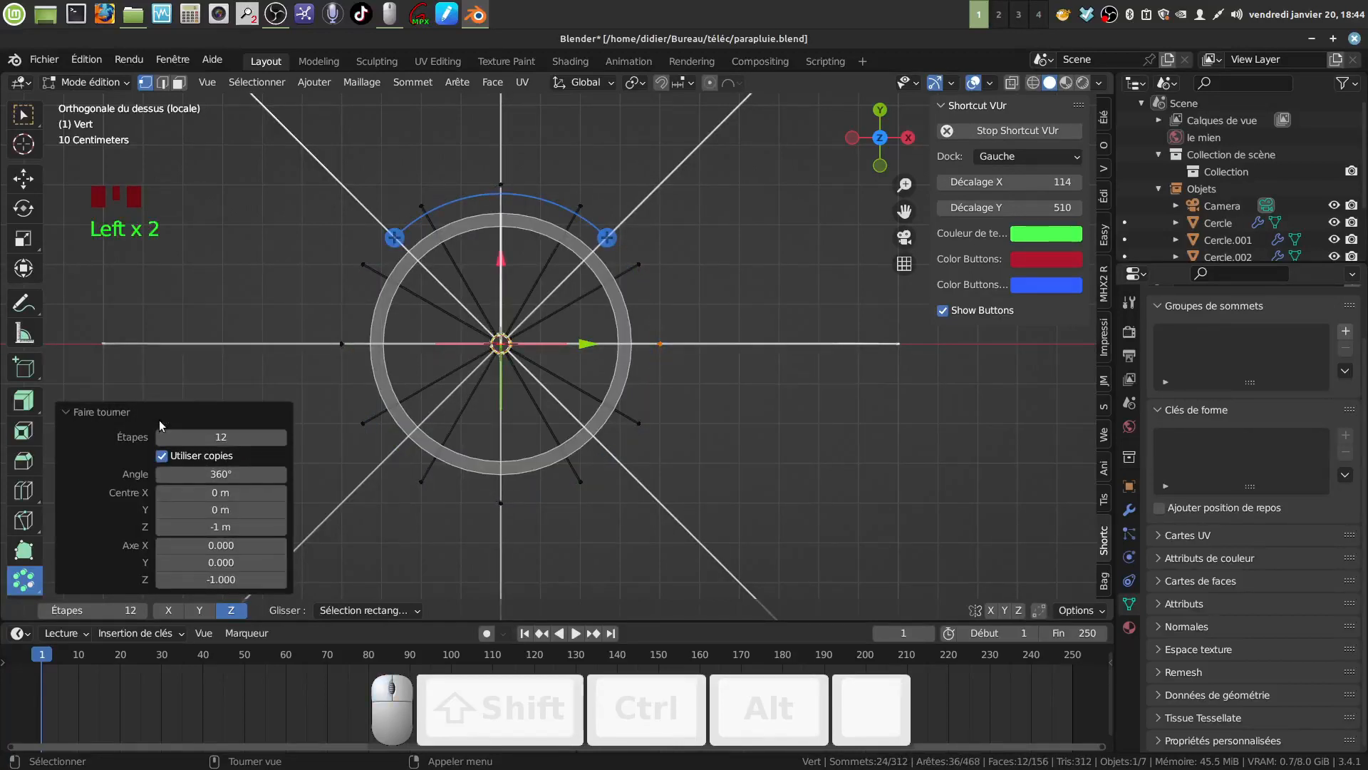
Set the spin to 8 steps so the struts line up with the canopy ribs
left_click(218, 435)
key("BackSpace")
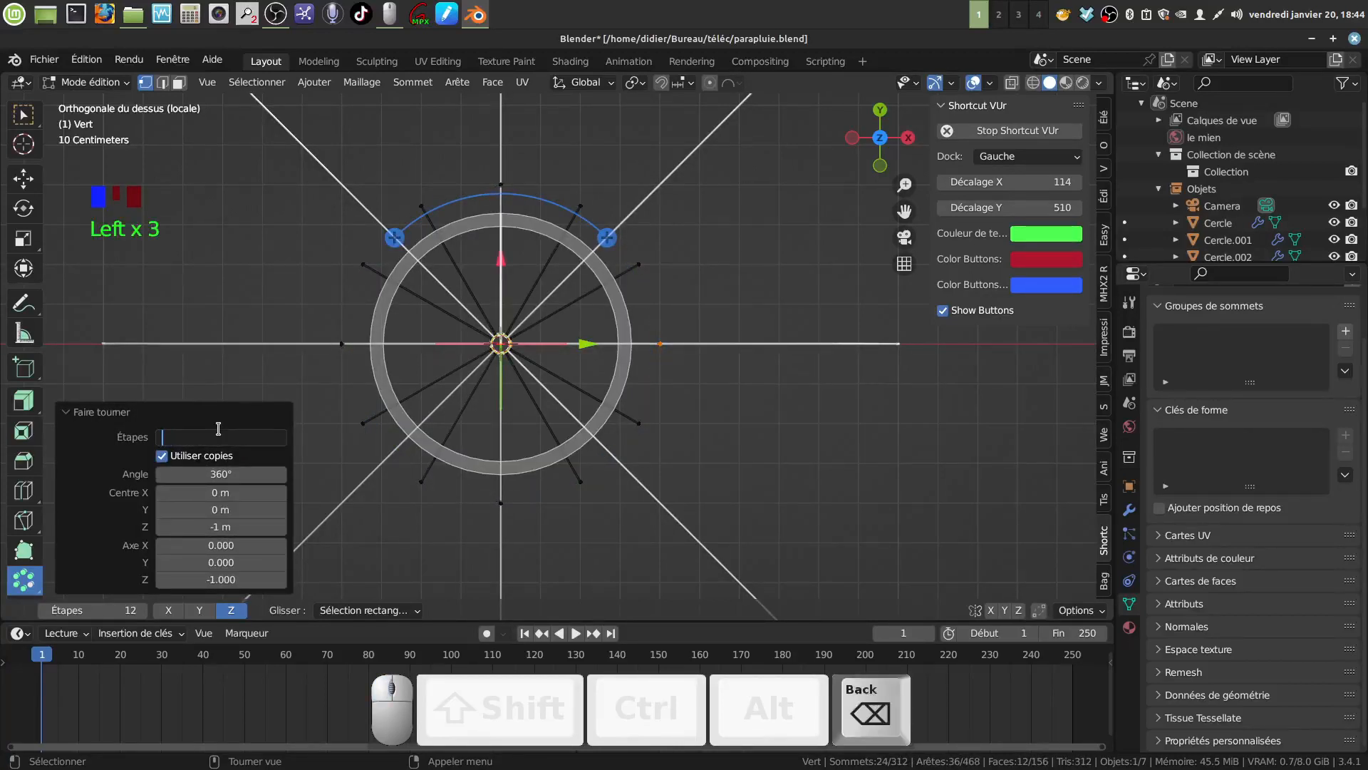
type("8")
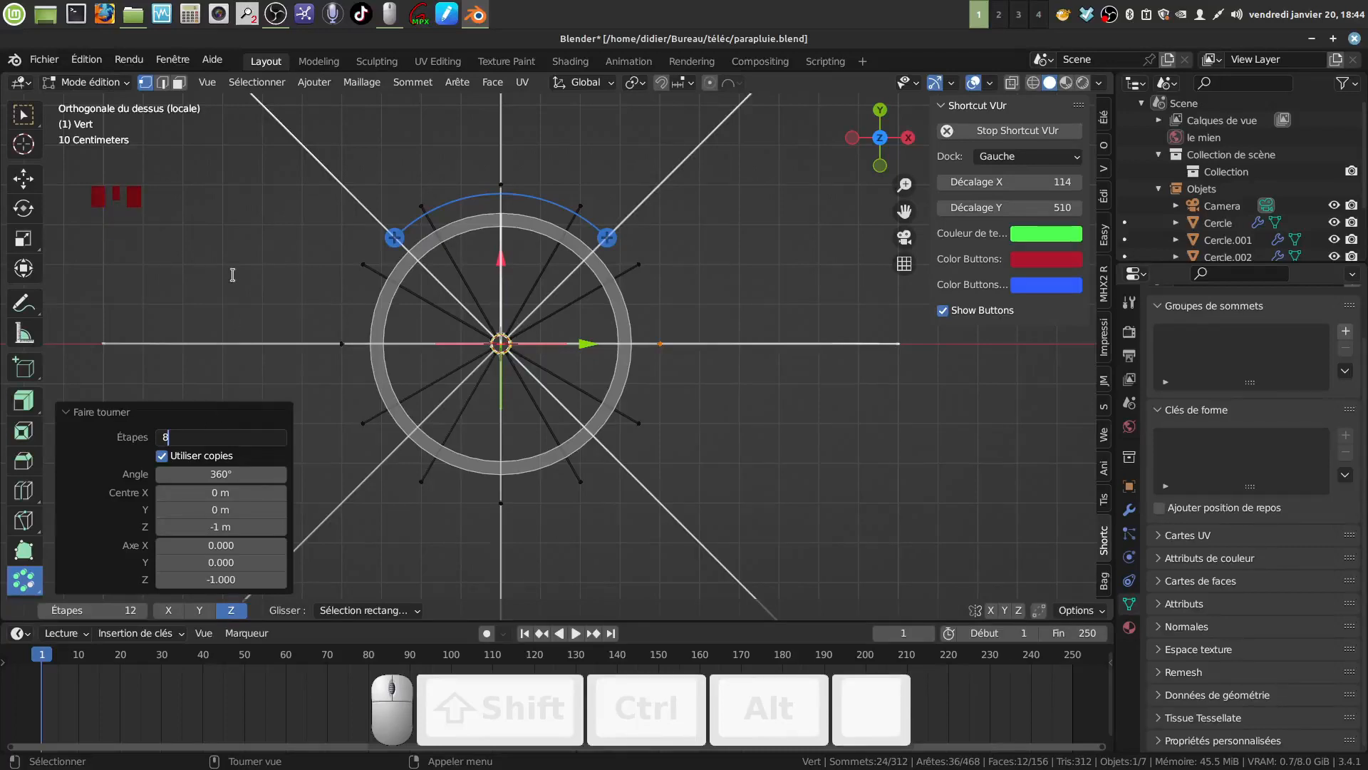
key("Return")
Merge the overlapping vertices of all struts by distance at 0.0001 m, return to Object Mode, and deselect everything
middle_click_drag(233, 274, 546, 257)
key("a")
key("a")
key("a")
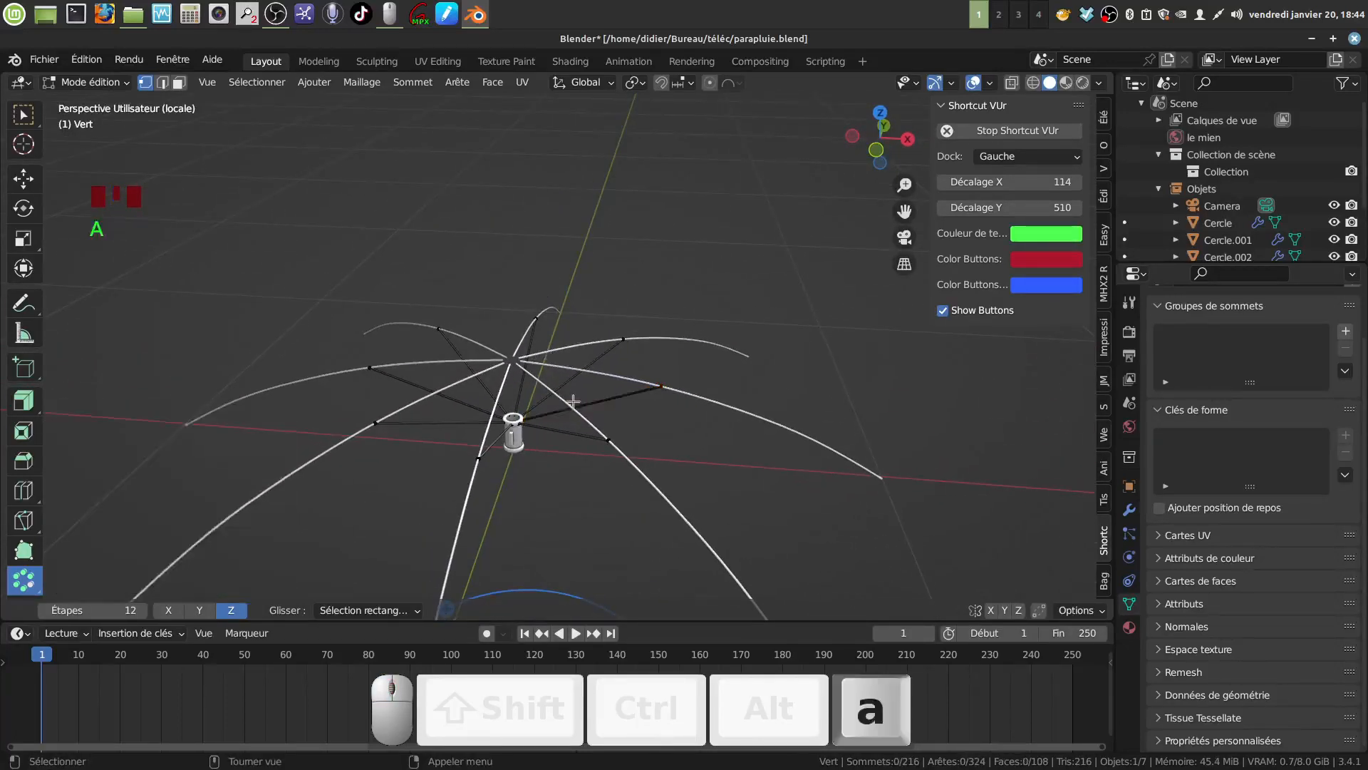
left_click(369, 84)
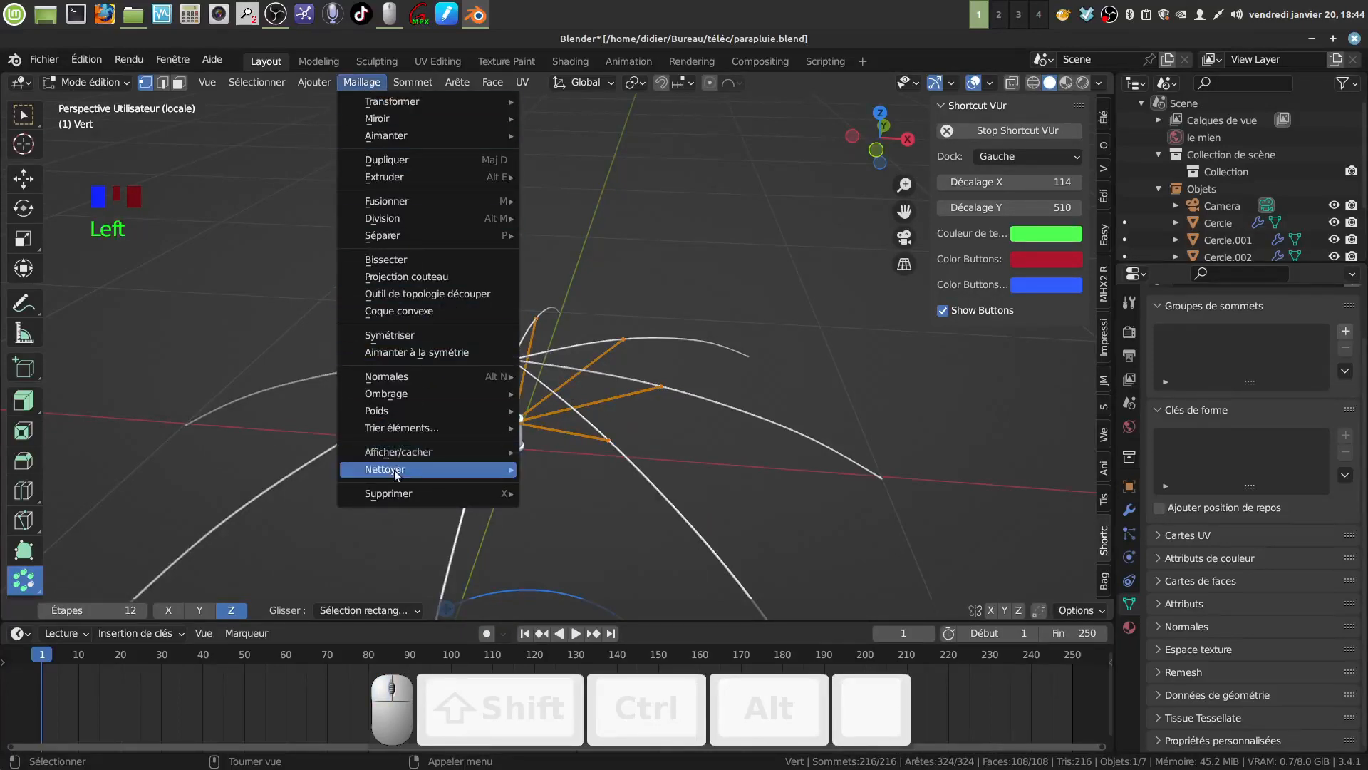
mouse_move(399, 469)
left_click(625, 603)
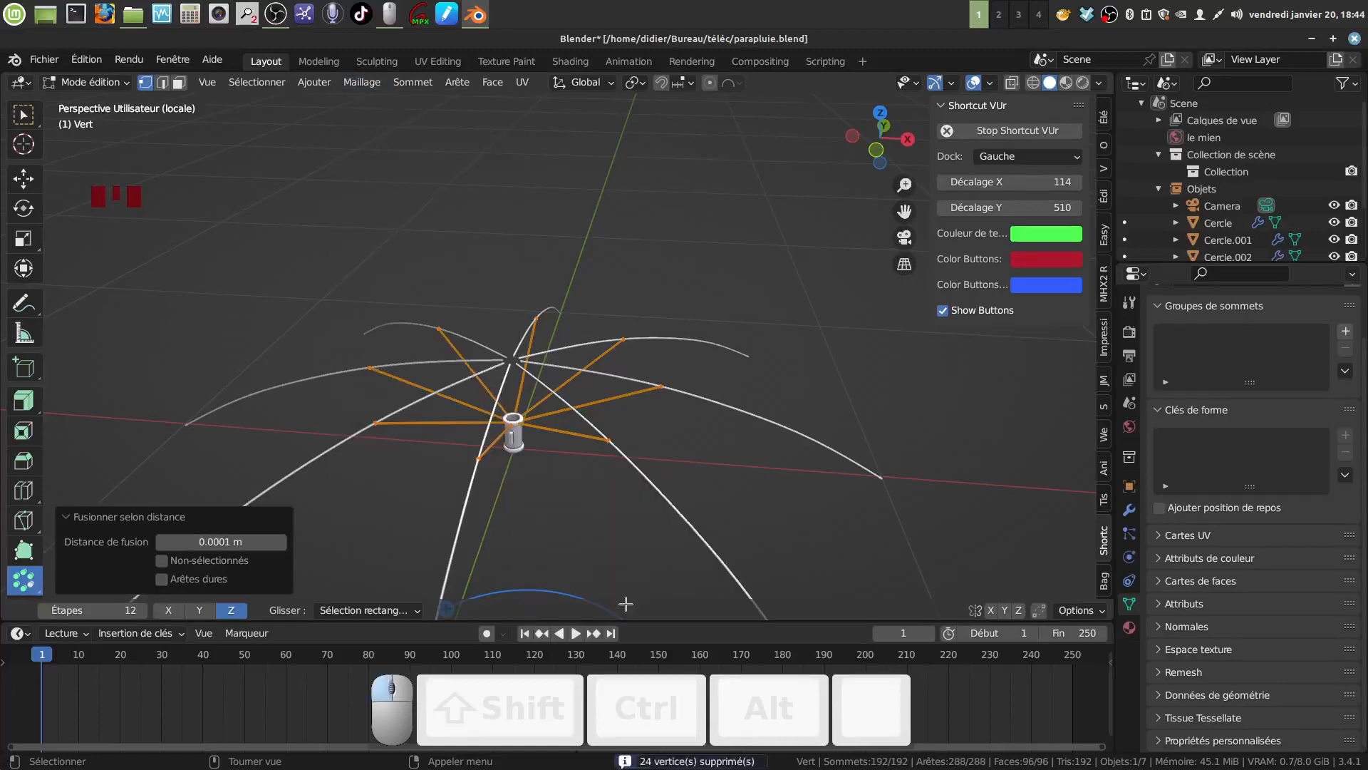
scroll(608, 463, "up", 4)
middle_click_drag(608, 479, 600, 389)
key("Tab")
left_click(637, 433)
Leave local view so that the complete umbrella is shown
scroll(609, 391, "down", 3)
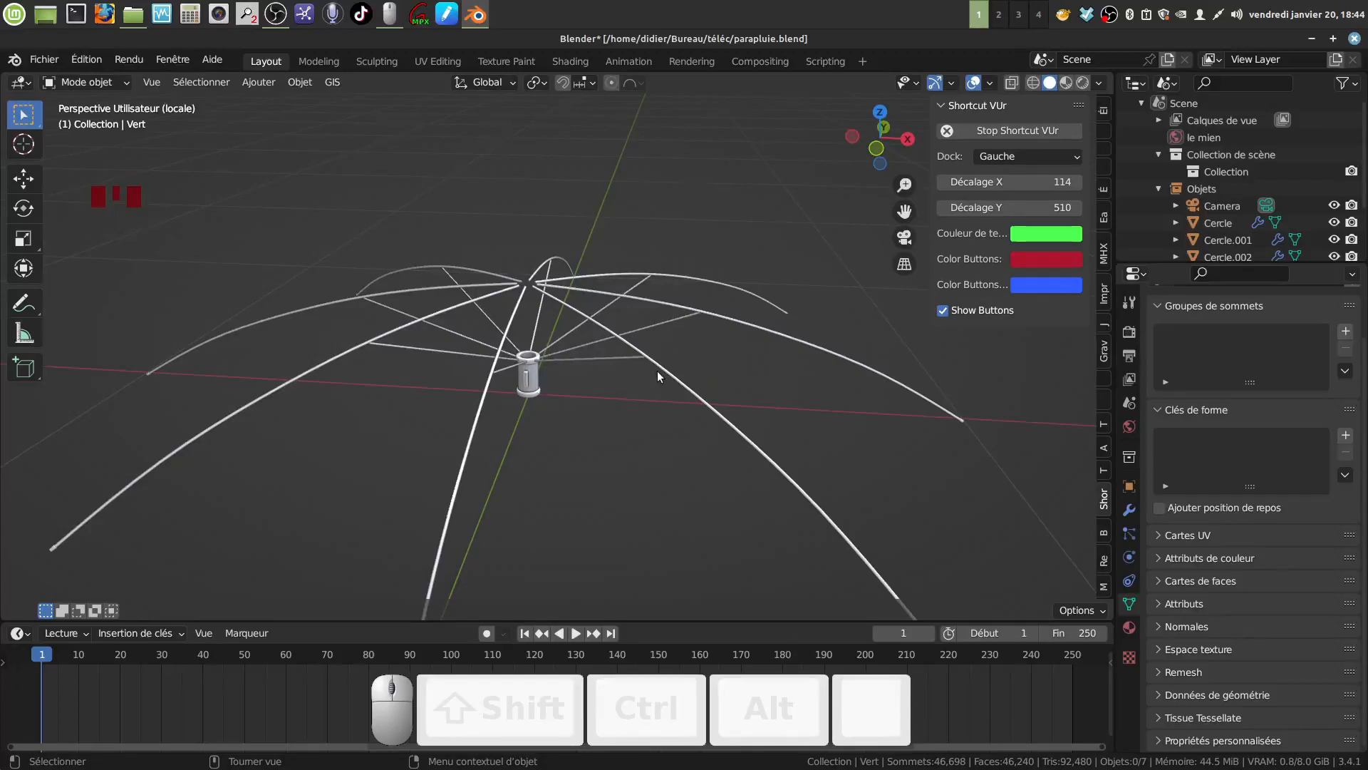
key("KP_Divide")
left_click(549, 421)
middle_click_drag(550, 422, 523, 298)
Examine the struts beneath the canopy, the hooked handle, and the overall proportions of the umbrella
scroll(466, 306, "down", 4)
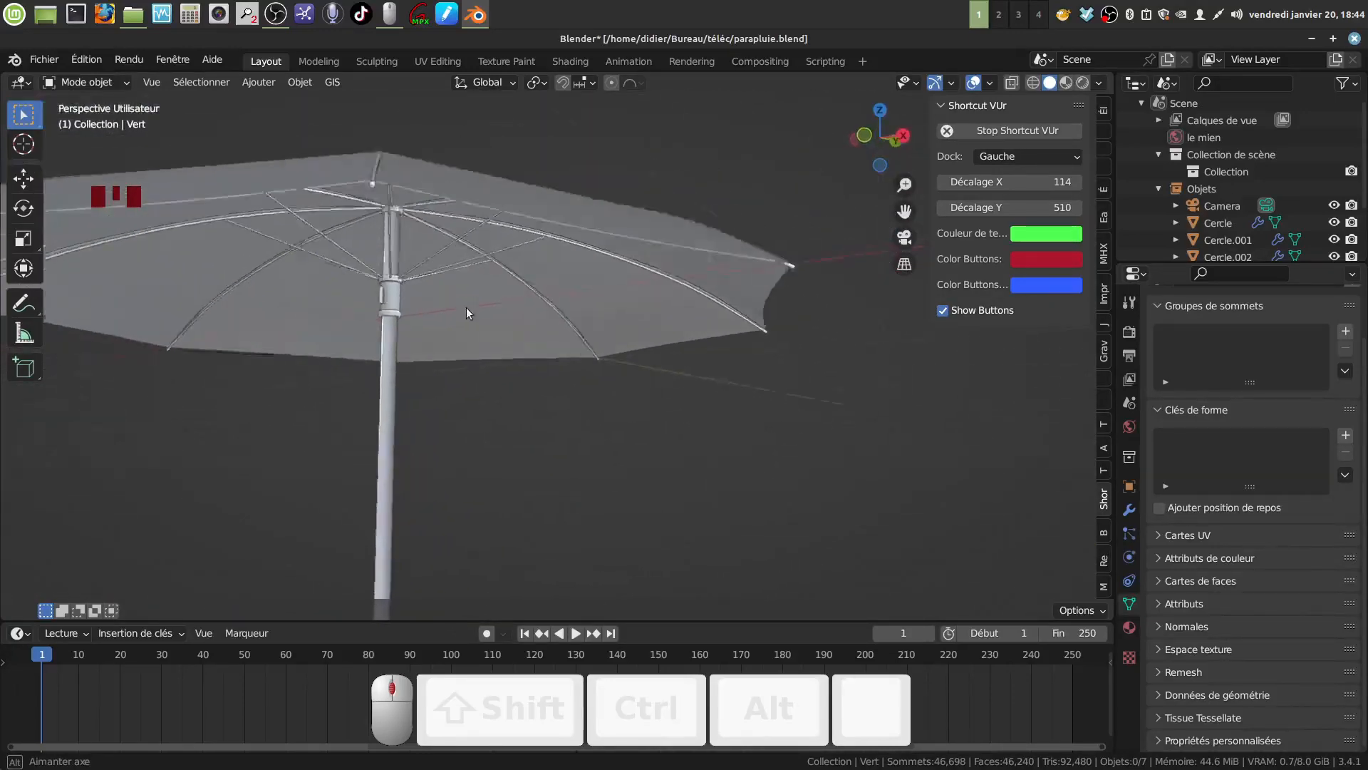
middle_click_drag(443, 310, 532, 520)
scroll(532, 340, "up", 4)
scroll(549, 379, "up", 2)
scroll(527, 288, "down", 3)
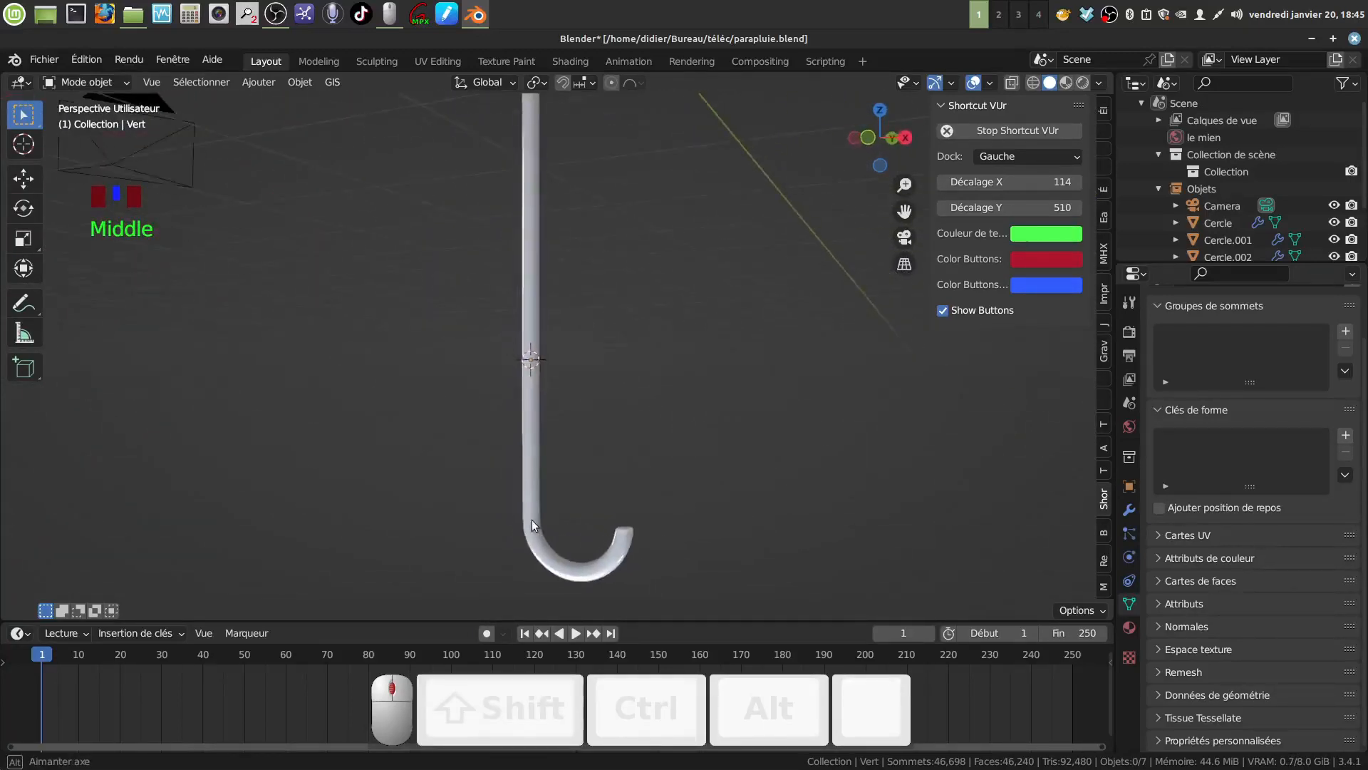
scroll(545, 372, "down", 2)
middle_click_drag(545, 372, 548, 480, "shift")
scroll(531, 481, "down", 4)
scroll(545, 384, "up", 3)
middle_click_drag(546, 384, 576, 376)
scroll(558, 392, "down", 3)
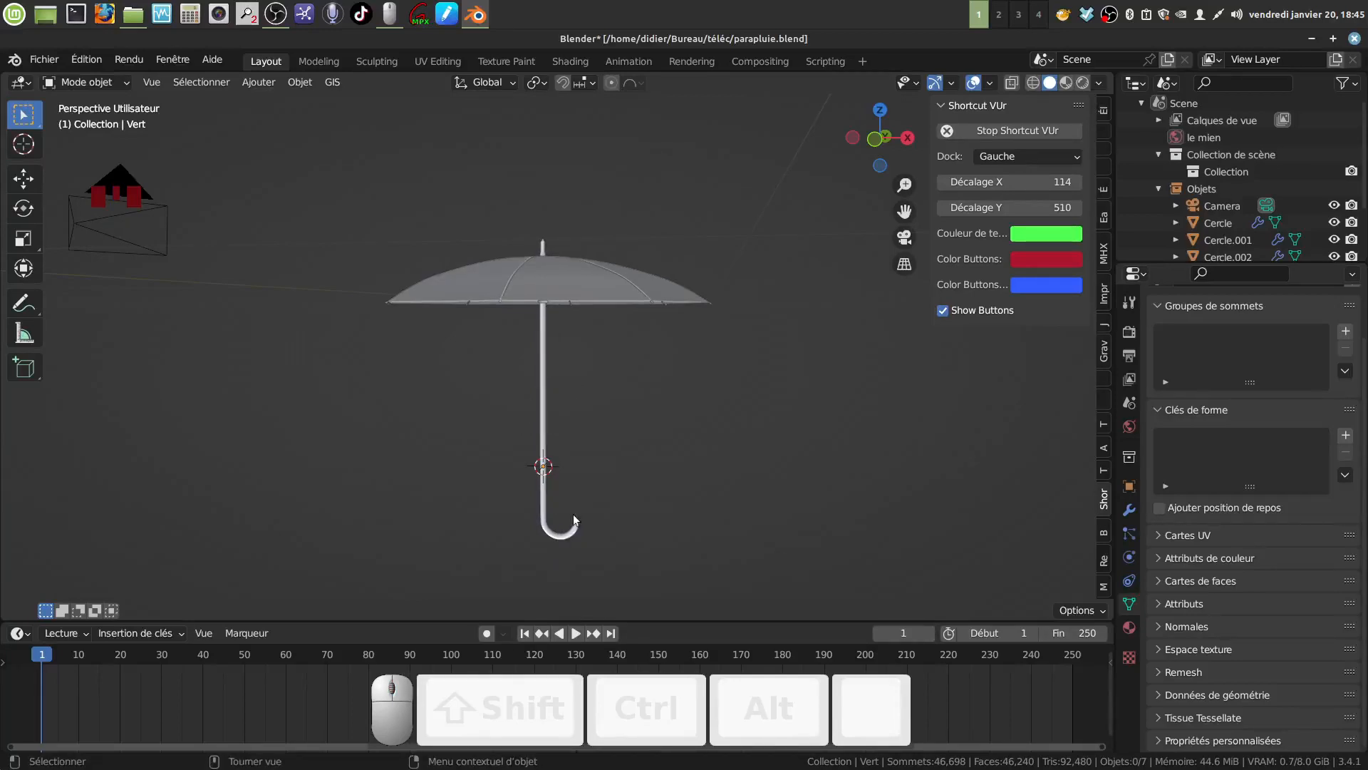
middle_click_drag(573, 515, 545, 481, "shift")
scroll(532, 469, "up", 1)
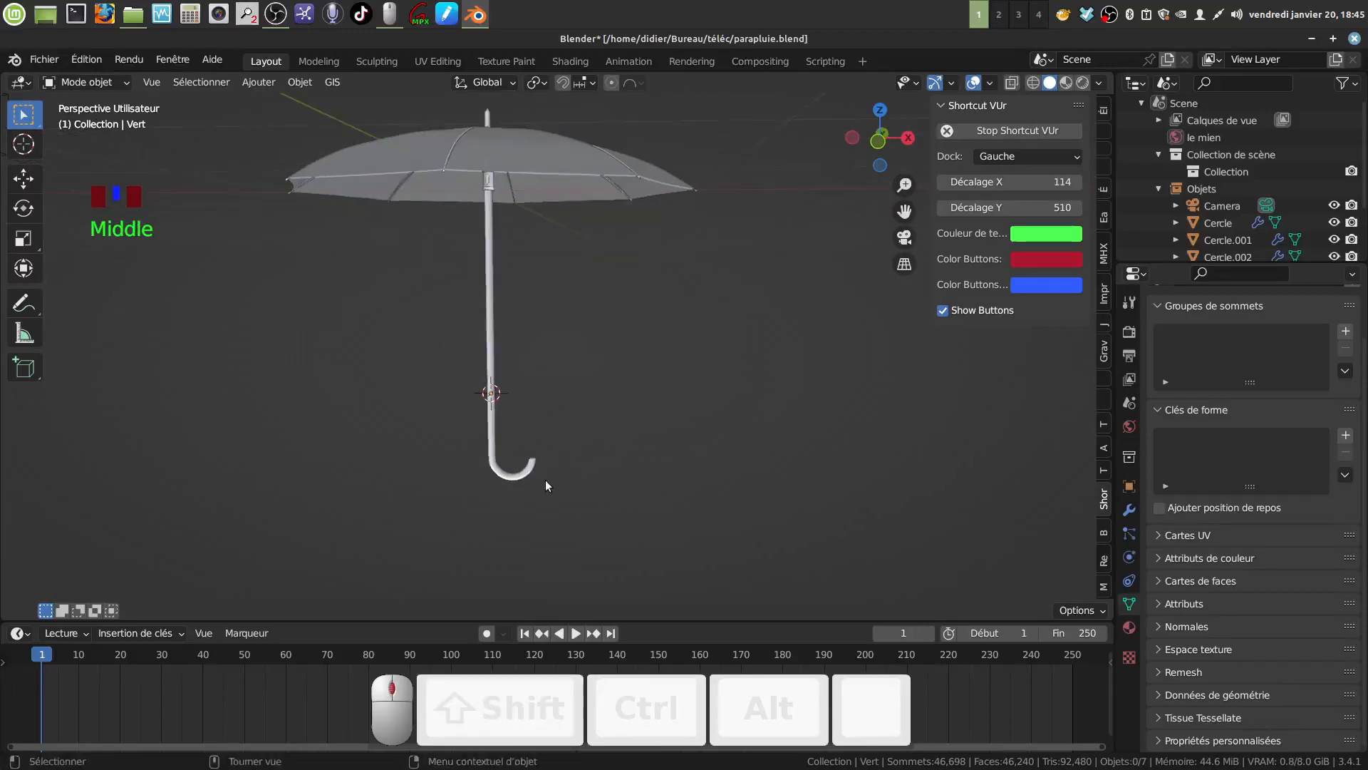
Shorten the umbrella's shaft by moving the hooked handle's vertices up about 0.116 m along Z, and return to Object Mode
left_click(534, 468)
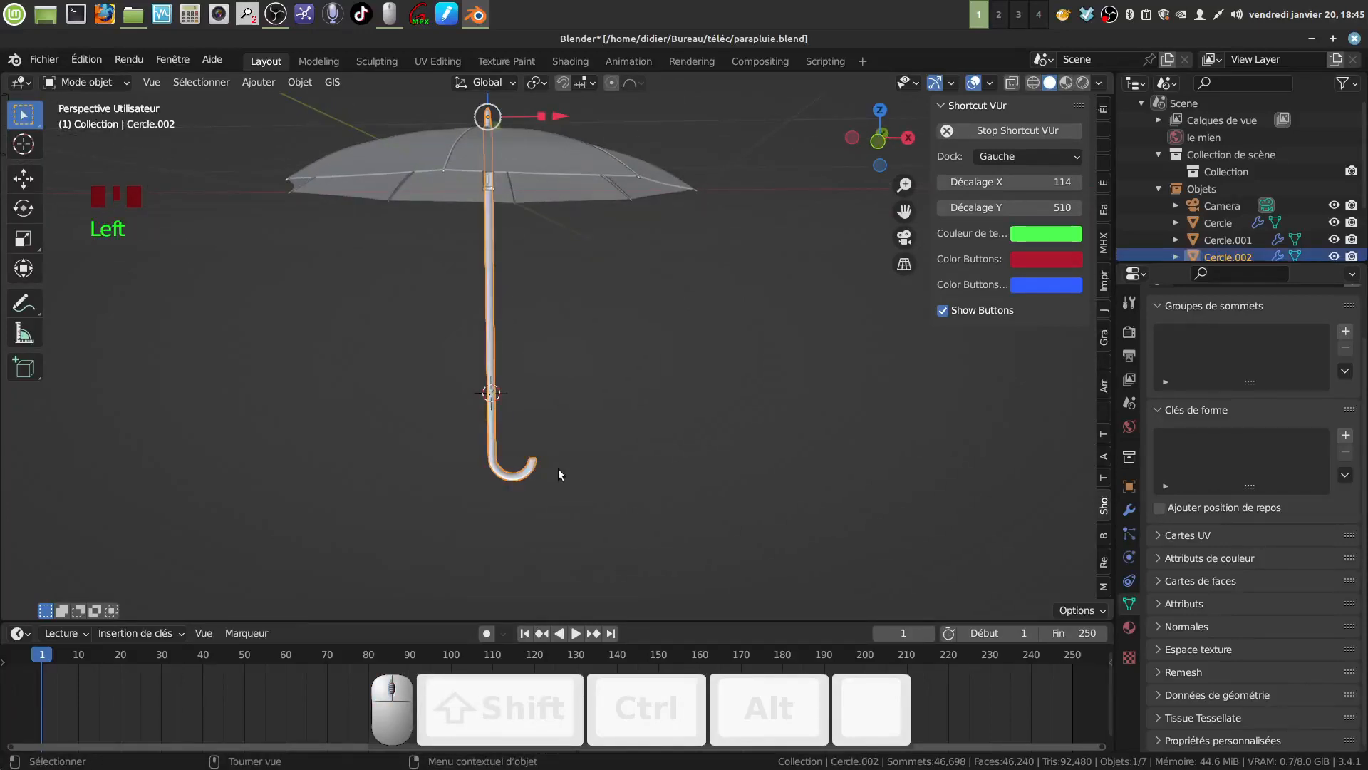
key("KP_1")
key("Tab")
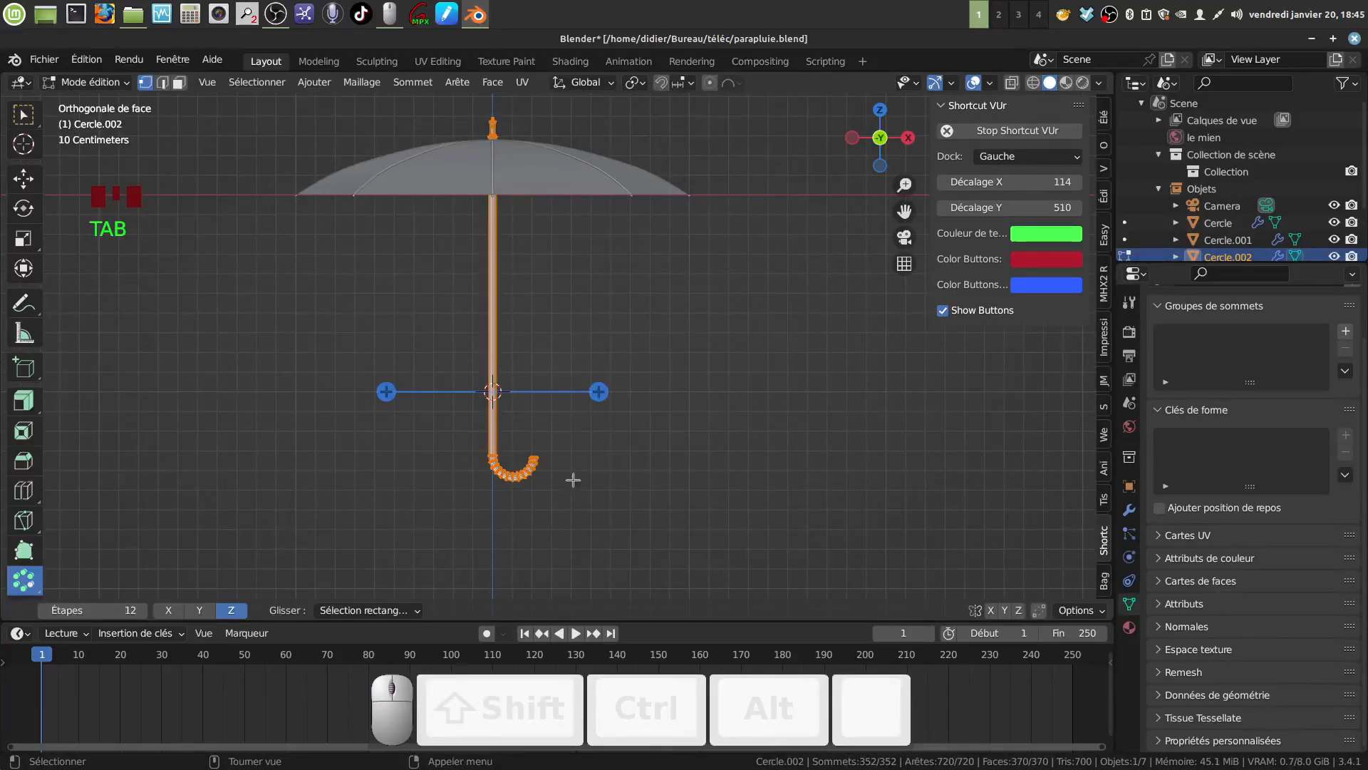
left_click(23, 114)
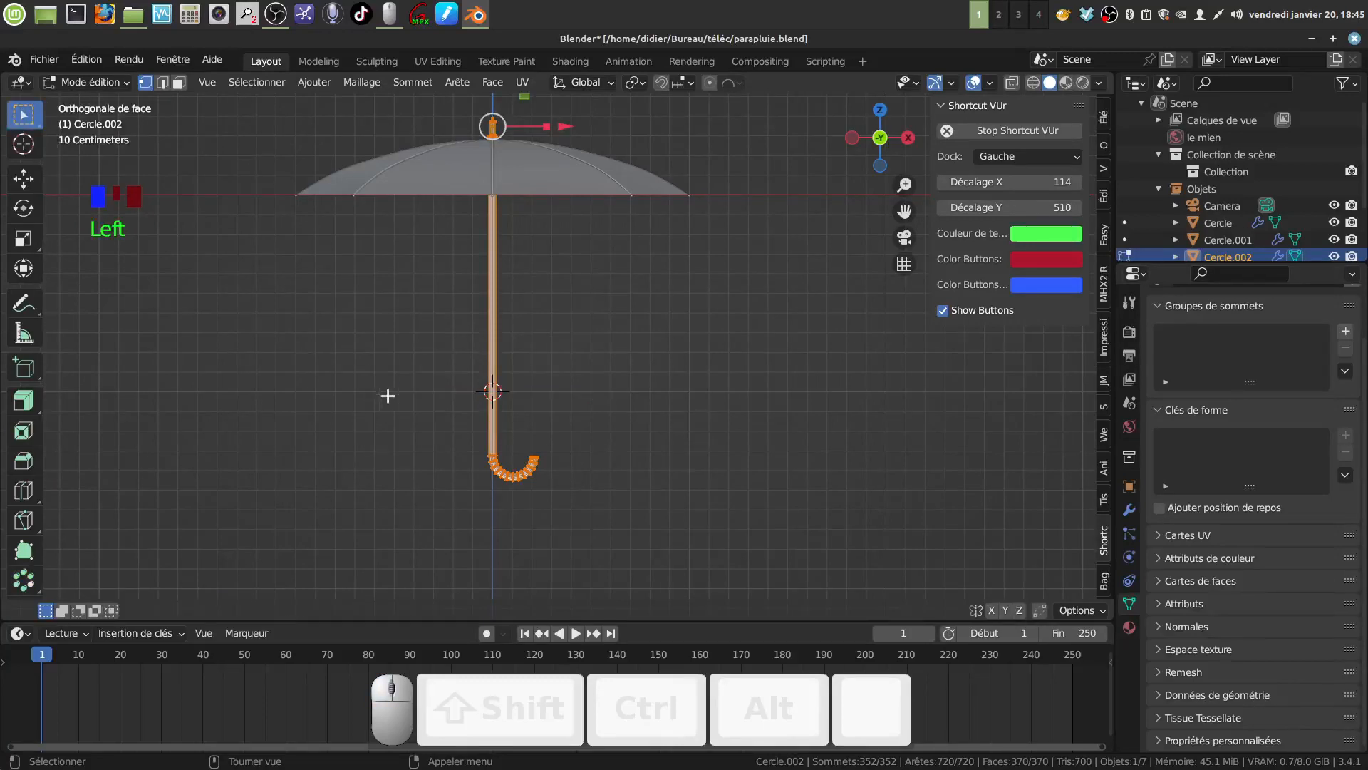
key("a")
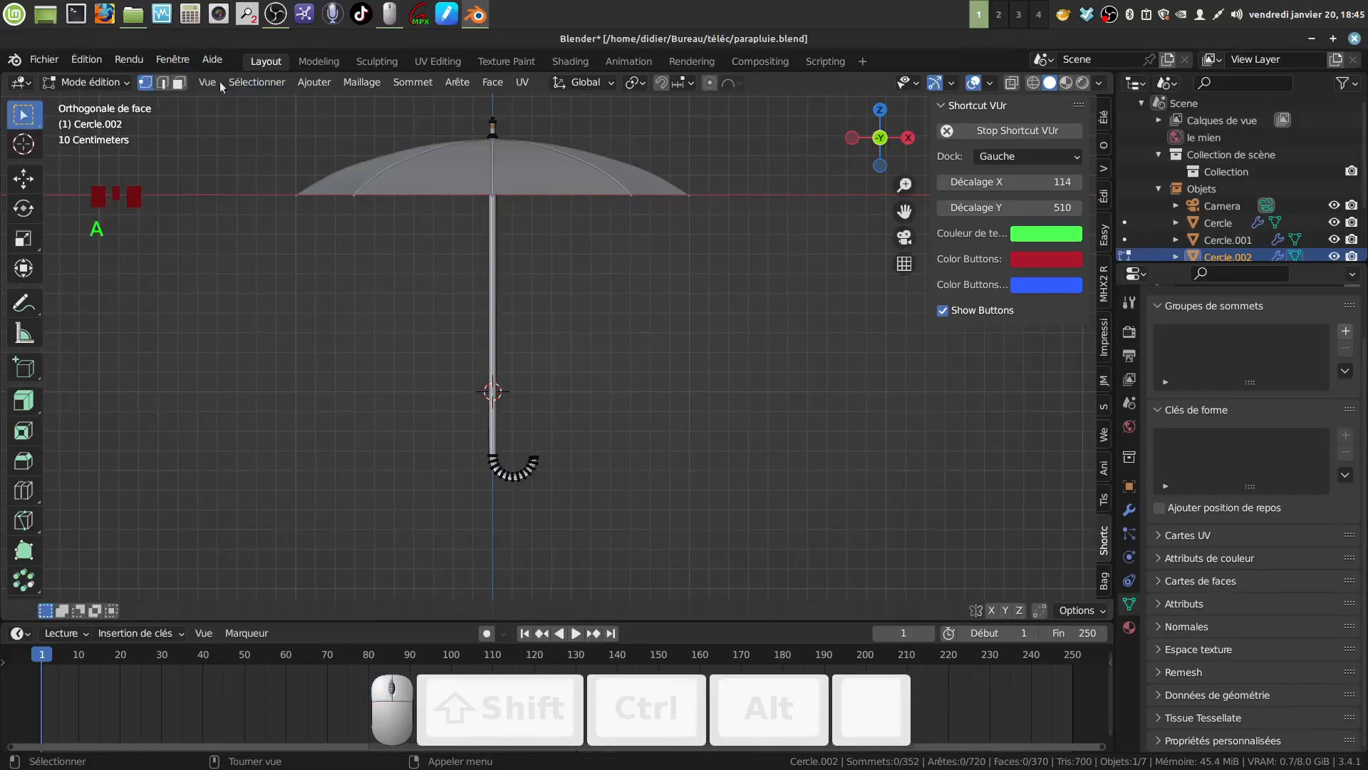
key("z")
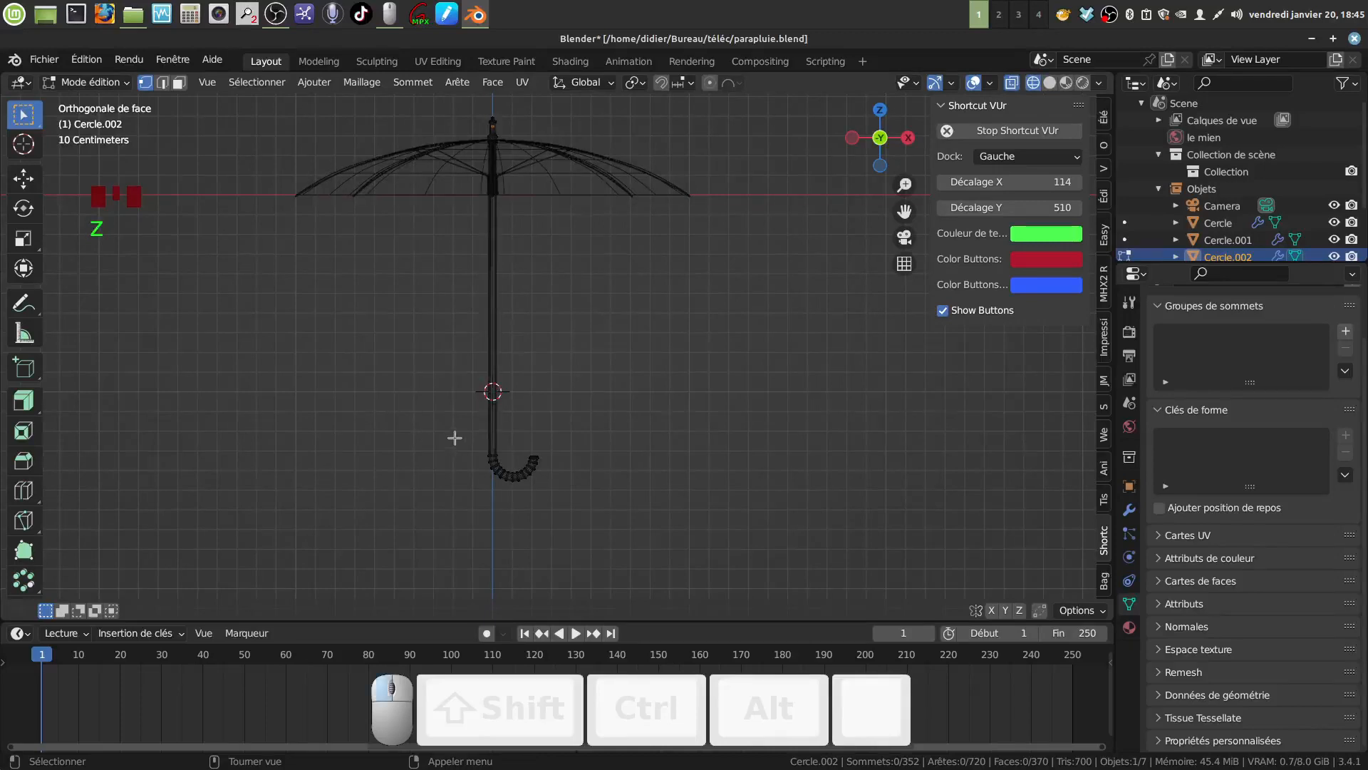
left_click_drag(453, 437, 608, 531)
left_click_drag(520, 403, 519, 375)
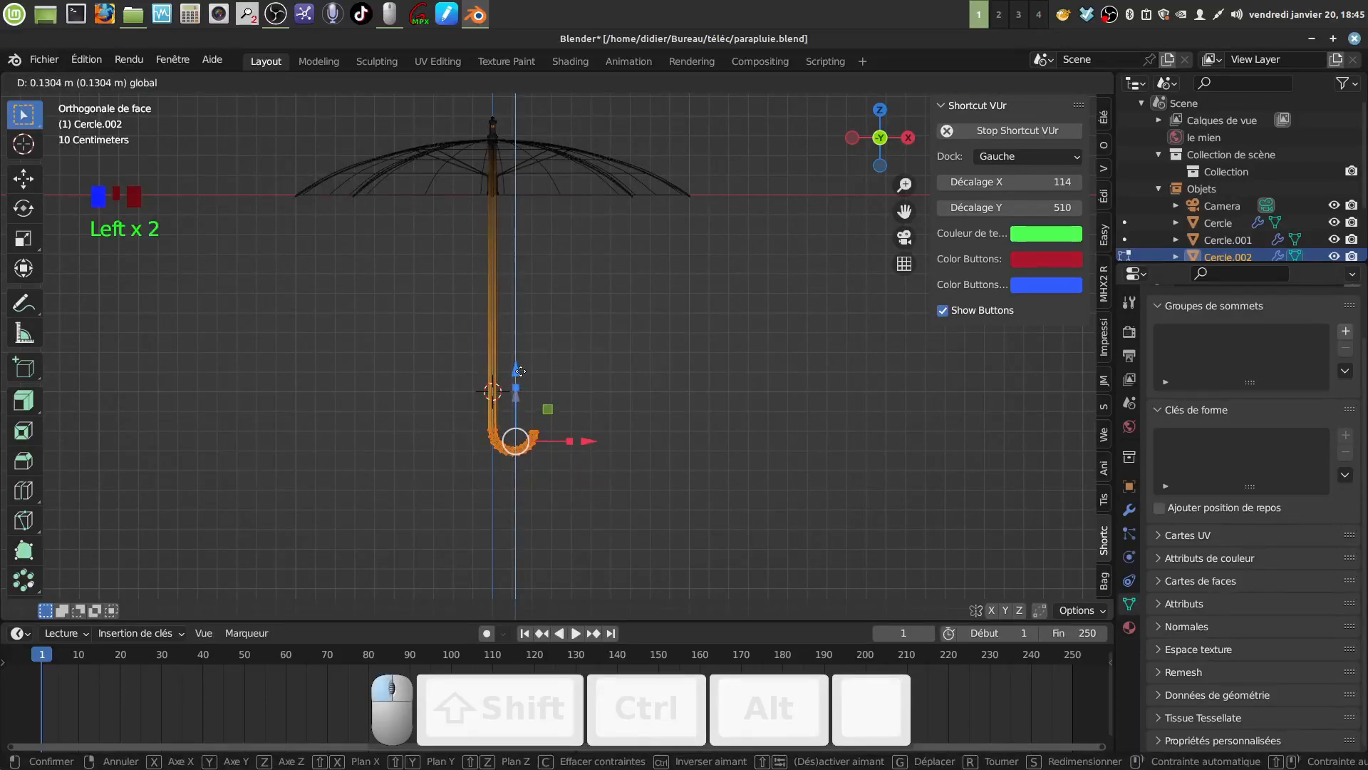
left_click_drag(518, 373, 518, 373)
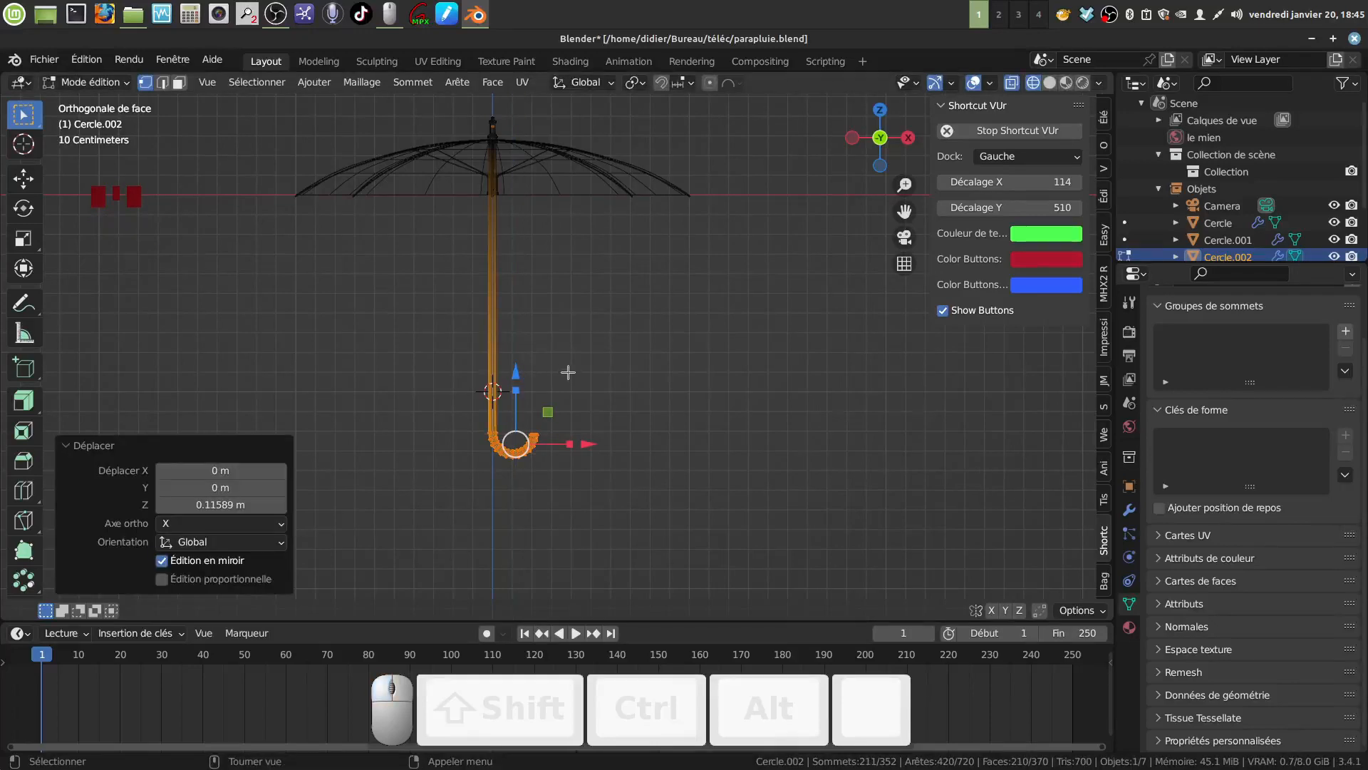
key("z")
key("Tab")
left_click(606, 379)
Turn on the Face Orientation overlay and check the face directions on the canopy, shaft, and handle
middle_click_drag(606, 379, 536, 328)
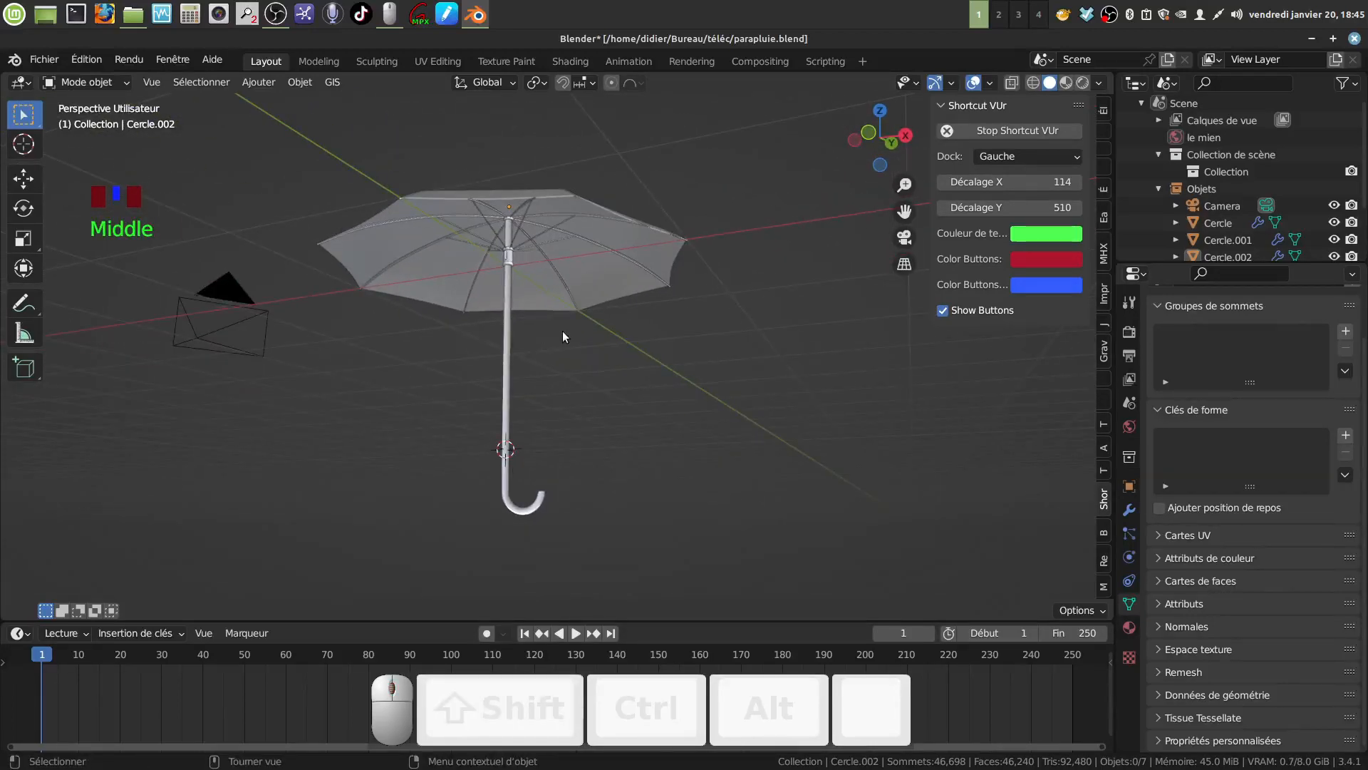
key("q")
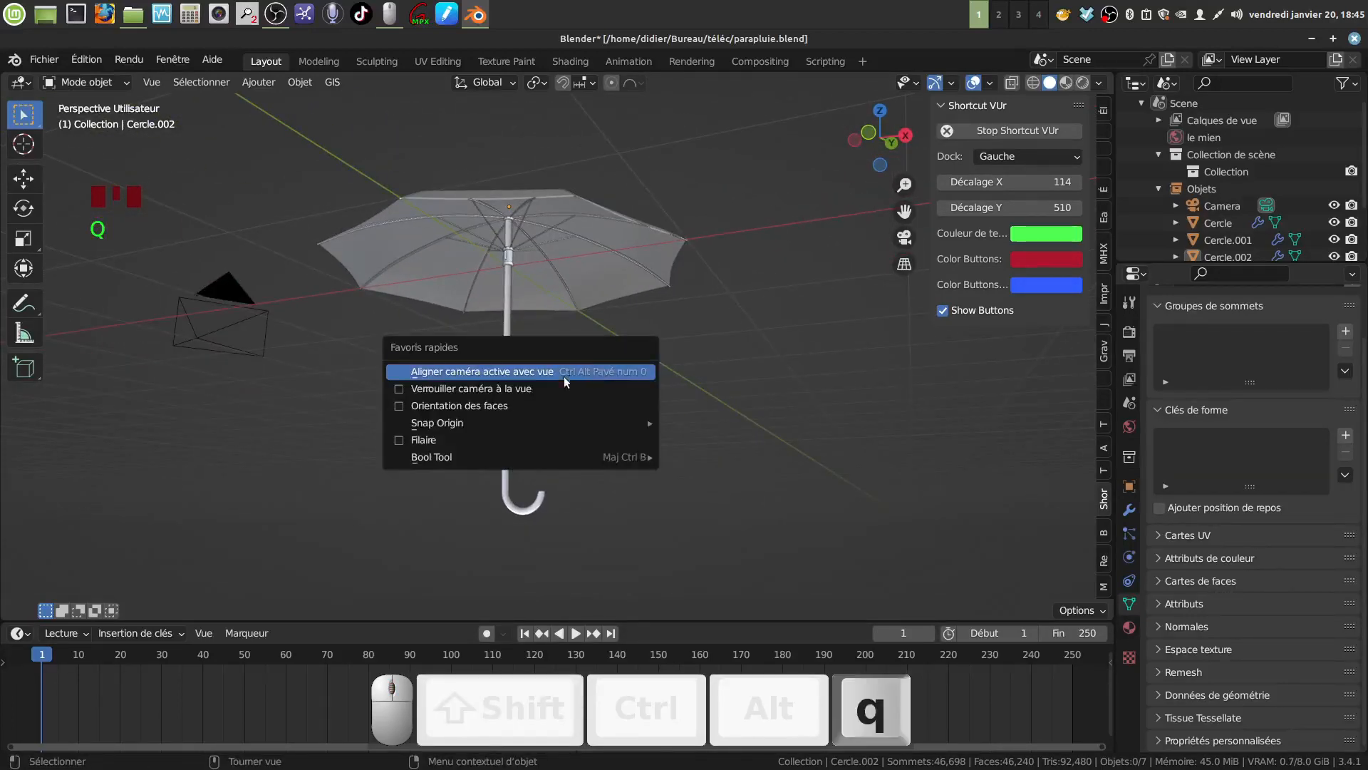
left_click(403, 406)
scroll(606, 366, "up", 2)
middle_click_drag(592, 375, 564, 282)
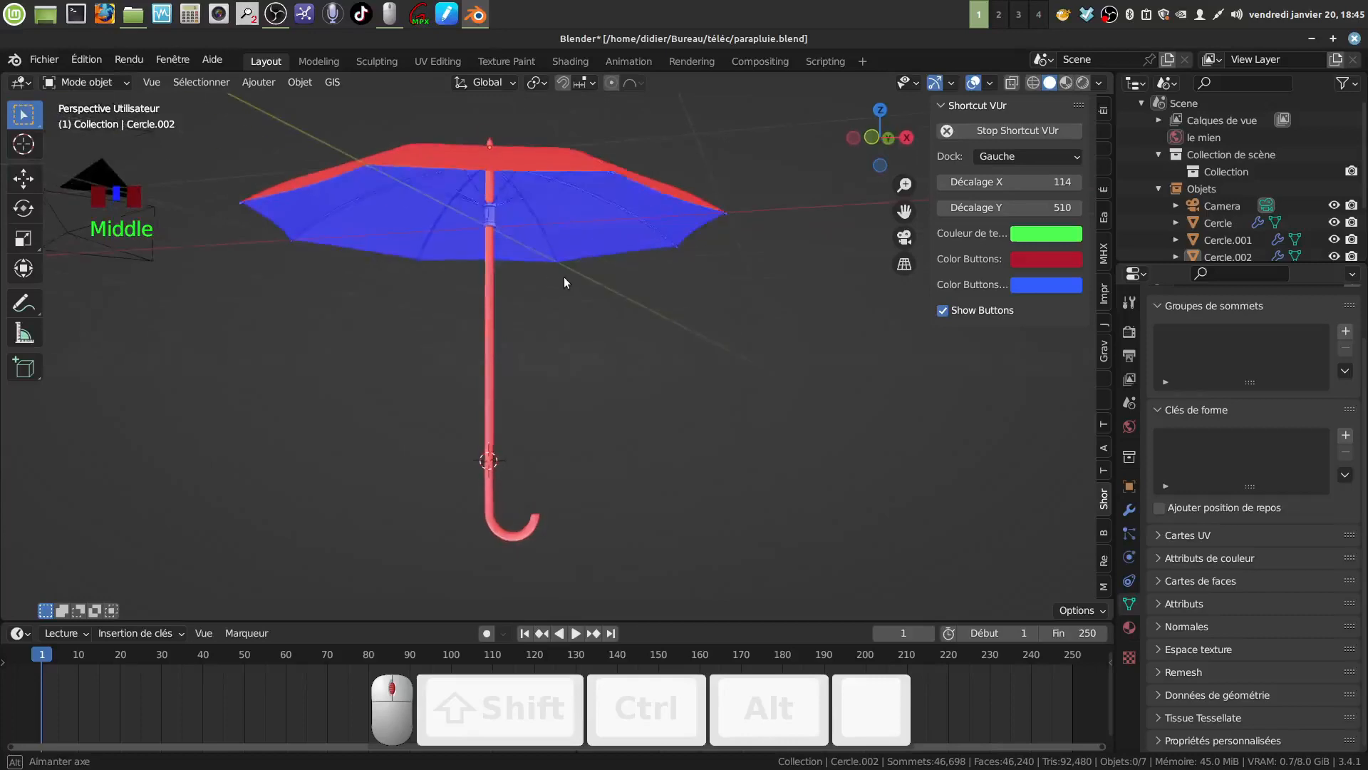
Flip the normals of all faces on the umbrella's shaft and hooked handle, and return to Object Mode
left_click(492, 335)
key("Tab")
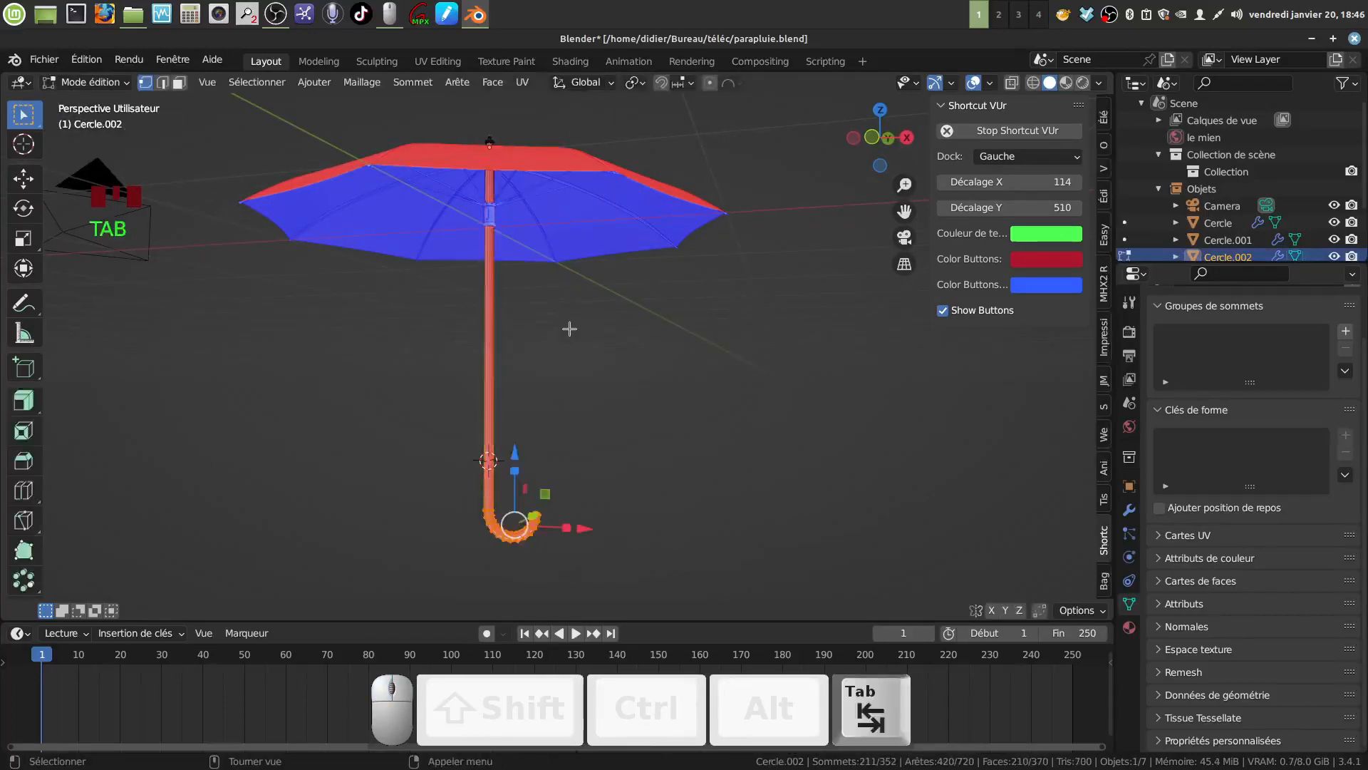
key("a")
key("a")
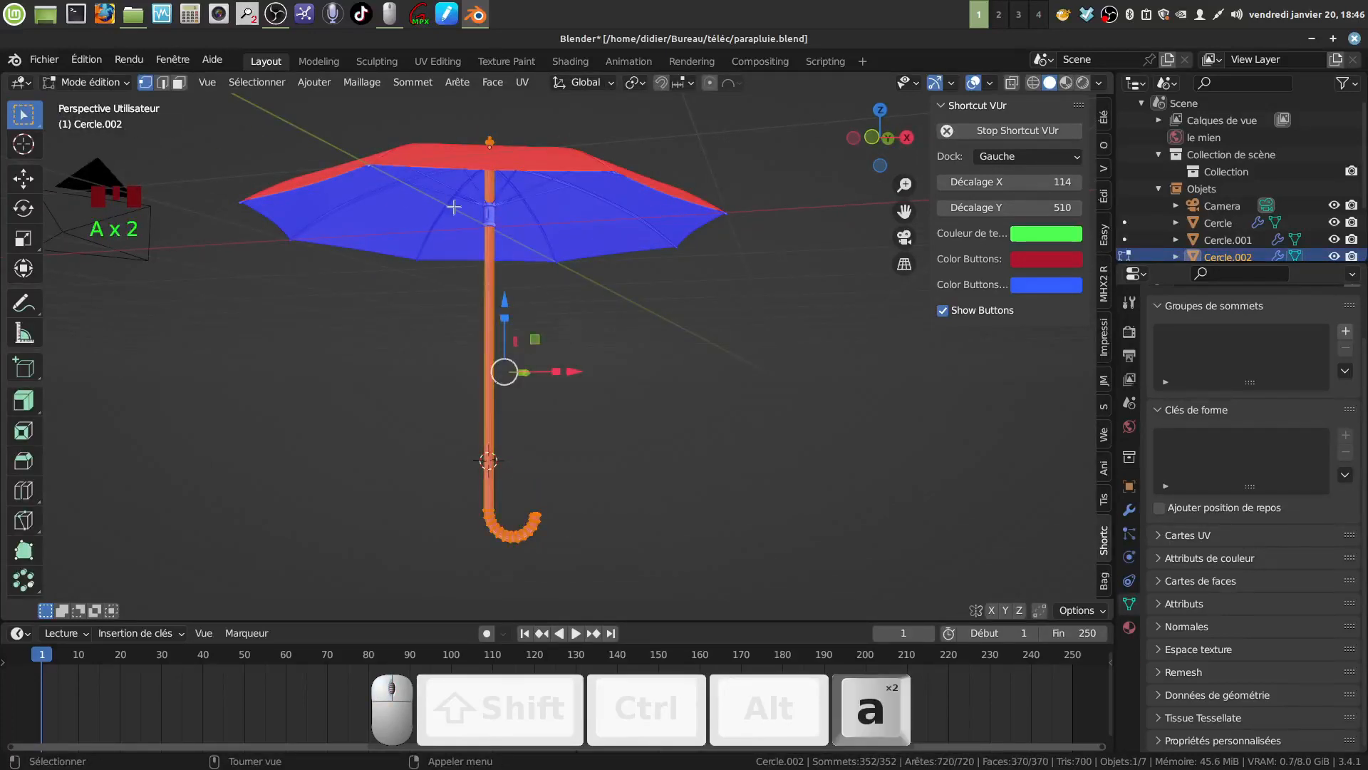
left_click(354, 84)
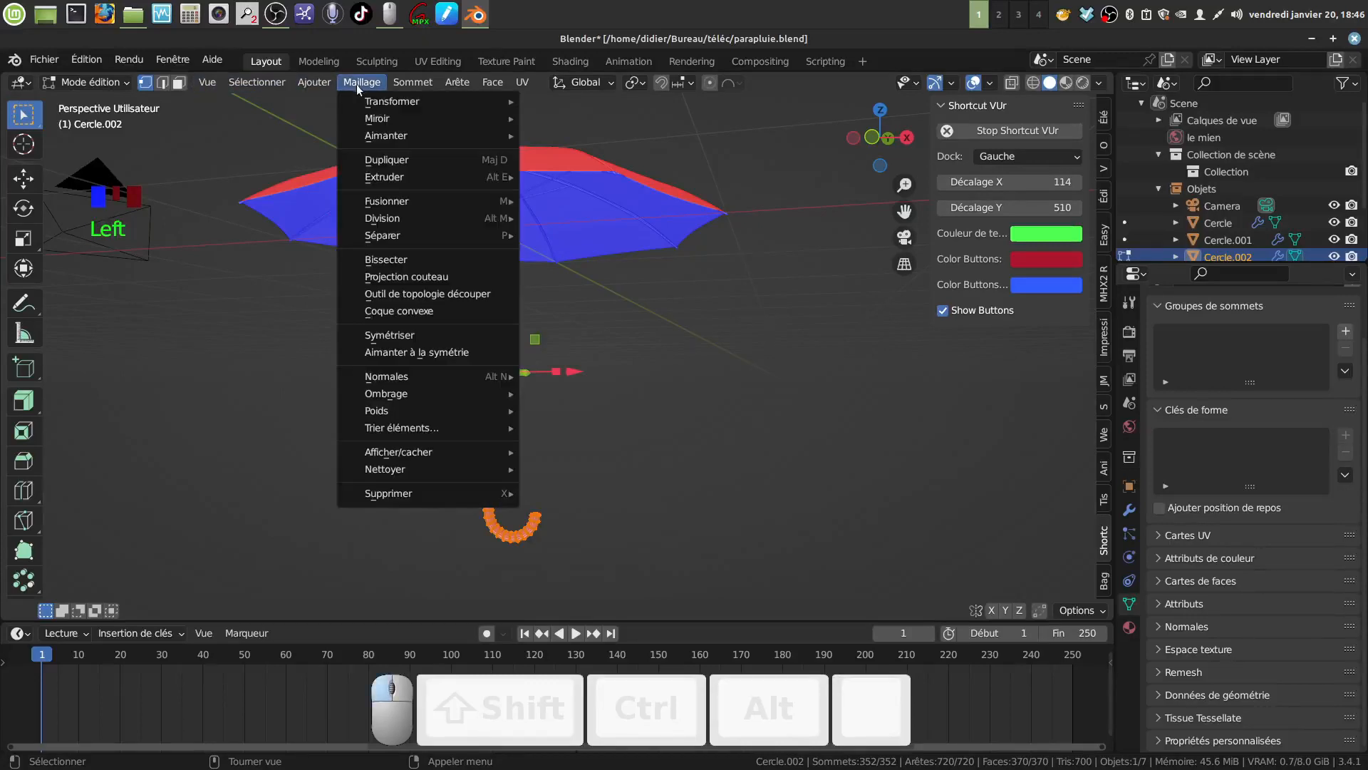
mouse_move(384, 376)
left_click(614, 377)
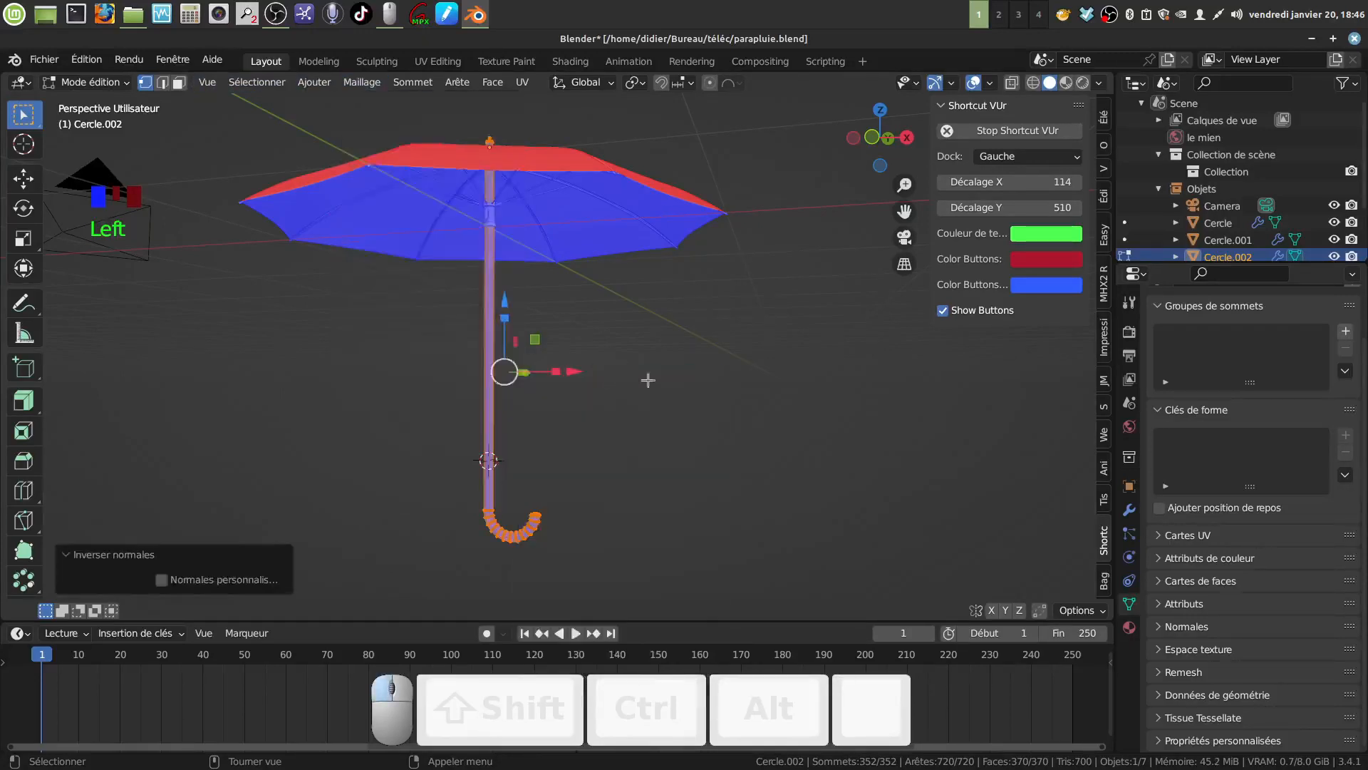
middle_click_drag(653, 352, 645, 361)
key("Tab")
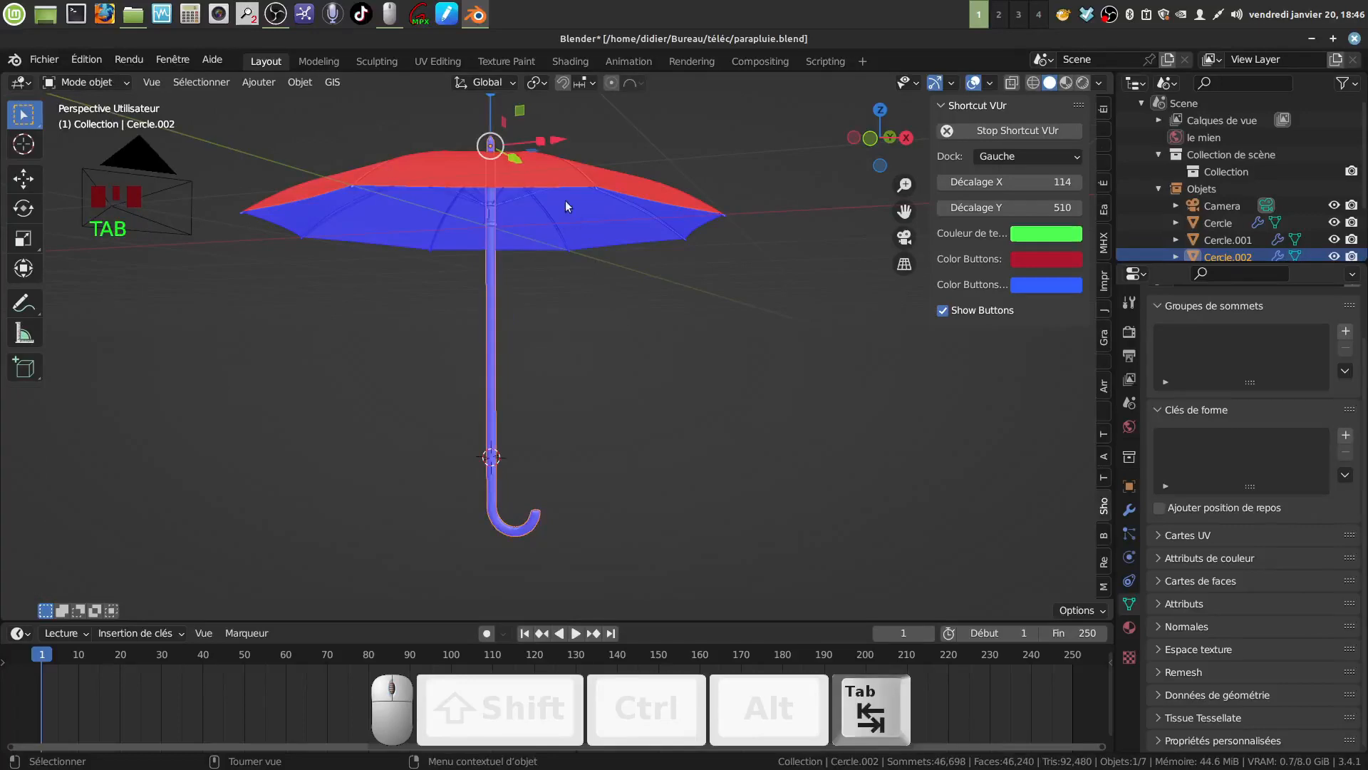
Flip the normals of all faces on the umbrella's canopy in Edit Mode
left_click(559, 169)
key("Tab")
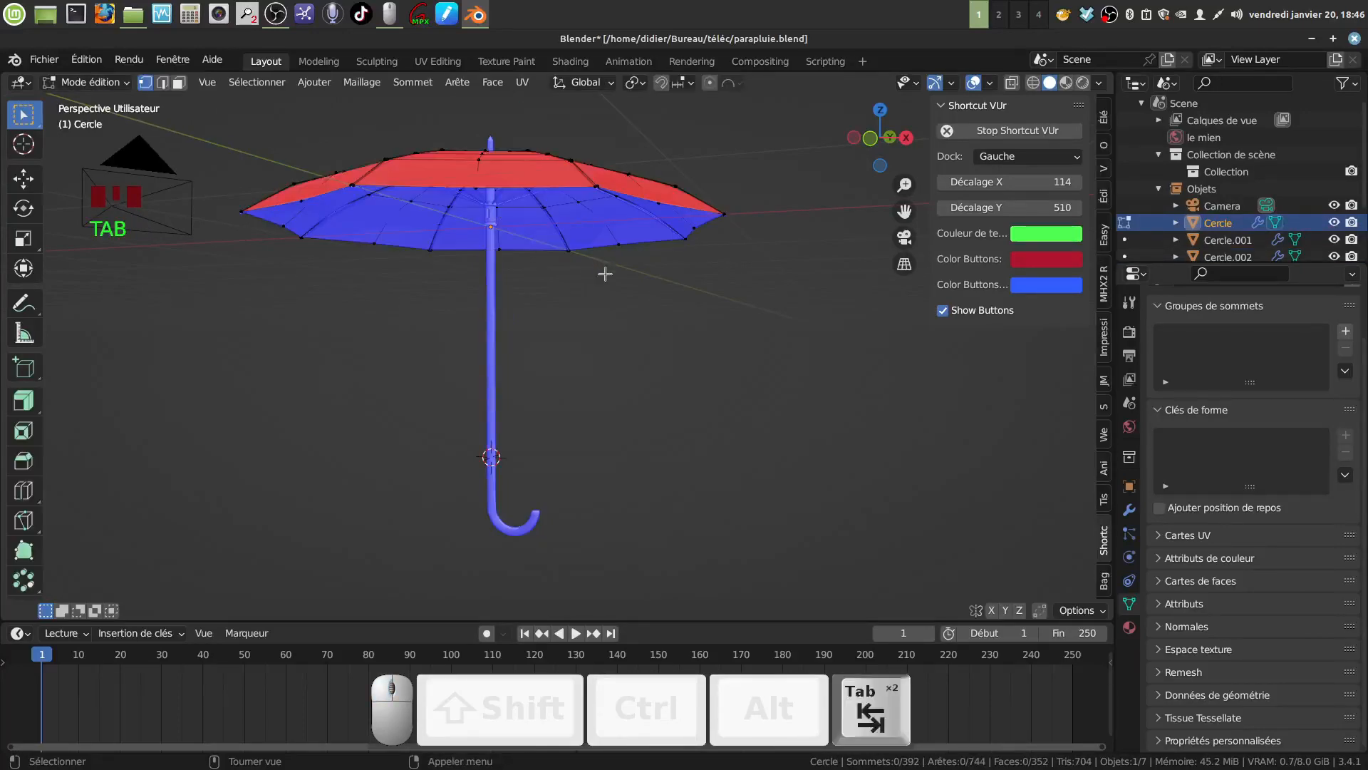
key("a")
key("a")
key("a")
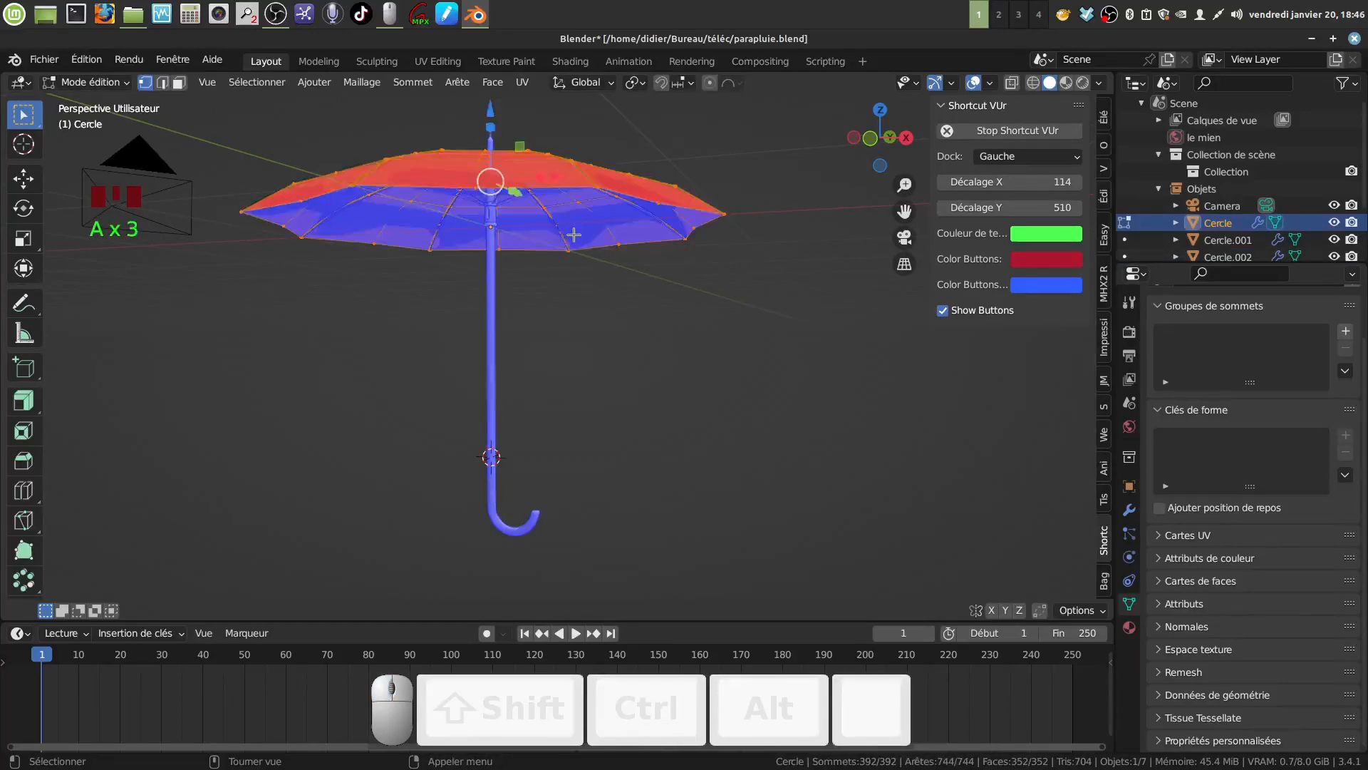
left_click(359, 82)
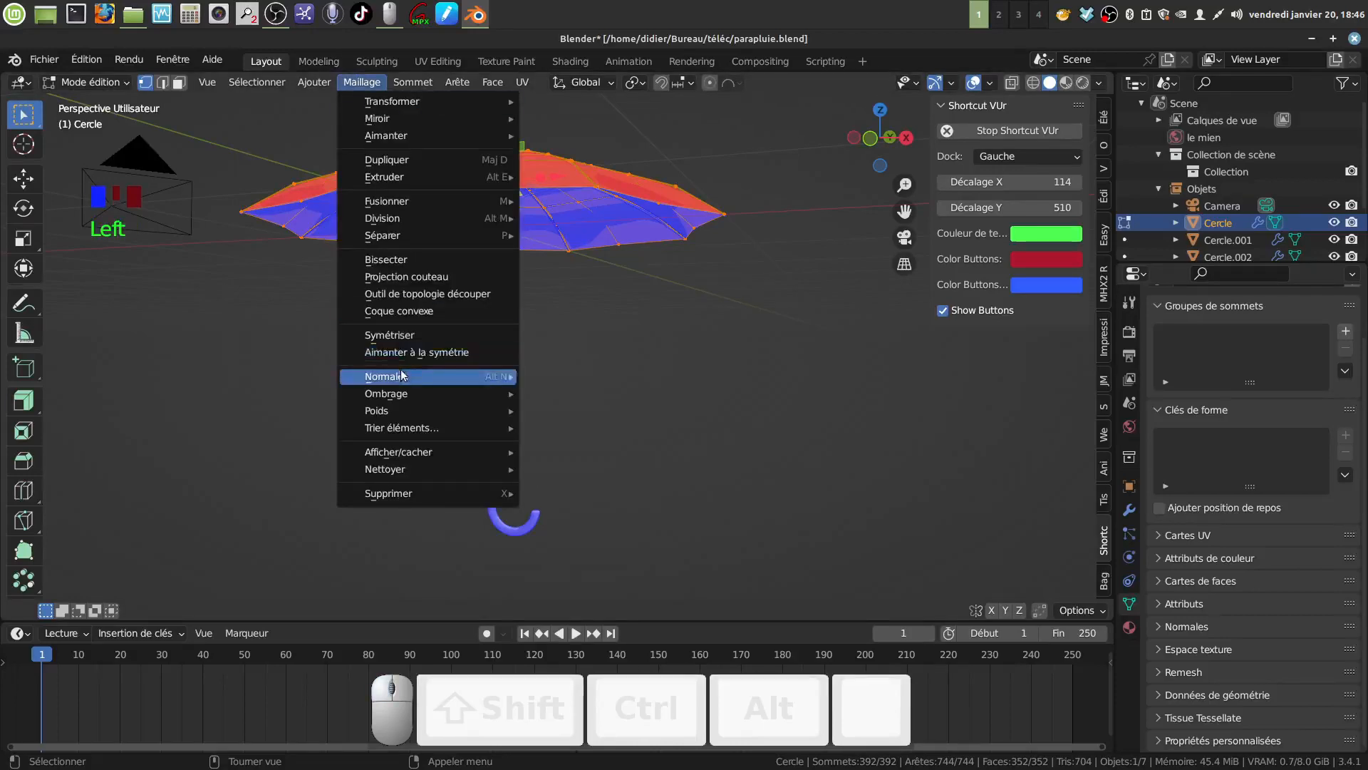
mouse_move(403, 378)
left_click(557, 383)
middle_click_drag(568, 363, 595, 398)
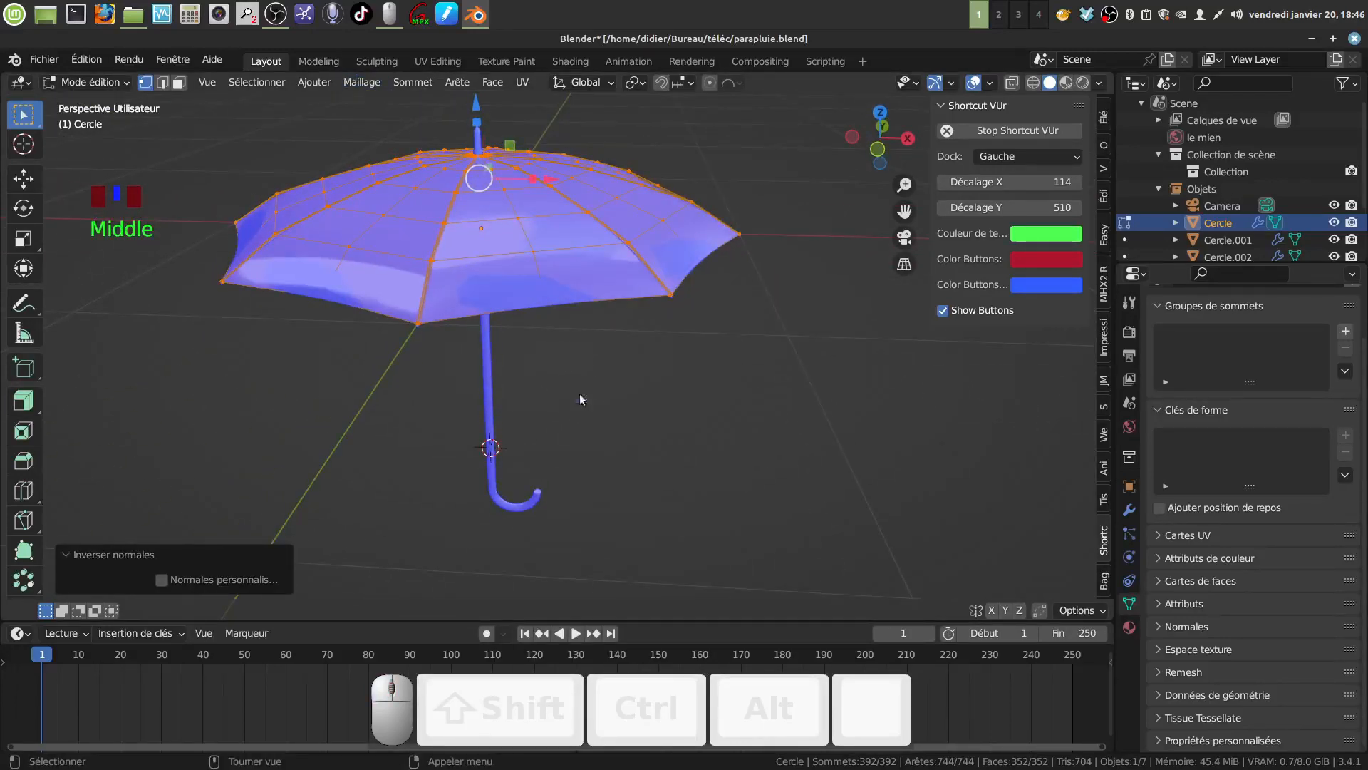
Turn off the Face Orientation overlay, return to Object Mode, and deselect the canopy
key("q")
left_click(476, 395)
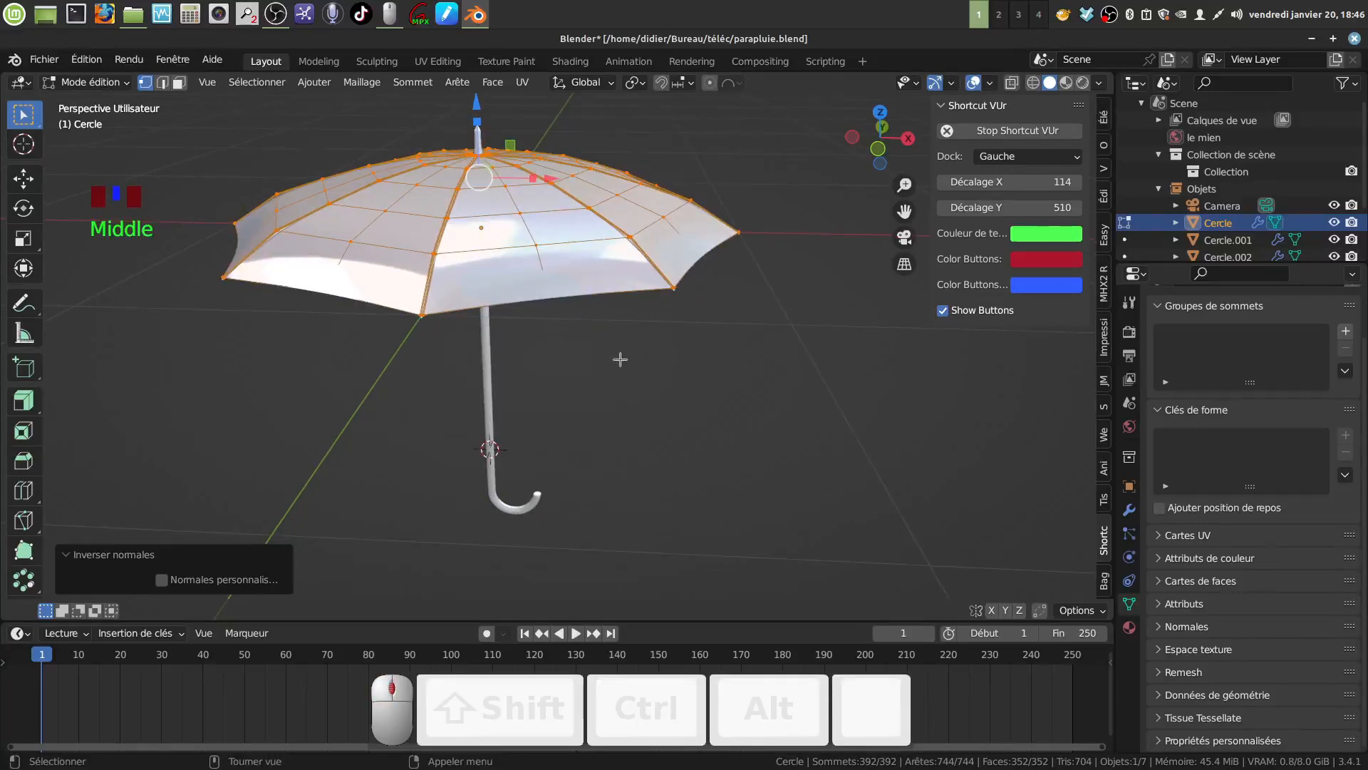
key("Tab")
left_click(626, 356)
middle_click_drag(625, 356, 6, 117)
Save the umbrella to the existing file parapluie.blend and view the finished model
left_click(45, 61)
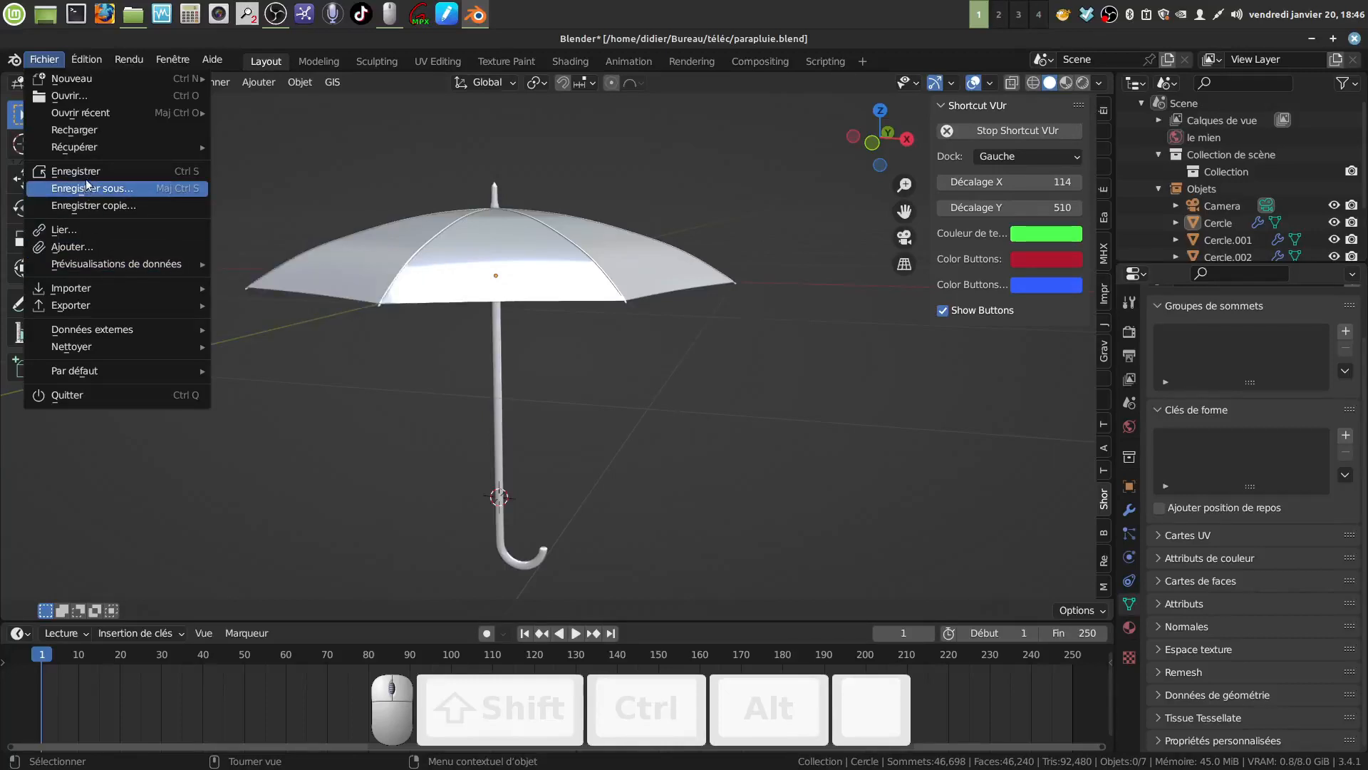
left_click(84, 172)
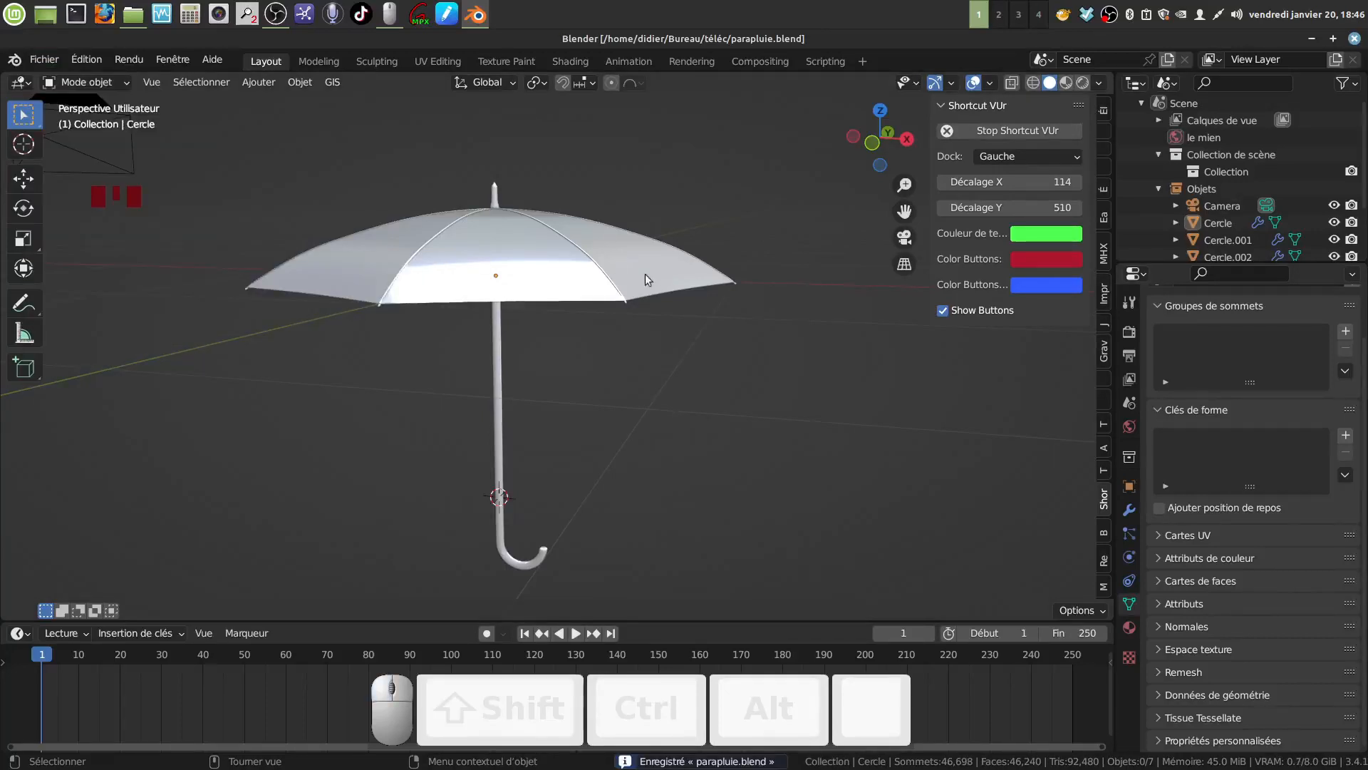
mouse_move(645, 278)
middle_mouse_down()
mouse_move(635, 211)
mouse_move(704, 186)
mouse_move(736, 207)
mouse_move(660, 323)
mouse_move(644, 302)
middle_mouse_up()
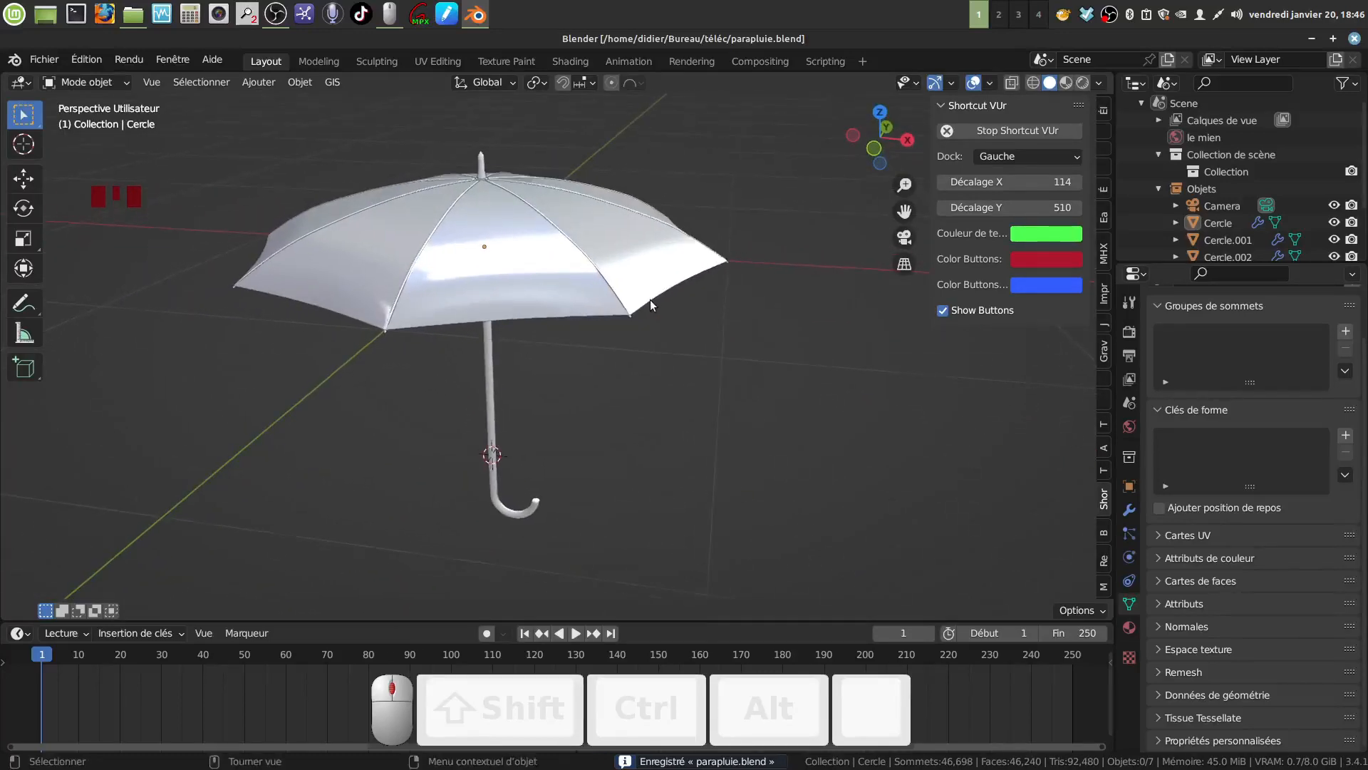
middle_click_drag(603, 246, 986, 102)
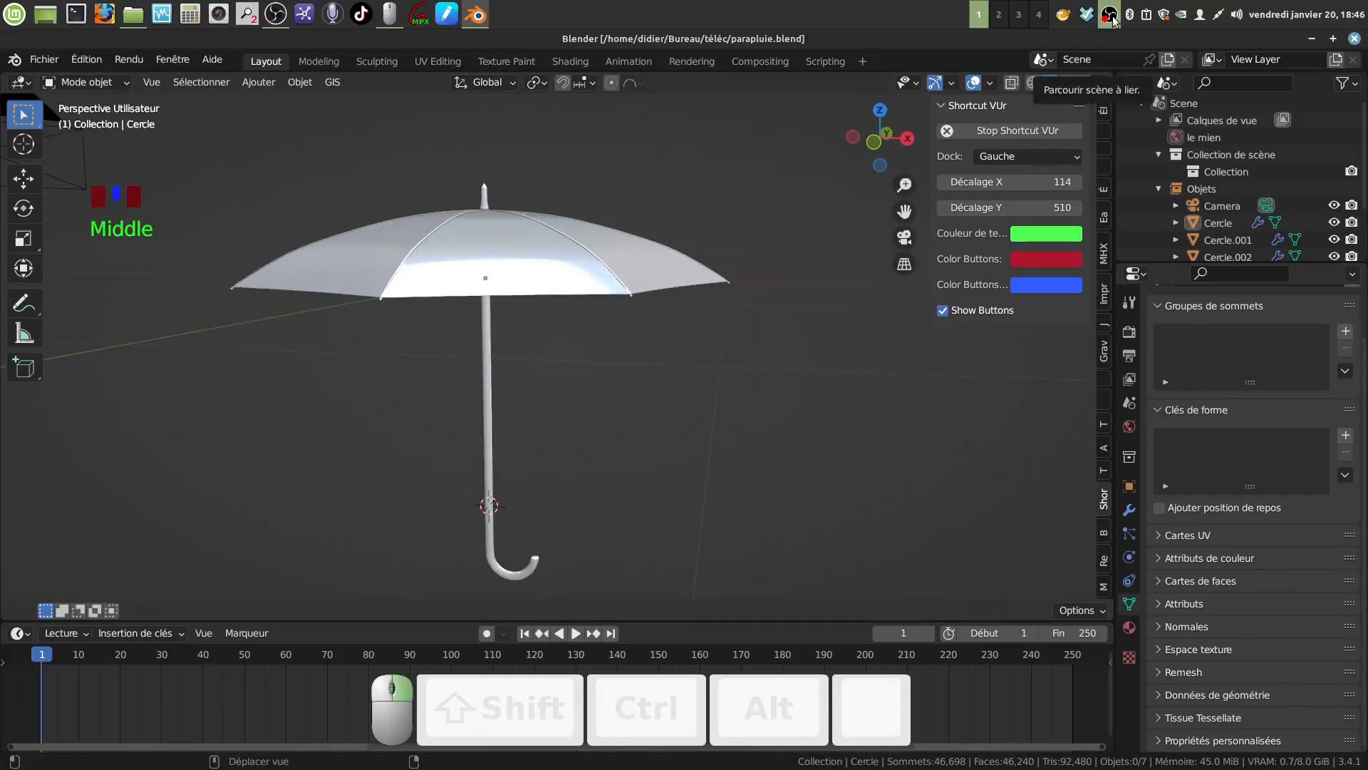